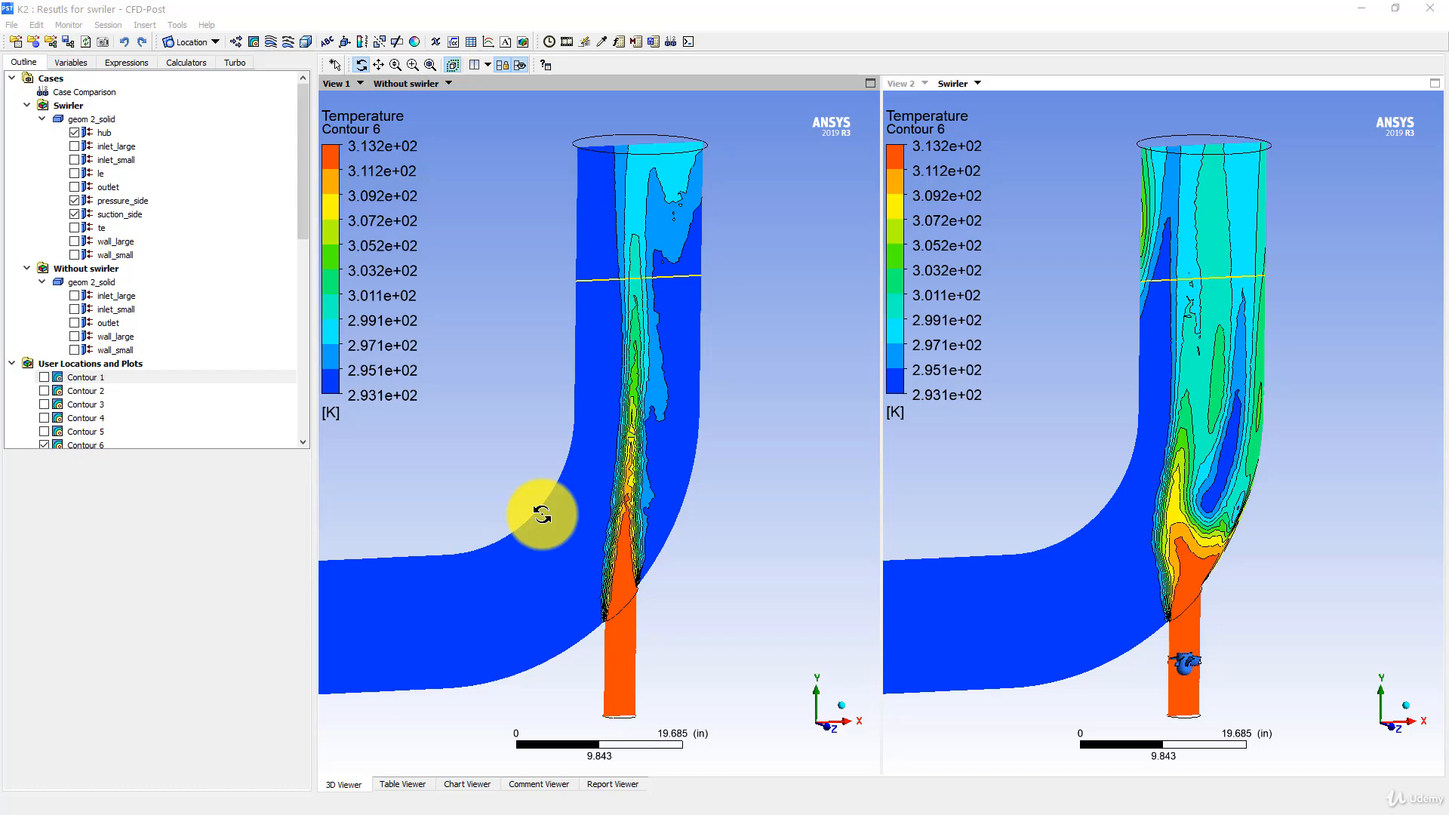
# Step: Show the Vector 3 velocity plot for both cases and hide Contour 6
pyautogui.moveTo(534, 518); pyautogui.dragTo(695, 488)
pyautogui.moveTo(1097, 622); pyautogui.dragTo(1098, 437)
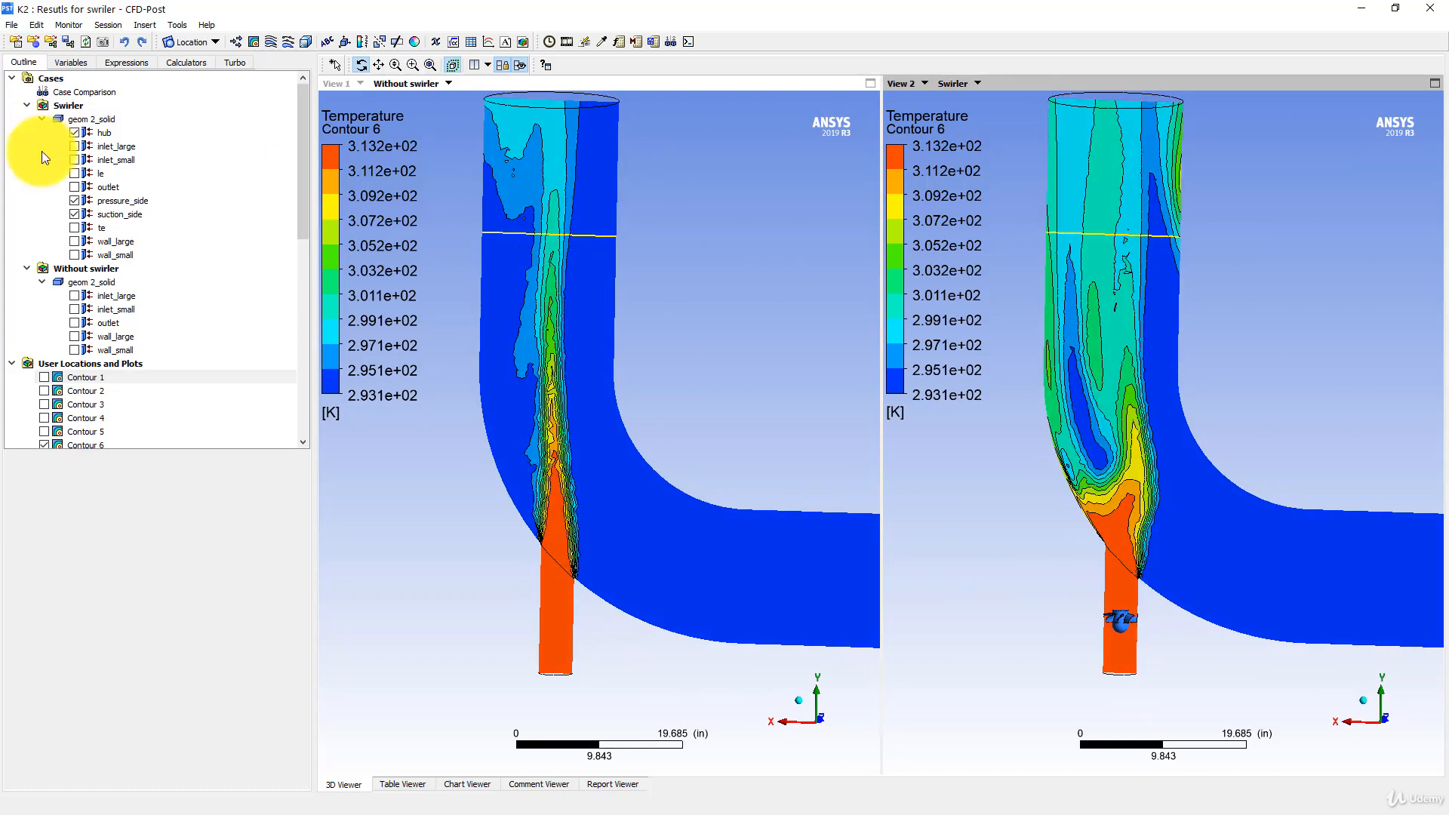
pyautogui.scroll(-11, 75, 237)
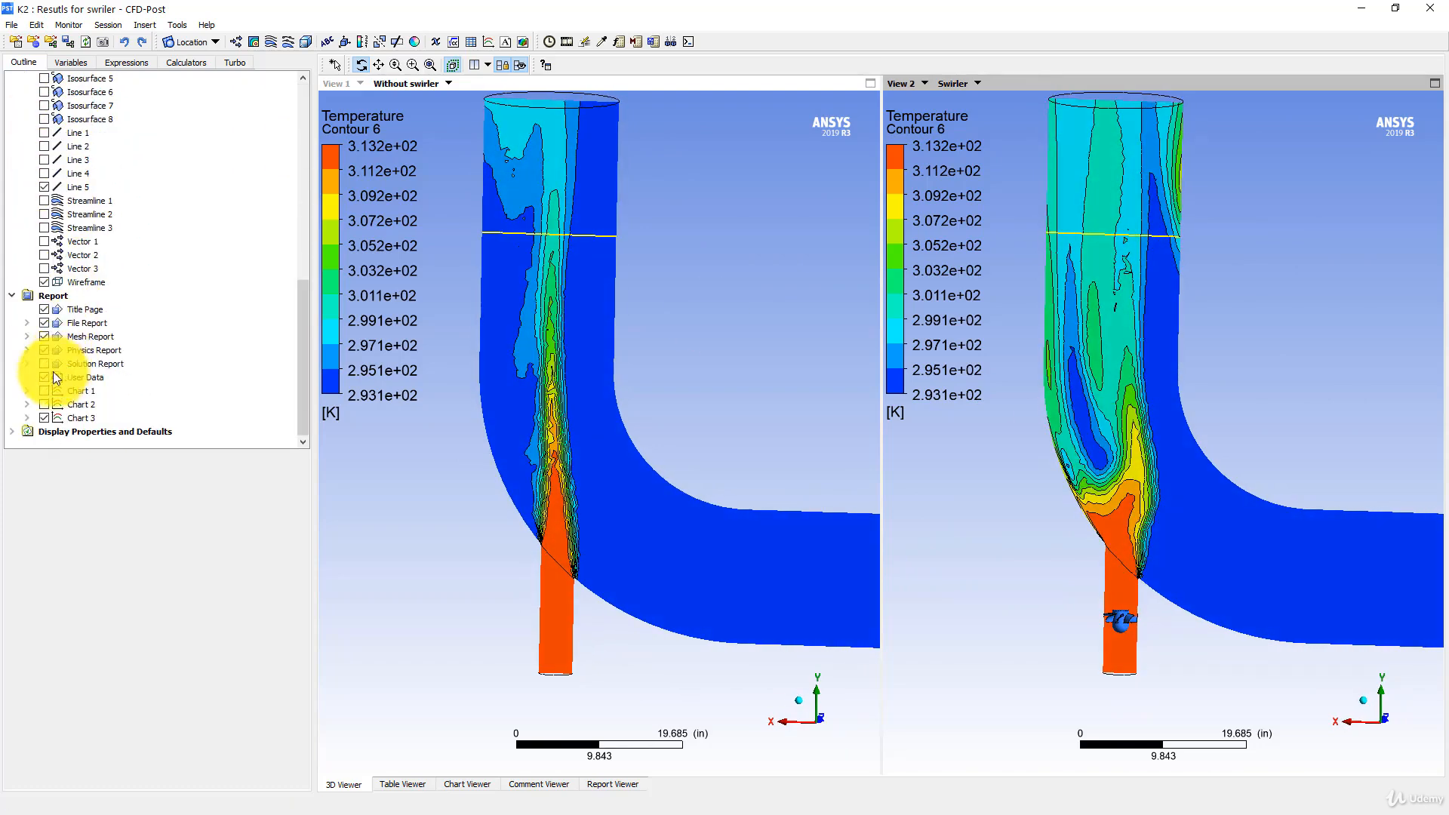
pyautogui.click(45, 268)
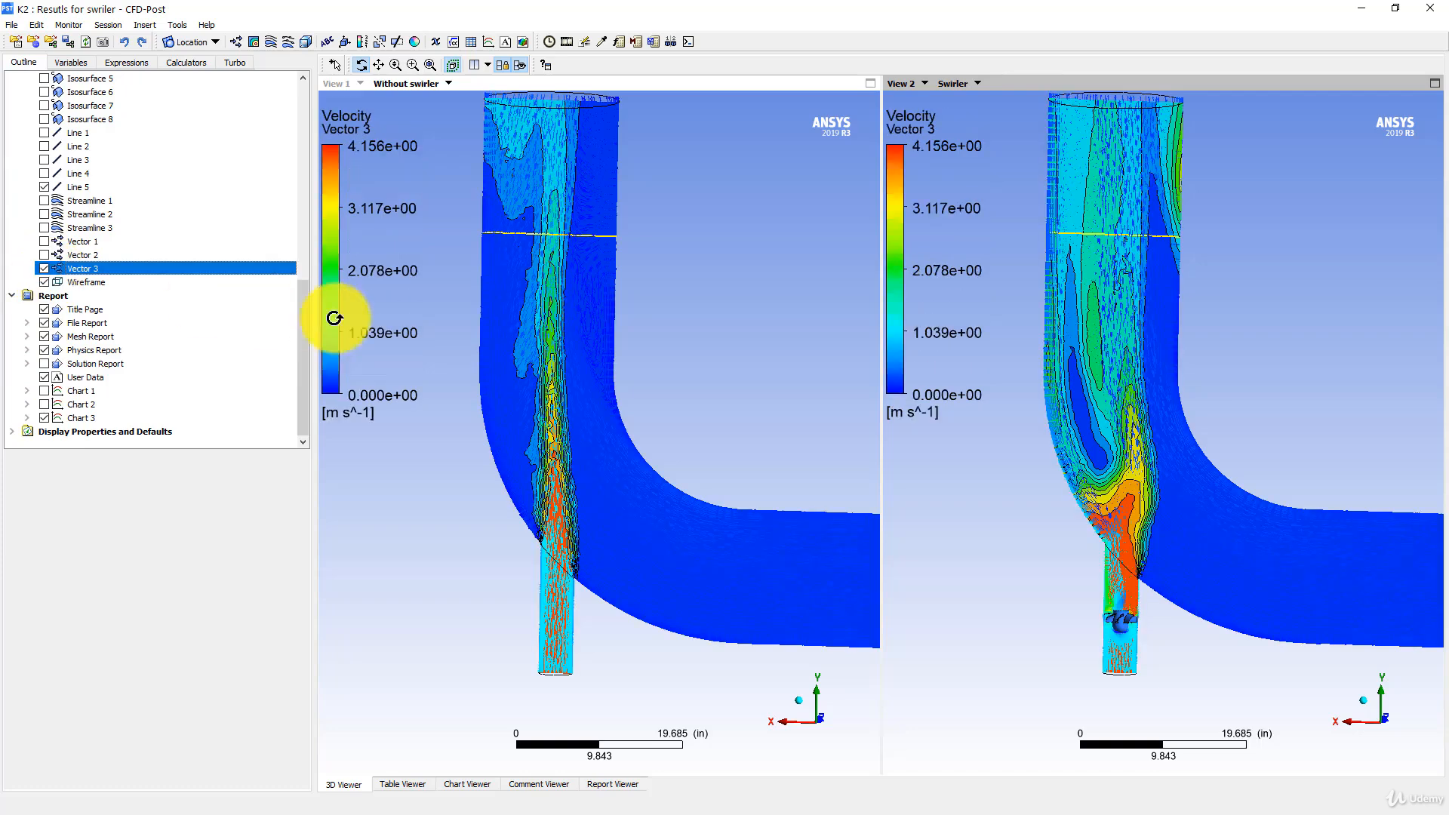
pyautogui.scroll(2, 90, 250)
pyautogui.scroll(6, 79, 255)
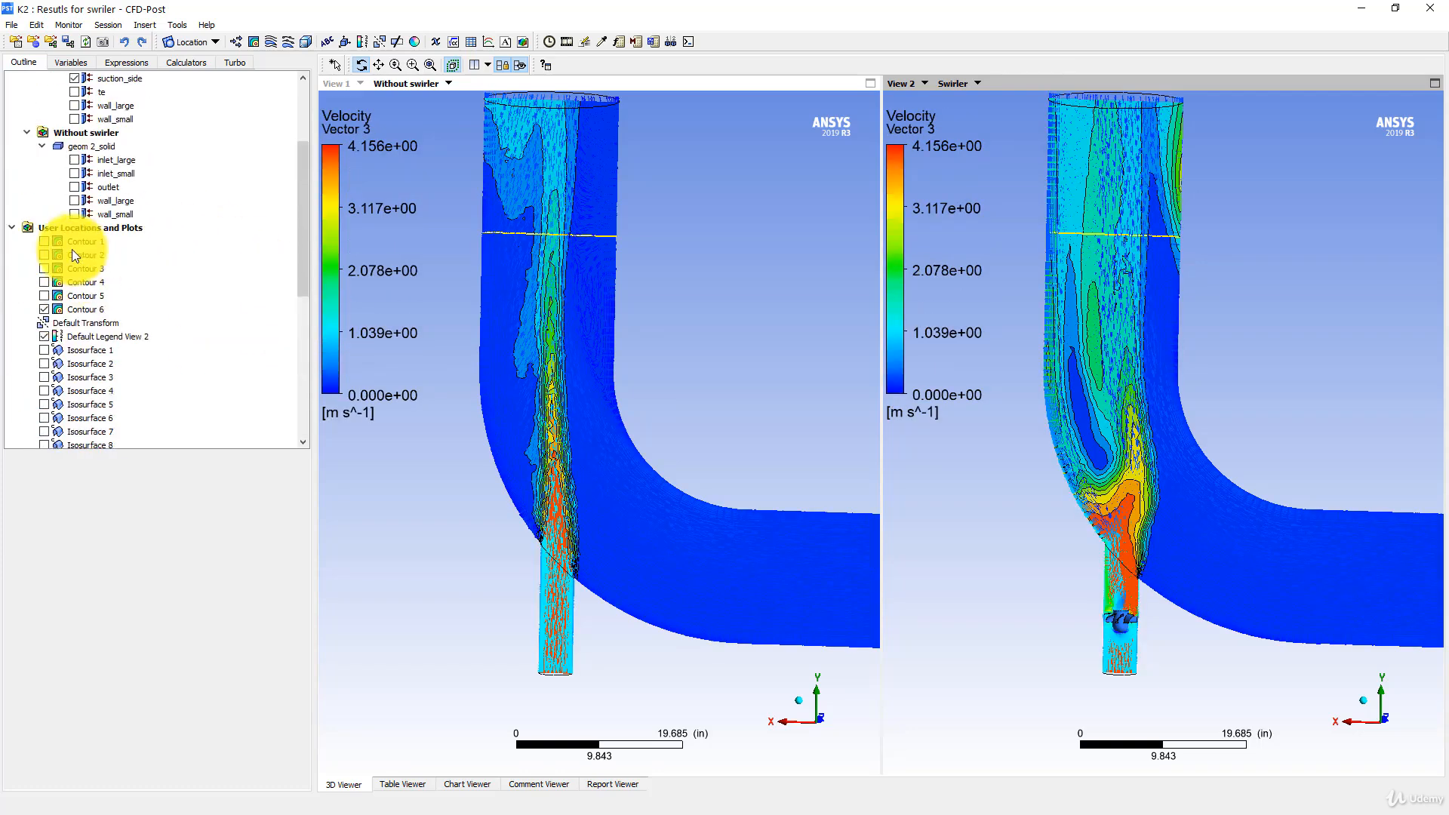
pyautogui.click(45, 311)
pyautogui.scroll(-5, 301, 350)
# Step: Examine the velocity vectors around the bend, side inlet and vertical pipe with and without the swirler
pyautogui.moveTo(527, 398); pyautogui.dragTo(577, 393)
pyautogui.scroll(3, 604, 437)
pyautogui.moveTo(604, 437); pyautogui.dragTo(591, 359, button='middle')
pyautogui.scroll(-2, 592, 360)
pyautogui.moveTo(1203, 517); pyautogui.dragTo(1205, 566, button='middle')
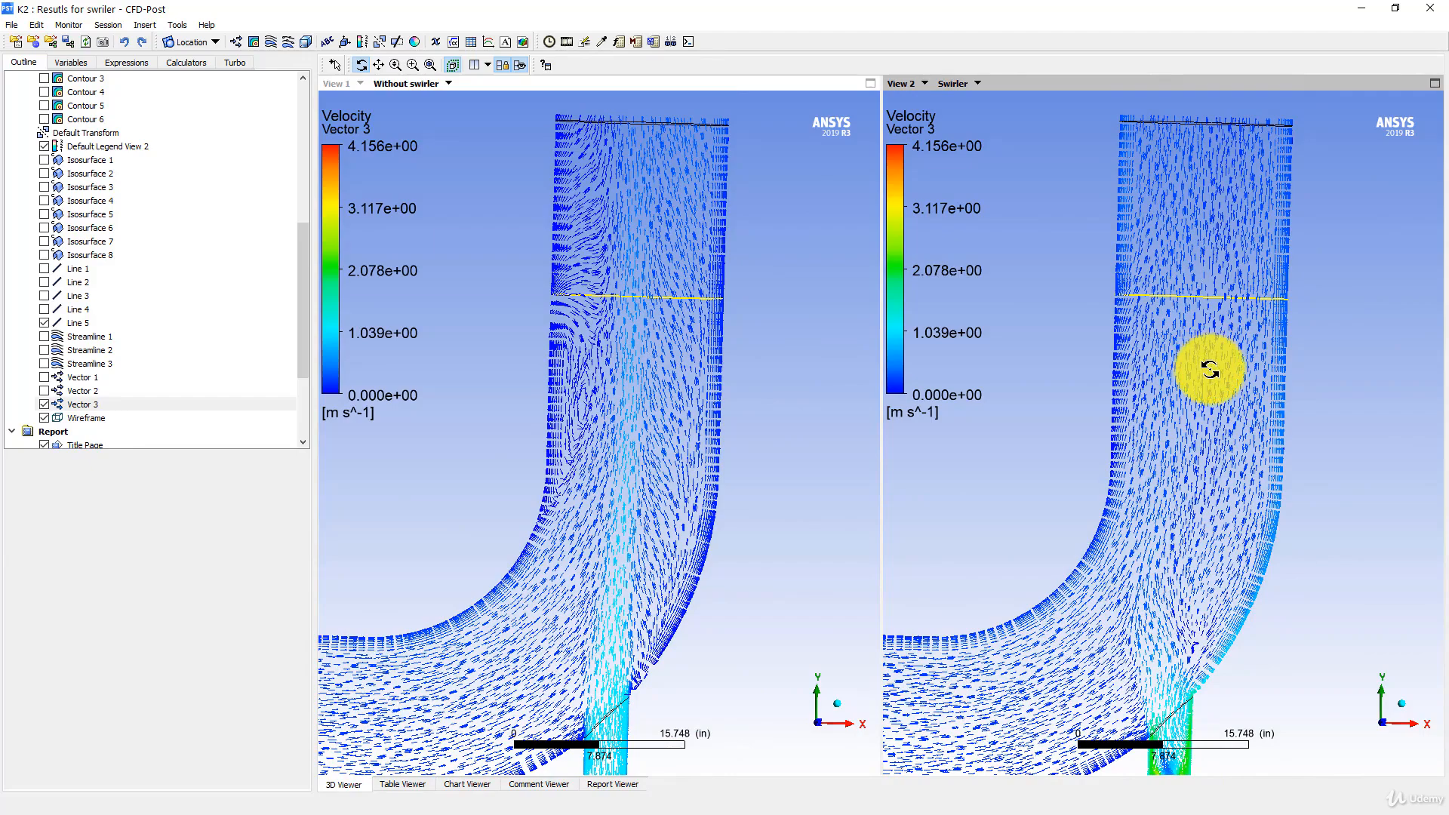
pyautogui.moveTo(1221, 365); pyautogui.dragTo(1158, 650)
pyautogui.moveTo(605, 430)
pyautogui.mouseDown()
pyautogui.moveTo(624, 375)
pyautogui.moveTo(618, 408)
pyautogui.moveTo(596, 407)
pyautogui.mouseUp()
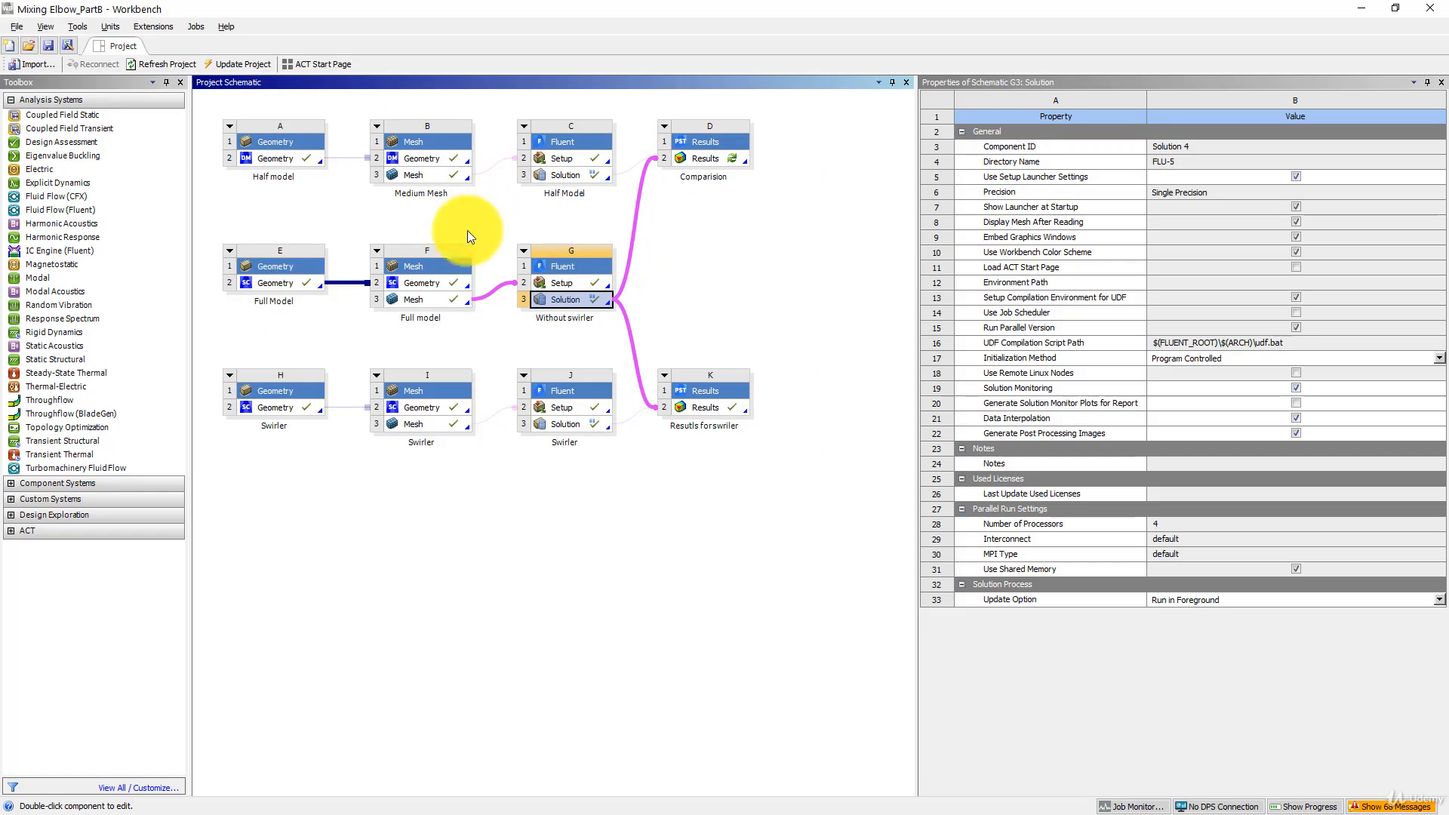
# Step: In Workbench, delete the half-model systems with their comparison results, and the swirler geometry, mesh and Fluent systems
pyautogui.moveTo(210, 107); pyautogui.dragTo(796, 210)
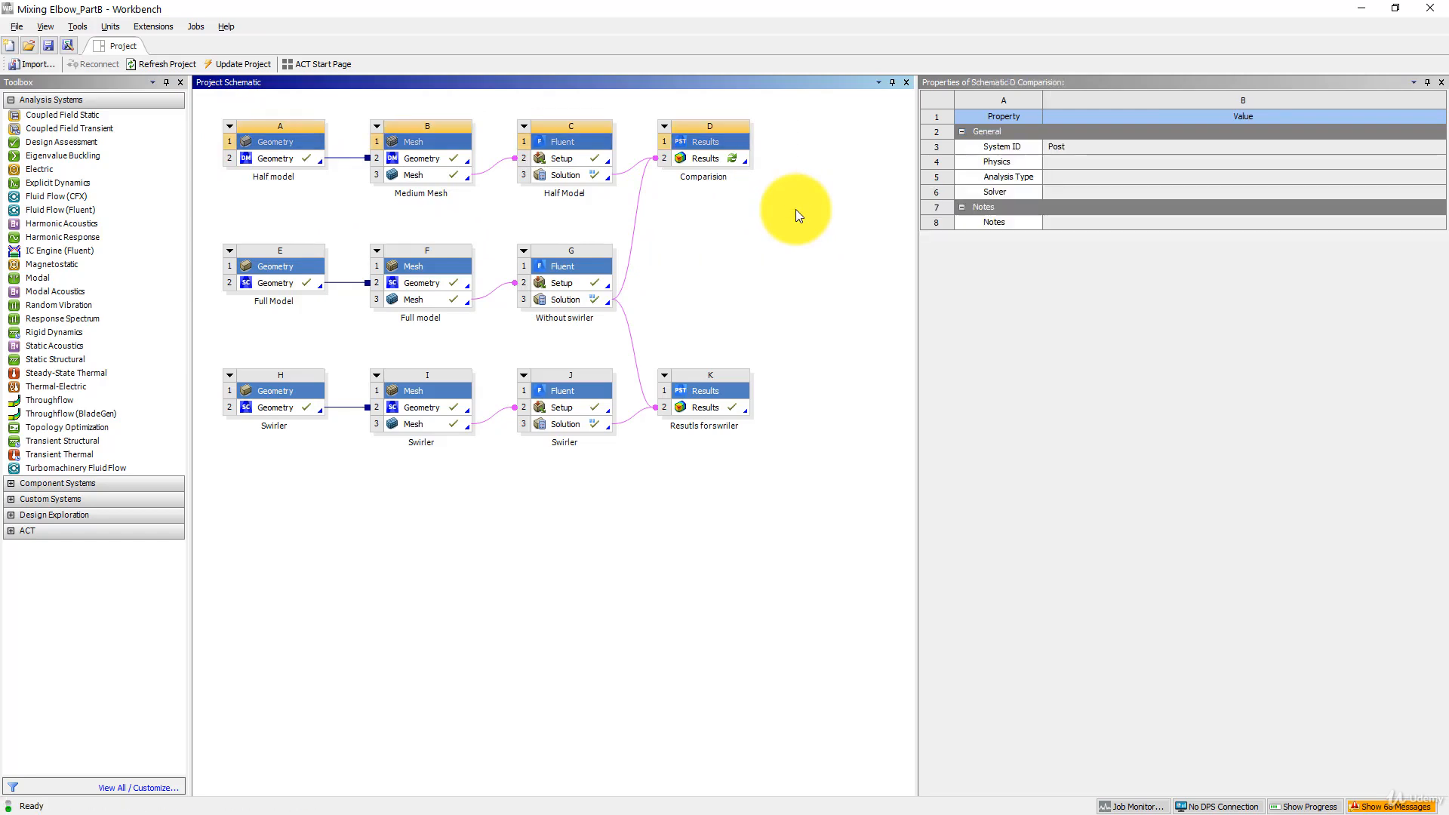
pyautogui.press('Delete')
pyautogui.click(737, 438)
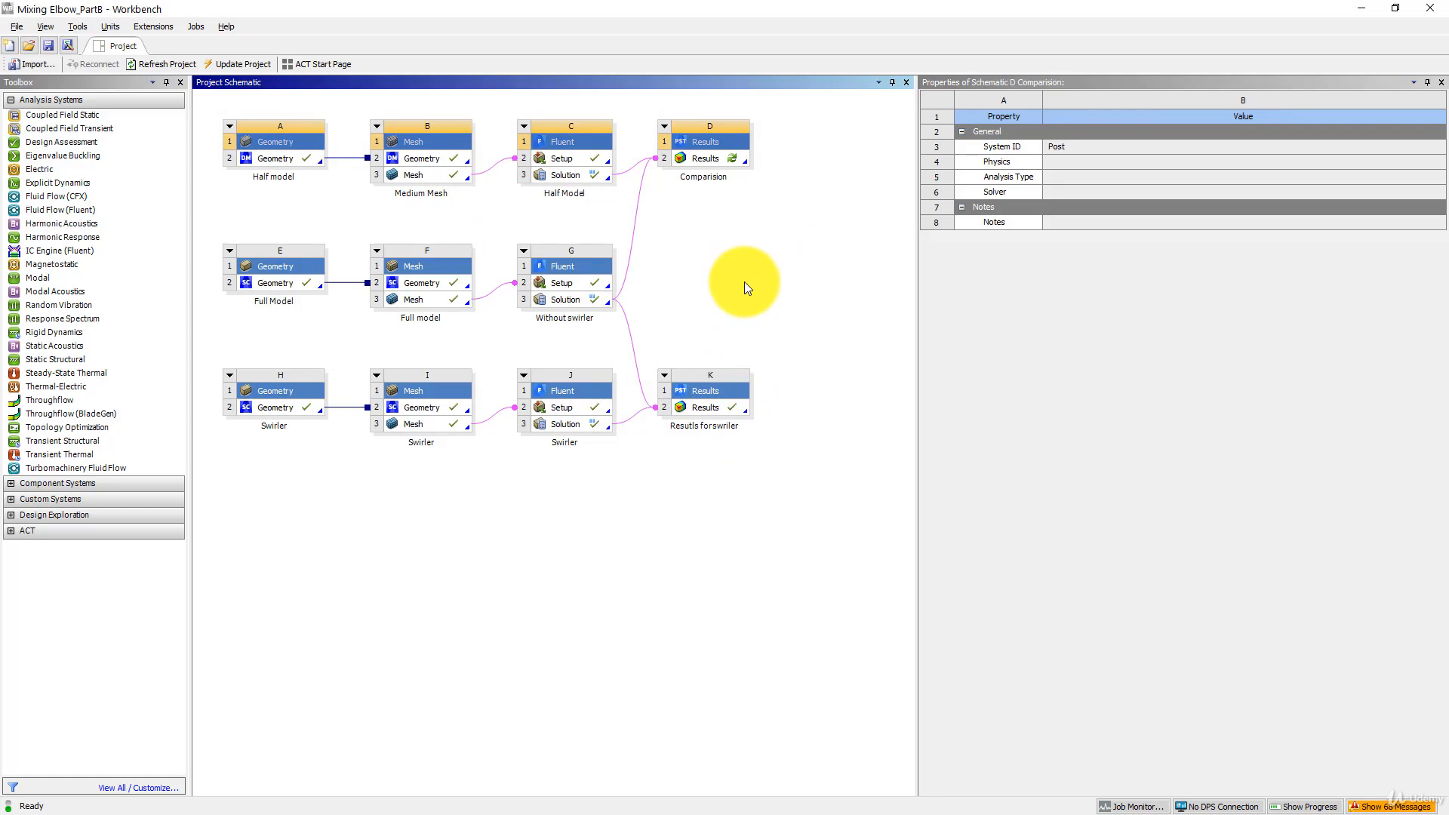
pyautogui.moveTo(212, 230); pyautogui.dragTo(623, 354)
pyautogui.press('Delete')
pyautogui.click(742, 440)
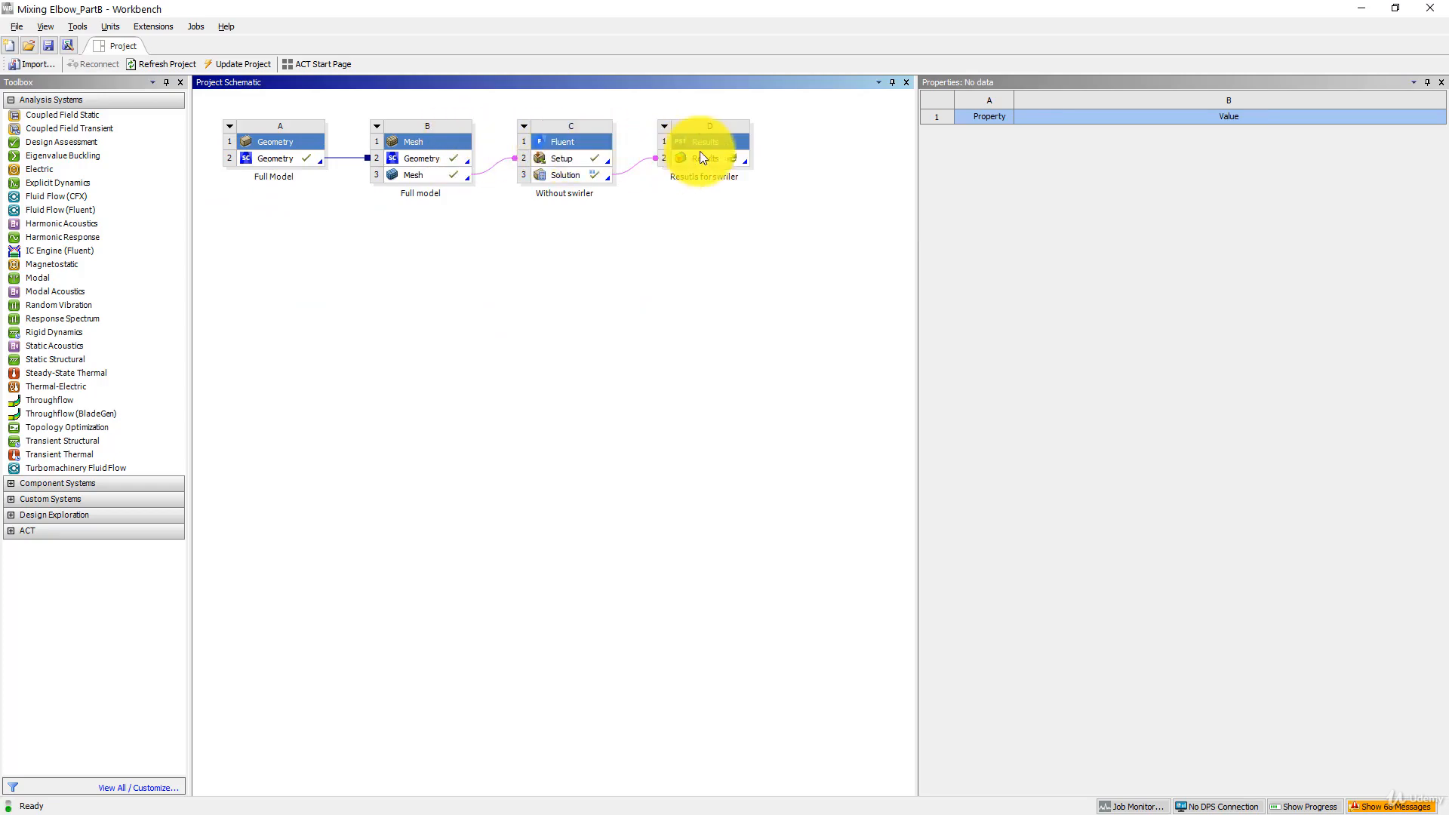
# Step: Duplicate the Full Model geometry system and rename the copy "Full model with bump at 15 deg"
pyautogui.rightClick(287, 142)
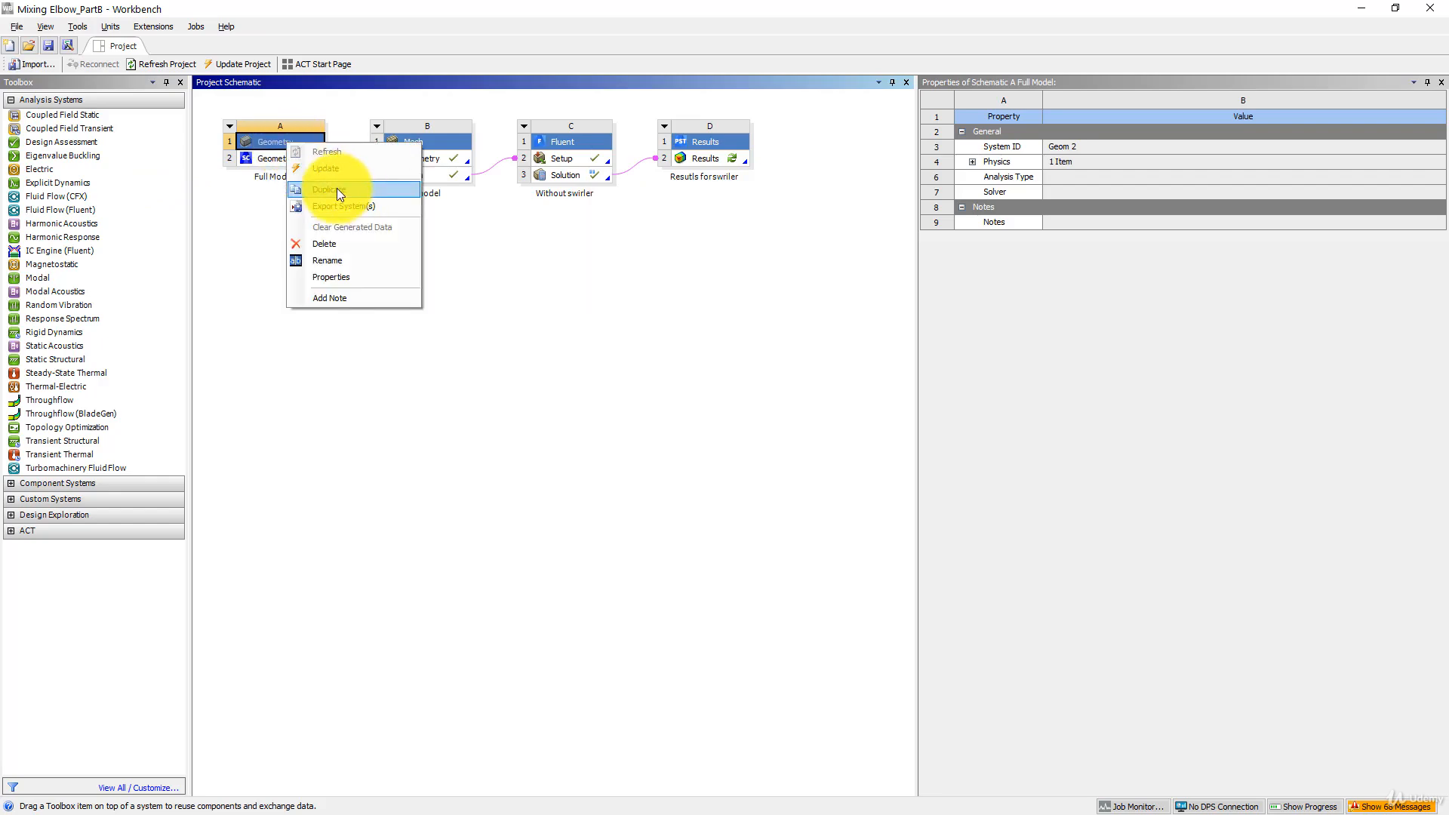
pyautogui.click(337, 189)
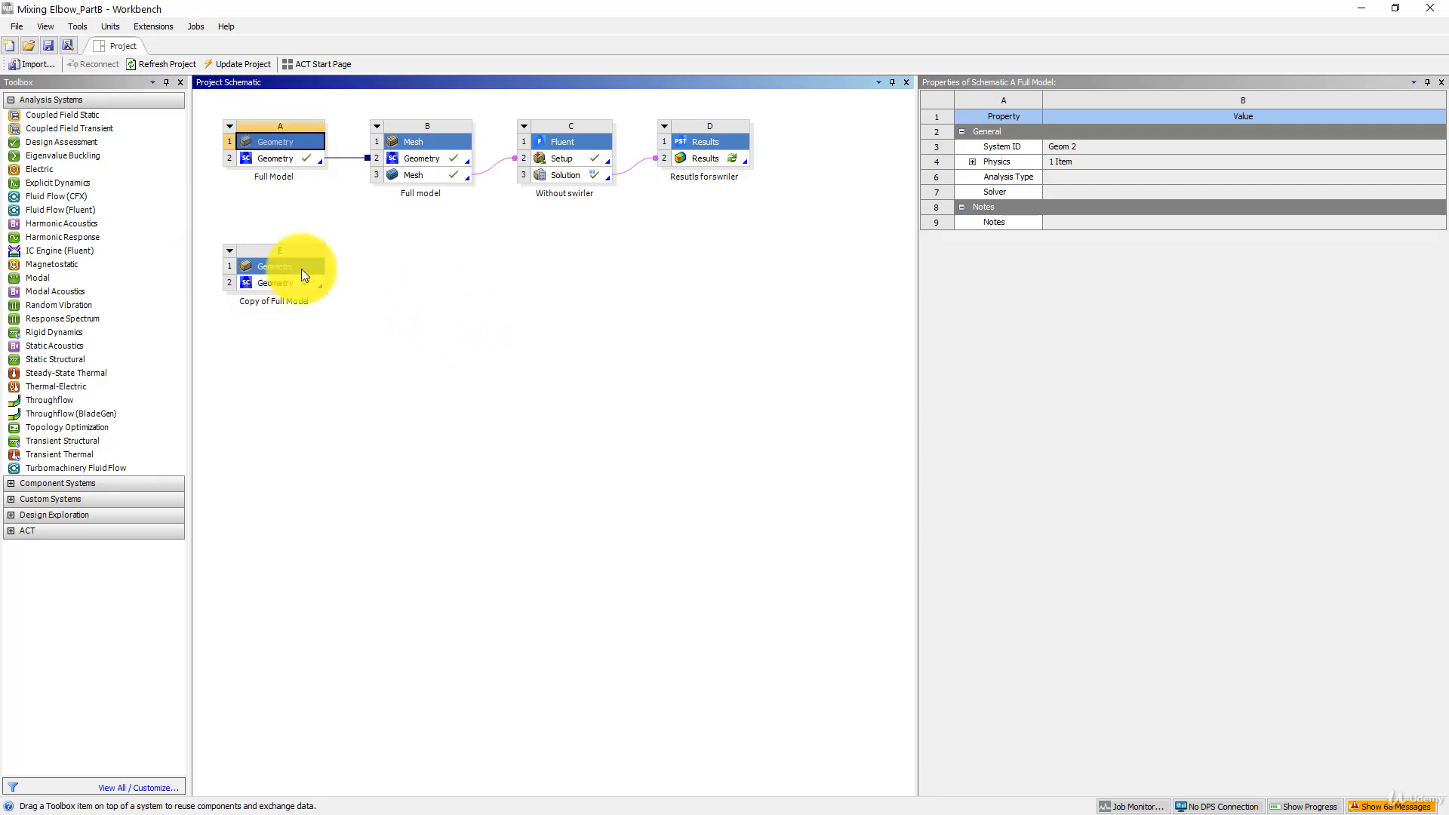
pyautogui.rightClick(283, 262)
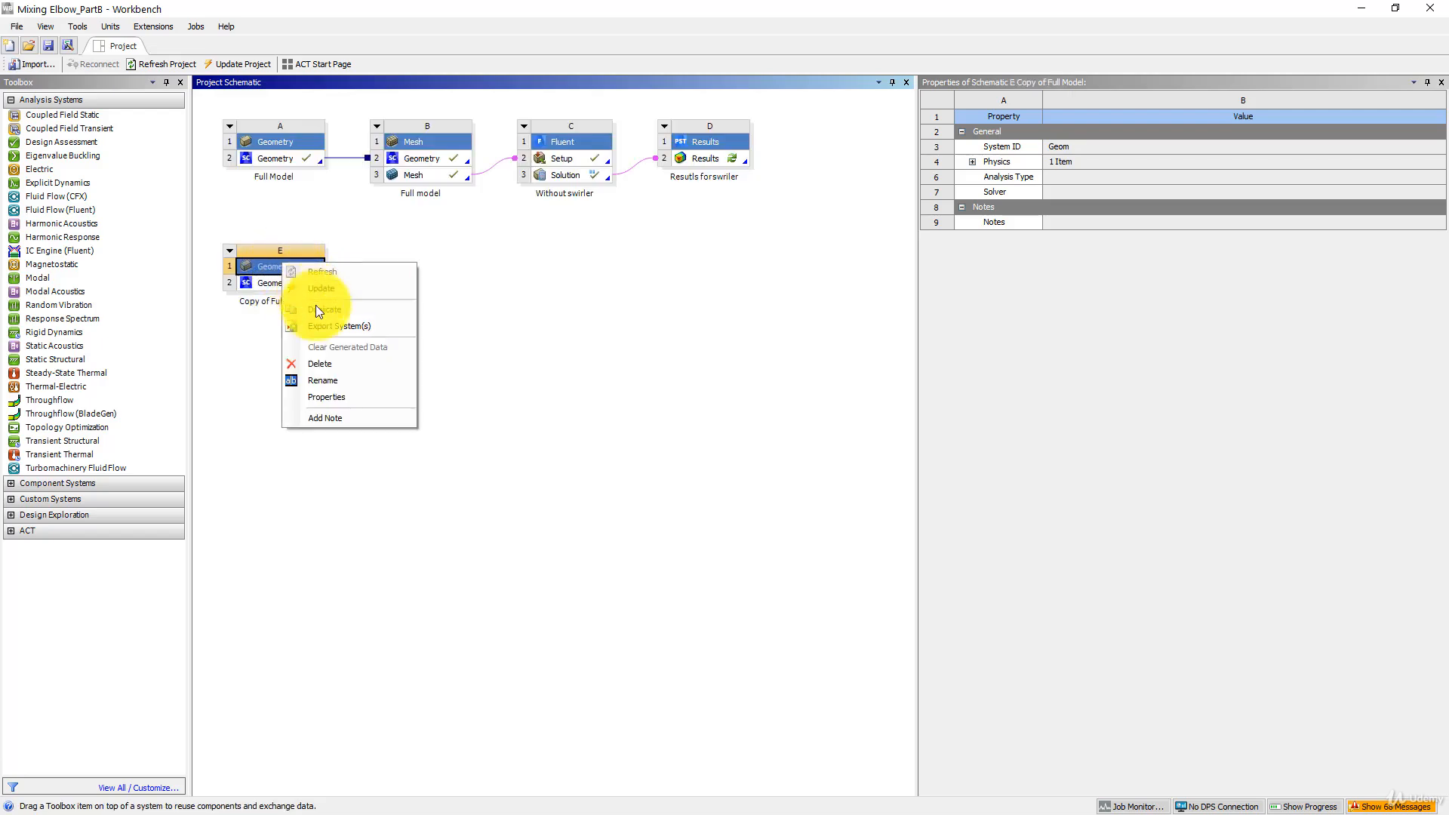
pyautogui.click(329, 379)
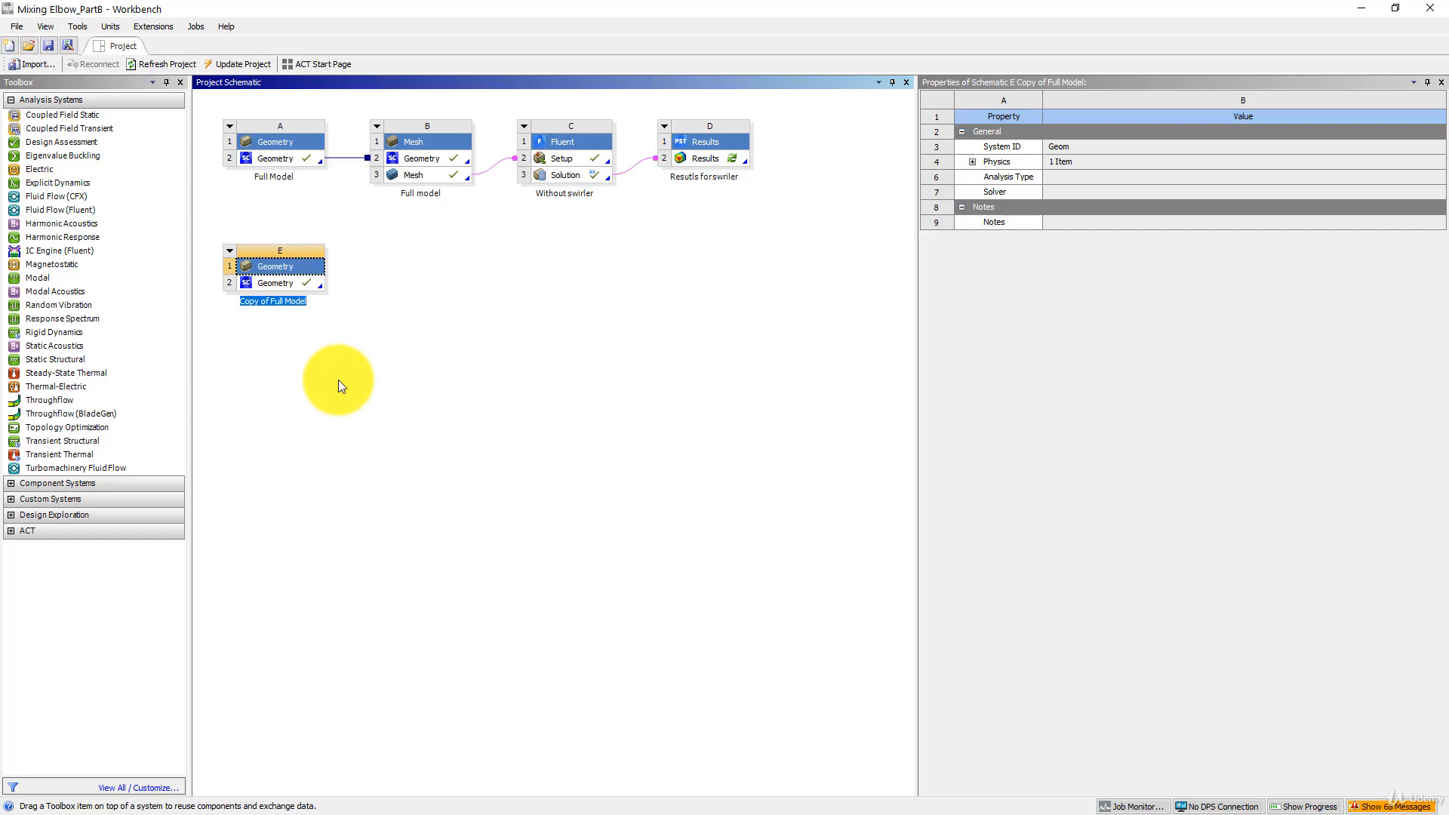
pyautogui.write('f')
pyautogui.write('Full mode')
pyautogui.write('l with bump ')
pyautogui.write('at 15 de')
pyautogui.write('g')
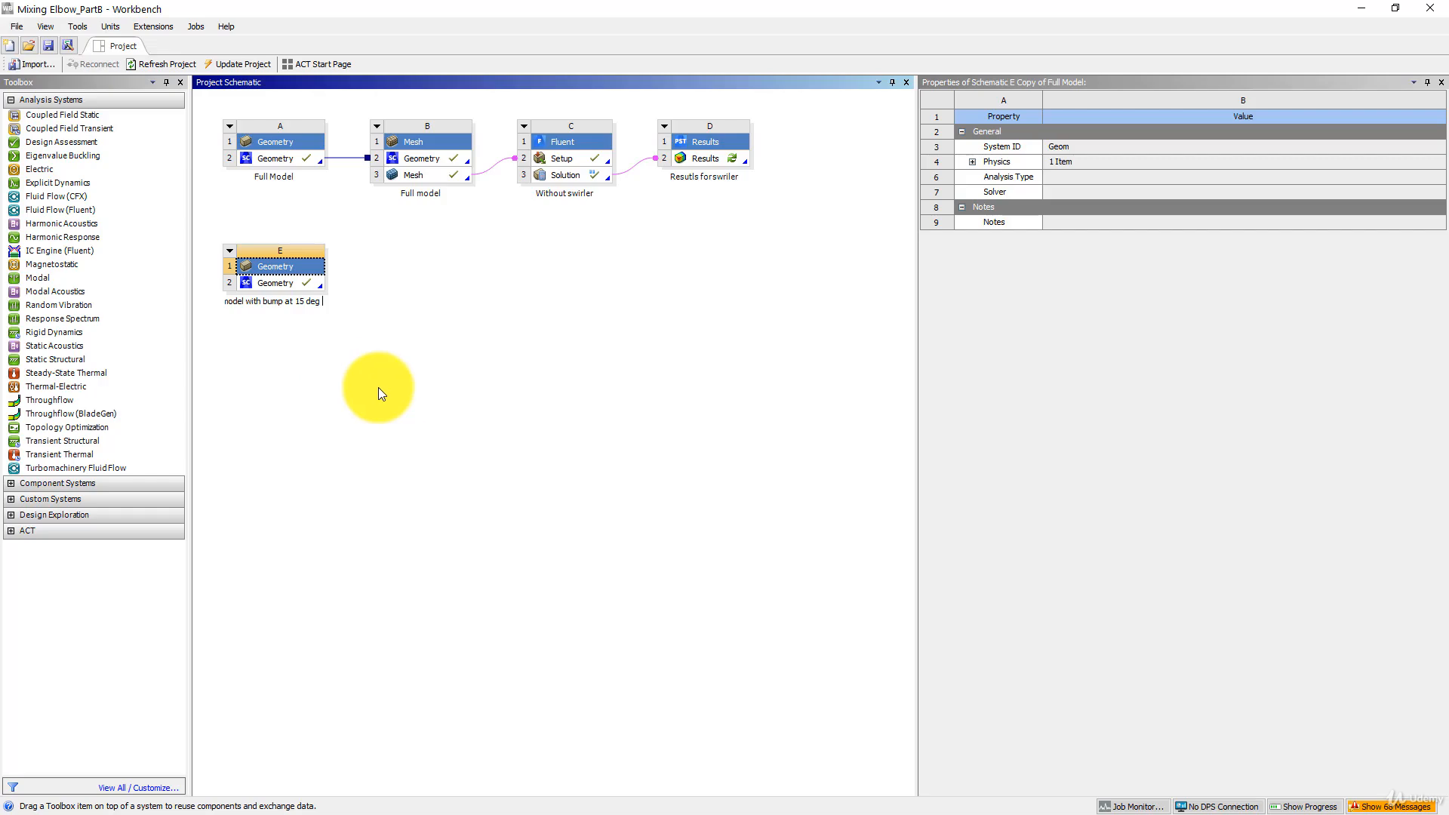
pyautogui.press('Return')
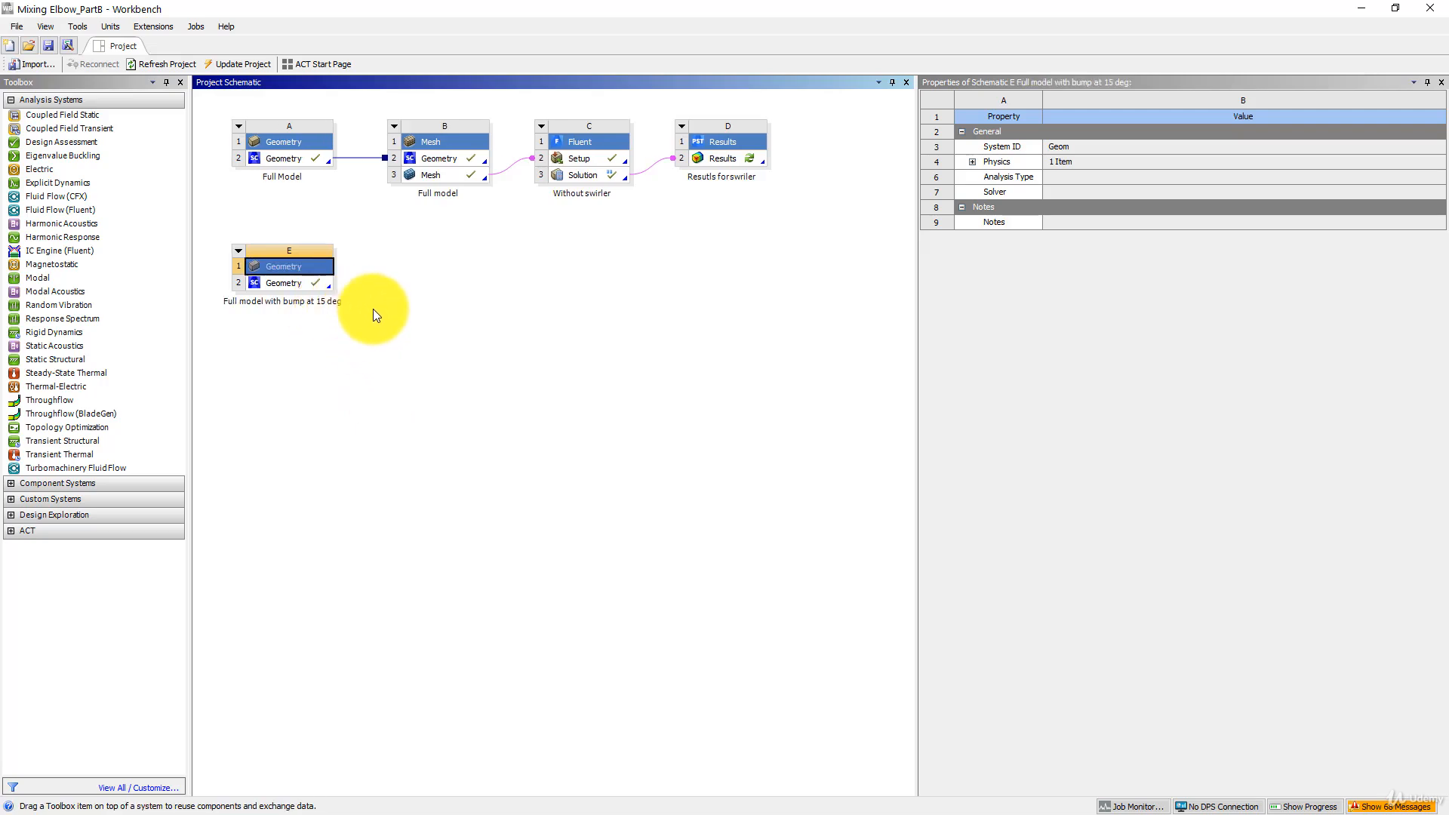
# Step: Open the copied geometry in SpaceClaim and make the elbow solid transparent
pyautogui.doubleClick(292, 287)
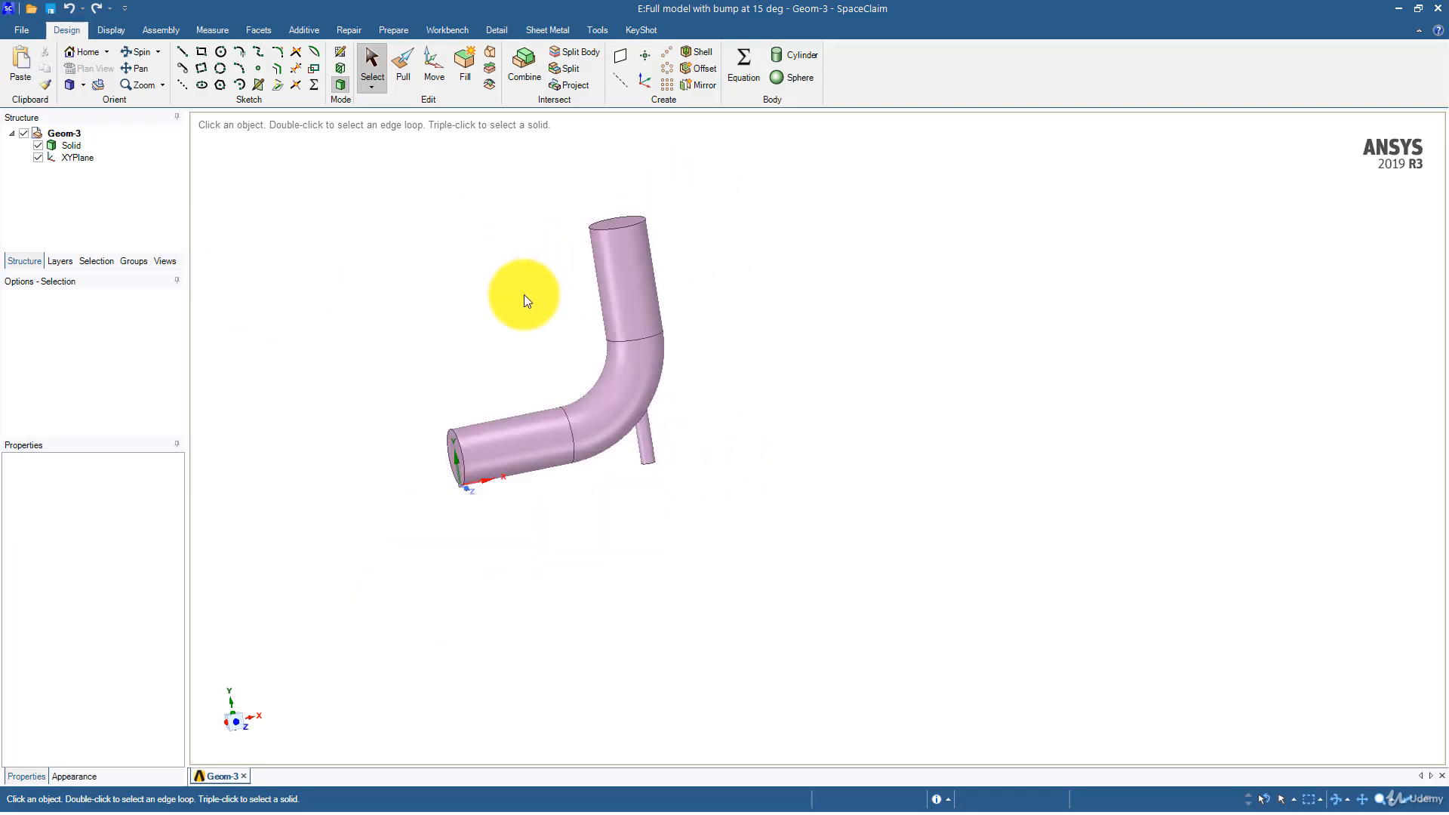
pyautogui.moveTo(537, 324); pyautogui.dragTo(730, 508)
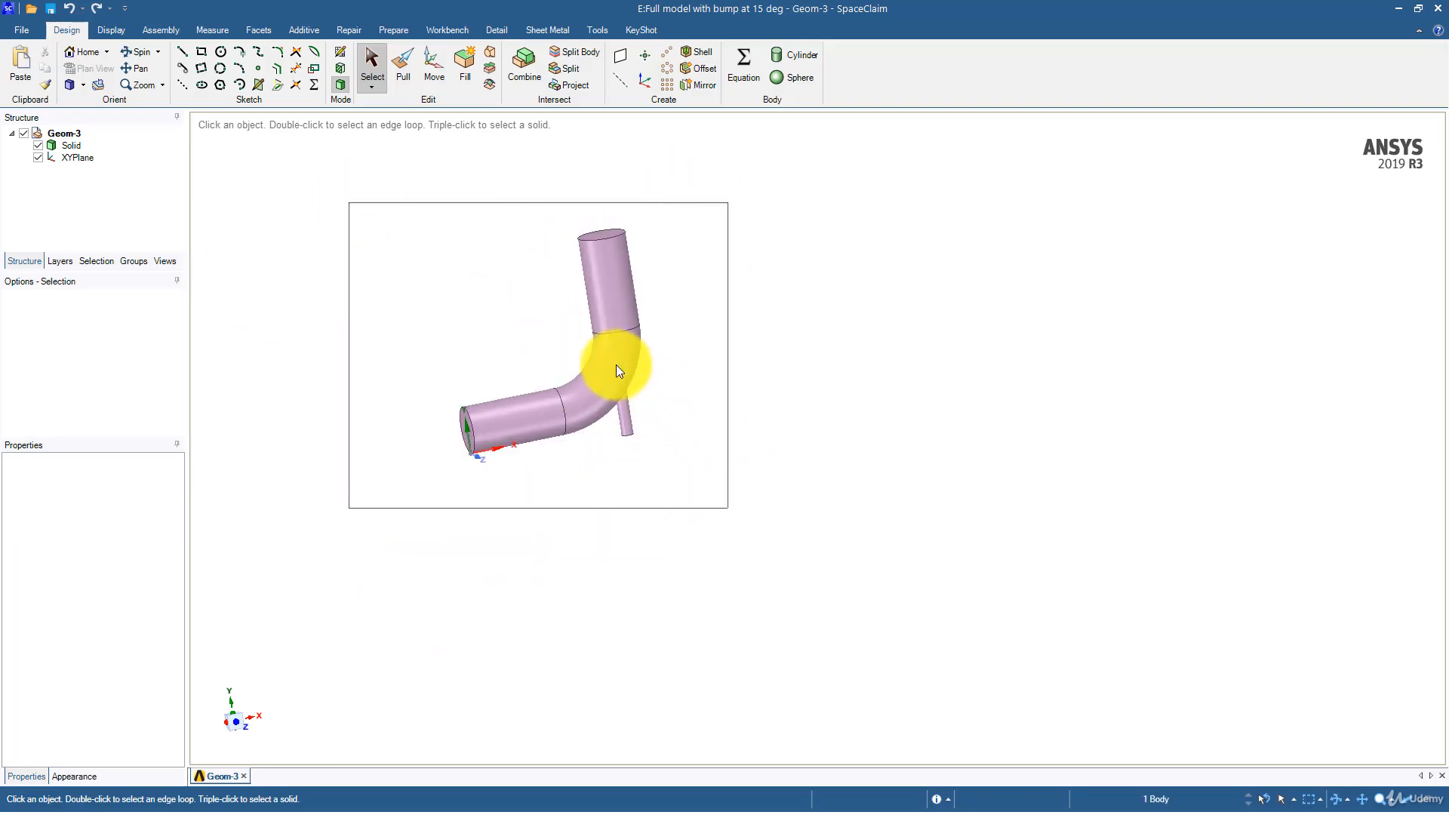
pyautogui.rightClick(614, 364)
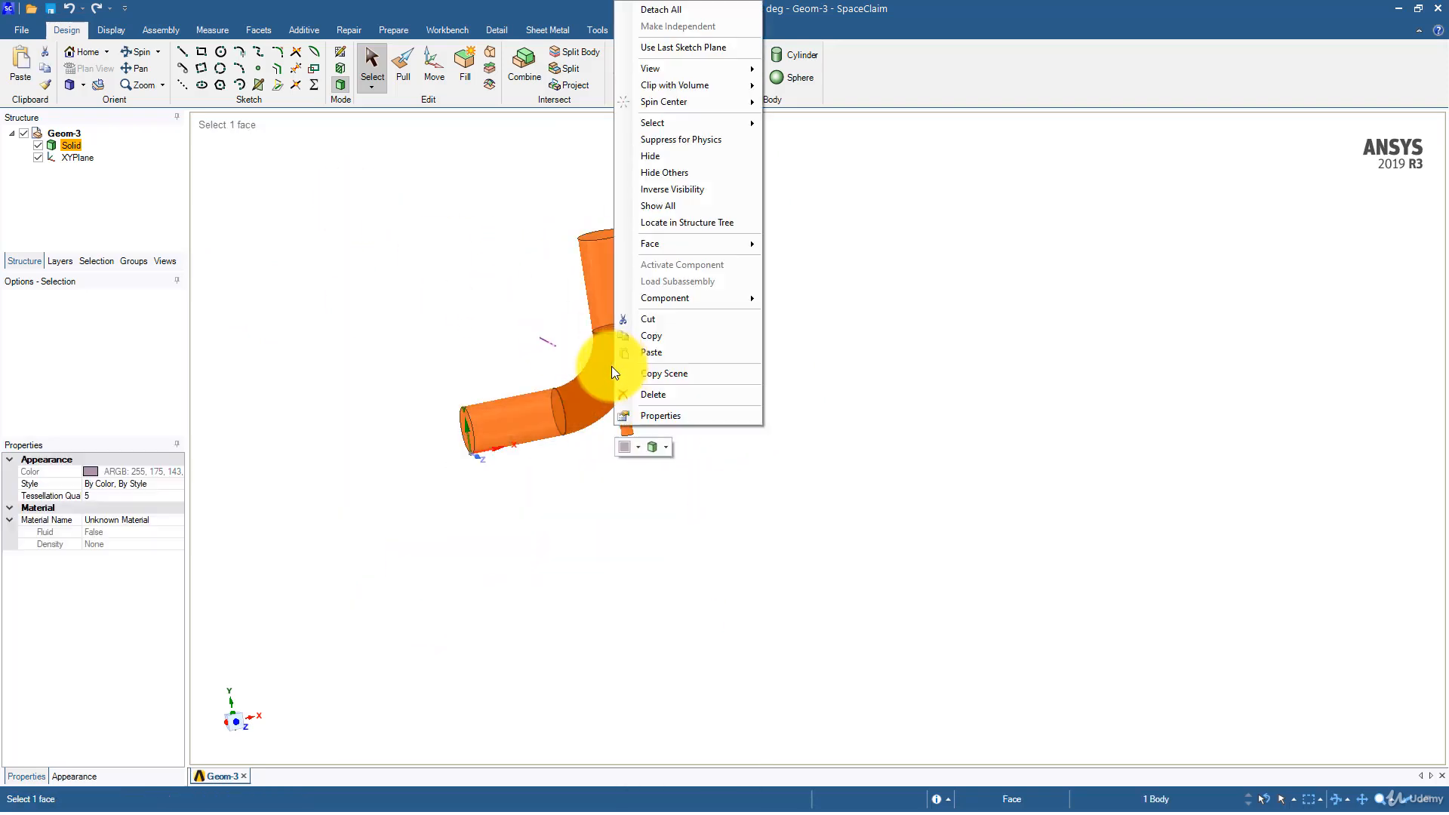
pyautogui.click(662, 447)
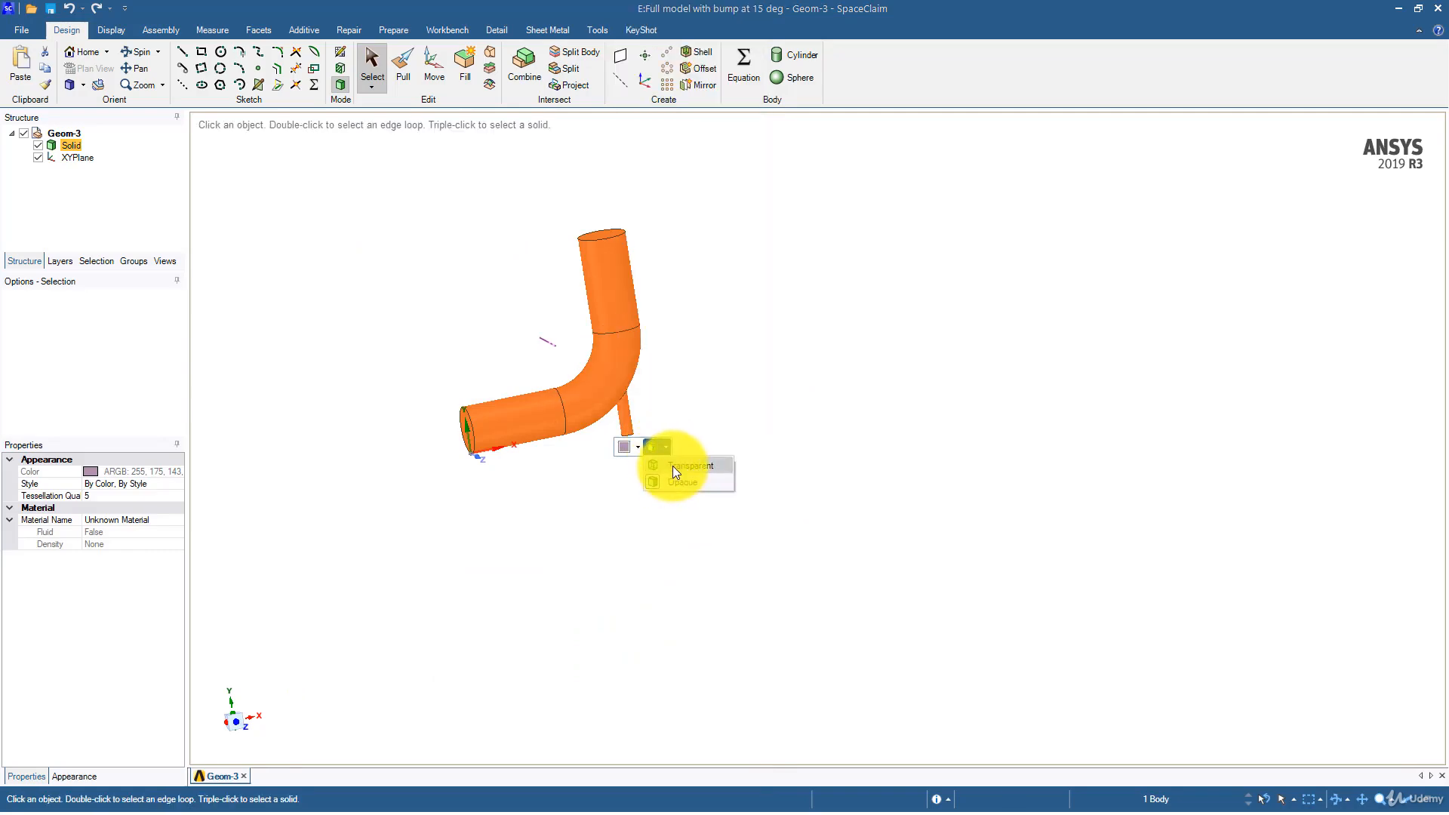
pyautogui.click(673, 465)
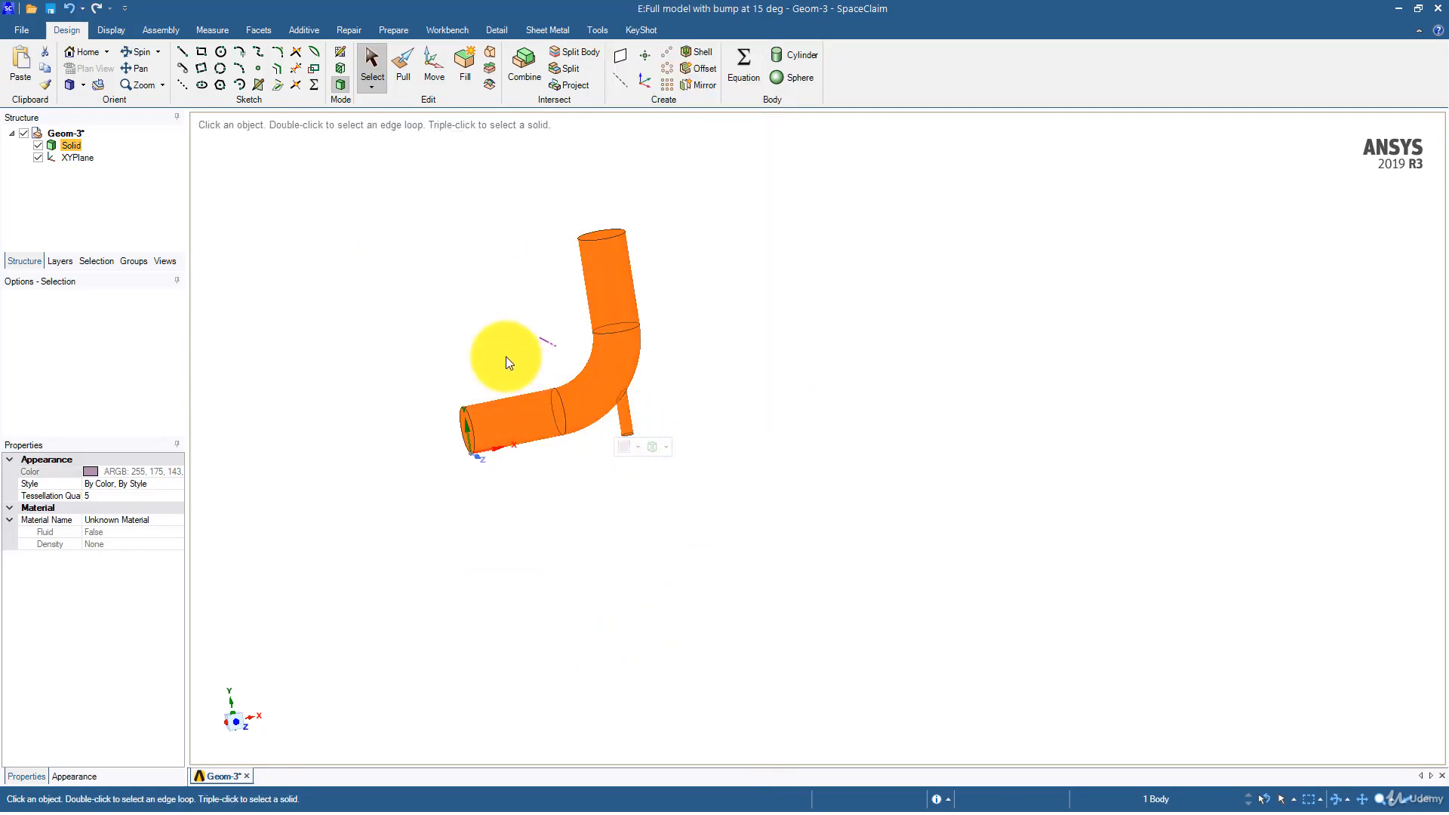
pyautogui.click(457, 338)
# Step: Start a sketch on the elbow's lengthwise mid-plane and switch to its plan view
pyautogui.moveTo(463, 348)
pyautogui.mouseDown(button='middle')
pyautogui.moveTo(494, 281)
pyautogui.moveTo(430, 307)
pyautogui.moveTo(416, 351)
pyautogui.moveTo(533, 343)
pyautogui.moveTo(502, 275)
pyautogui.mouseUp(button='middle')
pyautogui.click(338, 51)
pyautogui.scroll(5, 465, 332)
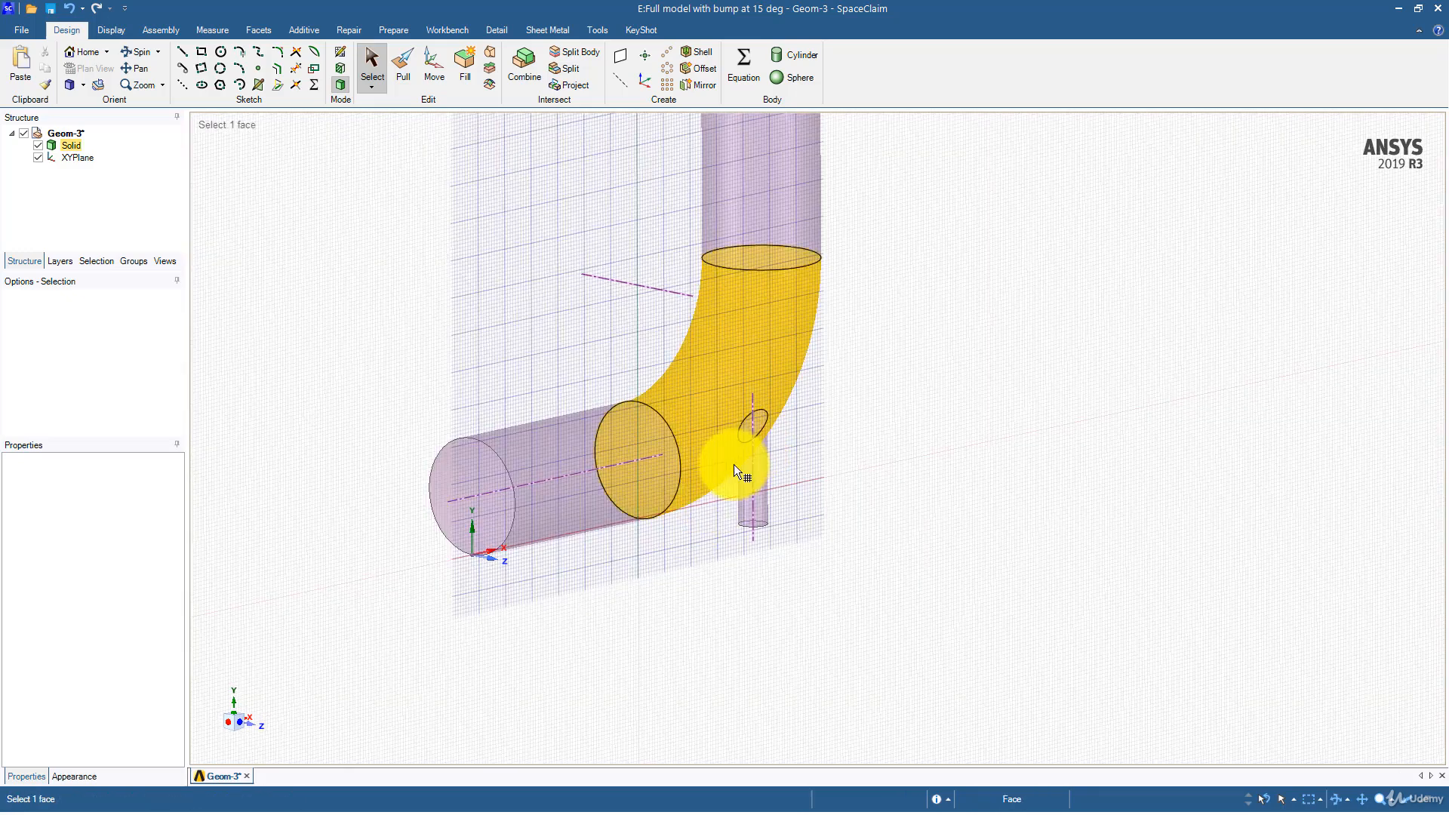
pyautogui.click(726, 473)
pyautogui.click(722, 477)
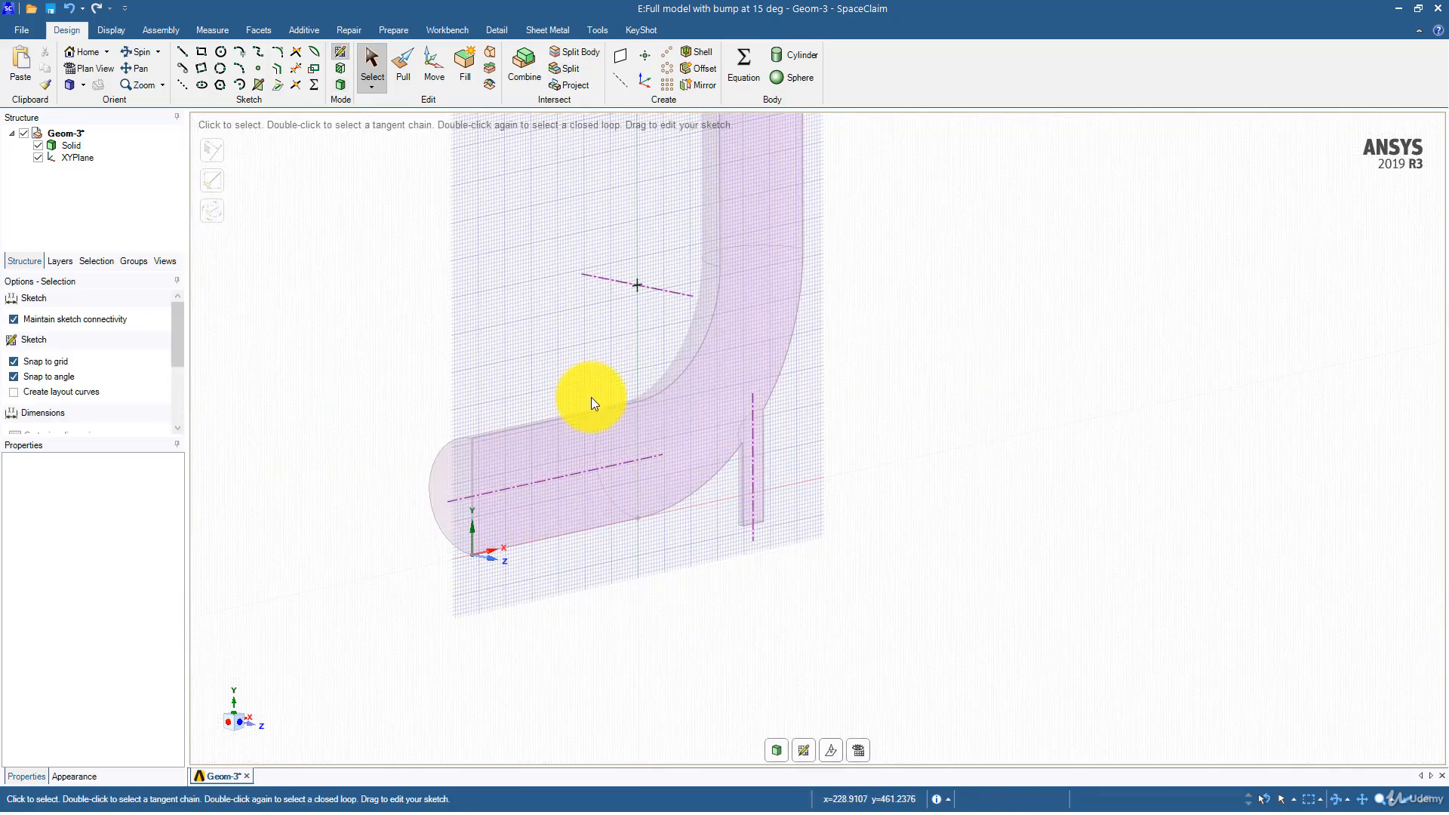
pyautogui.moveTo(640, 482); pyautogui.dragTo(589, 488, button='middle')
pyautogui.scroll(-3, 588, 488)
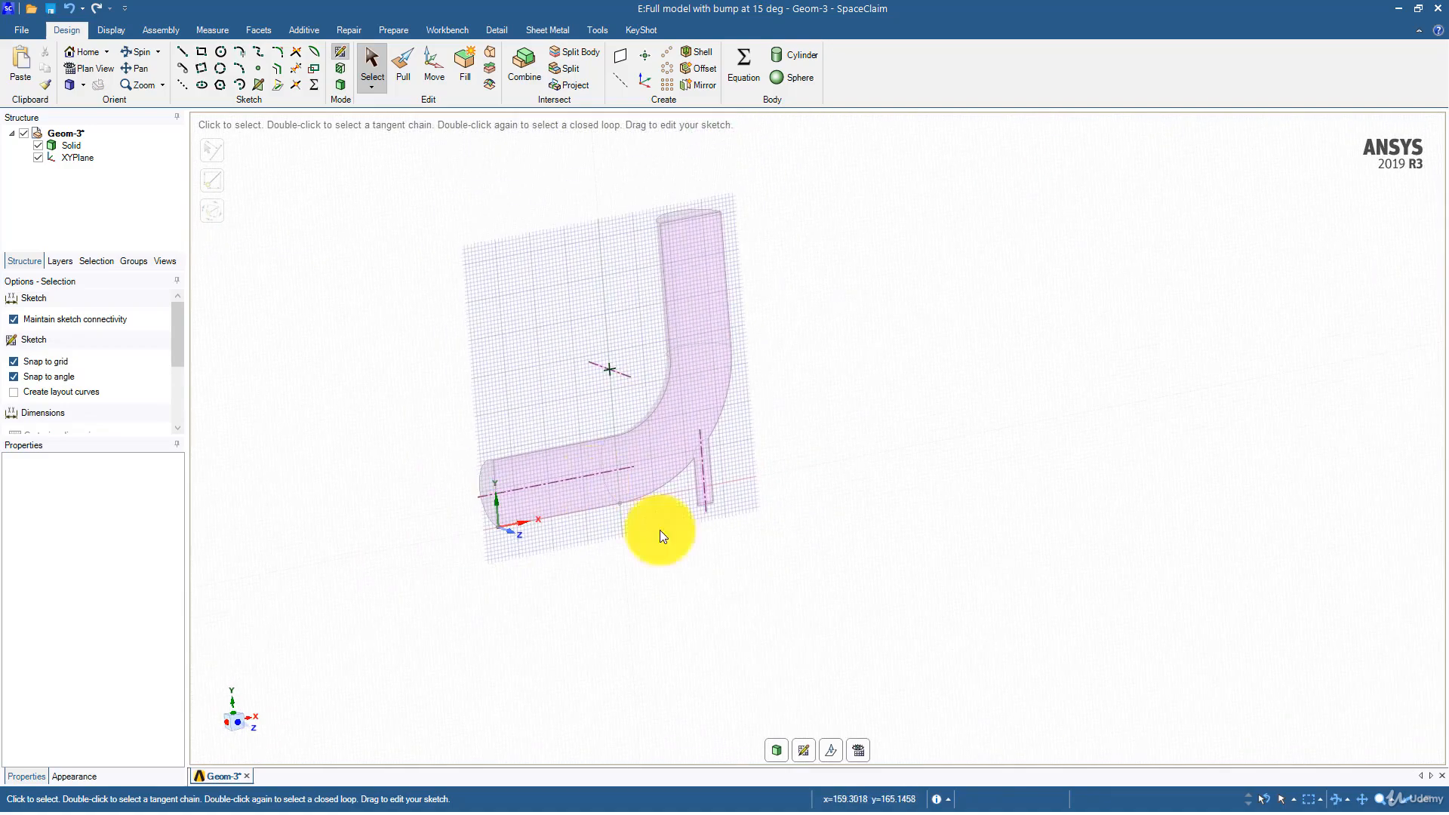
pyautogui.moveTo(501, 423)
pyautogui.mouseDown(button='middle')
pyautogui.moveTo(592, 431)
pyautogui.moveTo(554, 443)
pyautogui.mouseUp(button='middle')
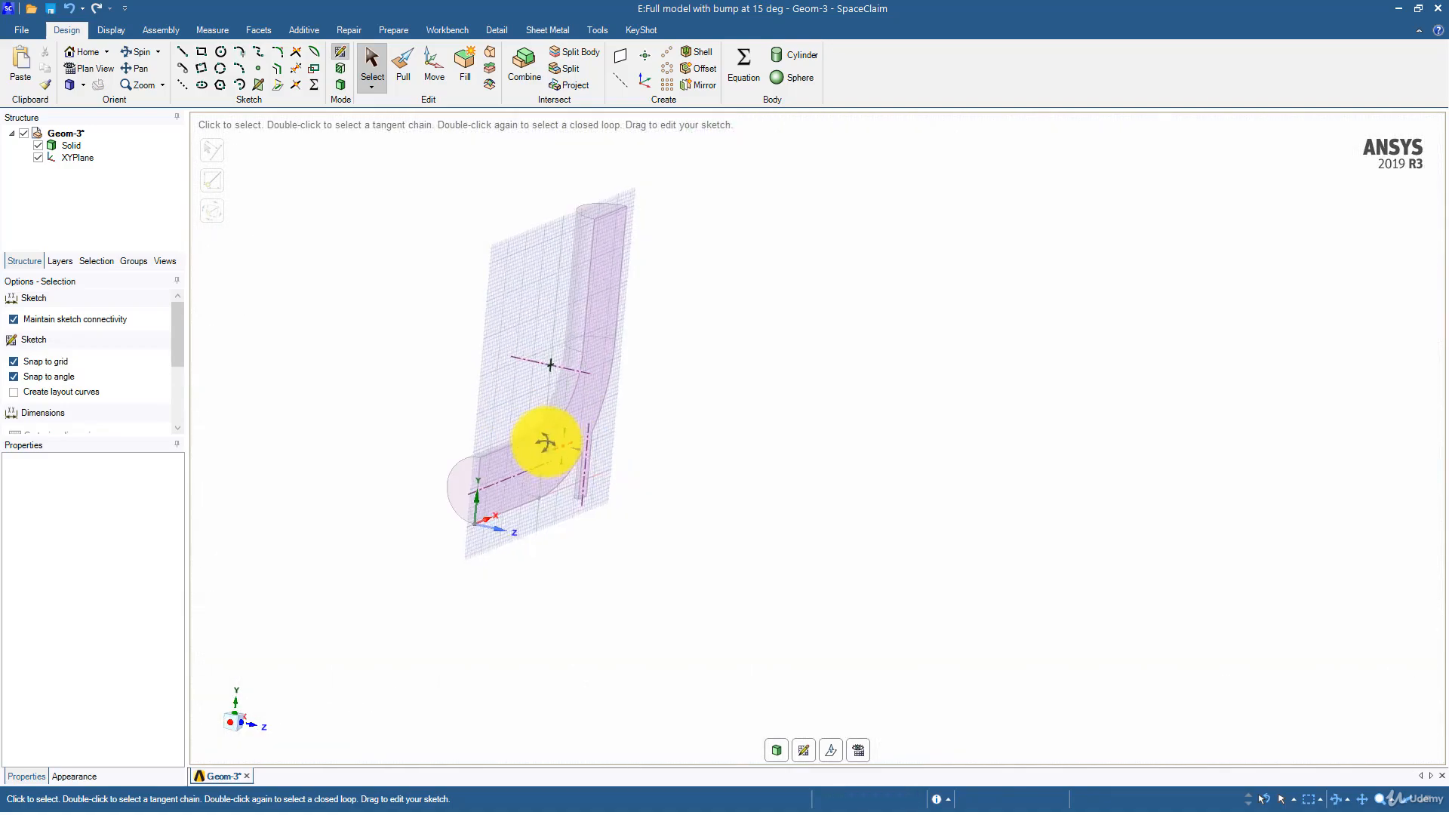
pyautogui.click(856, 751)
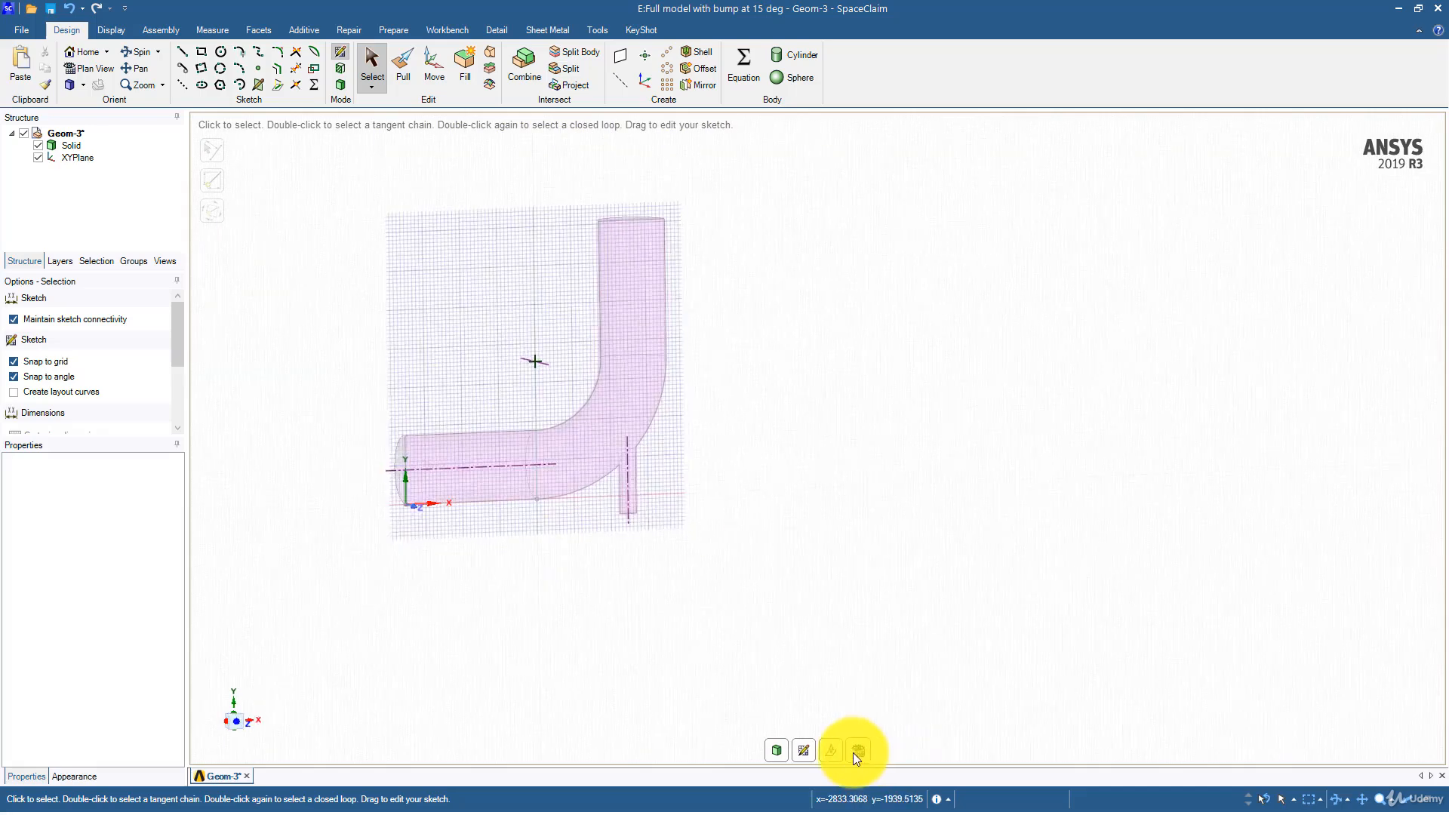
pyautogui.keyDown('ctrl'); pyautogui.moveTo(729, 586); pyautogui.dragTo(843, 574, button='middle'); pyautogui.keyUp('ctrl')
pyautogui.scroll(5, 800, 573)
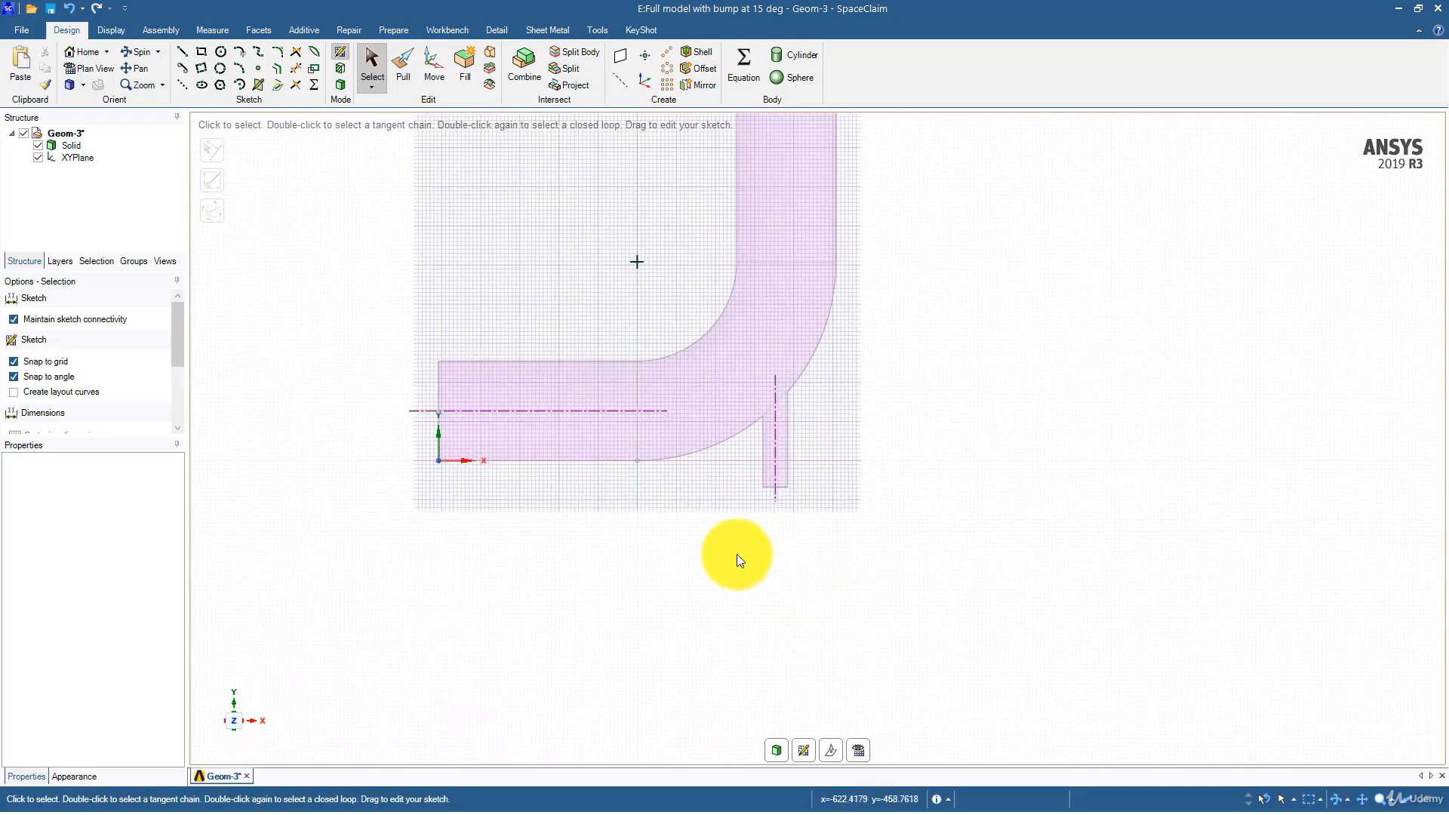
# Step: Sketch a line from the bend's centre point to its inner wall, about 15° below horizontal
pyautogui.click(179, 52)
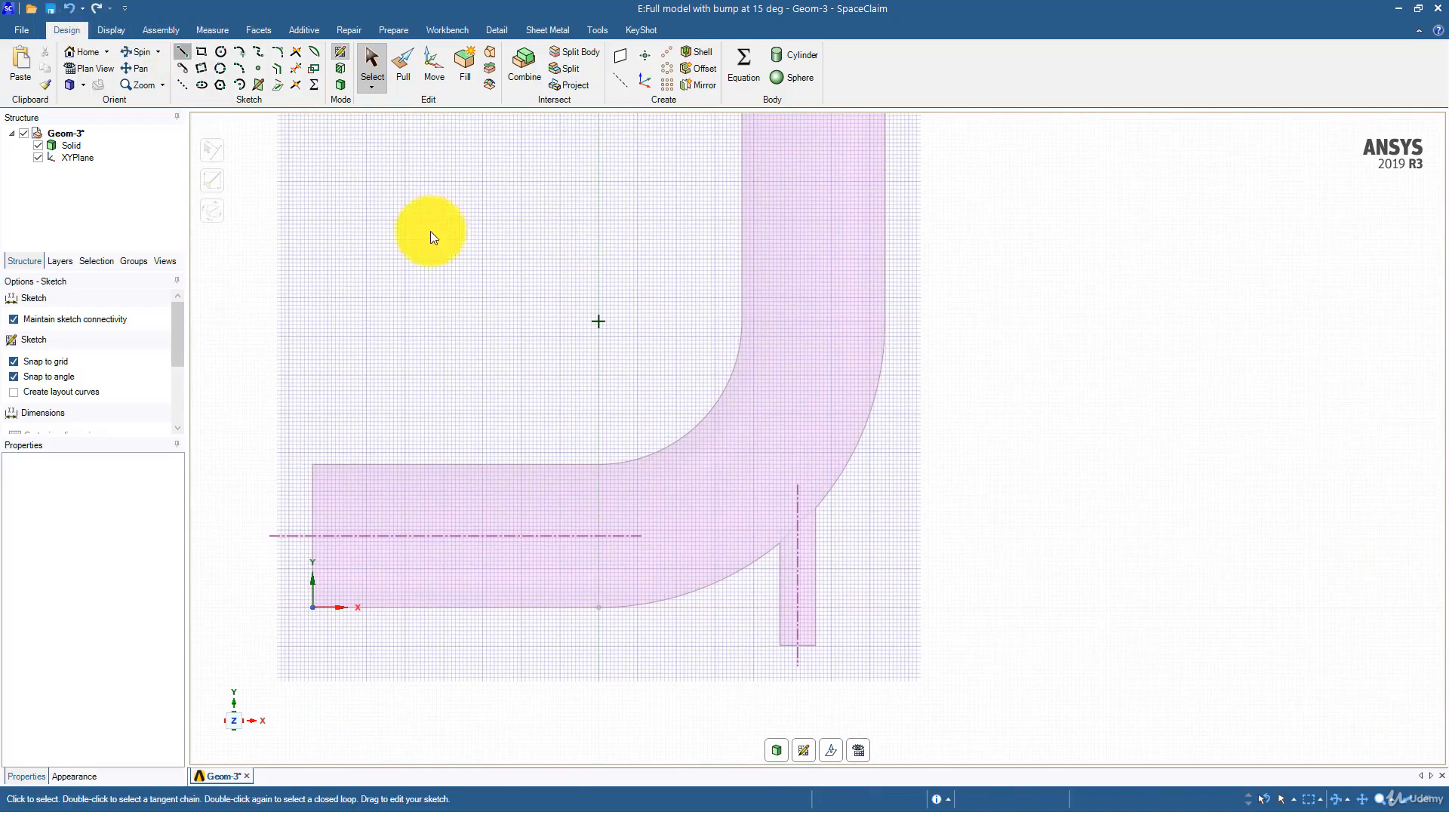
pyautogui.click(599, 323)
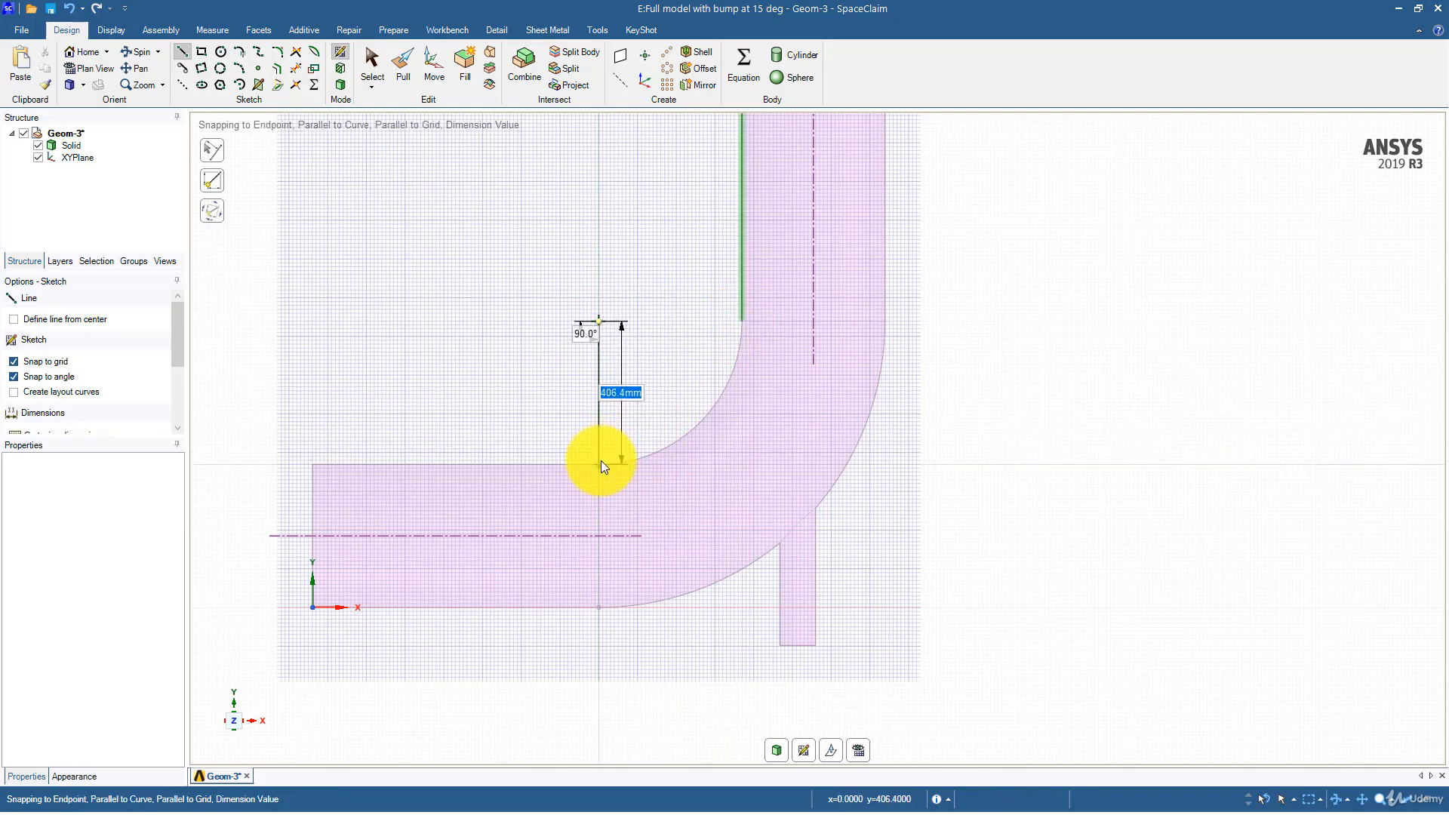
pyautogui.click(737, 356)
pyautogui.press('Escape')
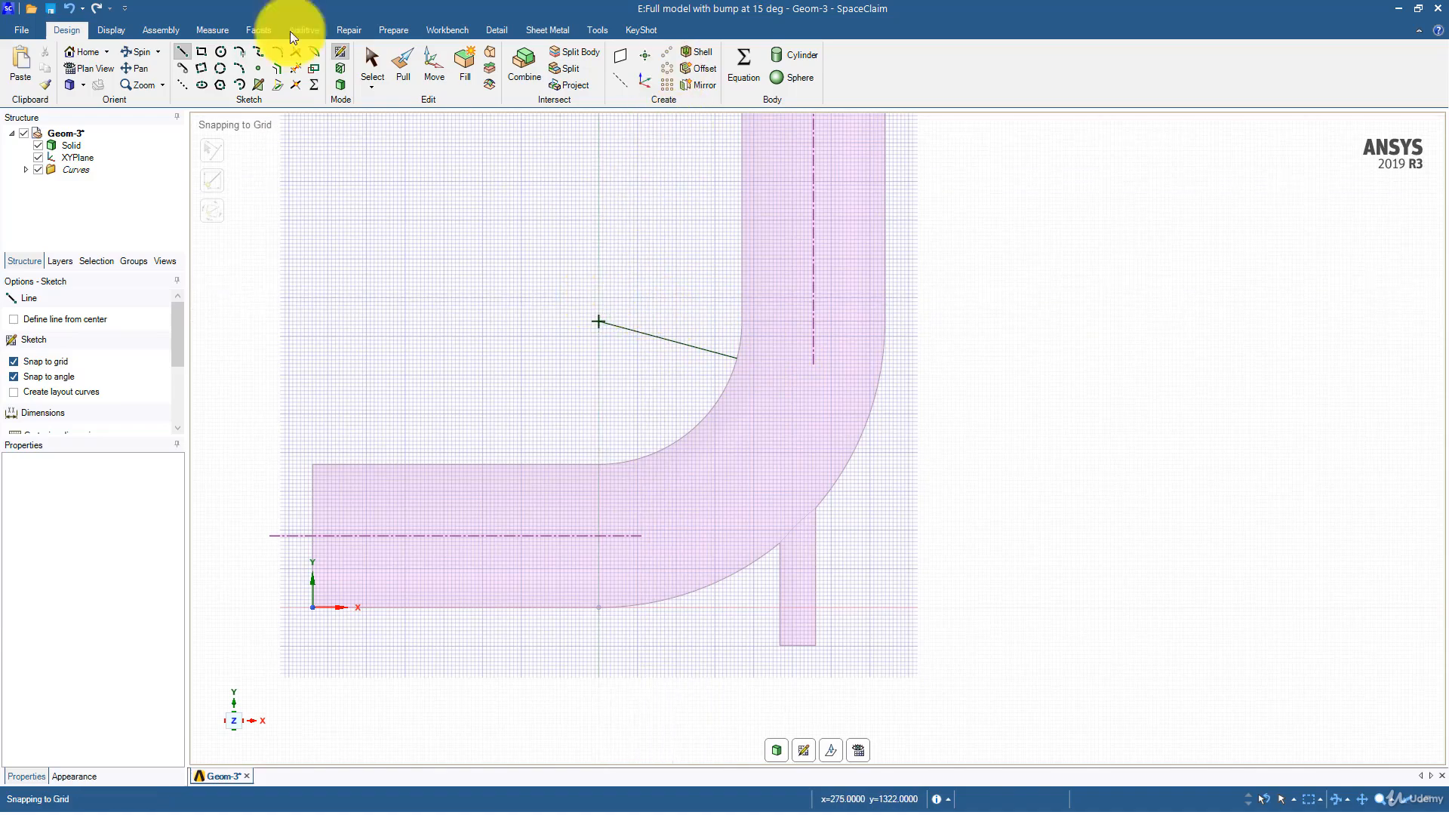
# Step: Sketch a 40 mm diameter circle centred where the angled line meets the bend's inner wall
pyautogui.click(220, 51)
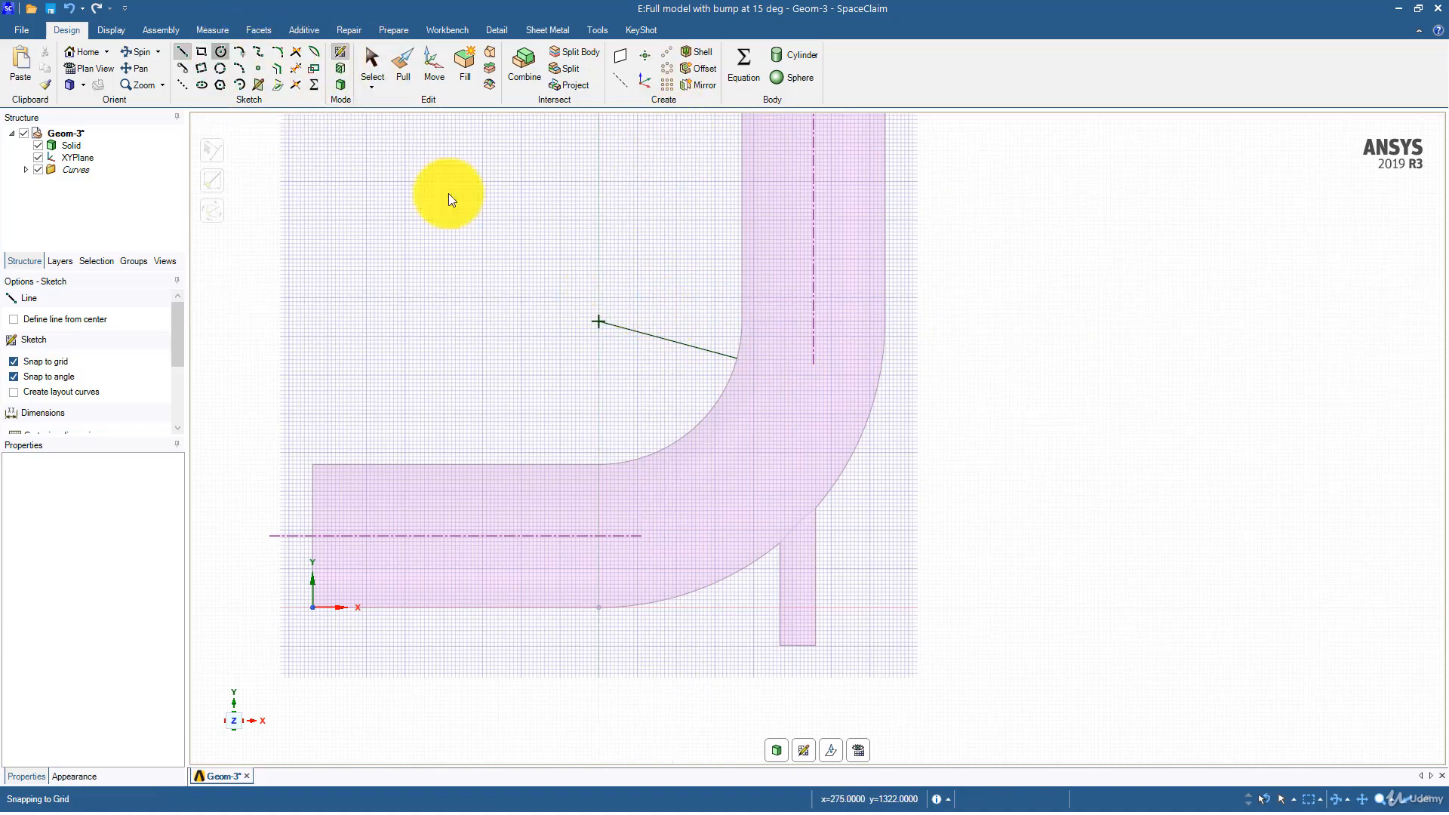
pyautogui.scroll(3, 747, 358)
pyautogui.scroll(3, 748, 357)
pyautogui.click(695, 366)
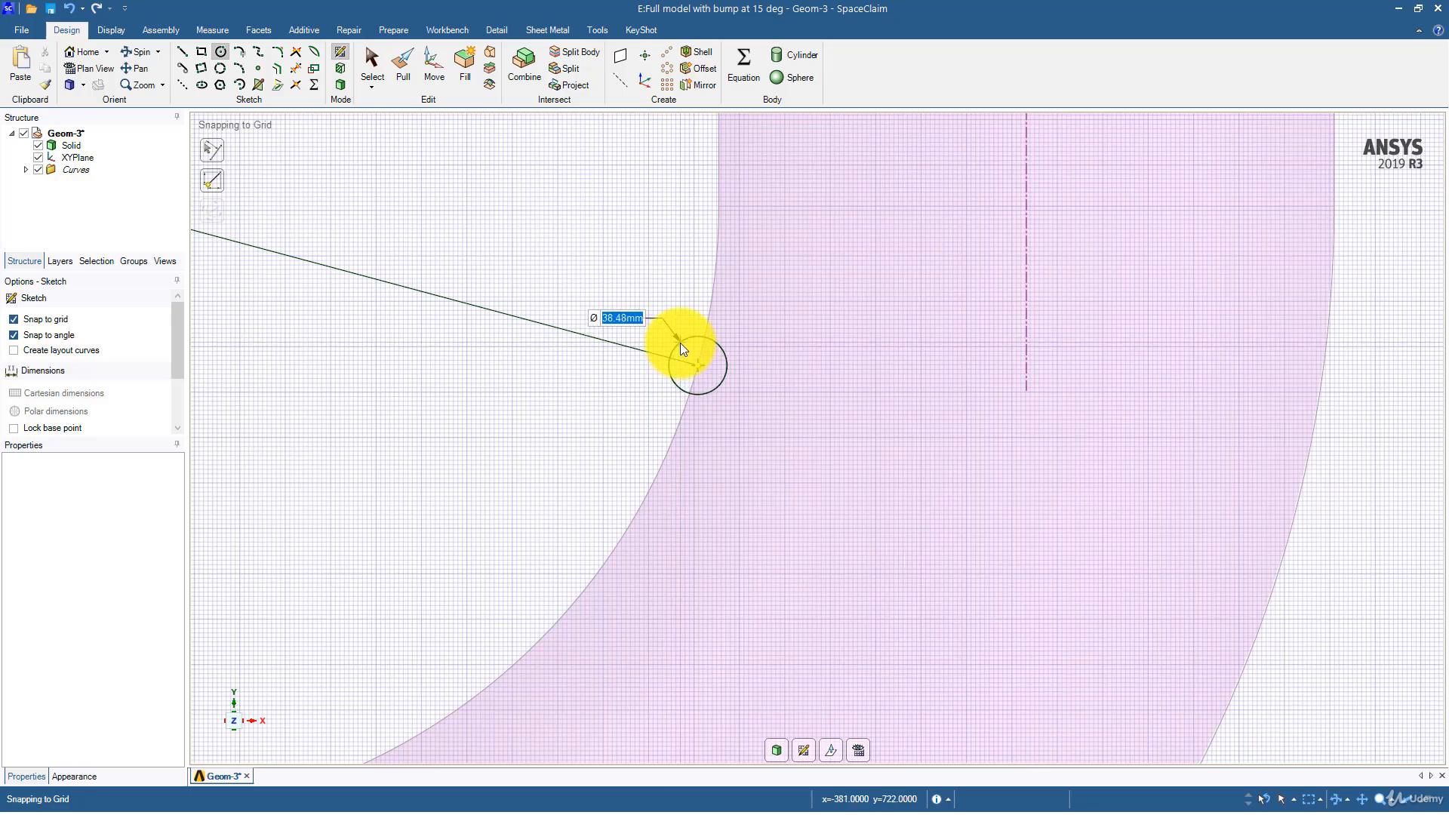
pyautogui.write('40')
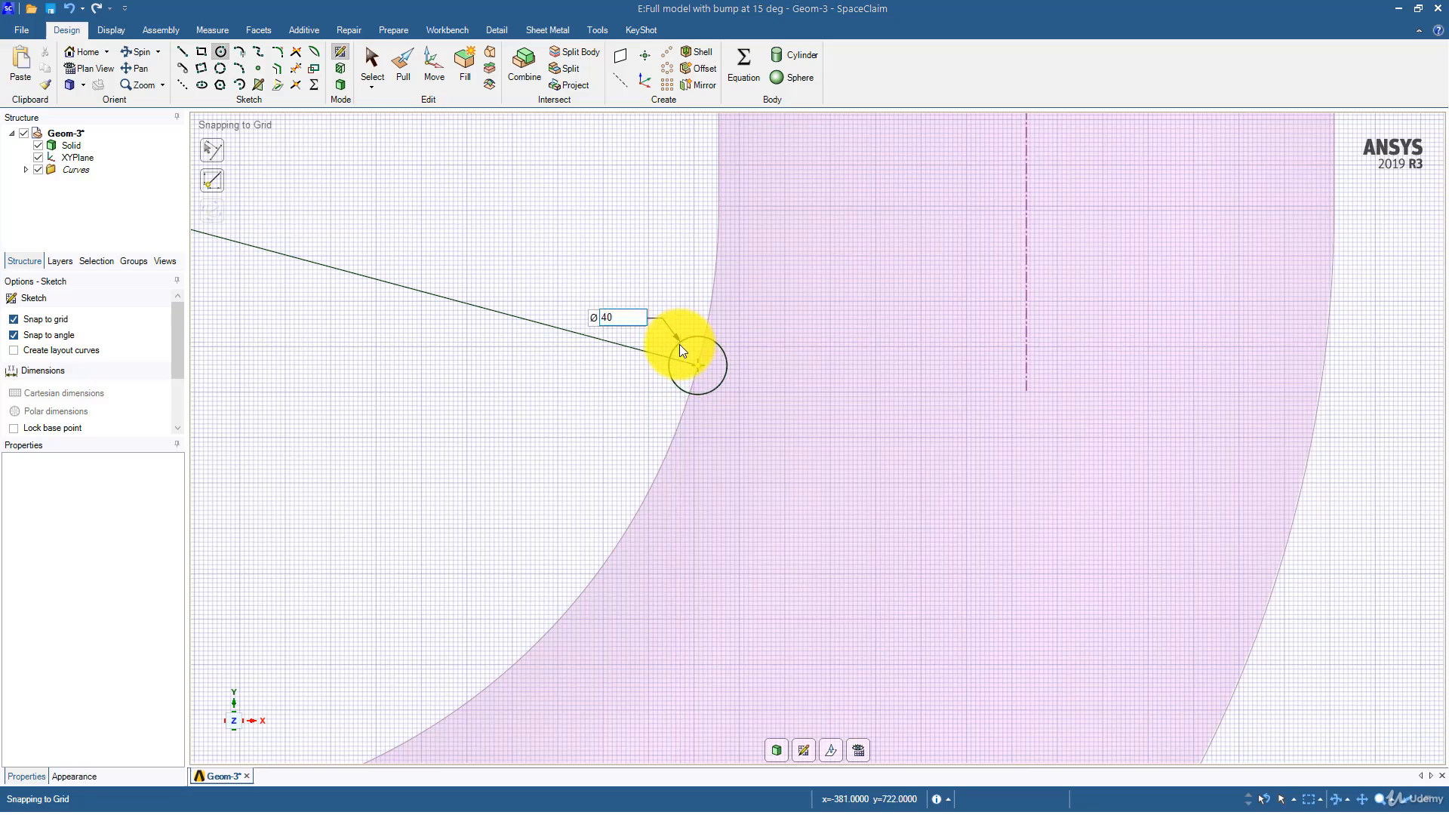
pyautogui.press('Return')
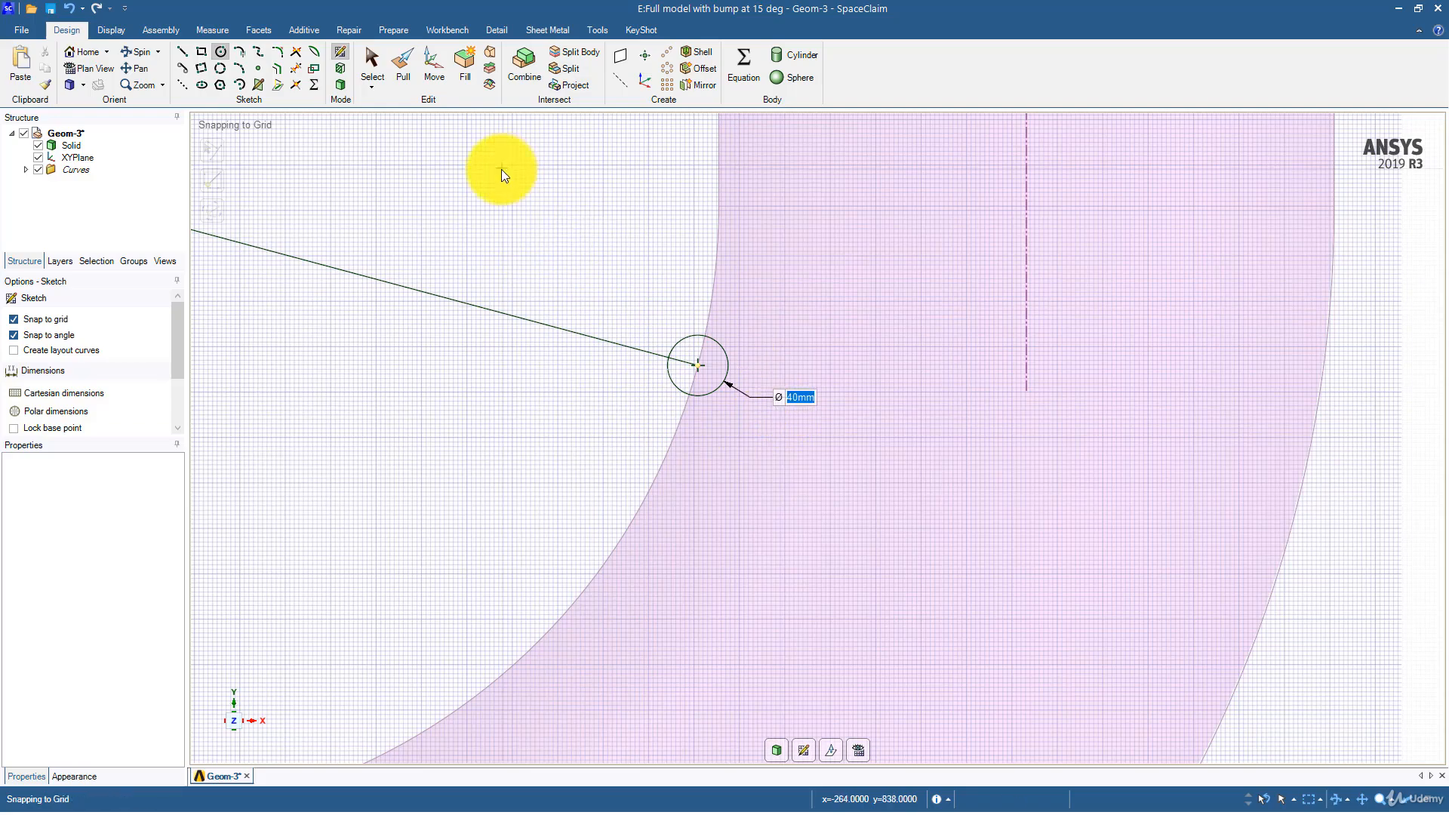
pyautogui.scroll(-3, 653, 397)
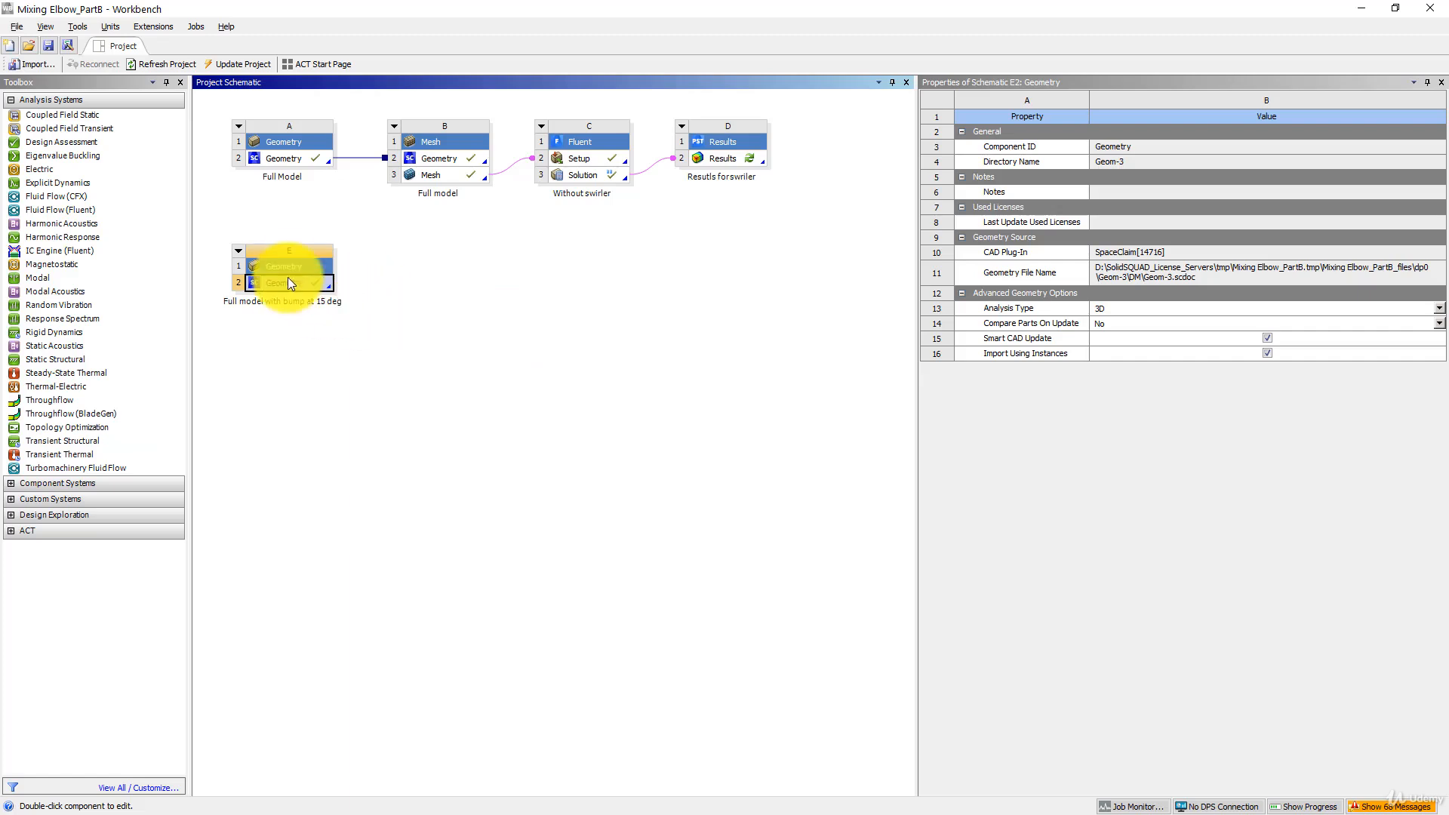
# Step: In Workbench, rename the copied geometry system to "Full model with bump at 15 deg dia 40mm"
pyautogui.rightClick(291, 265)
pyautogui.click(331, 378)
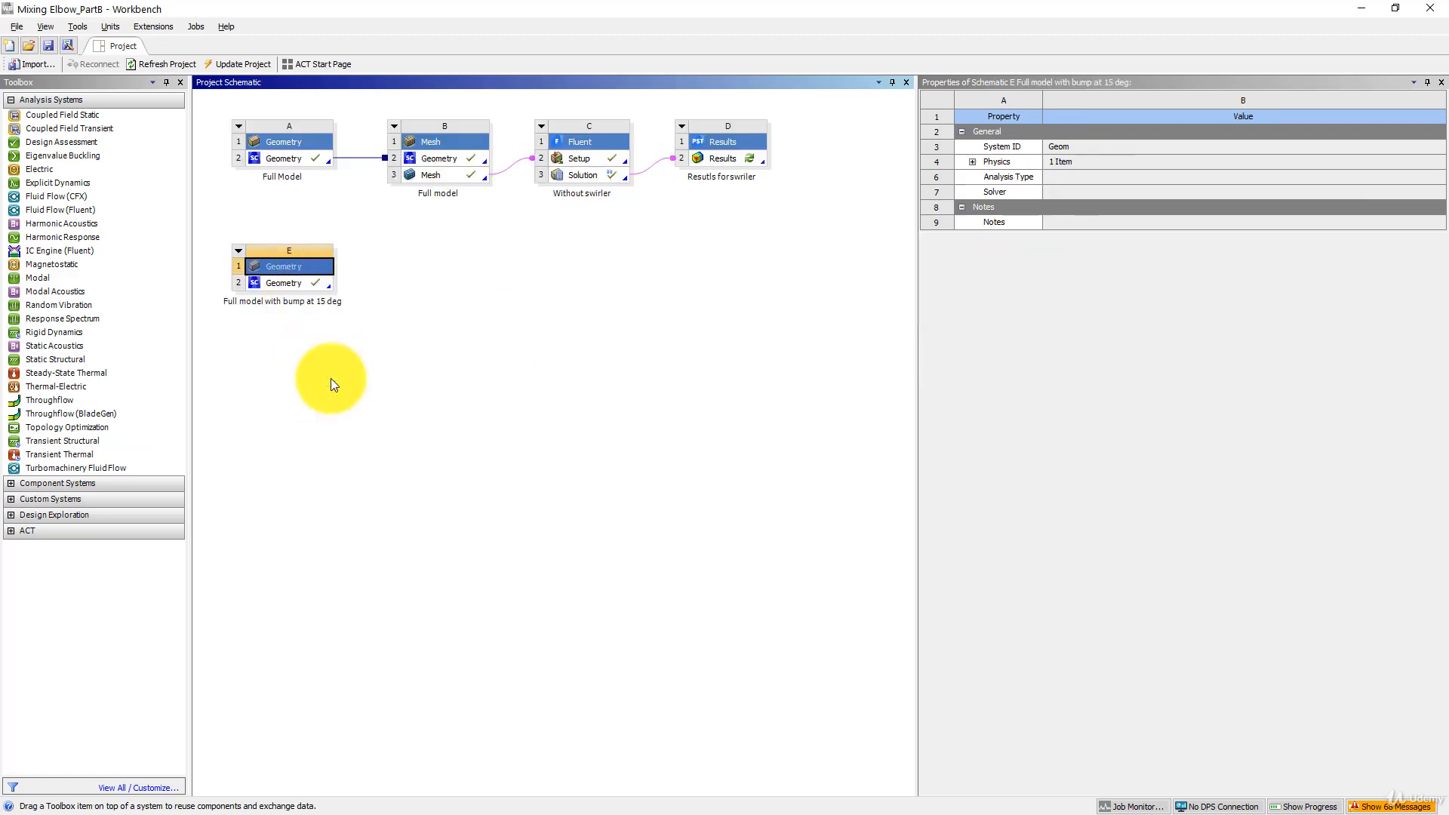
pyautogui.click(339, 299)
pyautogui.write('dia')
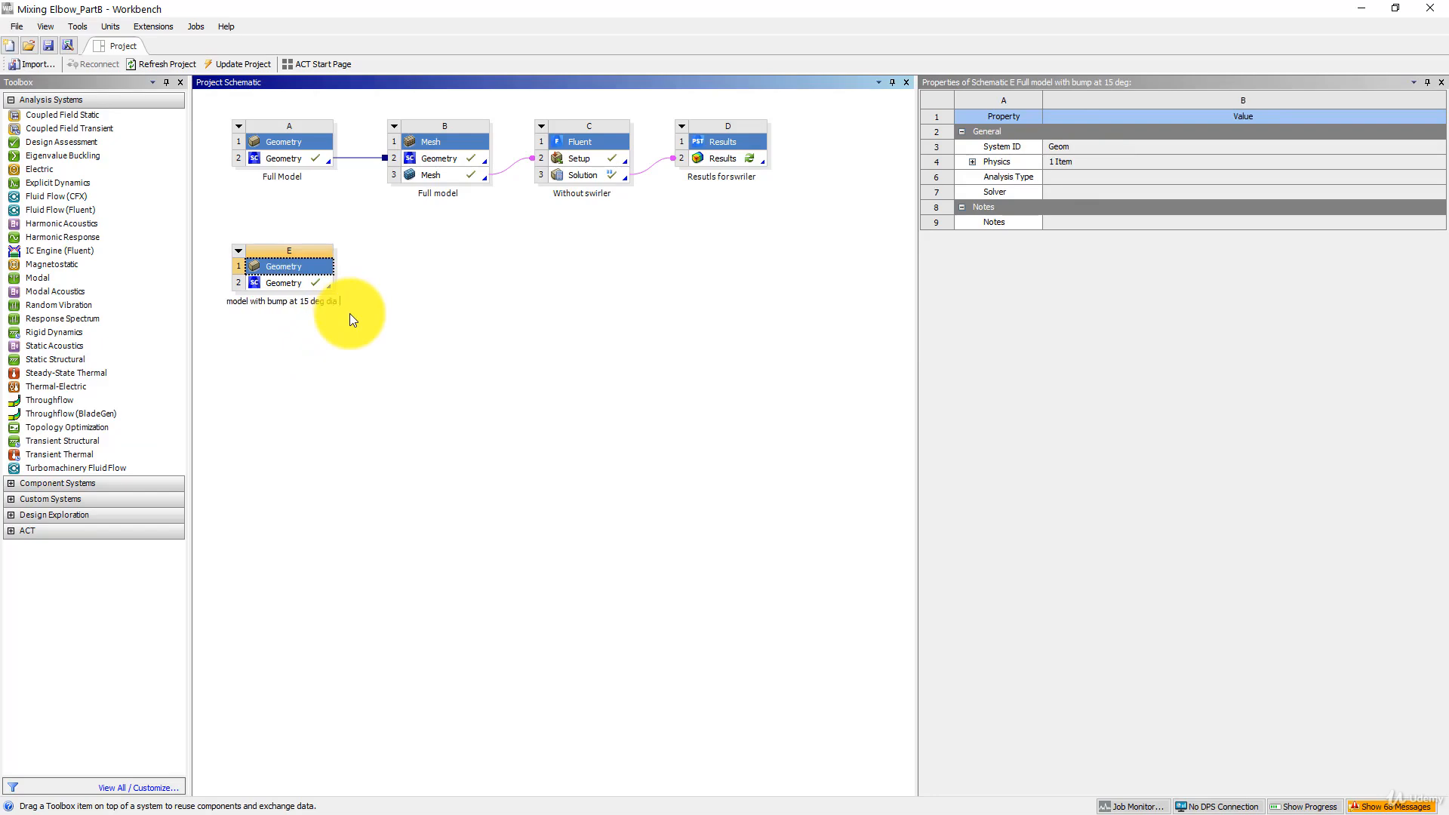
pyautogui.write(' 40mm')
pyautogui.press('Return')
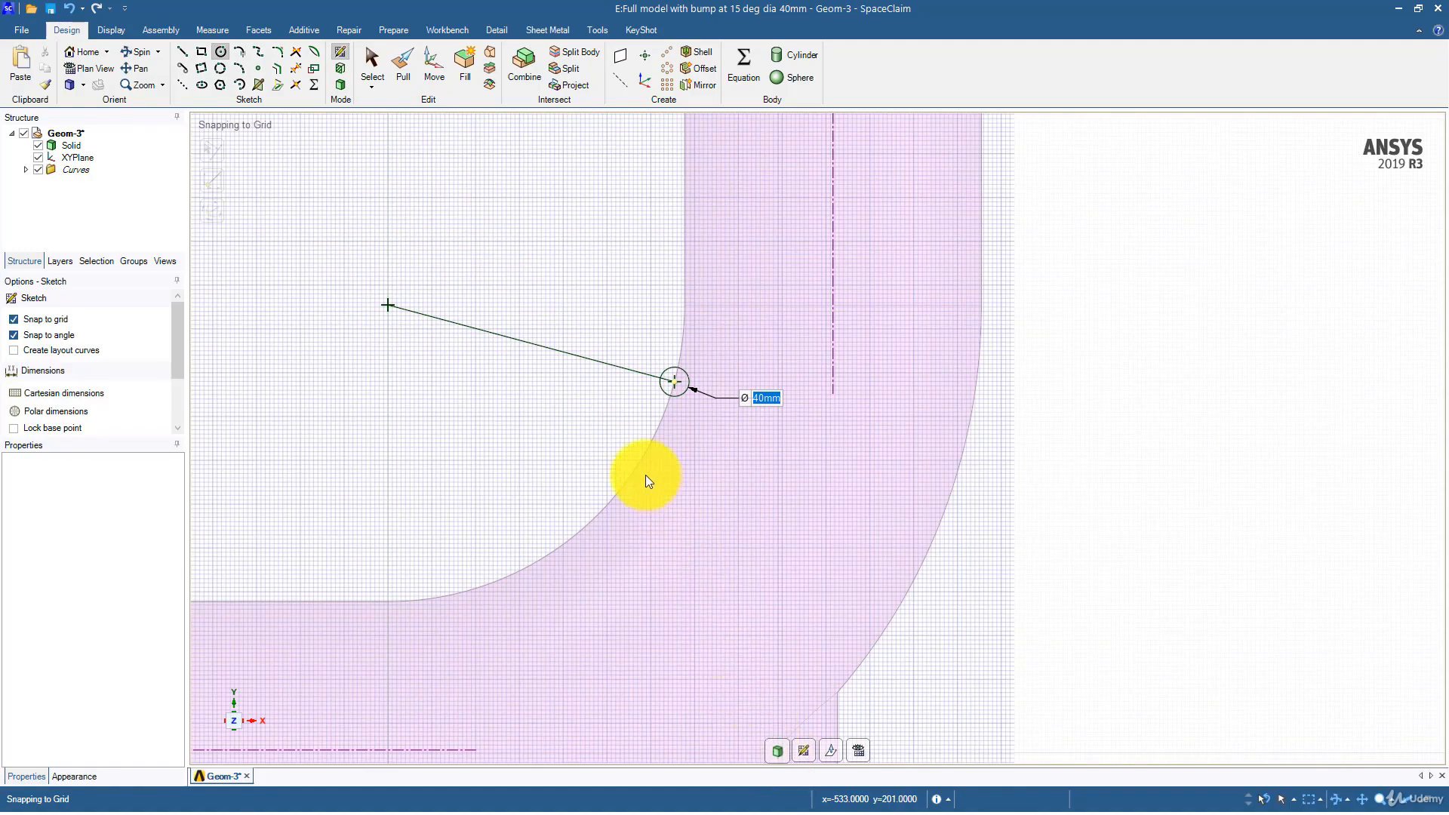
# Step: In SpaceClaim, cut the bump into the elbow by pulling the circle a full revolution about the angled line
pyautogui.press('p')
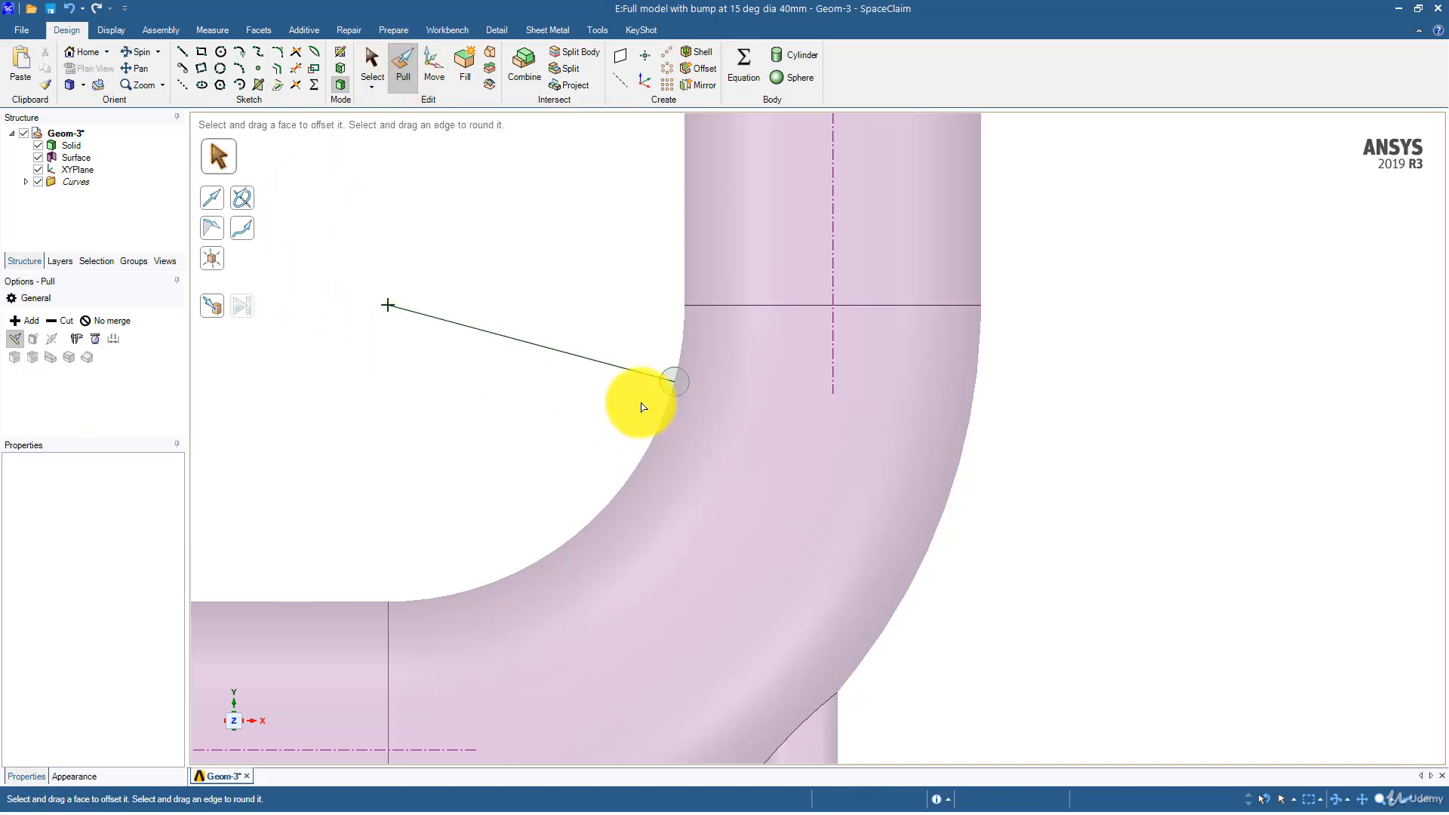
pyautogui.scroll(3, 695, 385)
pyautogui.click(638, 377)
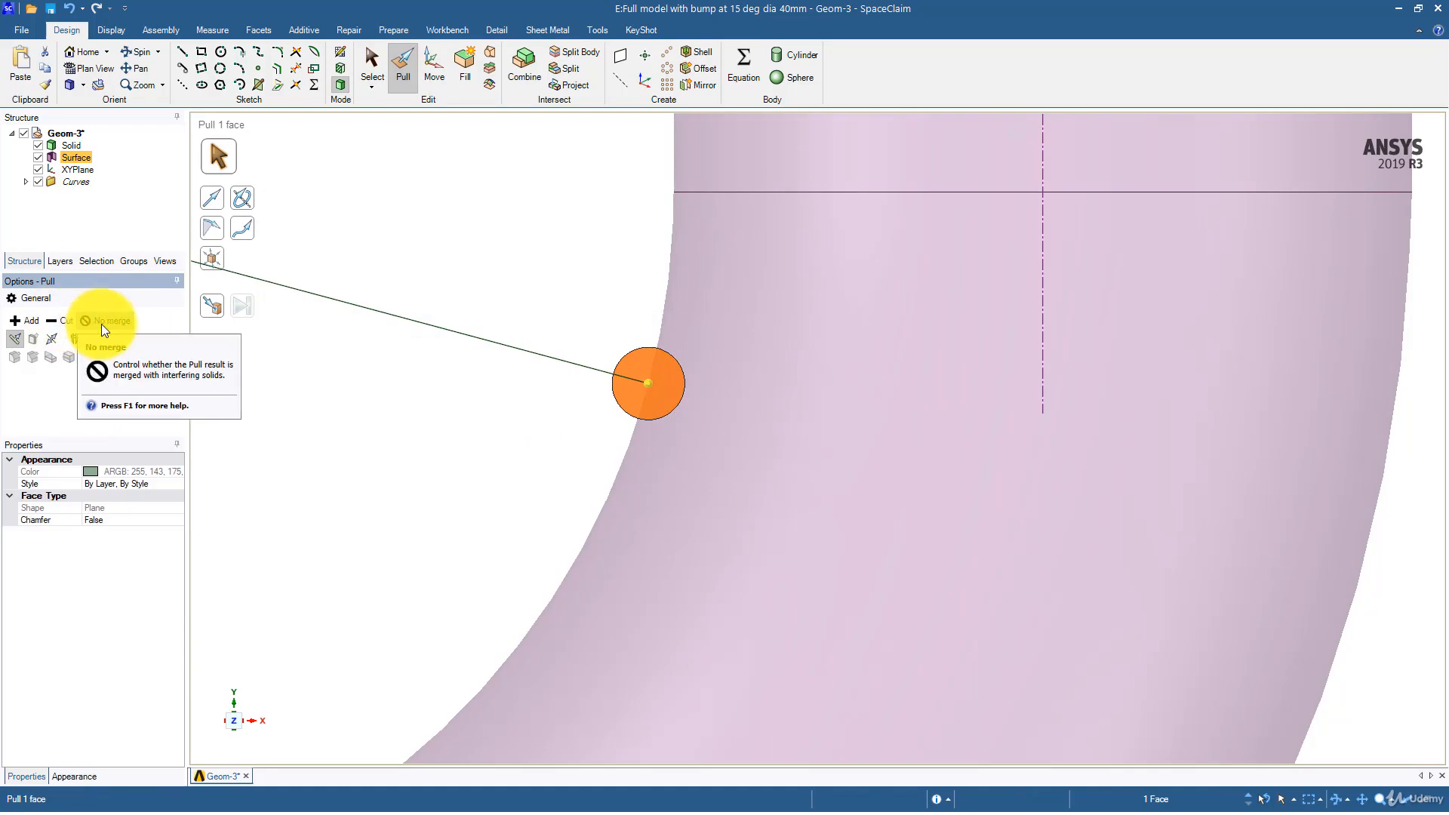
pyautogui.click(45, 318)
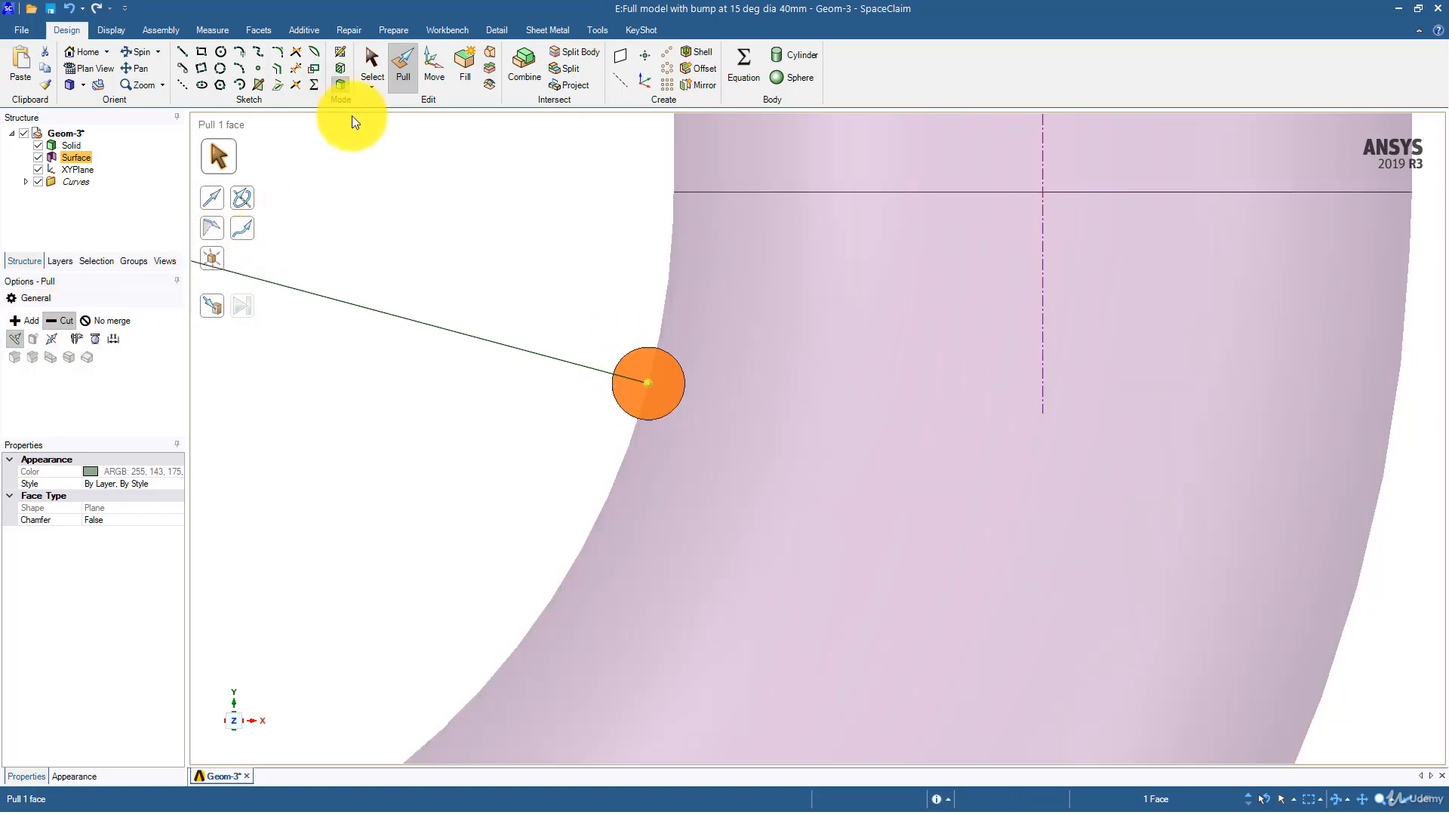
pyautogui.click(59, 323)
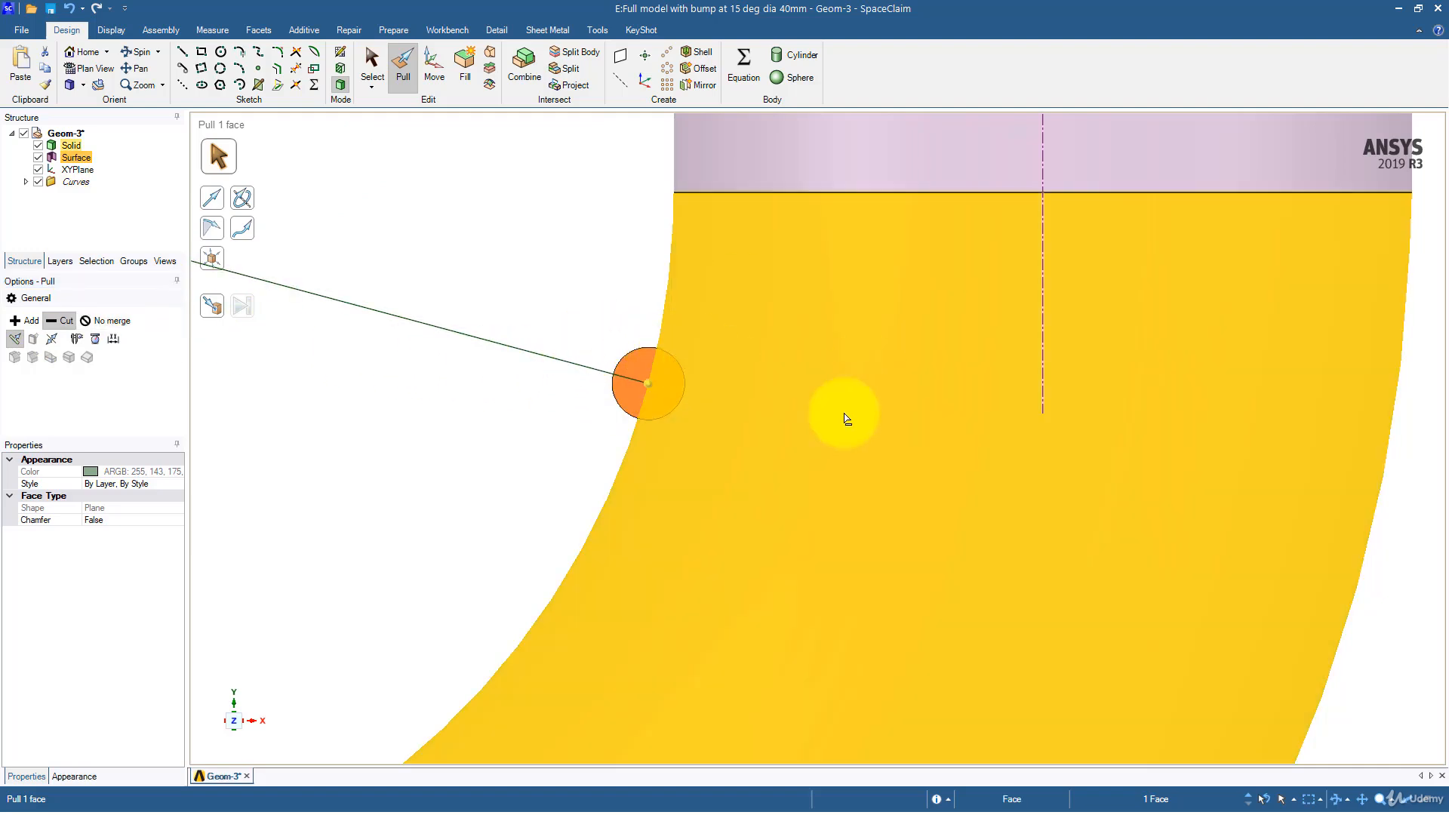
pyautogui.click(244, 206)
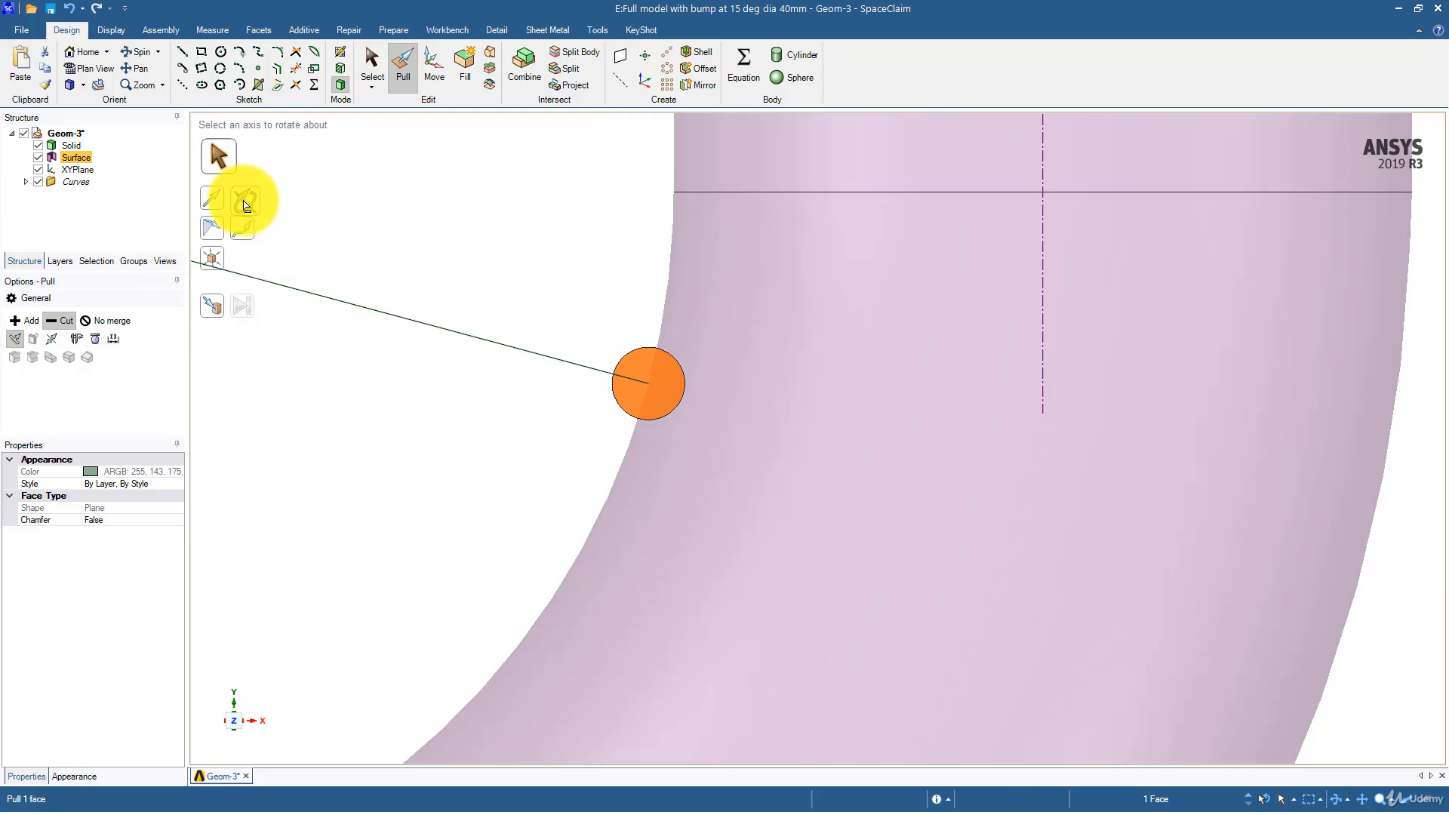
pyautogui.click(575, 365)
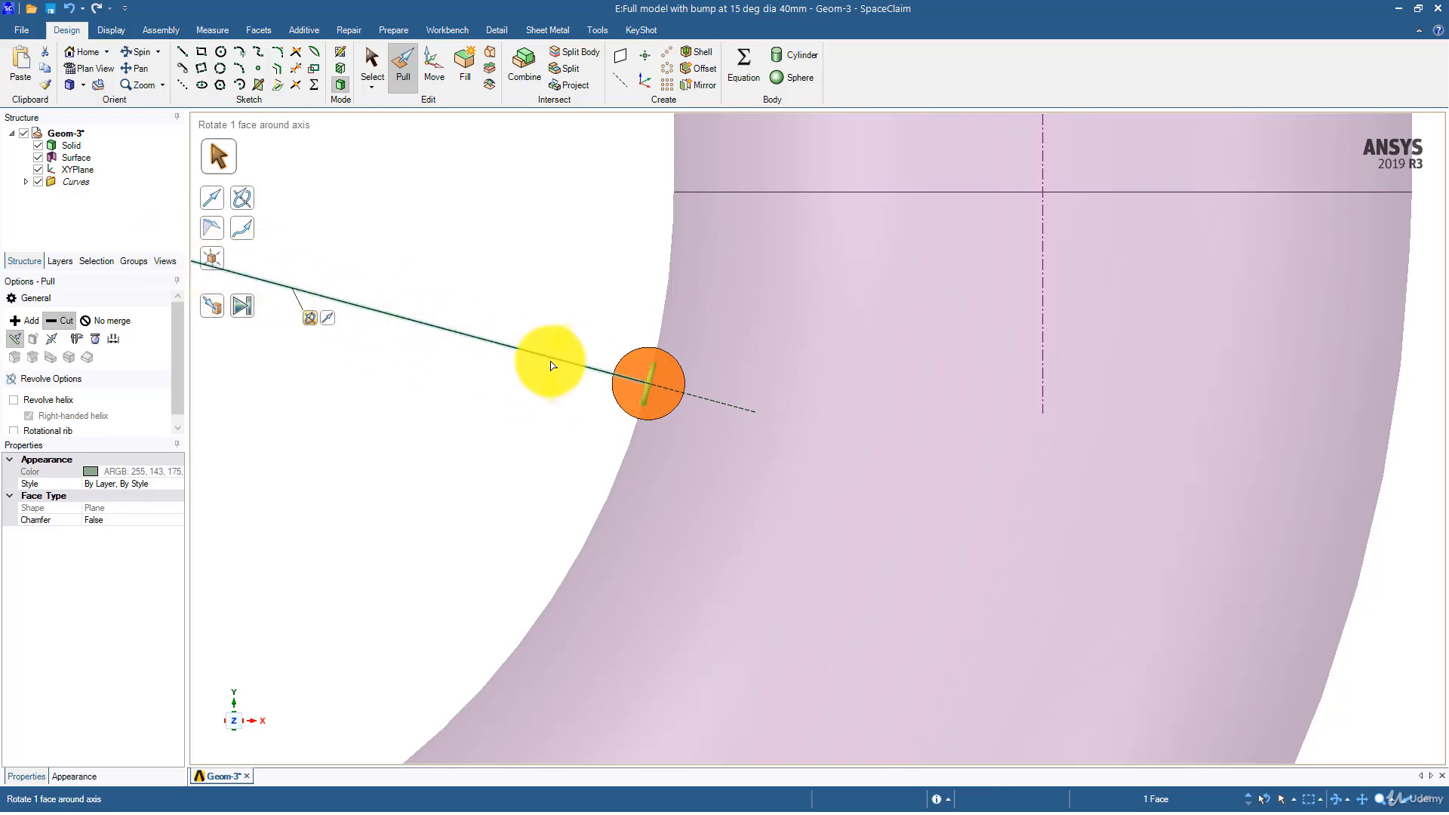
pyautogui.click(253, 316)
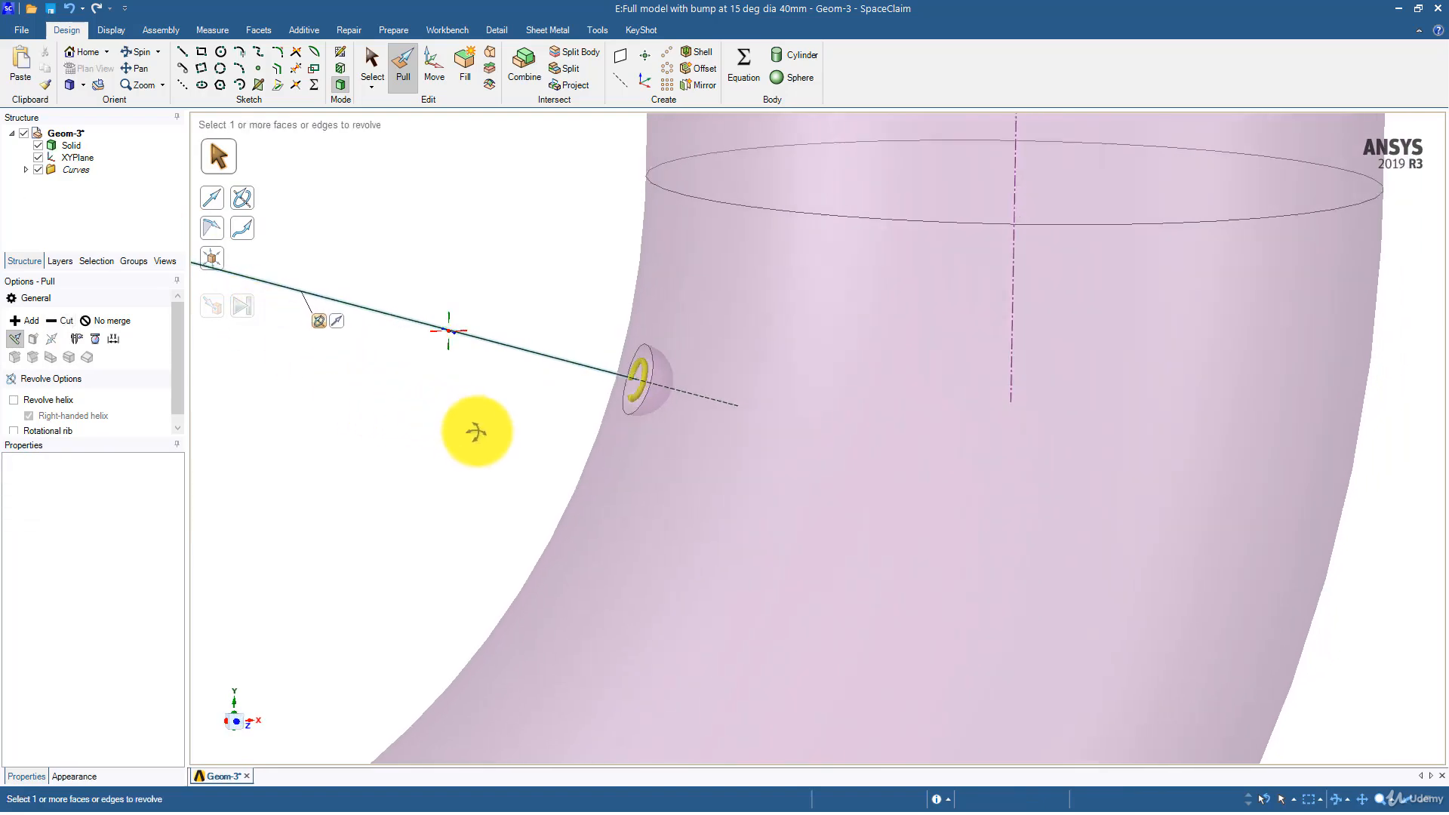
# Step: Delete the angled construction line between the bend's centre point and the bump
pyautogui.click(647, 380)
pyautogui.moveTo(589, 379)
pyautogui.mouseDown(button='middle')
pyautogui.moveTo(566, 366)
pyautogui.moveTo(602, 383)
pyautogui.mouseUp(button='middle')
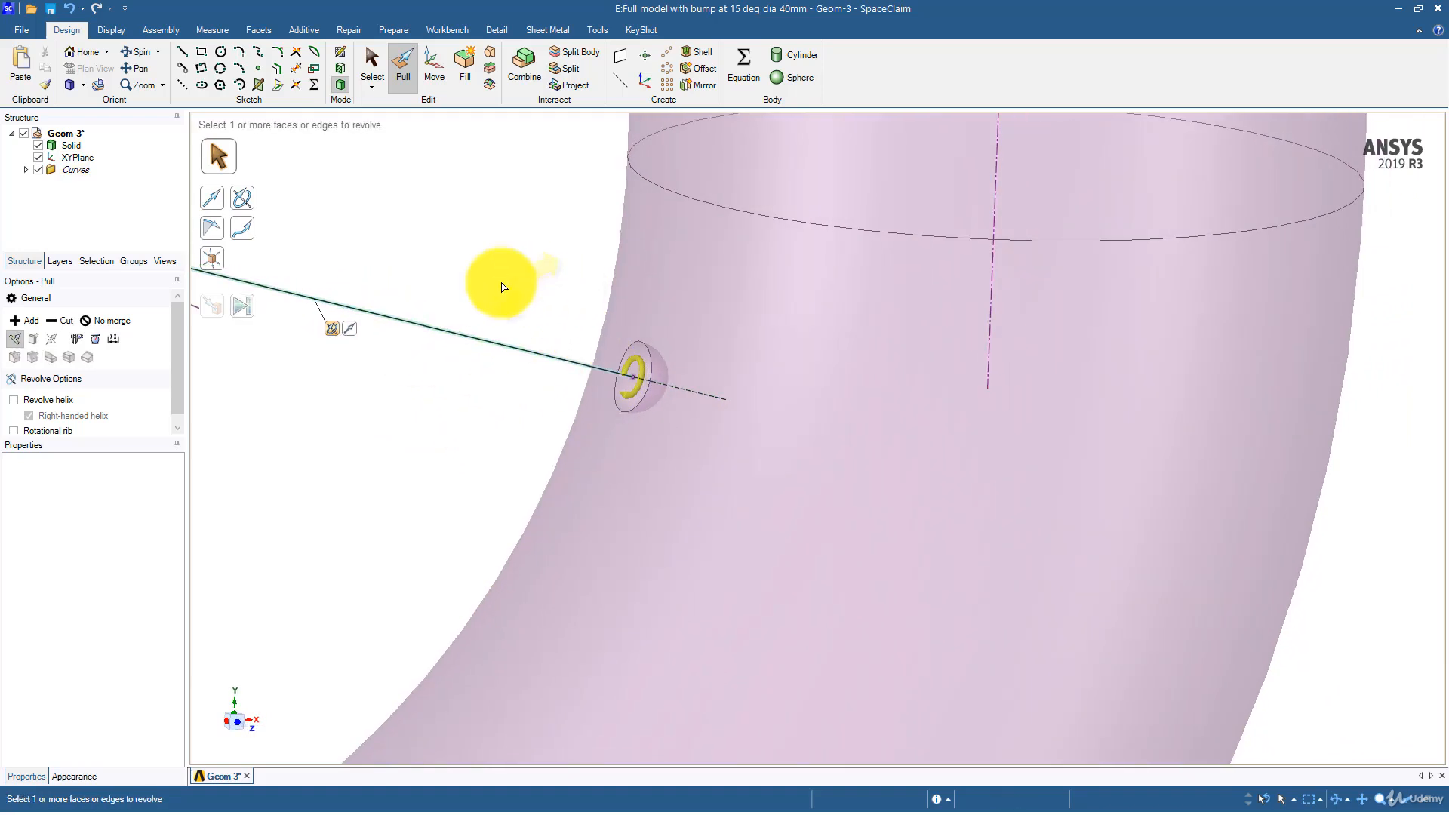
pyautogui.click(625, 302)
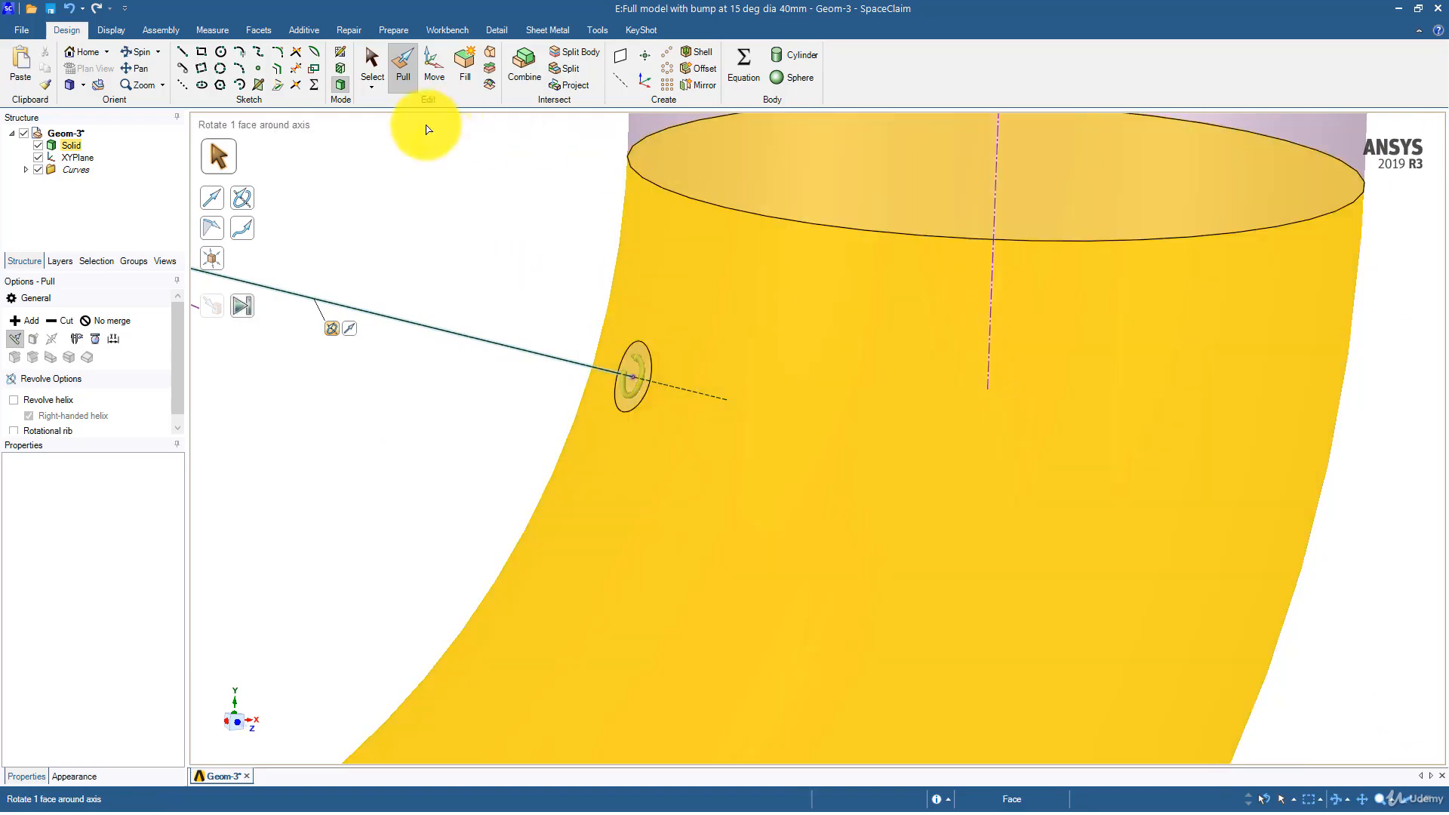
pyautogui.click(440, 123)
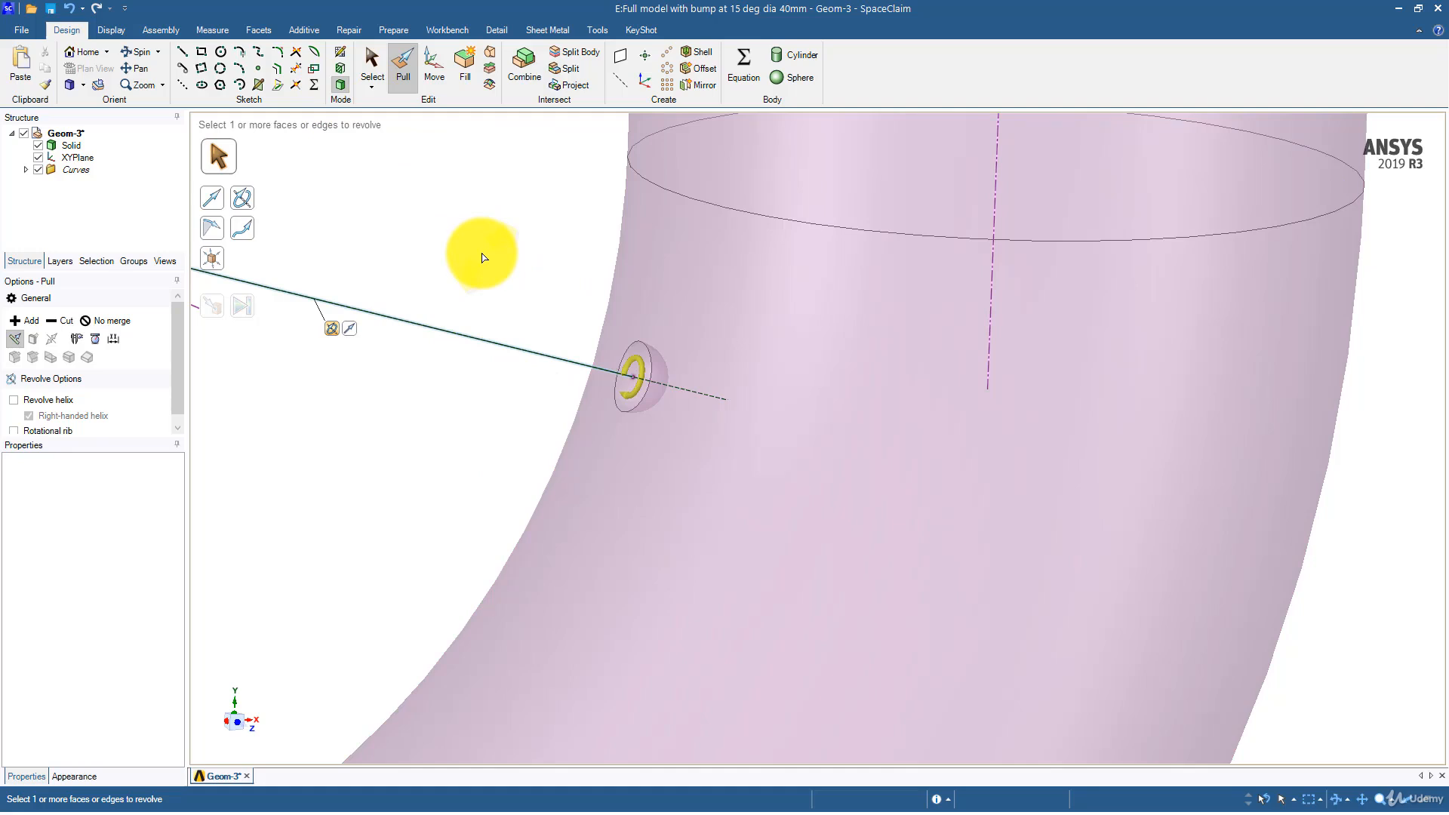
pyautogui.scroll(-5, 483, 257)
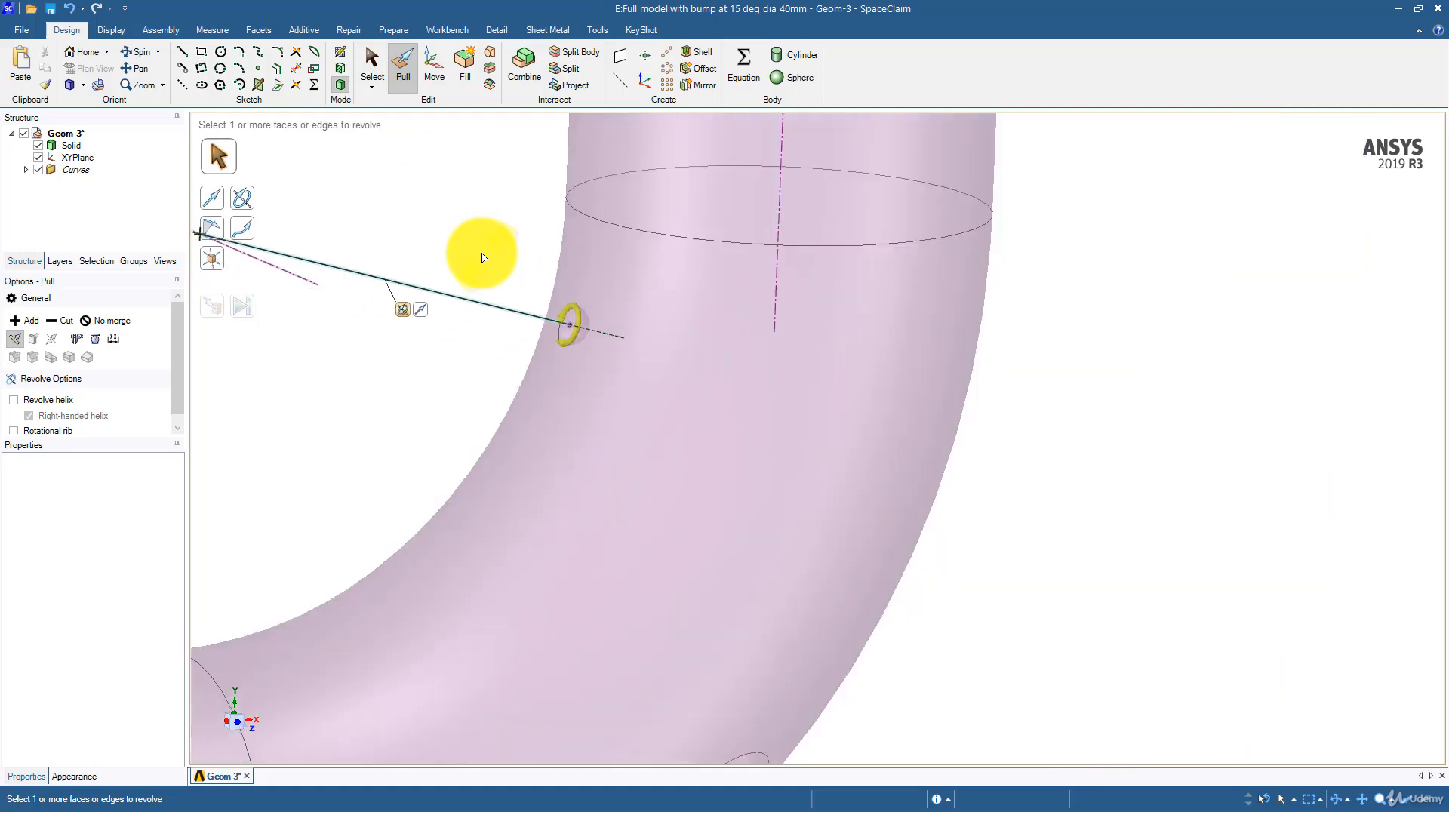
pyautogui.click(372, 67)
pyautogui.click(447, 269)
pyautogui.press('Delete')
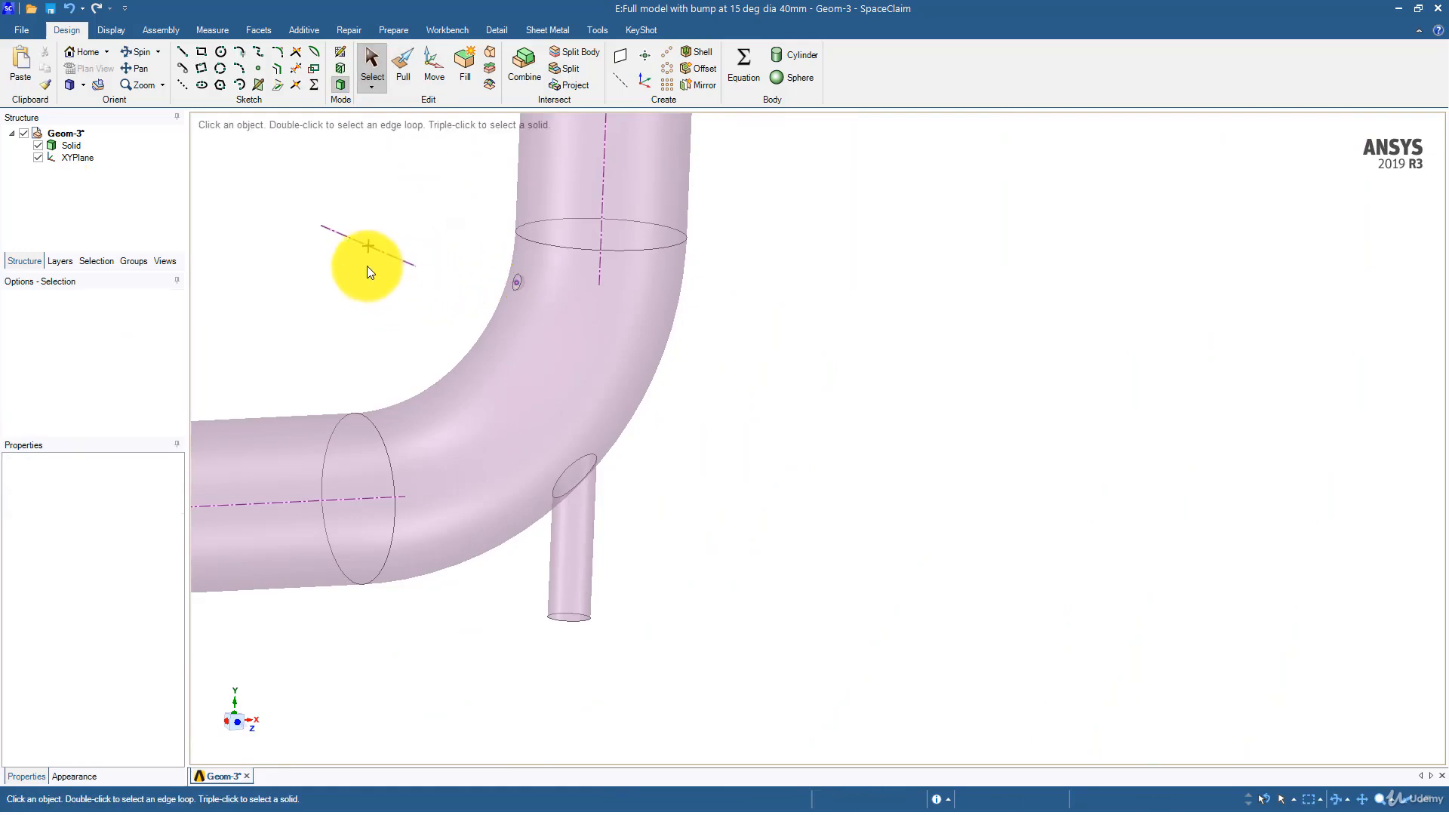
# Step: Create a named selection Wall_large from the bend face and the two straight faces of the main pipe
pyautogui.click(373, 247)
pyautogui.moveTo(382, 260); pyautogui.dragTo(154, 253, button='middle')
pyautogui.click(135, 261)
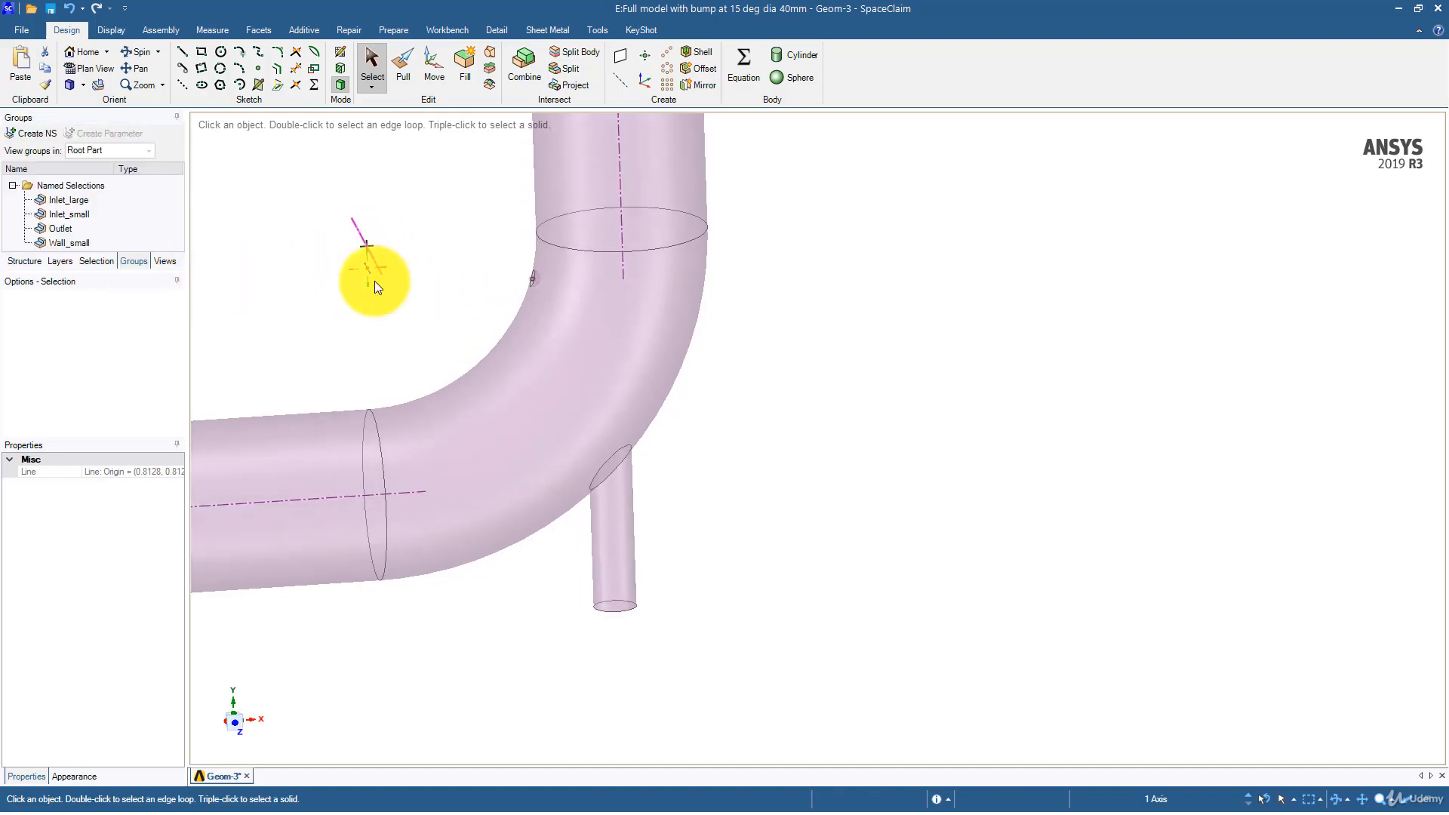
pyautogui.moveTo(375, 281); pyautogui.dragTo(376, 287, button='middle')
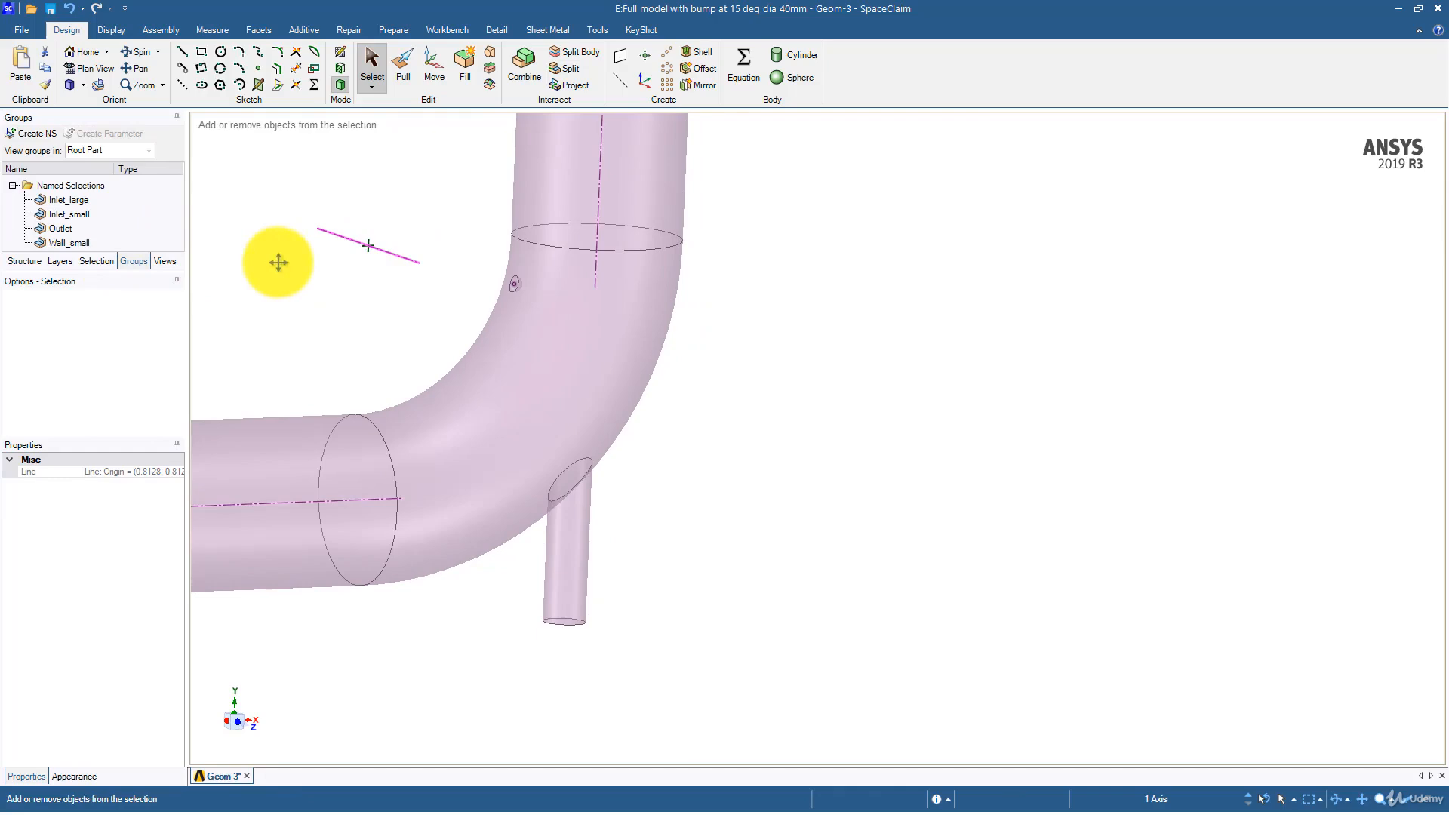
pyautogui.keyDown('shift'); pyautogui.moveTo(278, 262); pyautogui.dragTo(389, 317, button='middle'); pyautogui.keyUp('shift')
pyautogui.click(74, 242)
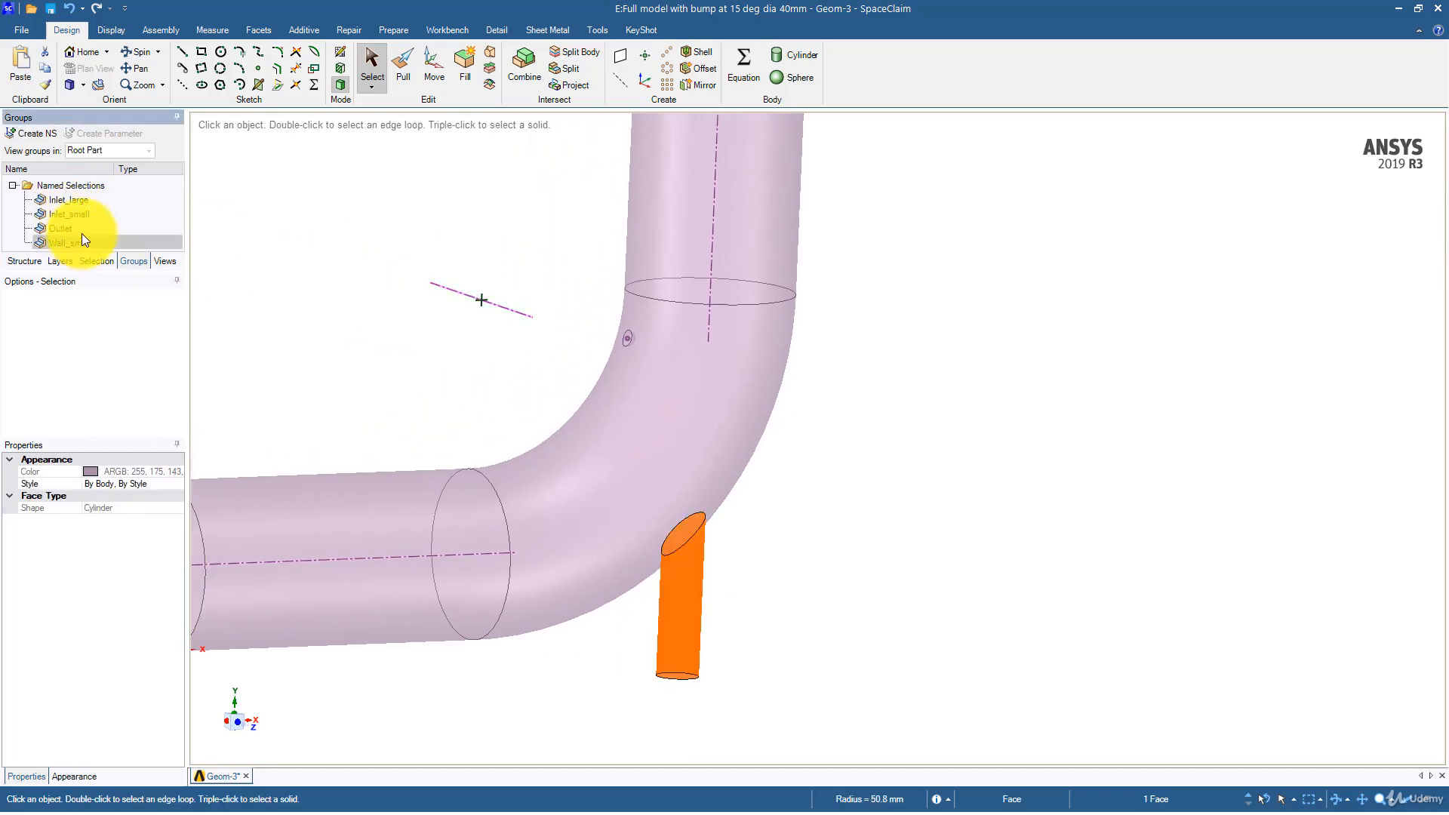
pyautogui.moveTo(372, 317); pyautogui.dragTo(667, 241, button='middle')
pyautogui.click(667, 243)
pyautogui.keyDown('ctrl'); pyautogui.click(664, 359); pyautogui.keyUp('ctrl')
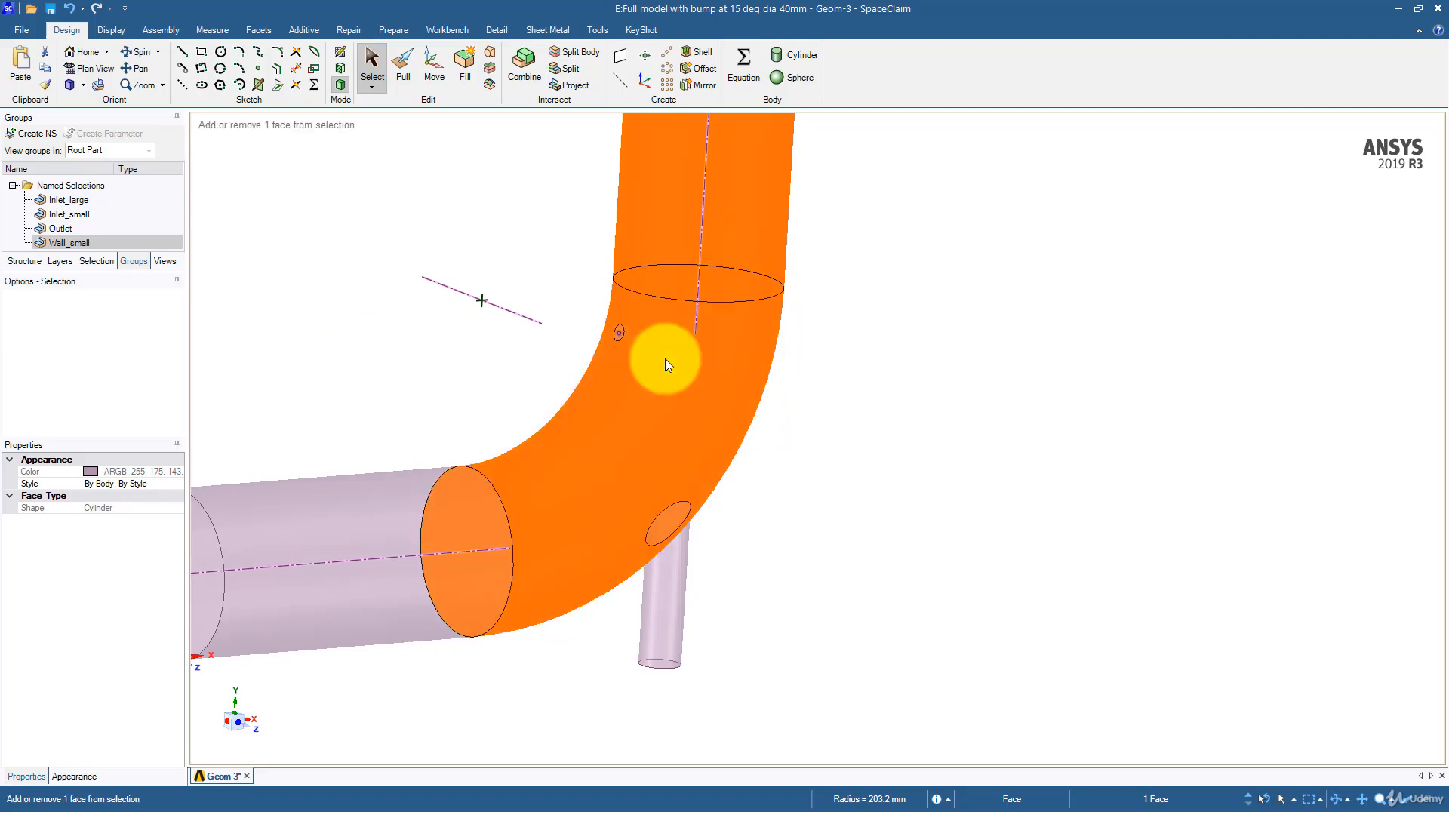
pyautogui.keyDown('ctrl'); pyautogui.click(389, 501); pyautogui.keyUp('ctrl')
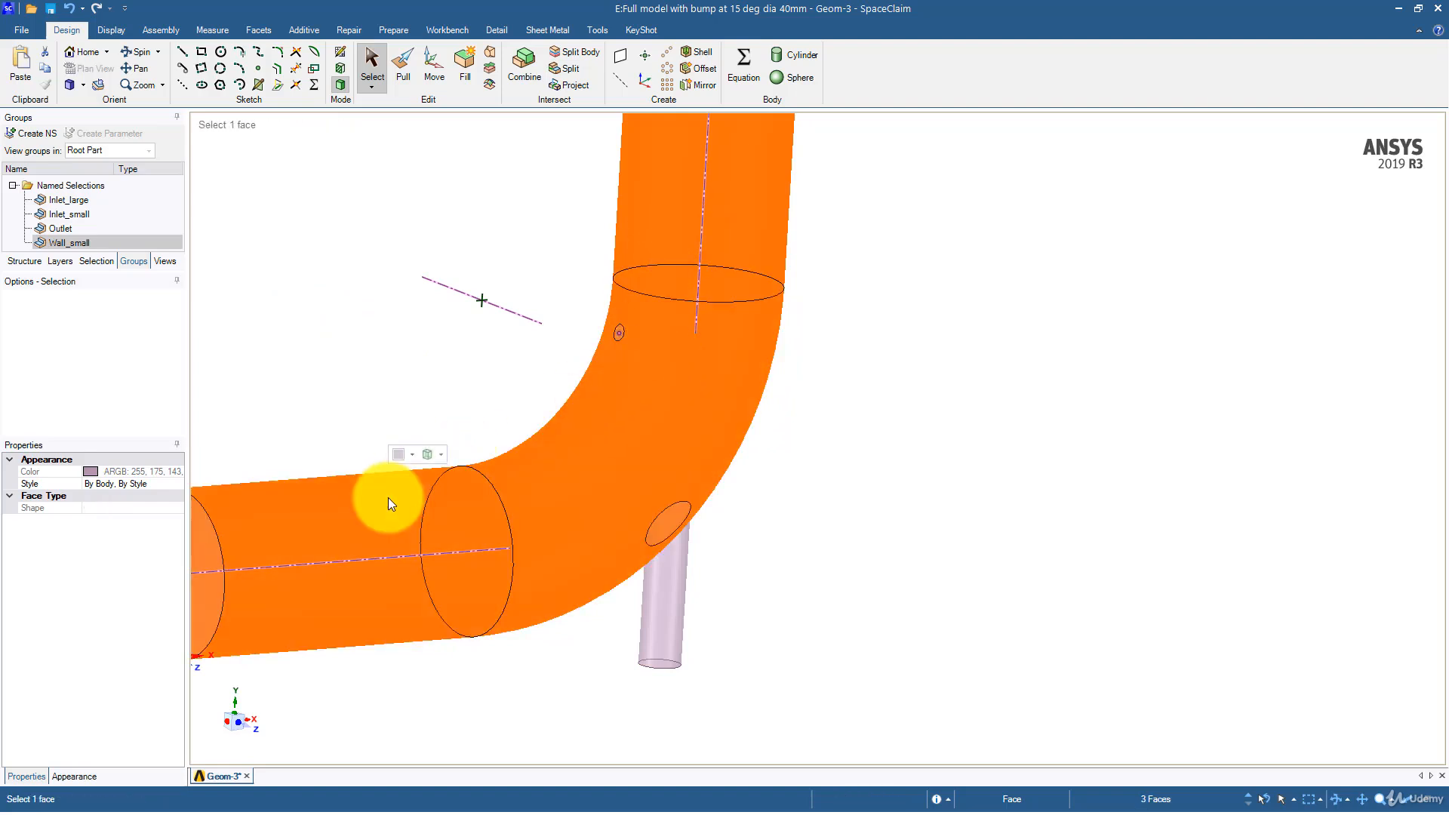
pyautogui.click(21, 133)
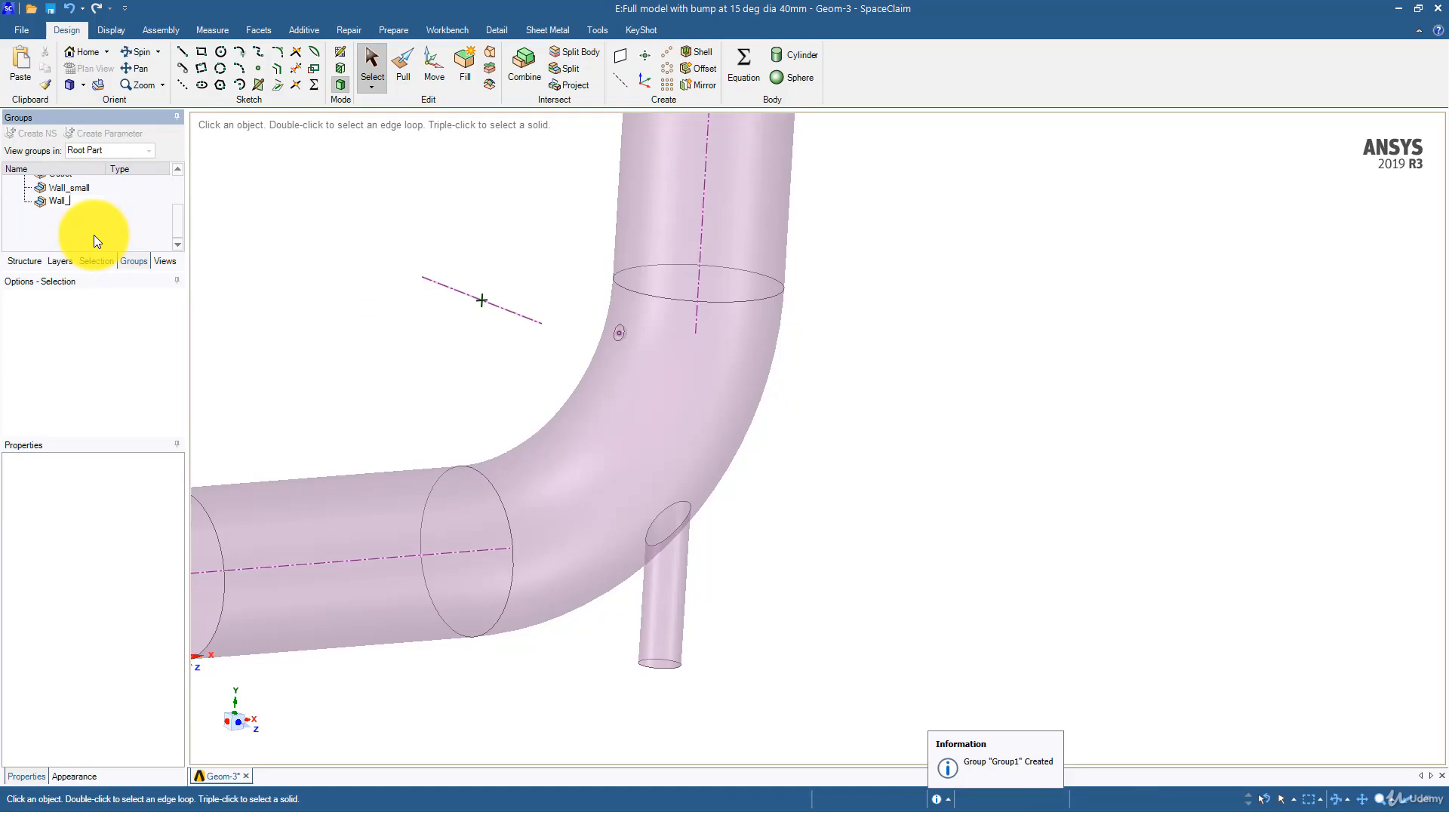
pyautogui.write('Wall_large')
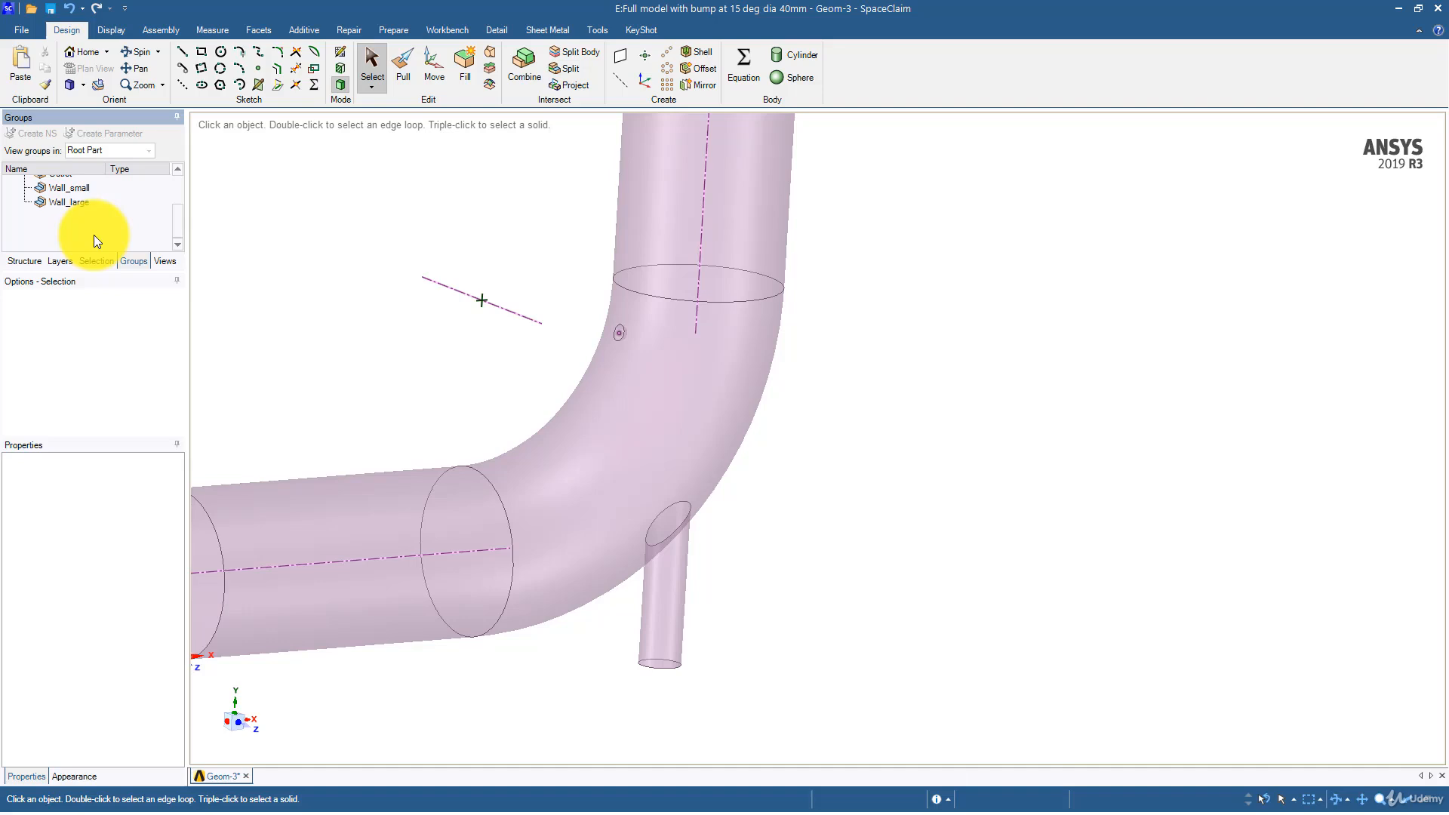
pyautogui.click(282, 252)
# Step: Check the faces in Wall_large, and create a named selection Bump from the spherical bump face
pyautogui.click(72, 202)
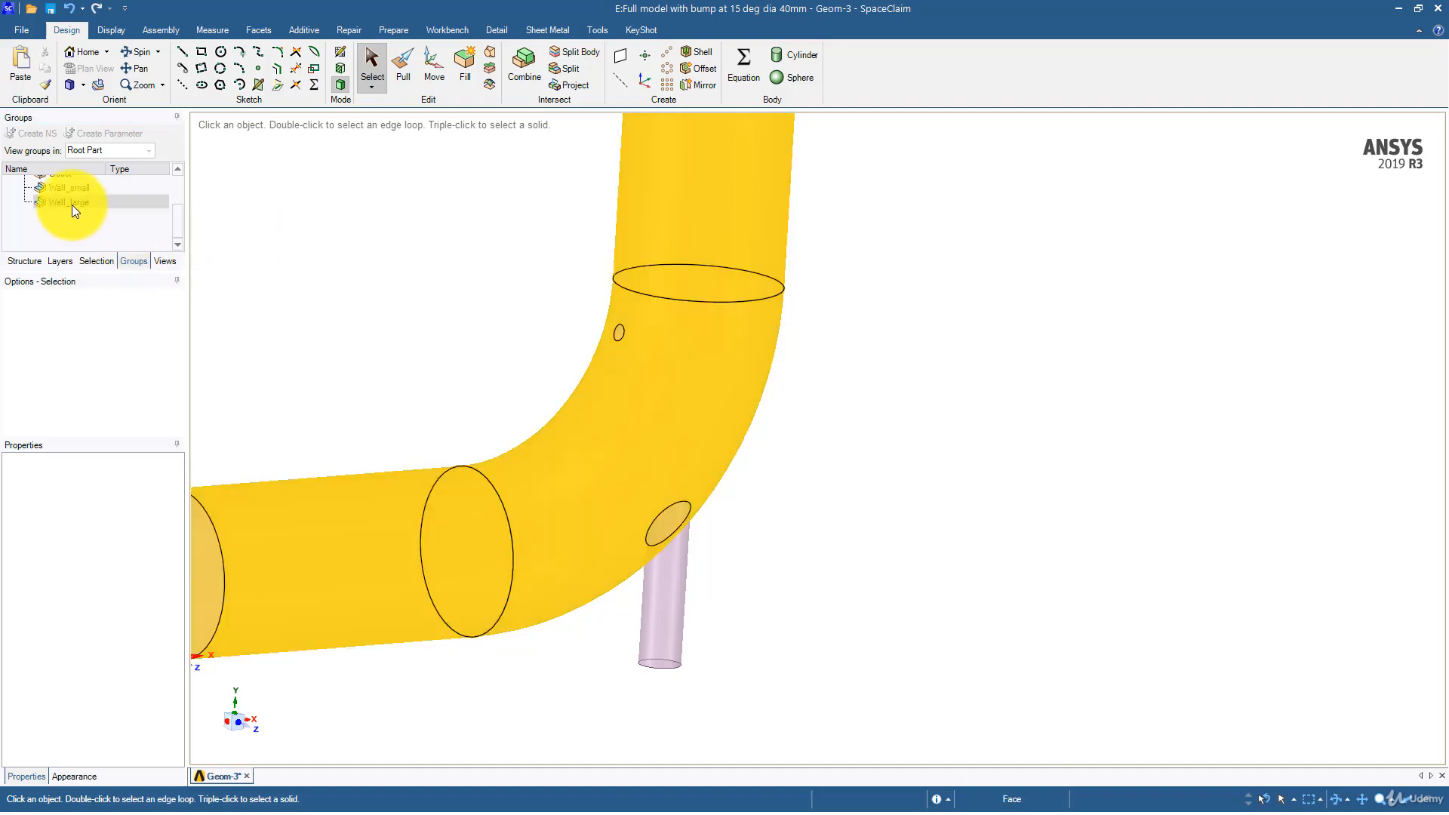
pyautogui.scroll(5, 524, 338)
pyautogui.keyDown('shift'); pyautogui.moveTo(524, 338); pyautogui.dragTo(344, 251, button='middle'); pyautogui.keyUp('shift')
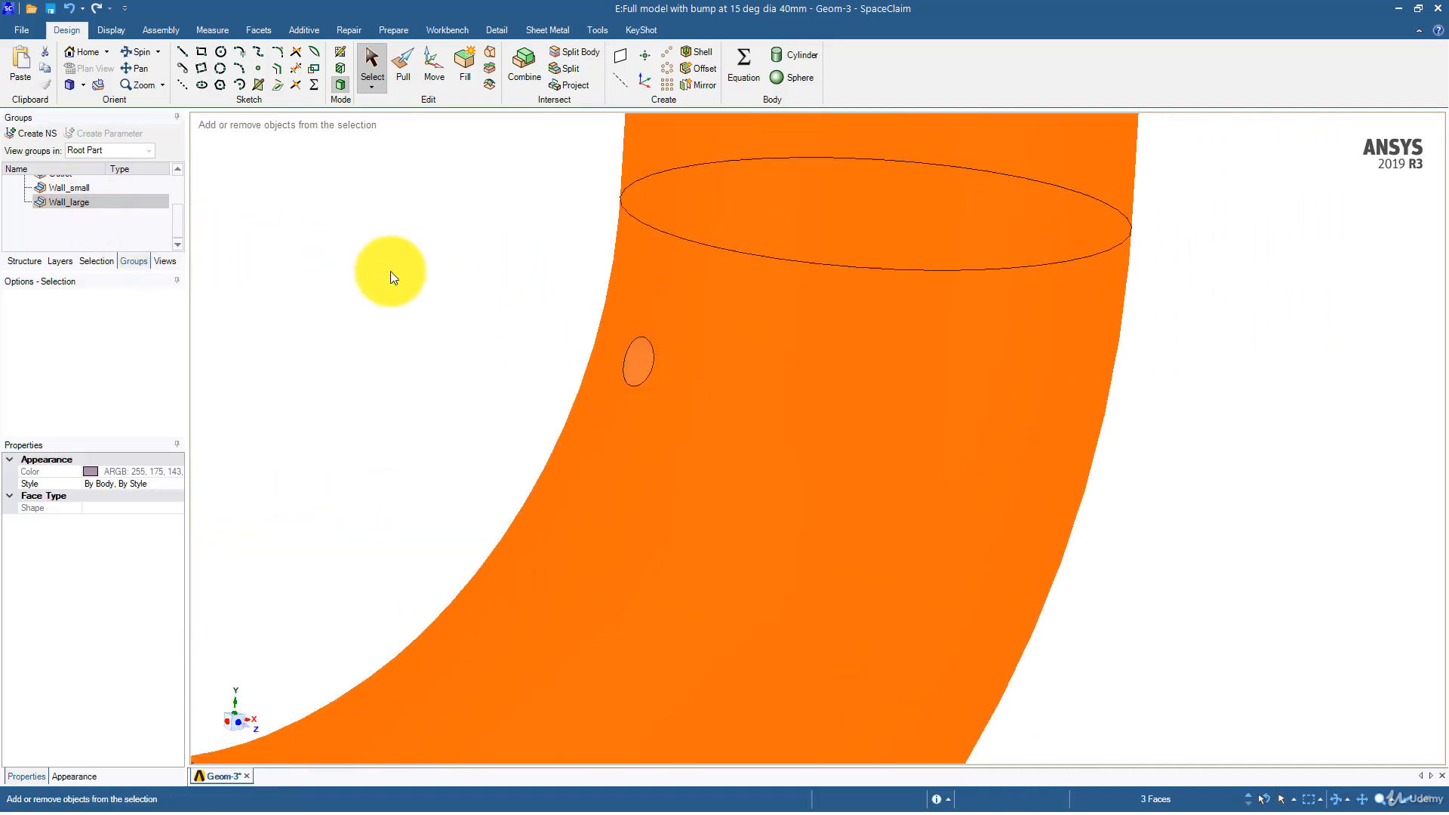
pyautogui.click(345, 250)
pyautogui.scroll(5, 528, 333)
pyautogui.click(754, 384)
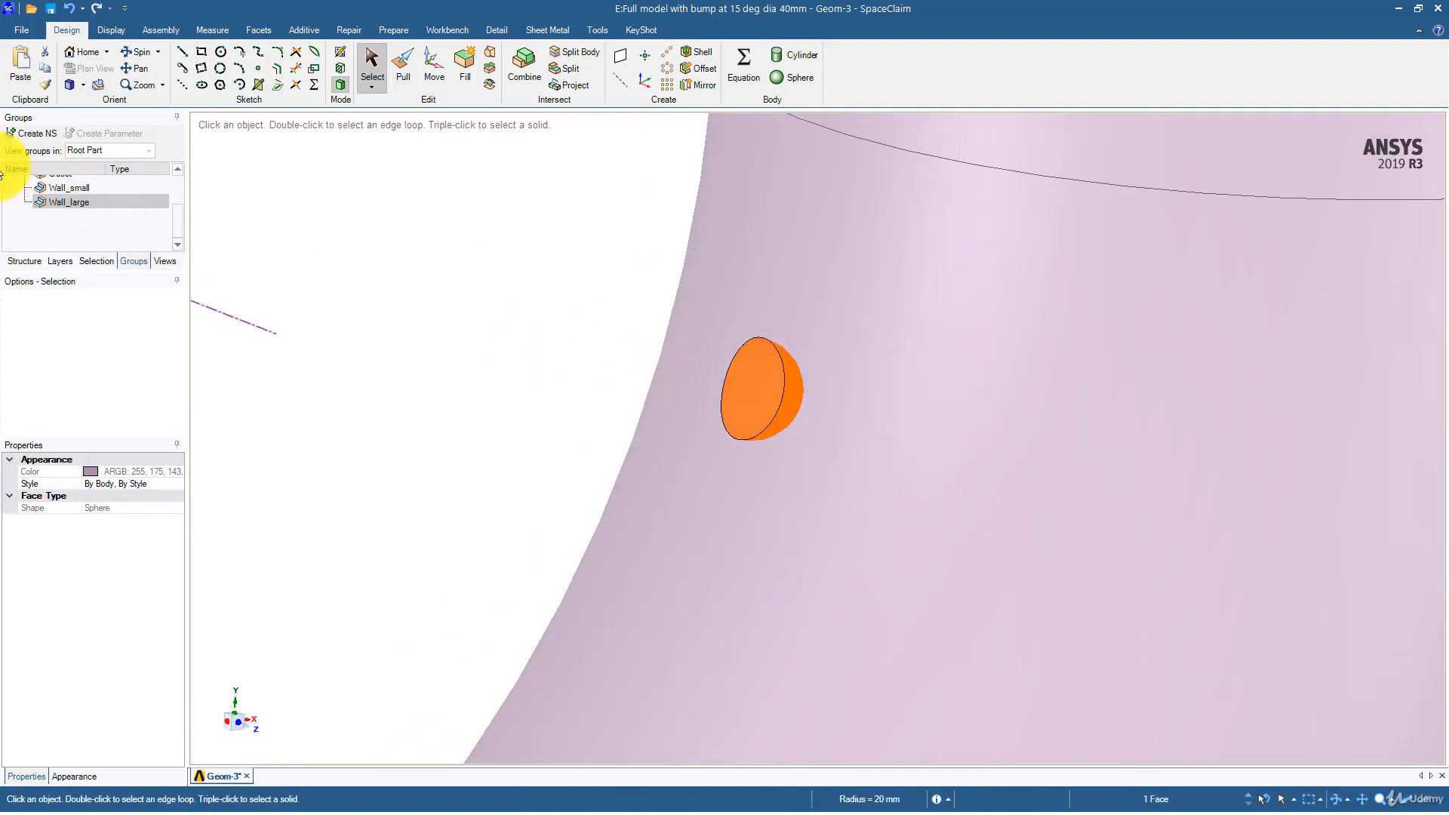
pyautogui.click(31, 133)
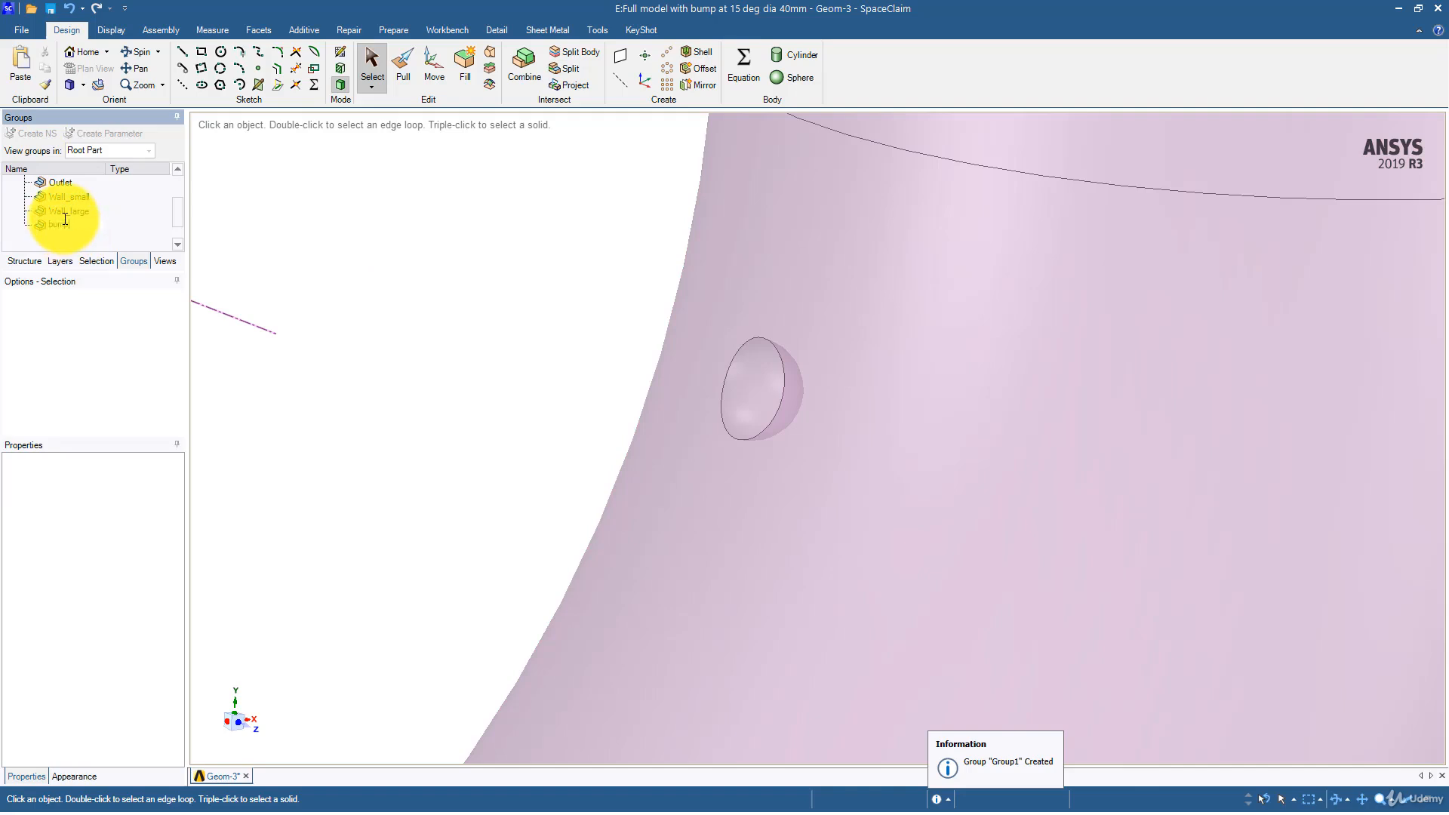
pyautogui.write('Bum')
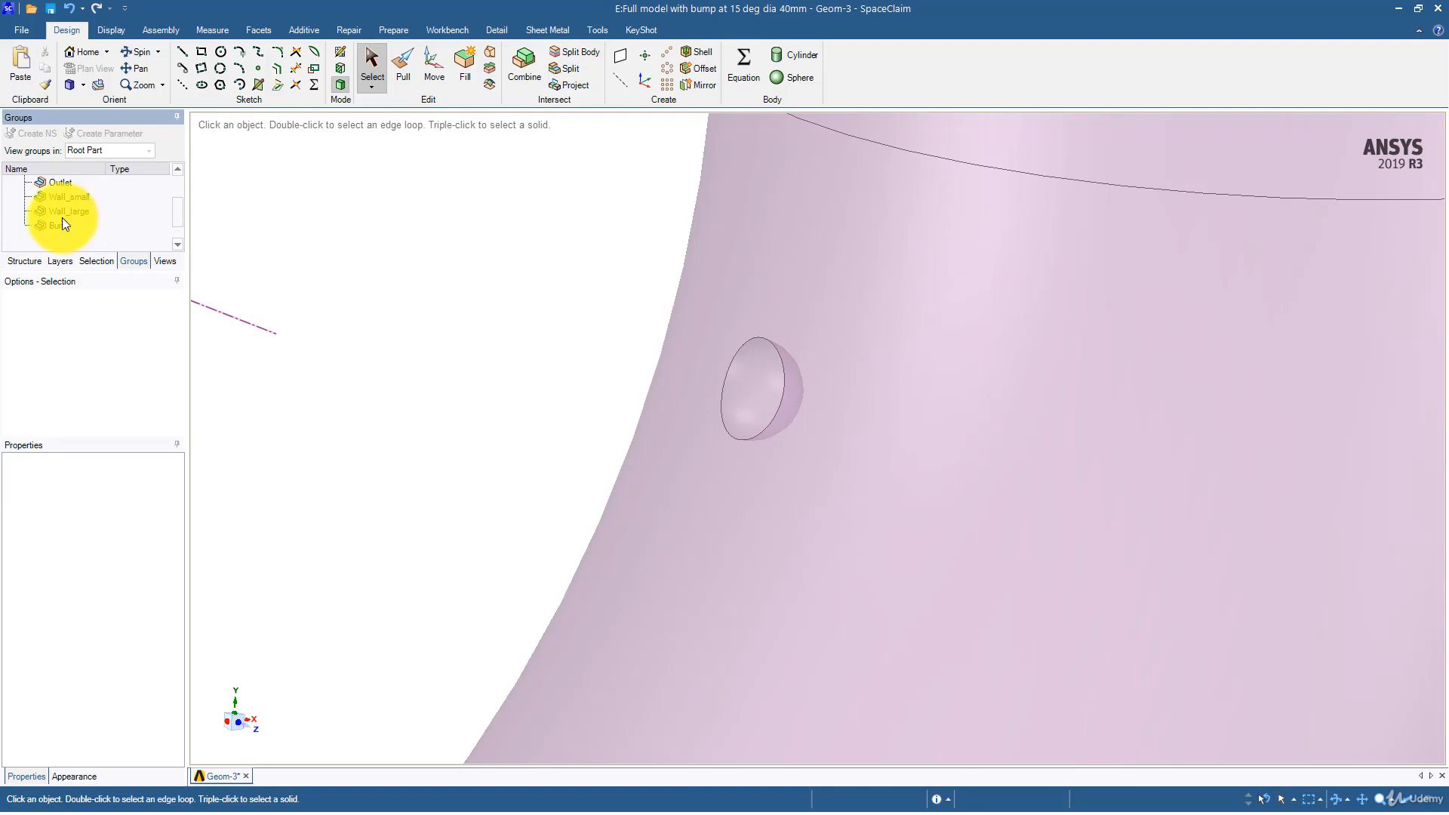
pyautogui.click(269, 220)
pyautogui.scroll(-5, 289, 292)
pyautogui.moveTo(351, 333); pyautogui.dragTo(640, 279, button='middle')
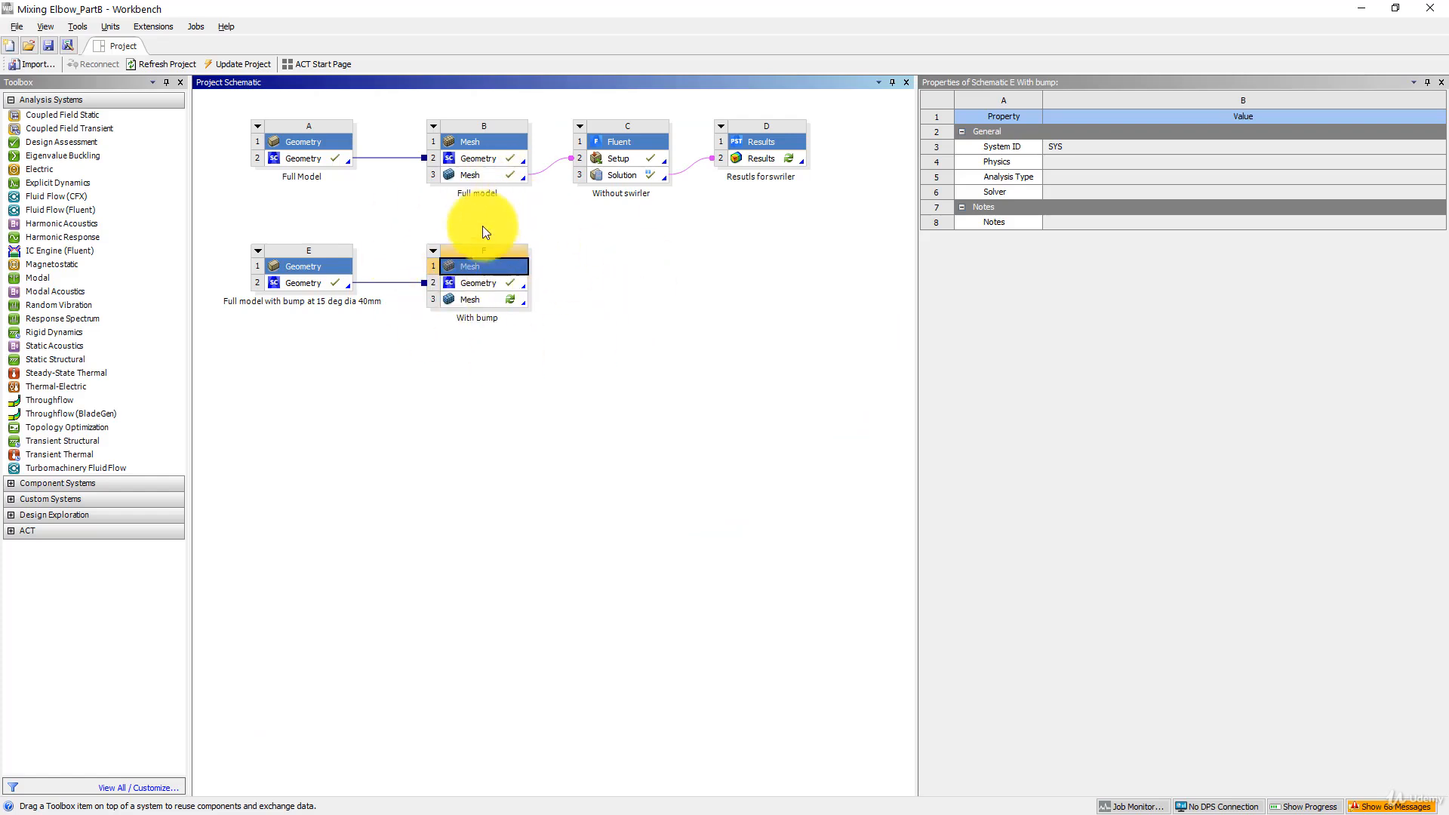
# Step: Open the "With bump" mesh in Meshing and expand its list of mesh controls
pyautogui.doubleClick(478, 299)
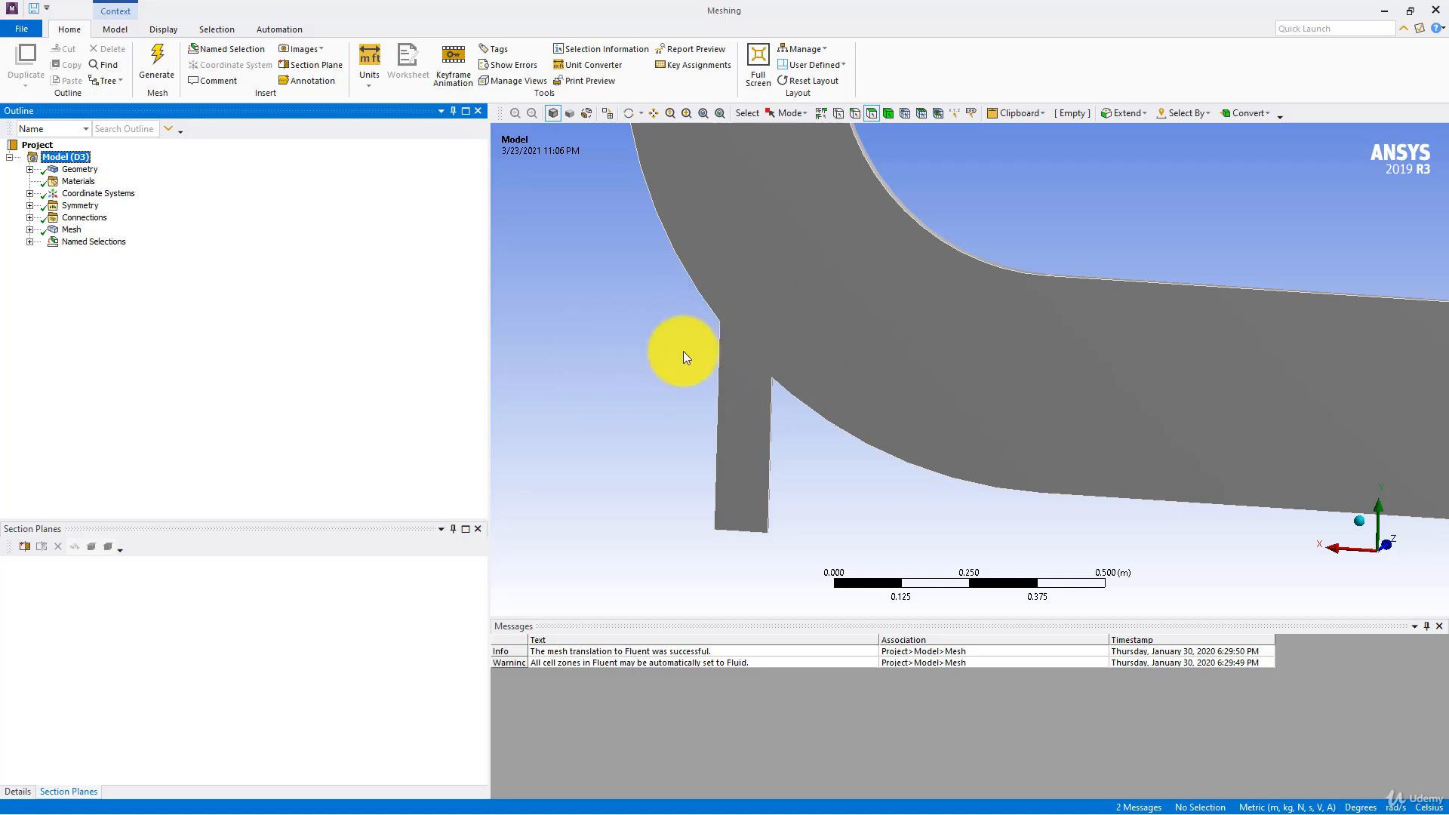
pyautogui.scroll(-3, 835, 344)
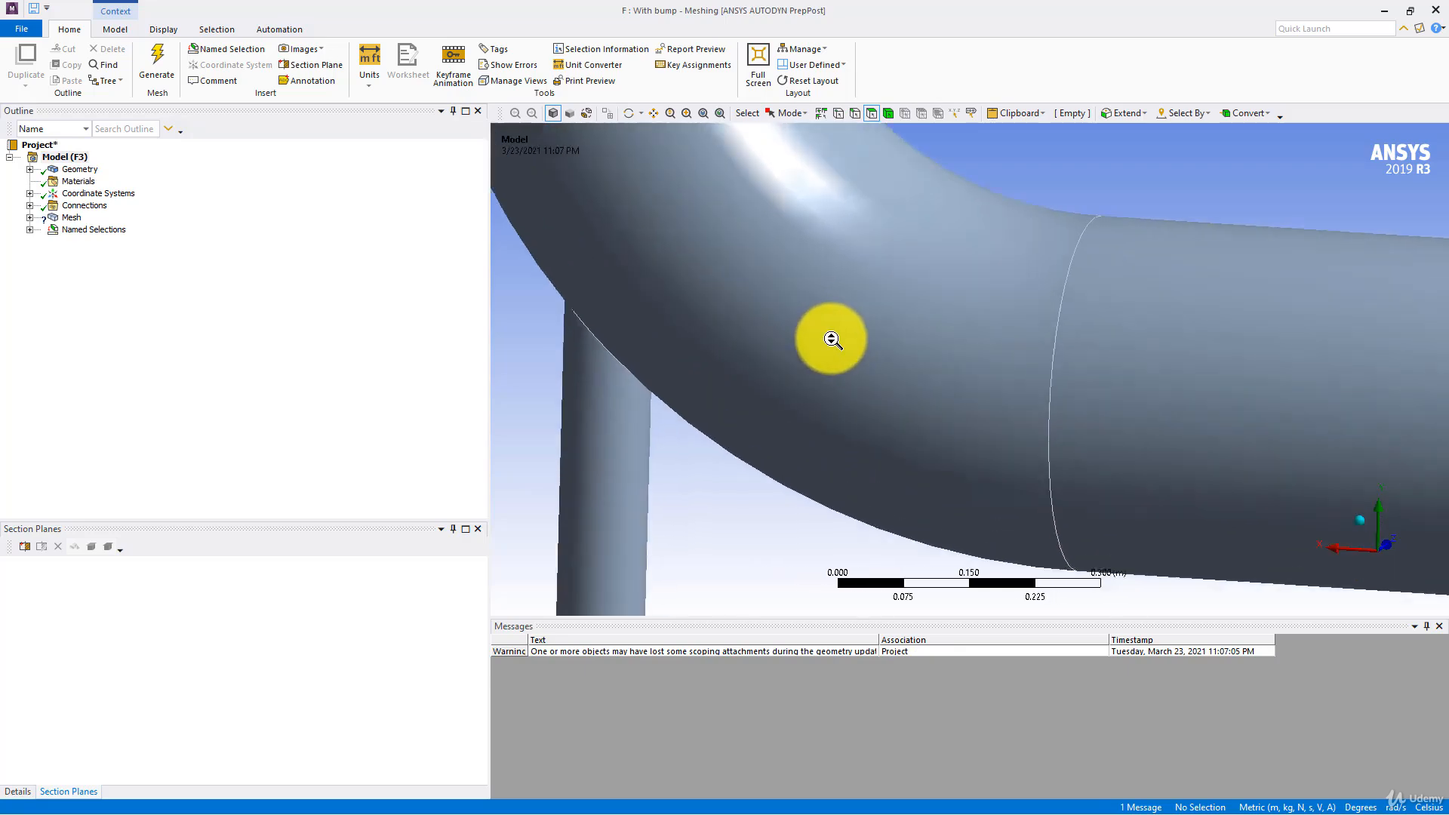
pyautogui.click(30, 218)
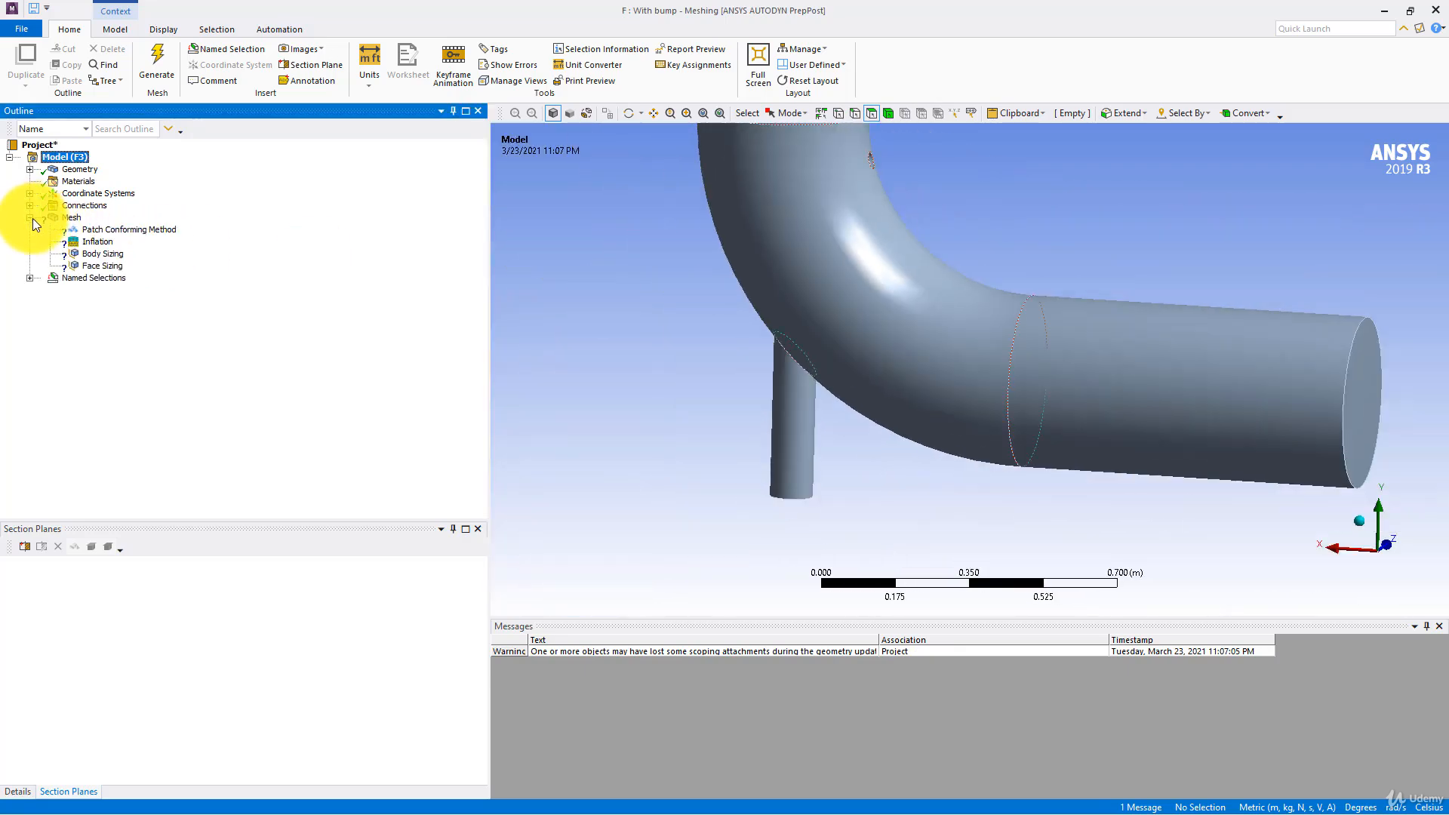
# Step: Scope the Patch Conforming Method to the whole elbow body
pyautogui.click(129, 228)
pyautogui.moveTo(1031, 456); pyautogui.dragTo(862, 237, button='middle')
pyautogui.click(888, 114)
pyautogui.click(921, 333)
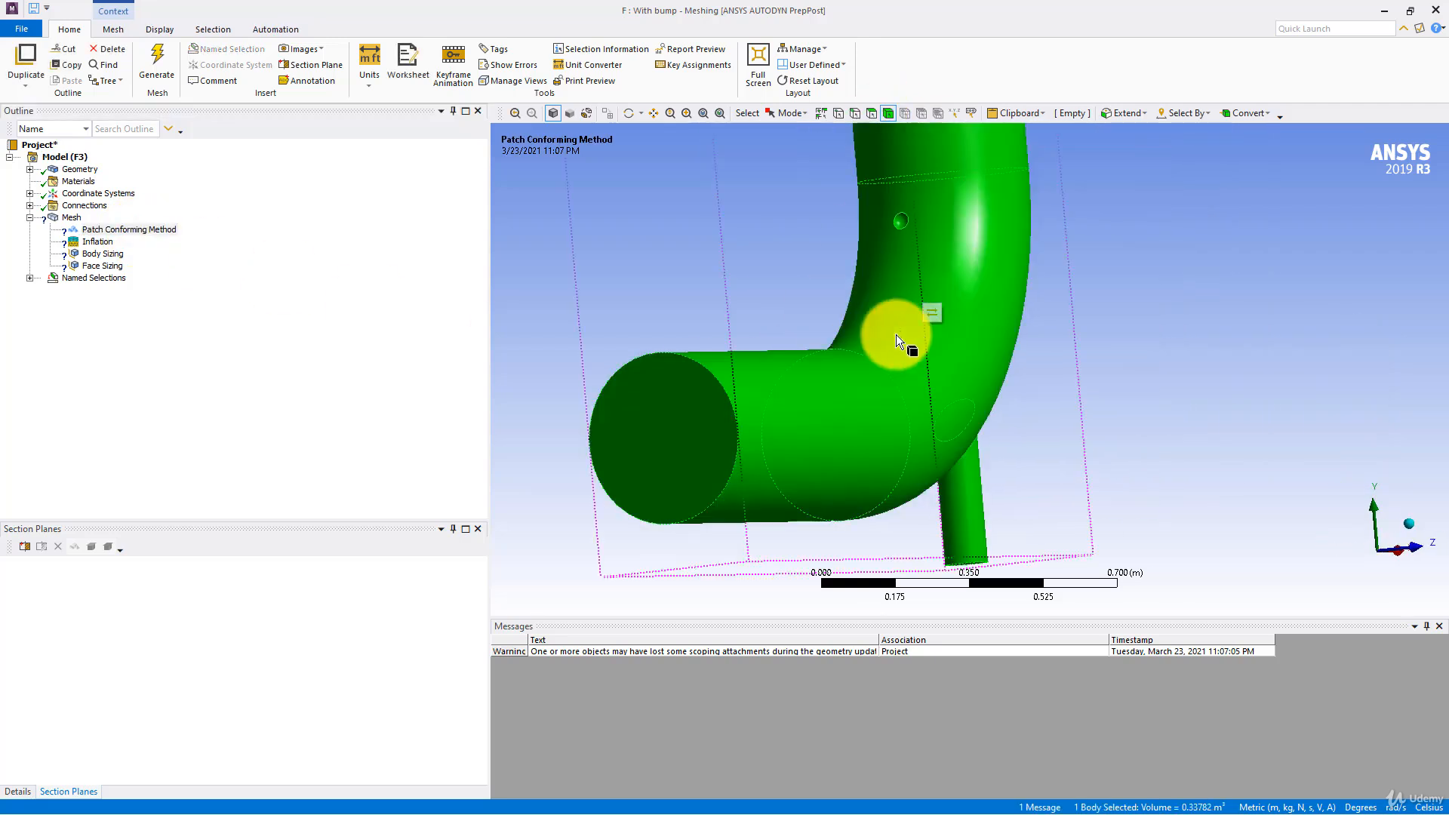
pyautogui.click(121, 230)
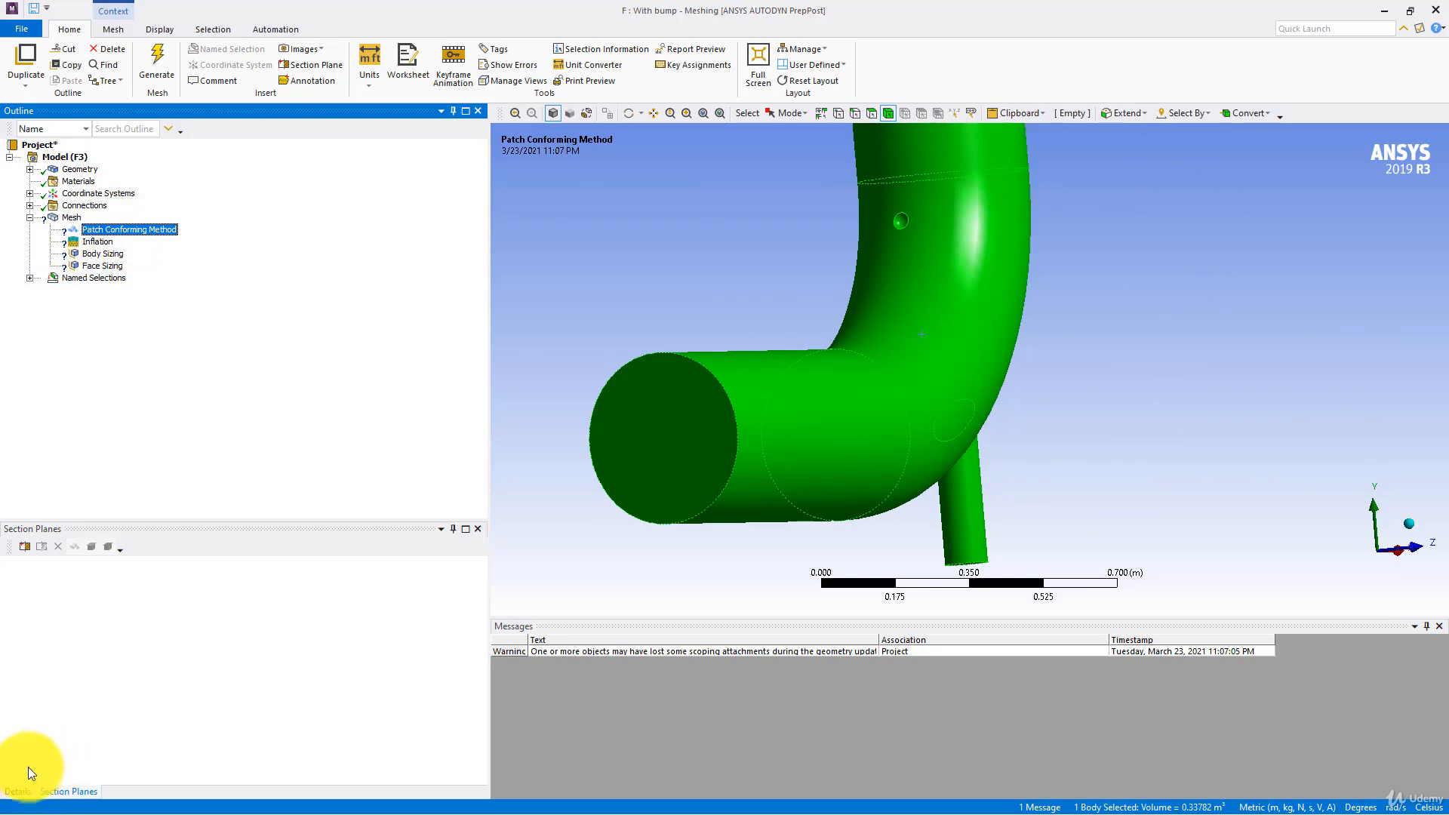
pyautogui.click(17, 792)
pyautogui.click(119, 571)
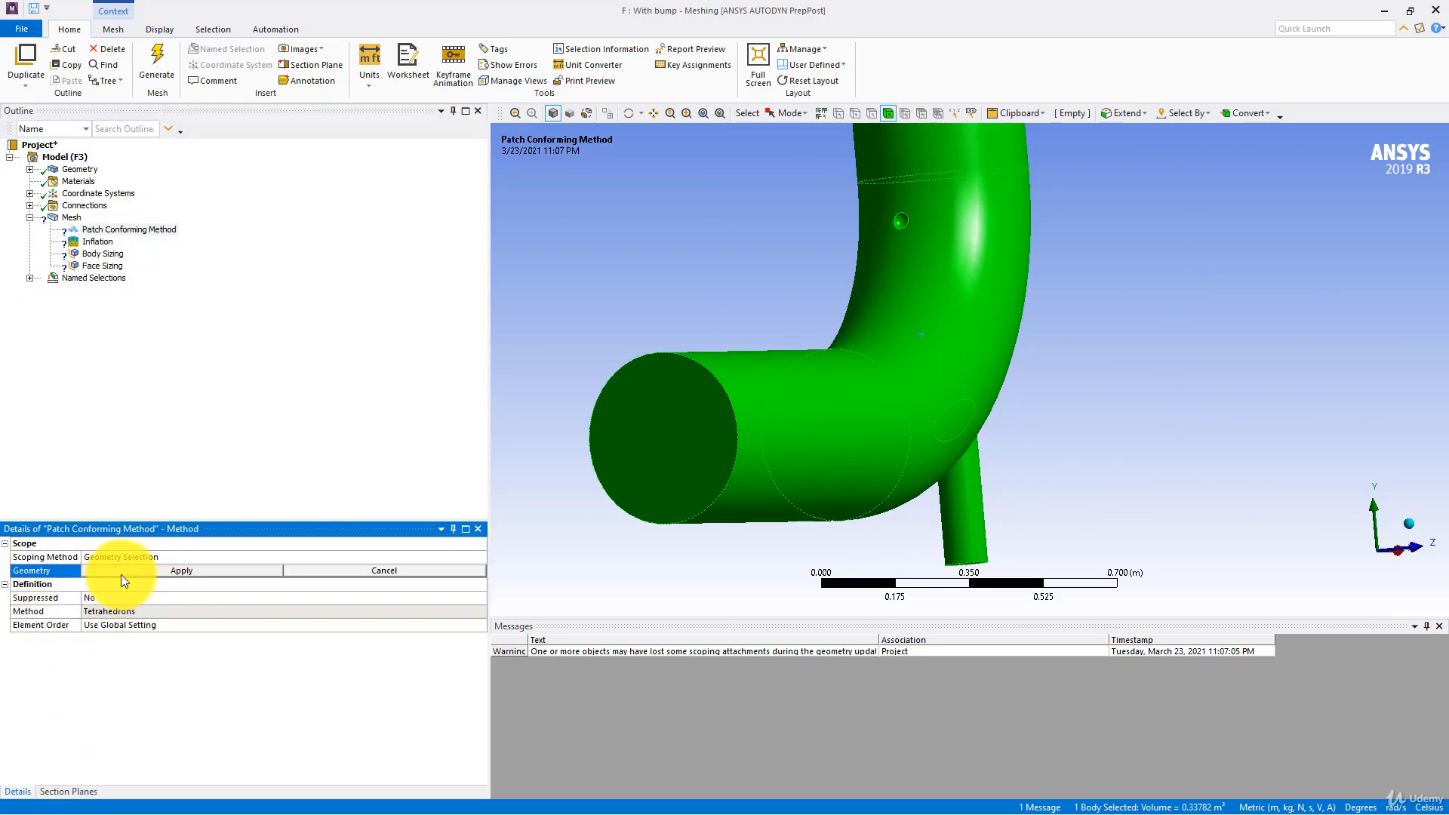
pyautogui.click(122, 573)
# Step: Scope the Inflation control's geometry to the whole elbow body
pyautogui.moveTo(649, 464); pyautogui.dragTo(437, 302, button='middle')
pyautogui.click(98, 241)
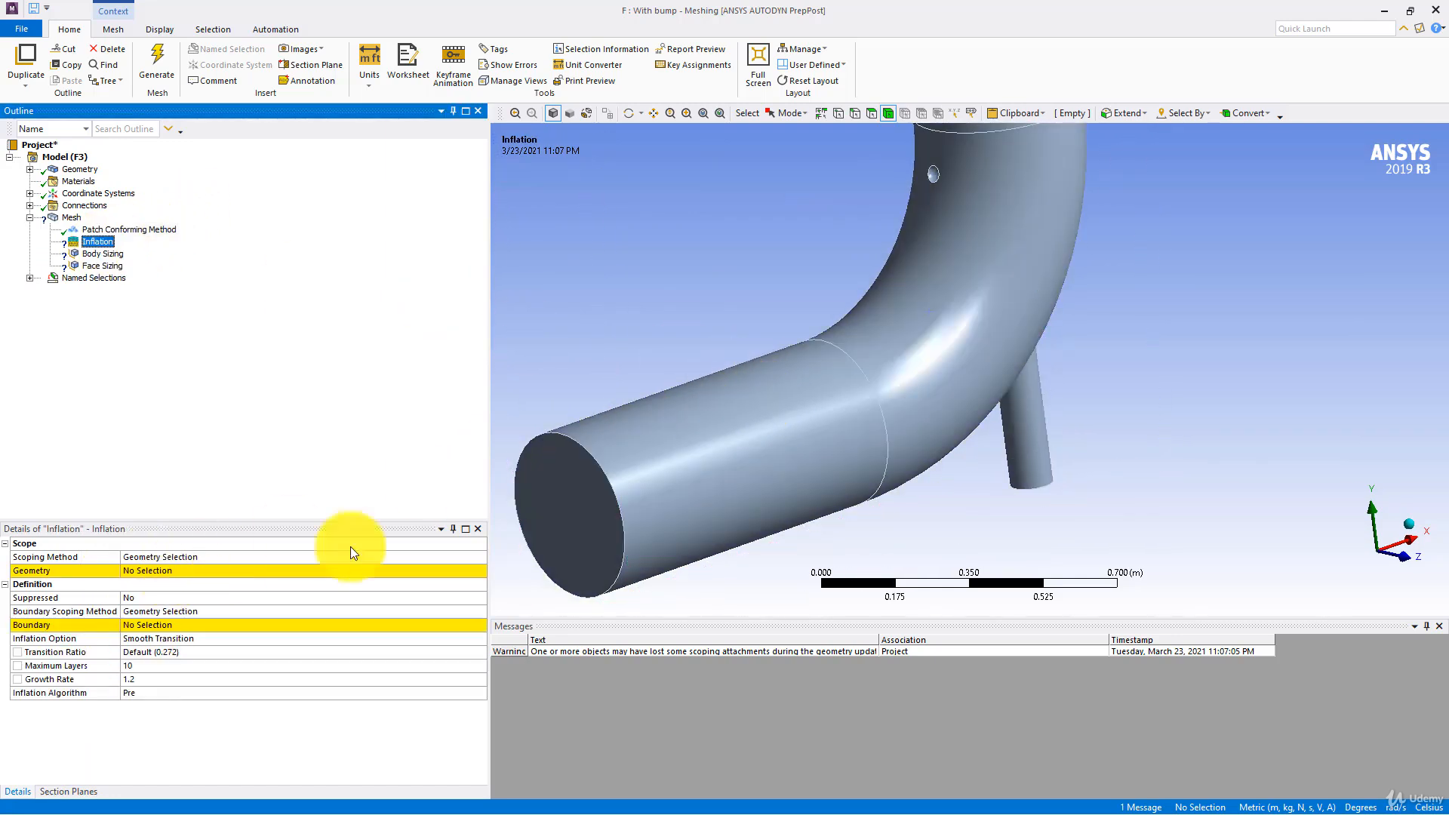
pyautogui.click(799, 445)
pyautogui.click(169, 571)
pyautogui.click(175, 567)
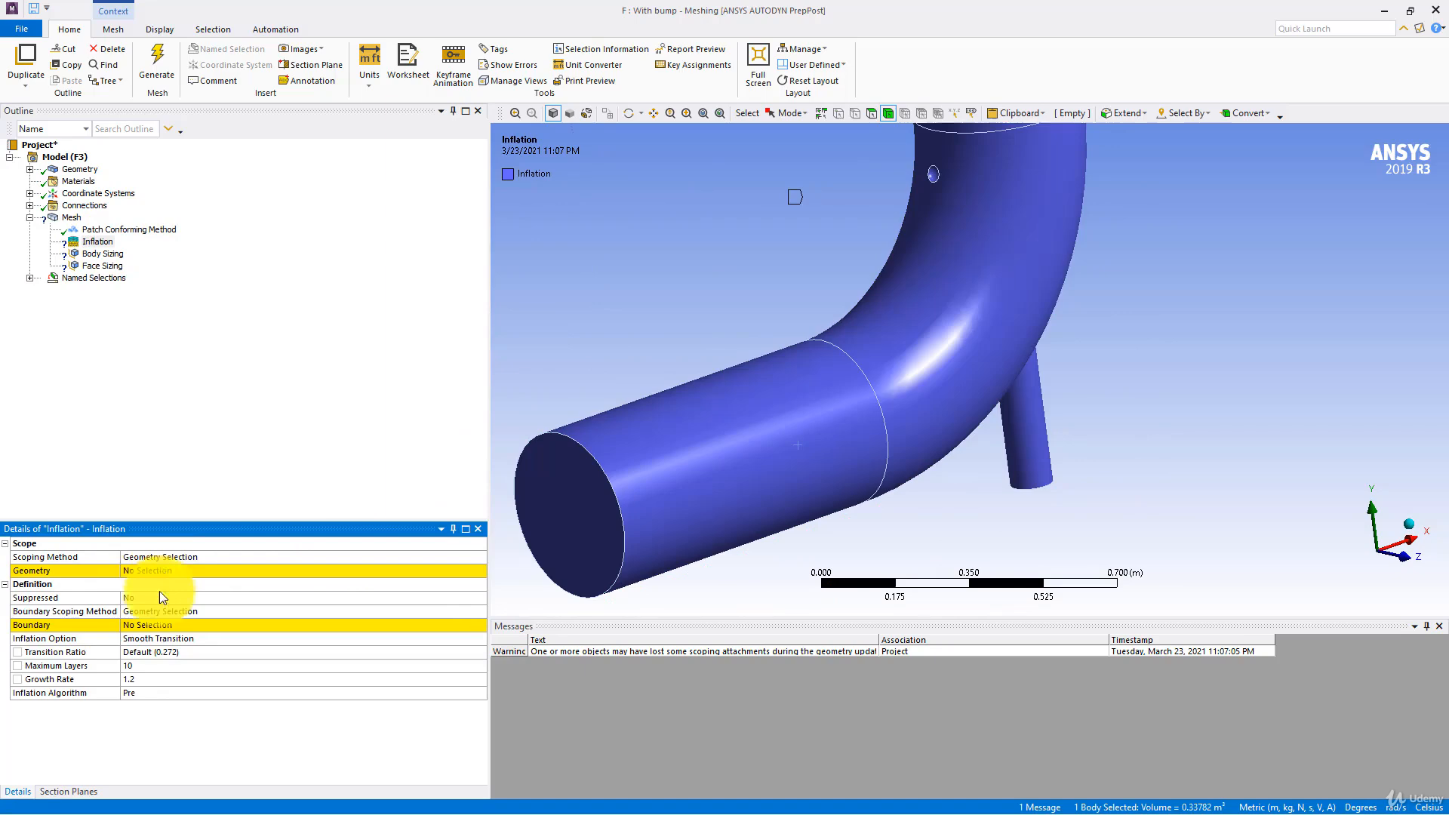
# Step: Set the Inflation boundary to five faces: the bend, both straight main-pipe walls, the side pipe's wall and the bump
pyautogui.click(153, 625)
pyautogui.click(750, 438)
pyautogui.keyDown('ctrl'); pyautogui.click(921, 354); pyautogui.keyUp('ctrl')
pyautogui.keyDown('ctrl'); pyautogui.moveTo(957, 304); pyautogui.dragTo(850, 458, button='middle'); pyautogui.keyUp('ctrl')
pyautogui.keyDown('ctrl'); pyautogui.click(895, 230); pyautogui.keyUp('ctrl')
pyautogui.keyDown('ctrl'); pyautogui.click(917, 560); pyautogui.keyUp('ctrl')
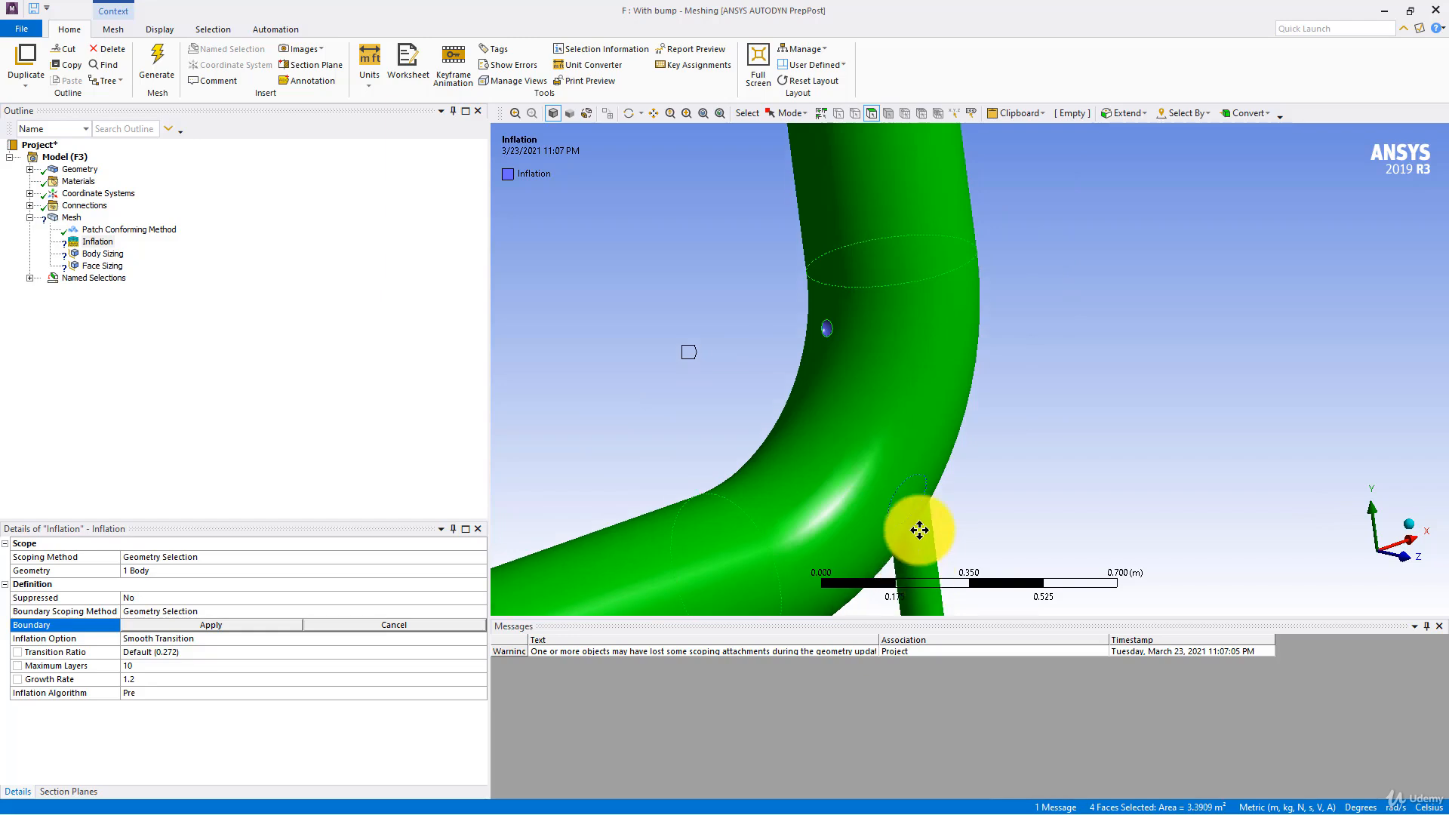
pyautogui.keyDown('ctrl'); pyautogui.moveTo(922, 545); pyautogui.dragTo(912, 390, button='middle'); pyautogui.keyUp('ctrl')
pyautogui.click(206, 628)
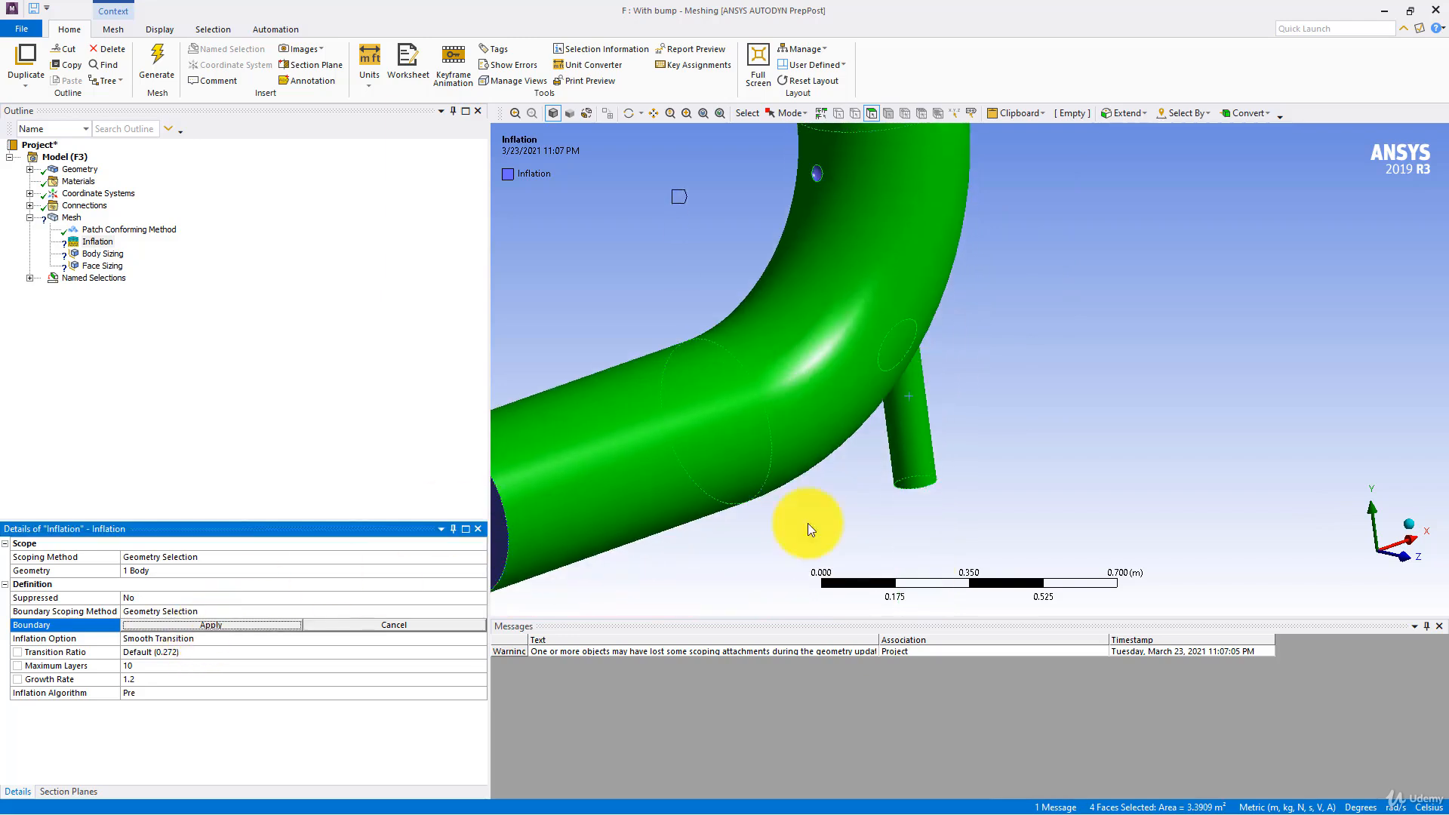
pyautogui.scroll(-3, 928, 388)
pyautogui.moveTo(928, 388); pyautogui.dragTo(872, 504, button='middle')
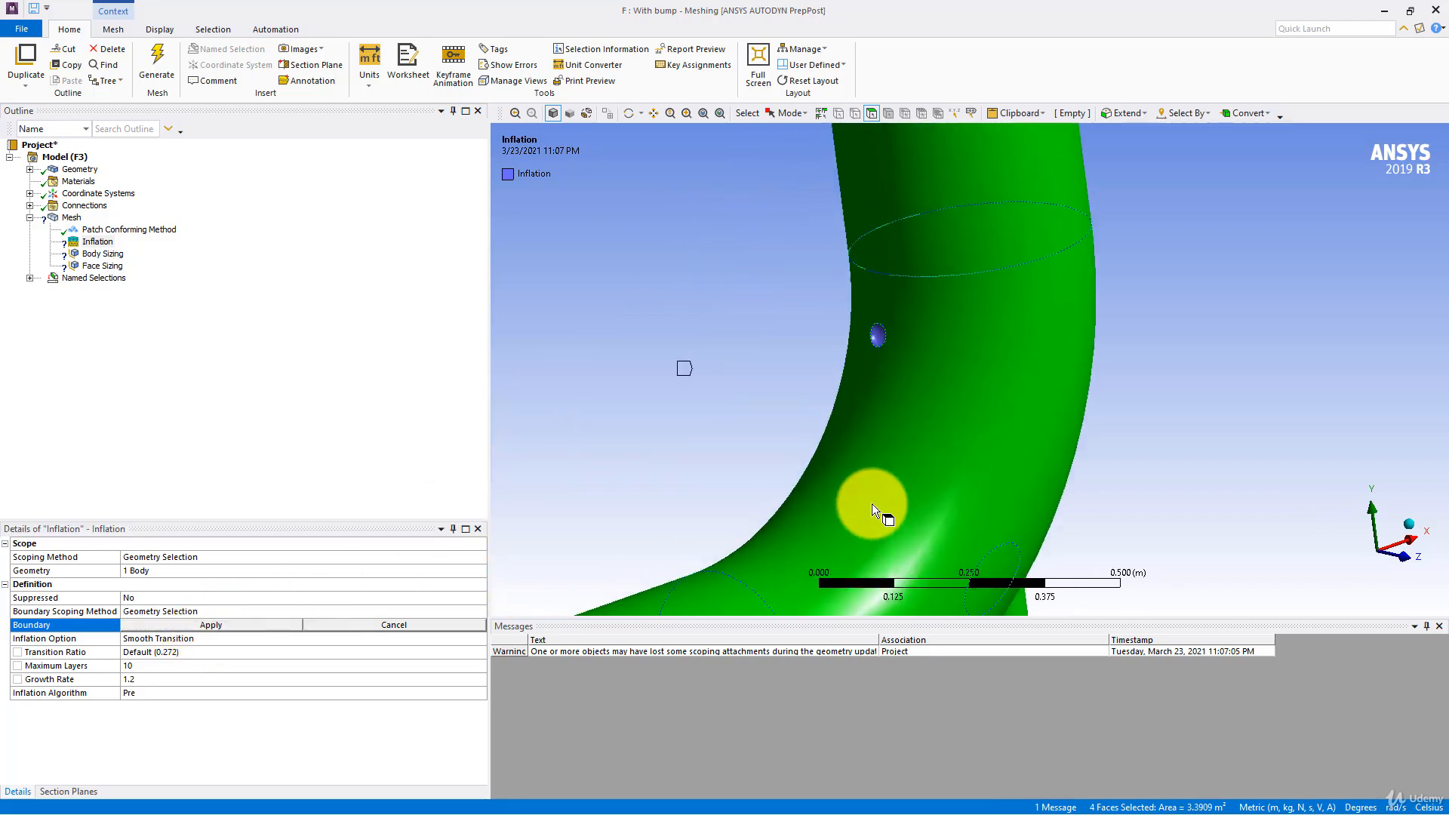
pyautogui.scroll(4, 841, 477)
pyautogui.keyDown('ctrl'); pyautogui.click(785, 301); pyautogui.keyUp('ctrl')
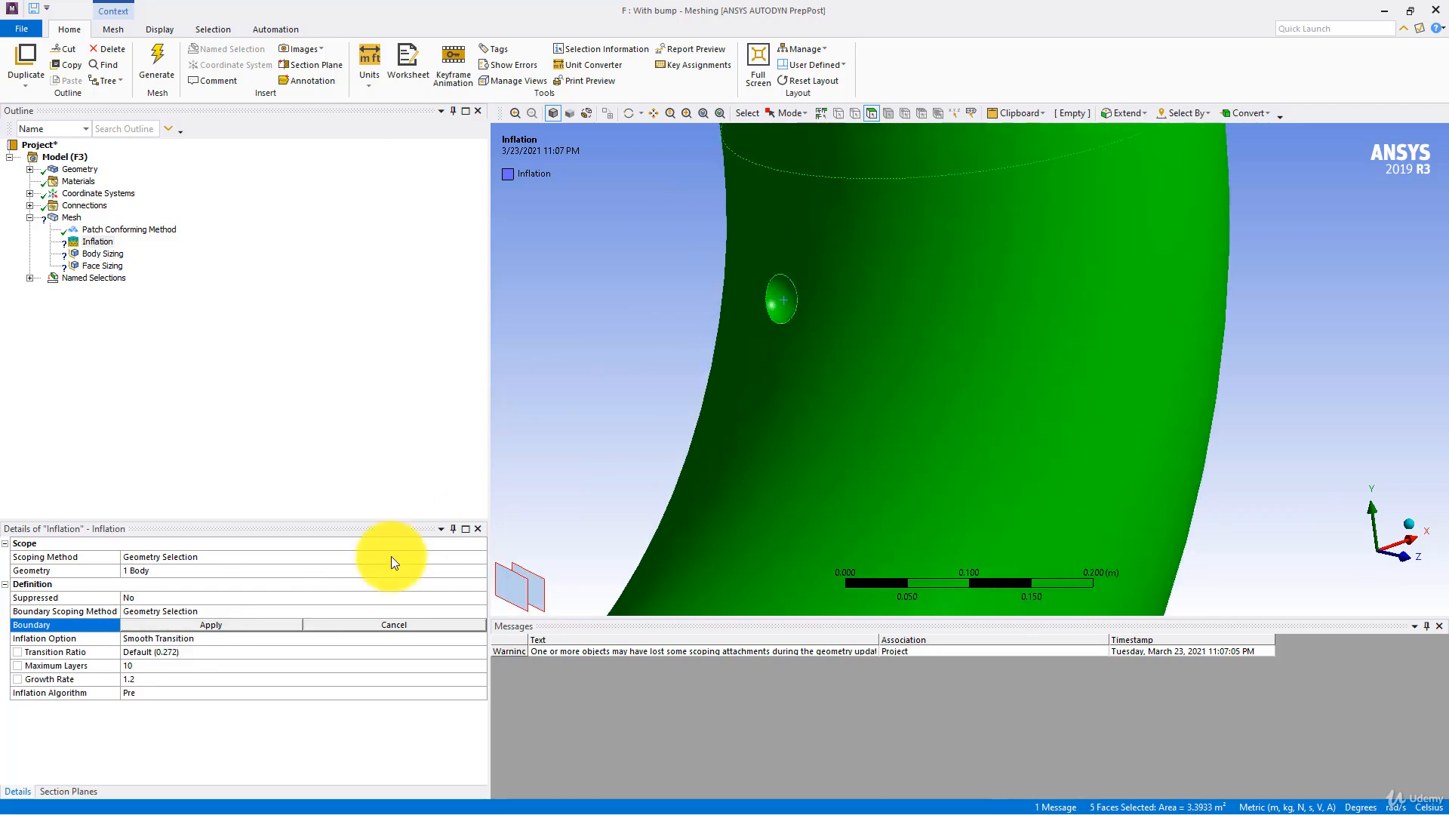
pyautogui.click(229, 625)
pyautogui.moveTo(738, 382); pyautogui.dragTo(710, 324, button='middle')
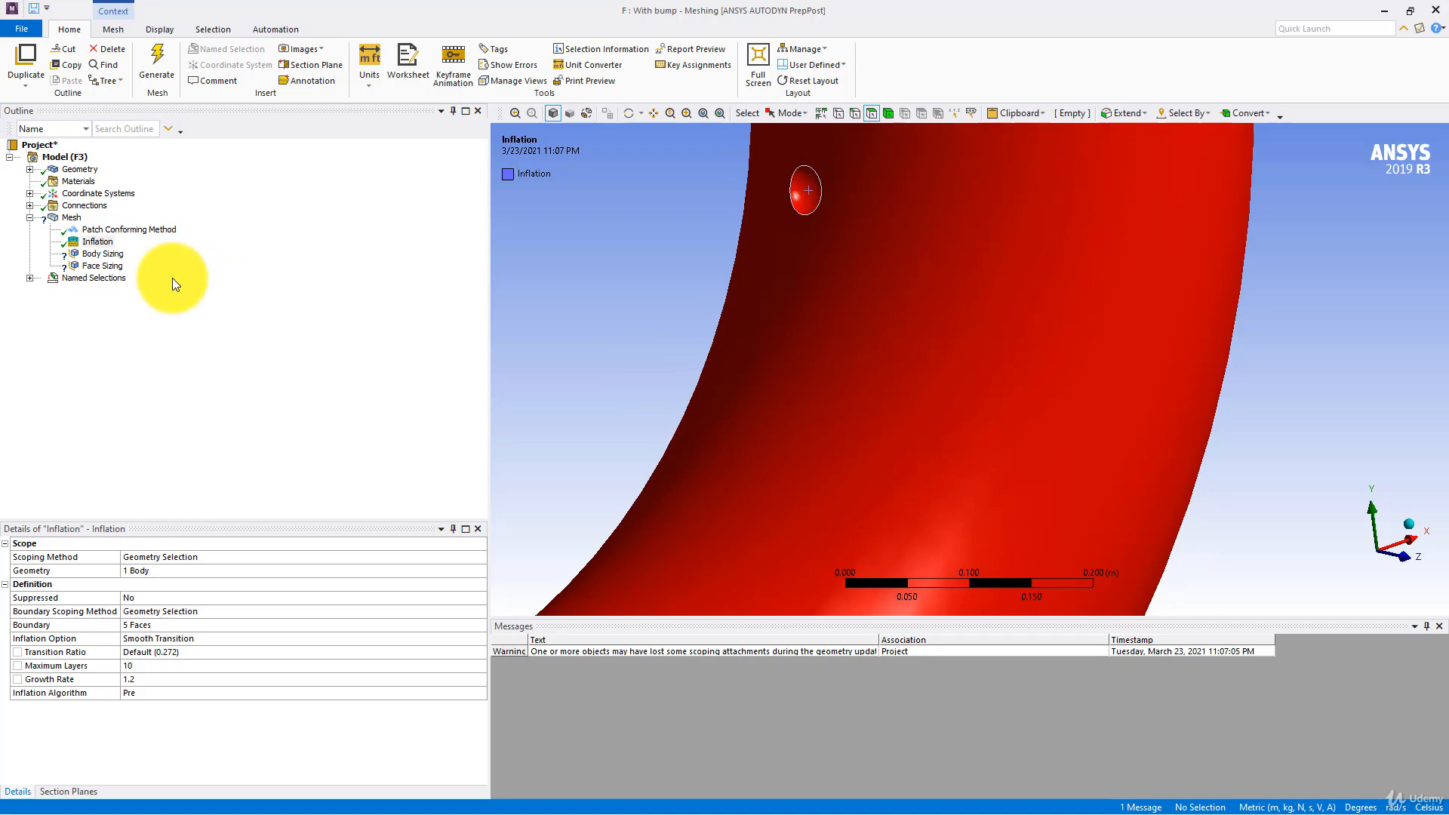
# Step: Scope the Body Sizing control to the whole elbow body
pyautogui.click(102, 255)
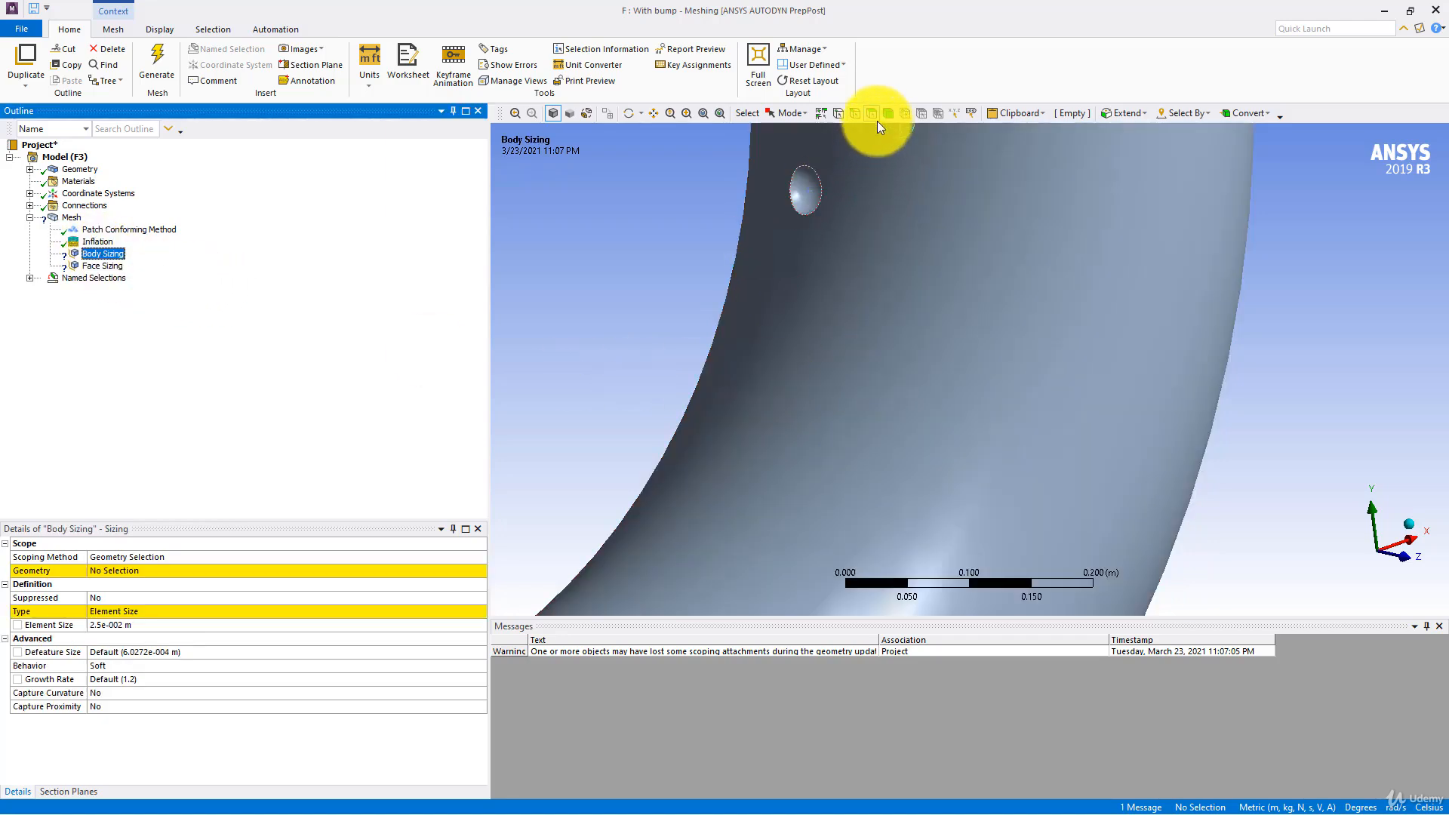
pyautogui.click(901, 350)
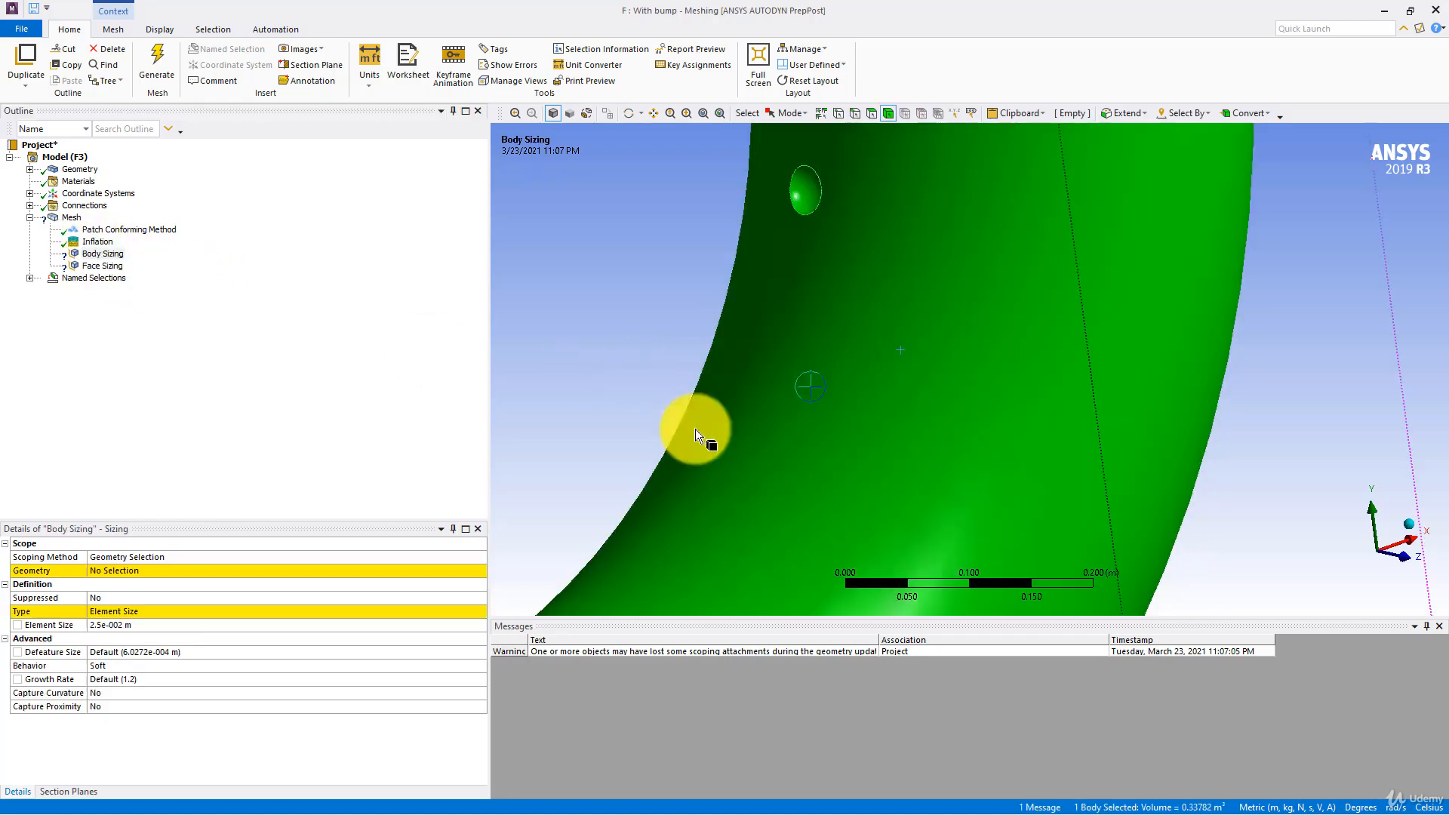
pyautogui.click(170, 568)
pyautogui.click(148, 570)
# Step: Scope the Face Sizing control to the small side pipe's cylindrical wall and its circular end face
pyautogui.click(102, 266)
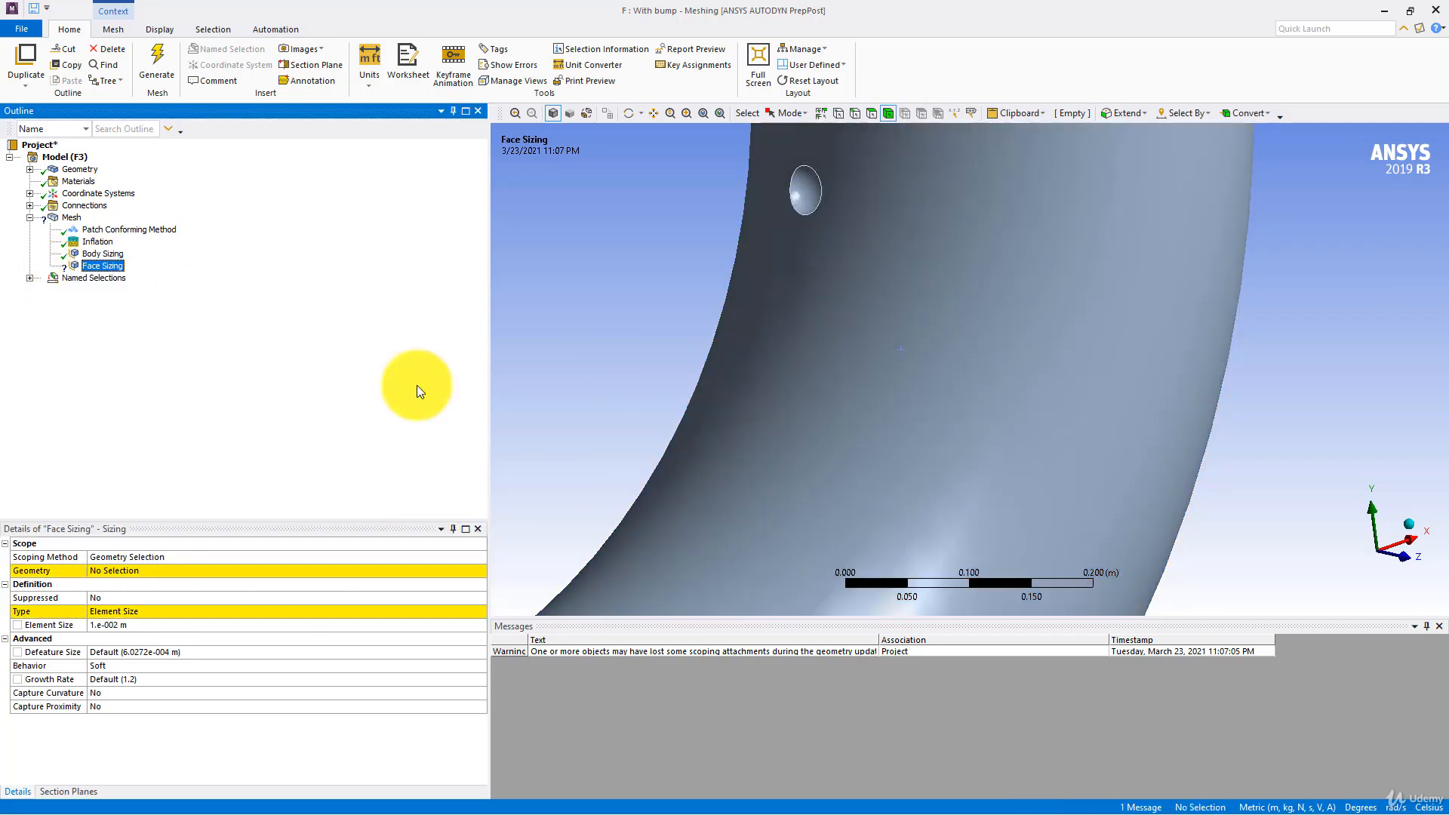
pyautogui.scroll(-5, 920, 498)
pyautogui.keyDown('ctrl'); pyautogui.moveTo(920, 504); pyautogui.dragTo(776, 420, button='middle'); pyautogui.keyUp('ctrl')
pyautogui.scroll(-2, 940, 491)
pyautogui.scroll(2, 887, 468)
pyautogui.scroll(2, 757, 531)
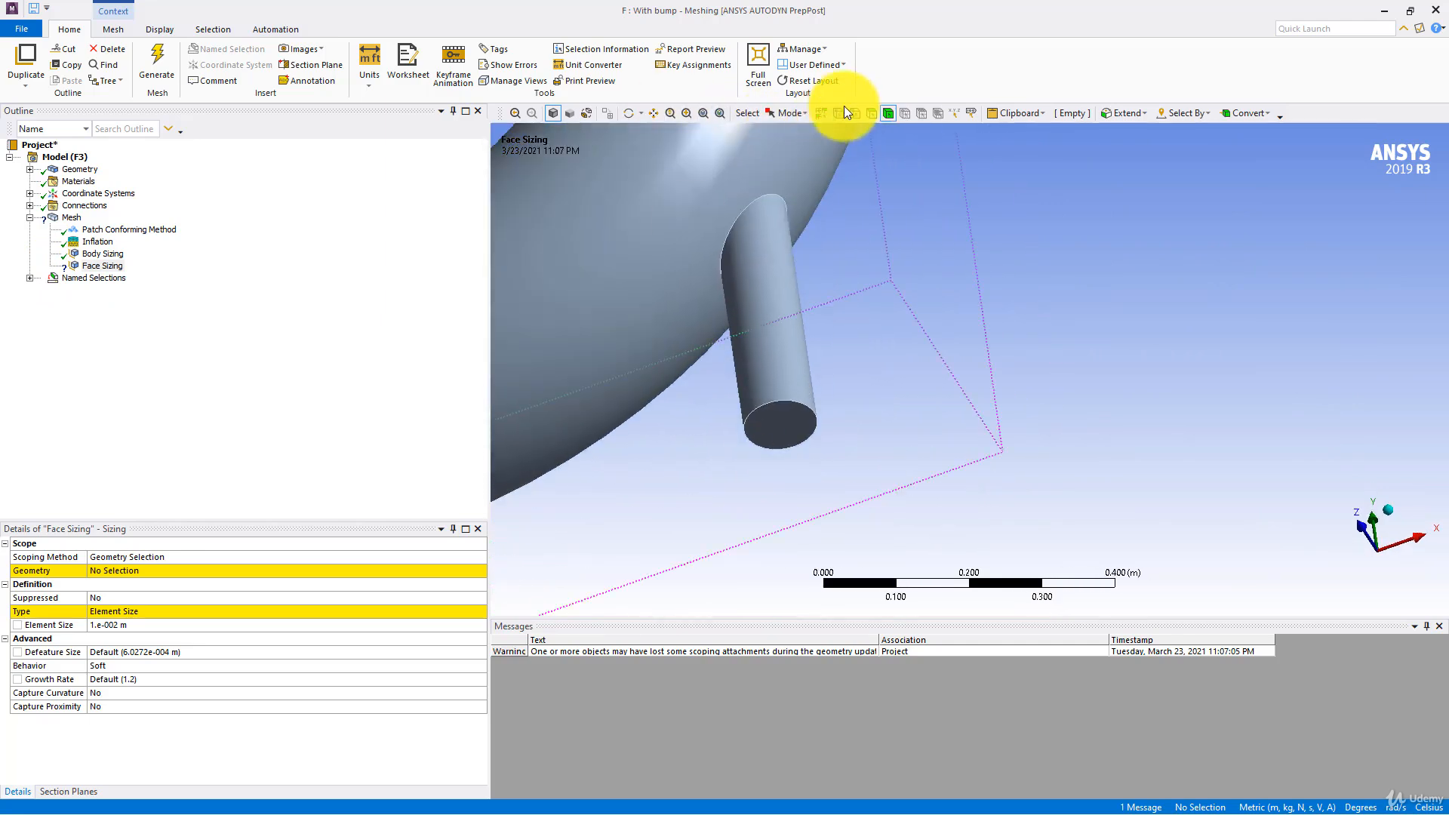
pyautogui.click(868, 113)
pyautogui.click(781, 328)
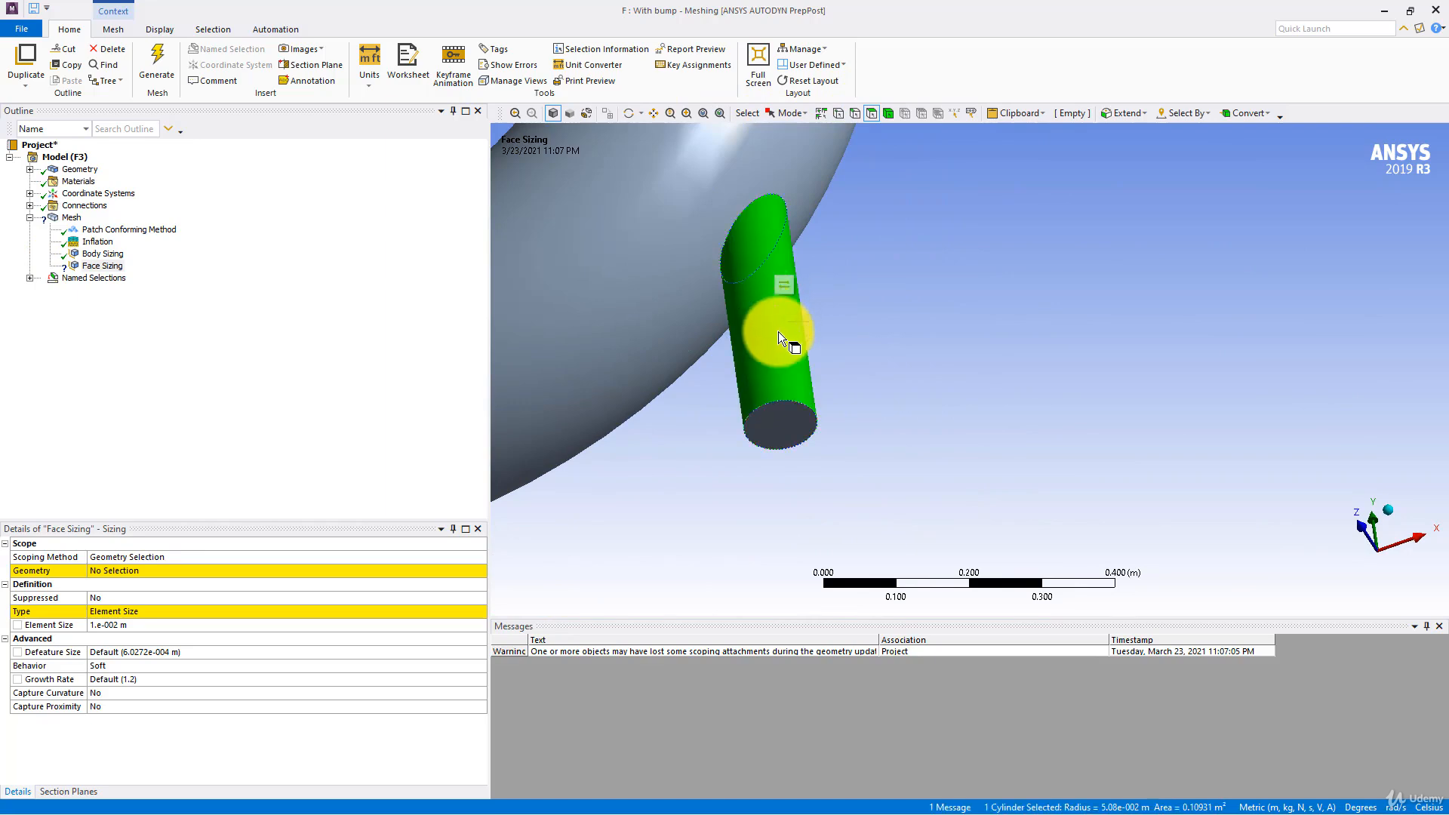
pyautogui.keyDown('ctrl'); pyautogui.click(778, 420); pyautogui.keyUp('ctrl')
pyautogui.click(129, 566)
pyautogui.click(130, 567)
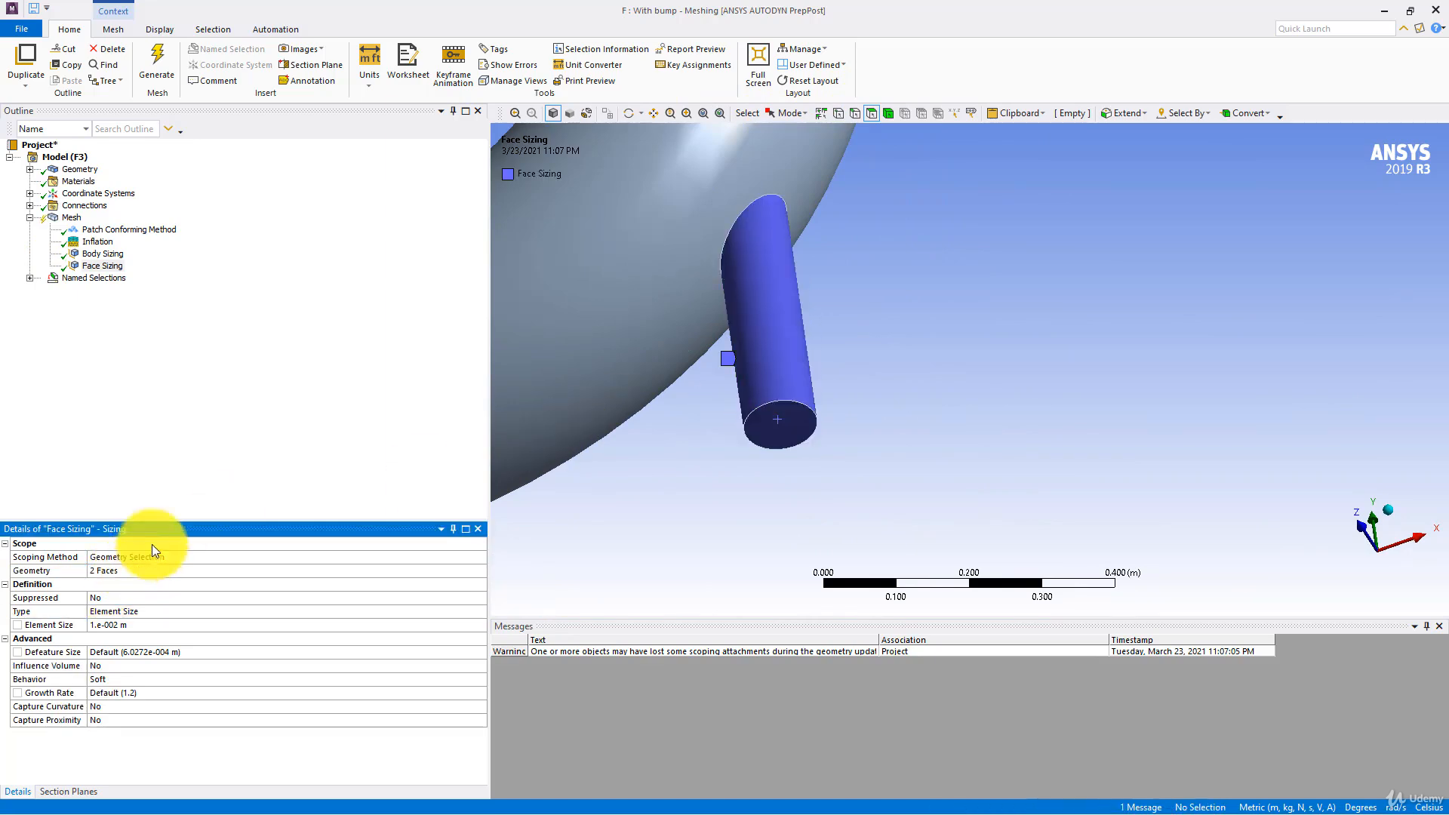
# Step: Add a sizing control on the spherical bump face with an element size of 0.0005 m
pyautogui.moveTo(502, 310); pyautogui.dragTo(791, 406, button='middle')
pyautogui.scroll(5, 791, 406)
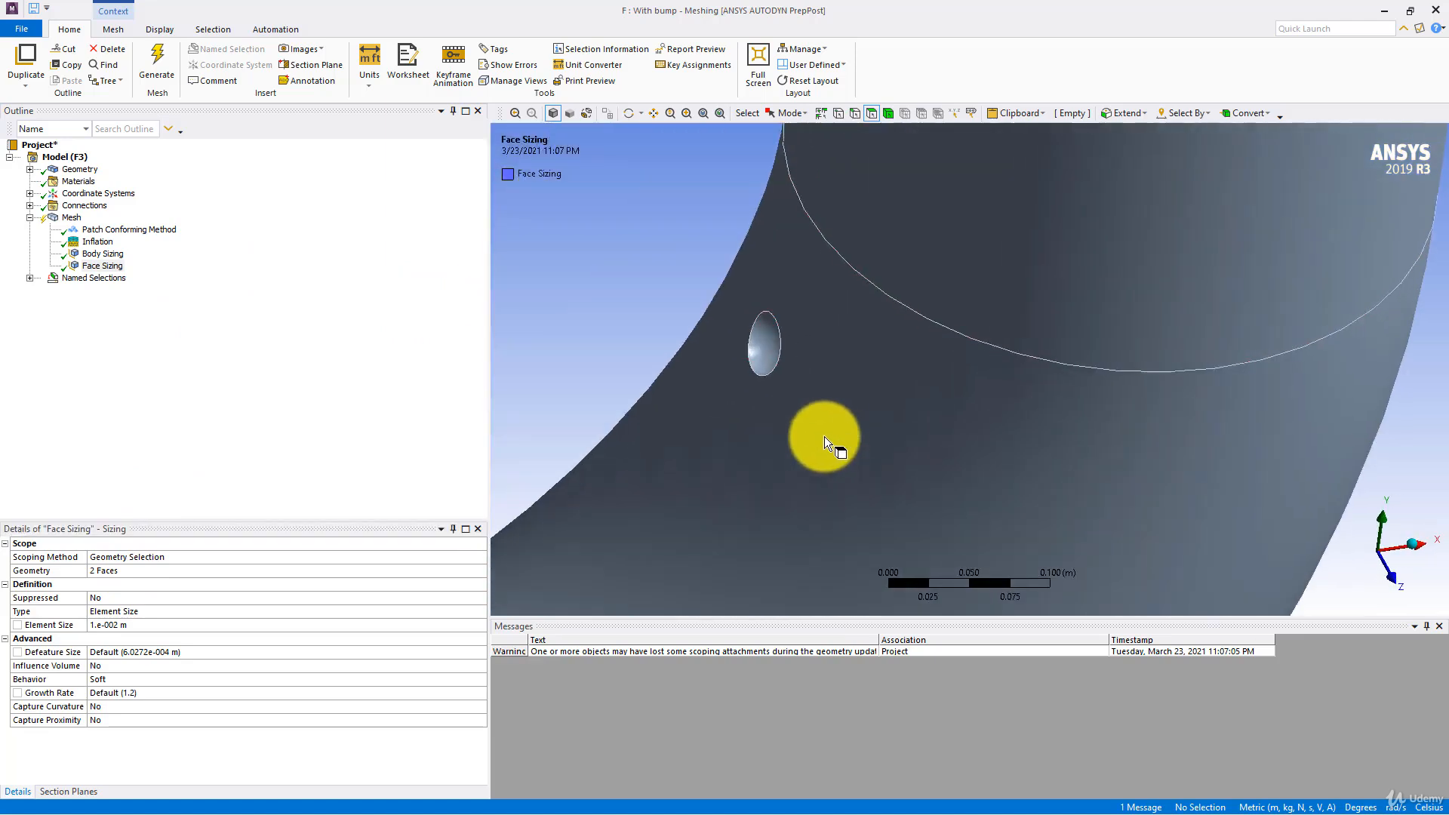
pyautogui.moveTo(824, 436); pyautogui.dragTo(921, 469, button='middle')
pyautogui.scroll(2, 921, 469)
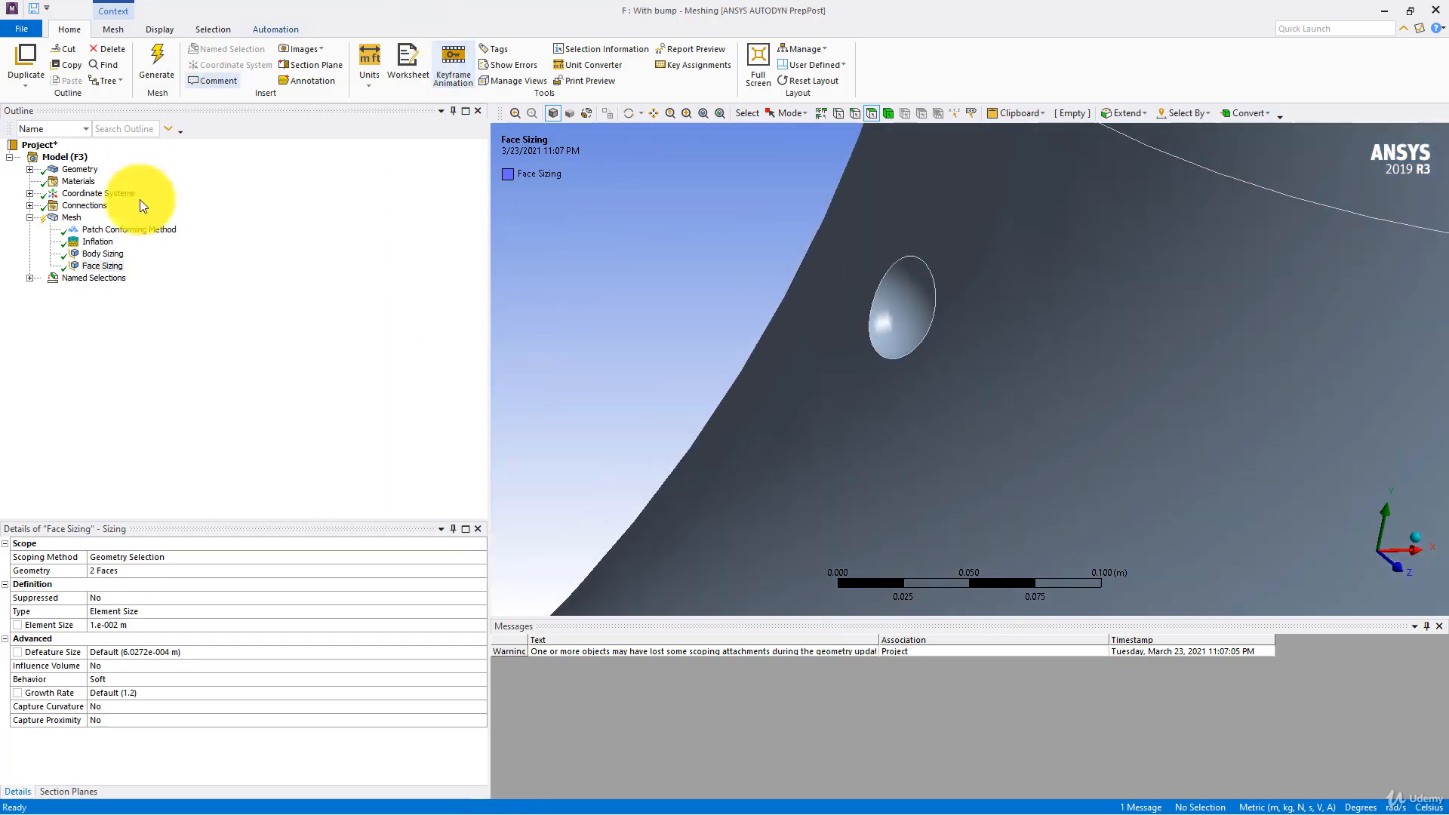
pyautogui.moveTo(672, 216); pyautogui.dragTo(471, 215, button='middle')
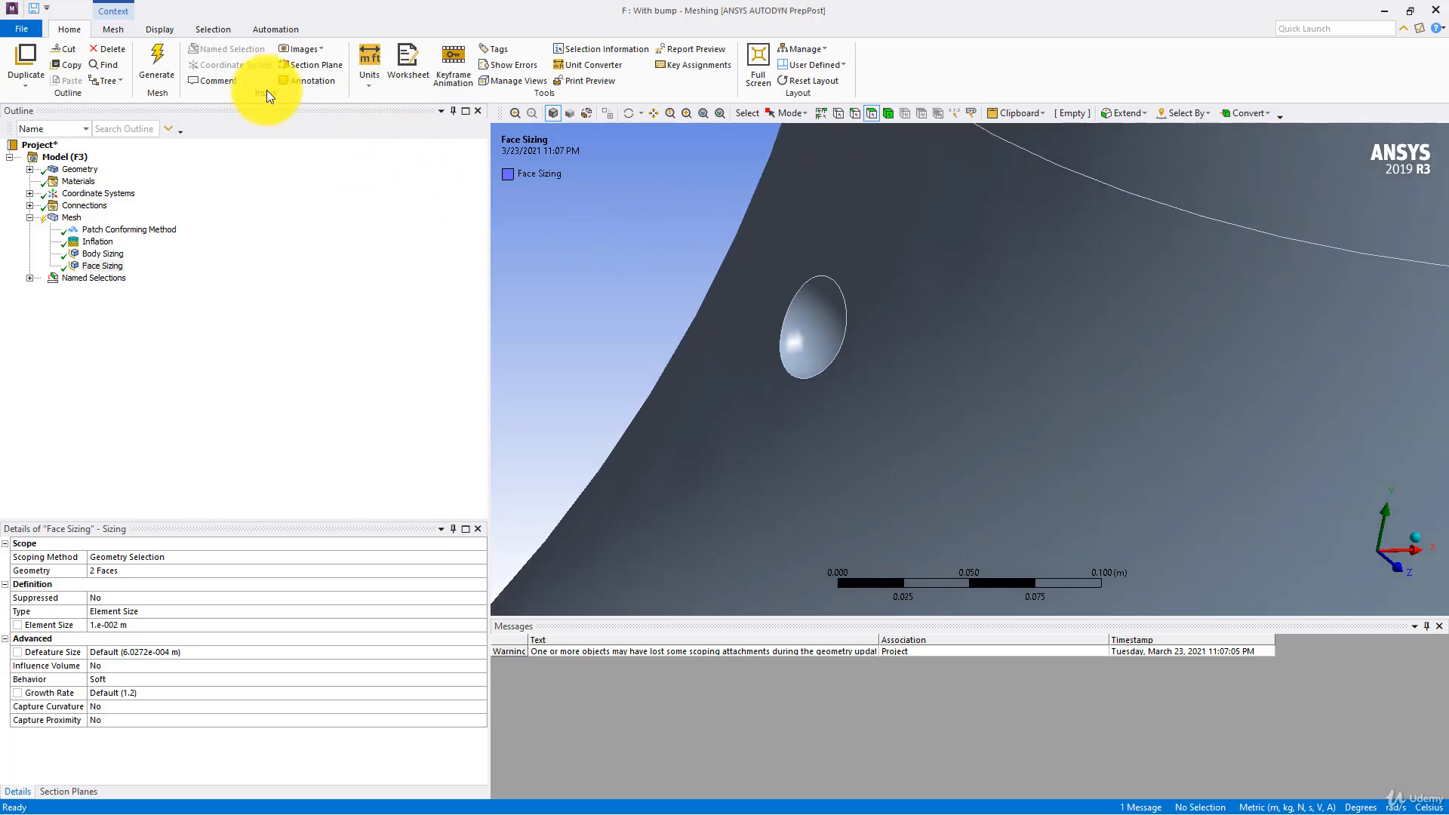
pyautogui.click(110, 30)
pyautogui.click(331, 64)
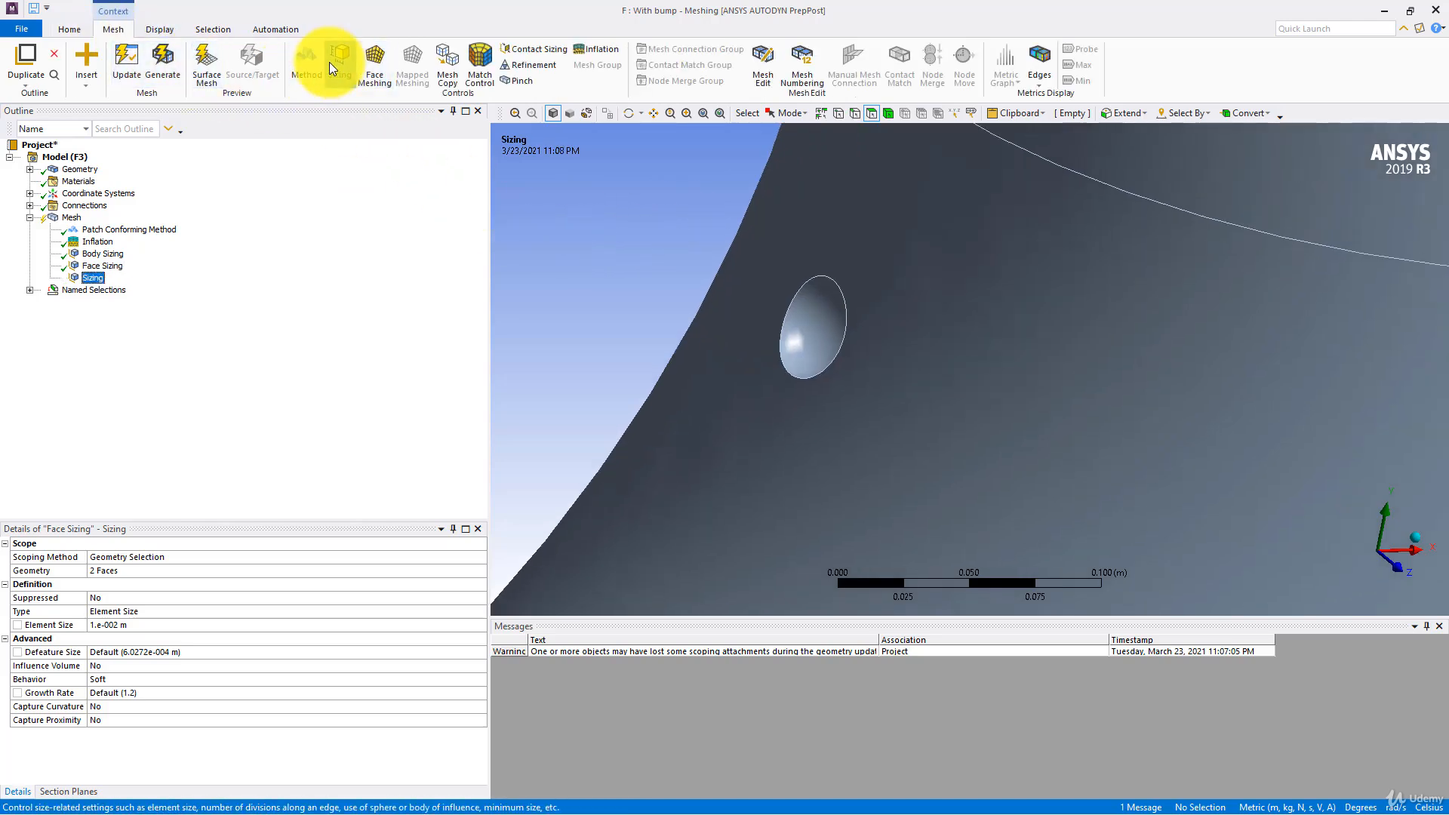
pyautogui.click(826, 315)
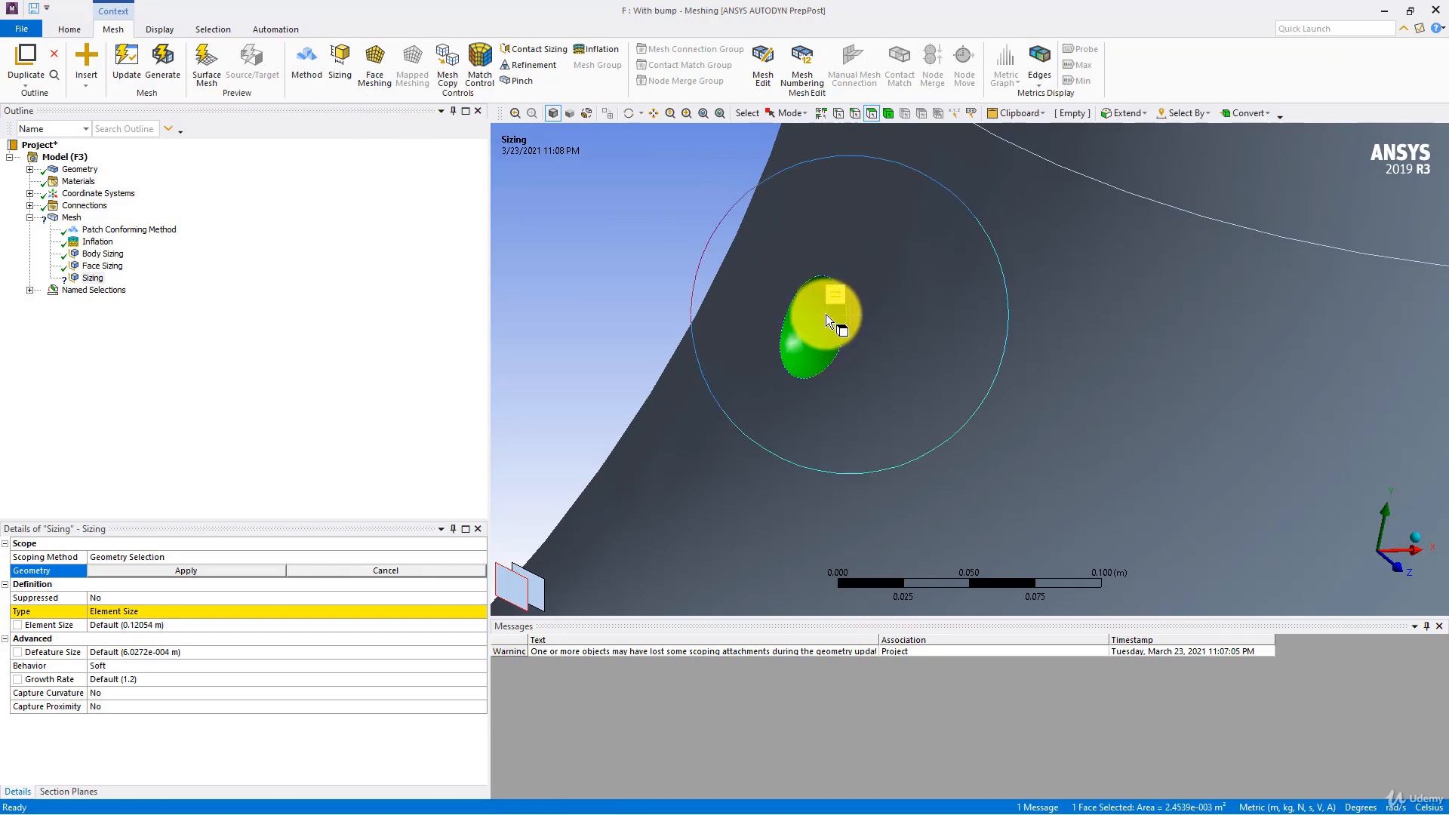
pyautogui.click(217, 566)
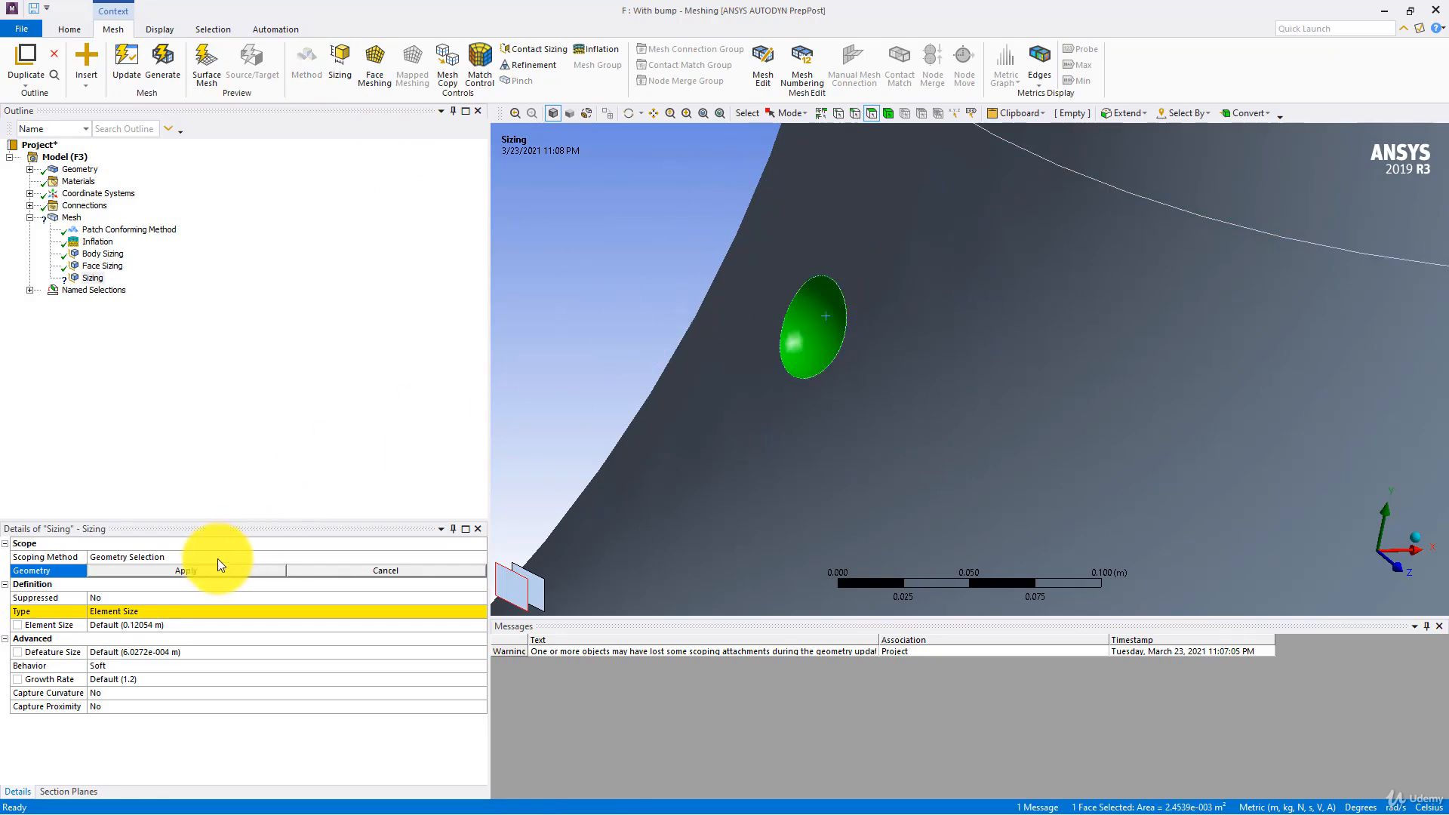
pyautogui.click(139, 624)
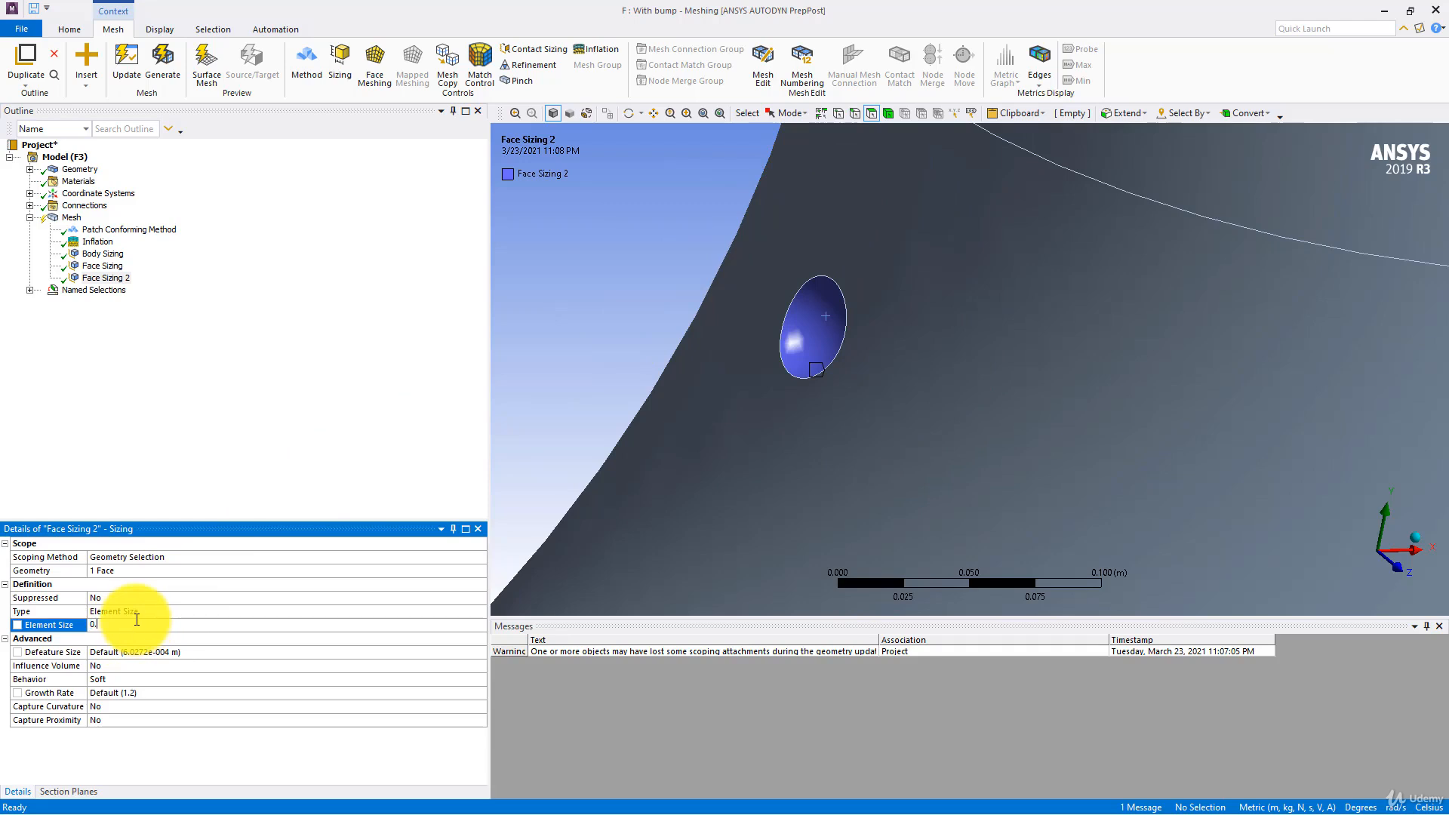
pyautogui.write('0.0005')
# Step: Enable Capture Curvature and Capture Proximity for the bump's face sizing, and generate the mesh
pyautogui.click(124, 703)
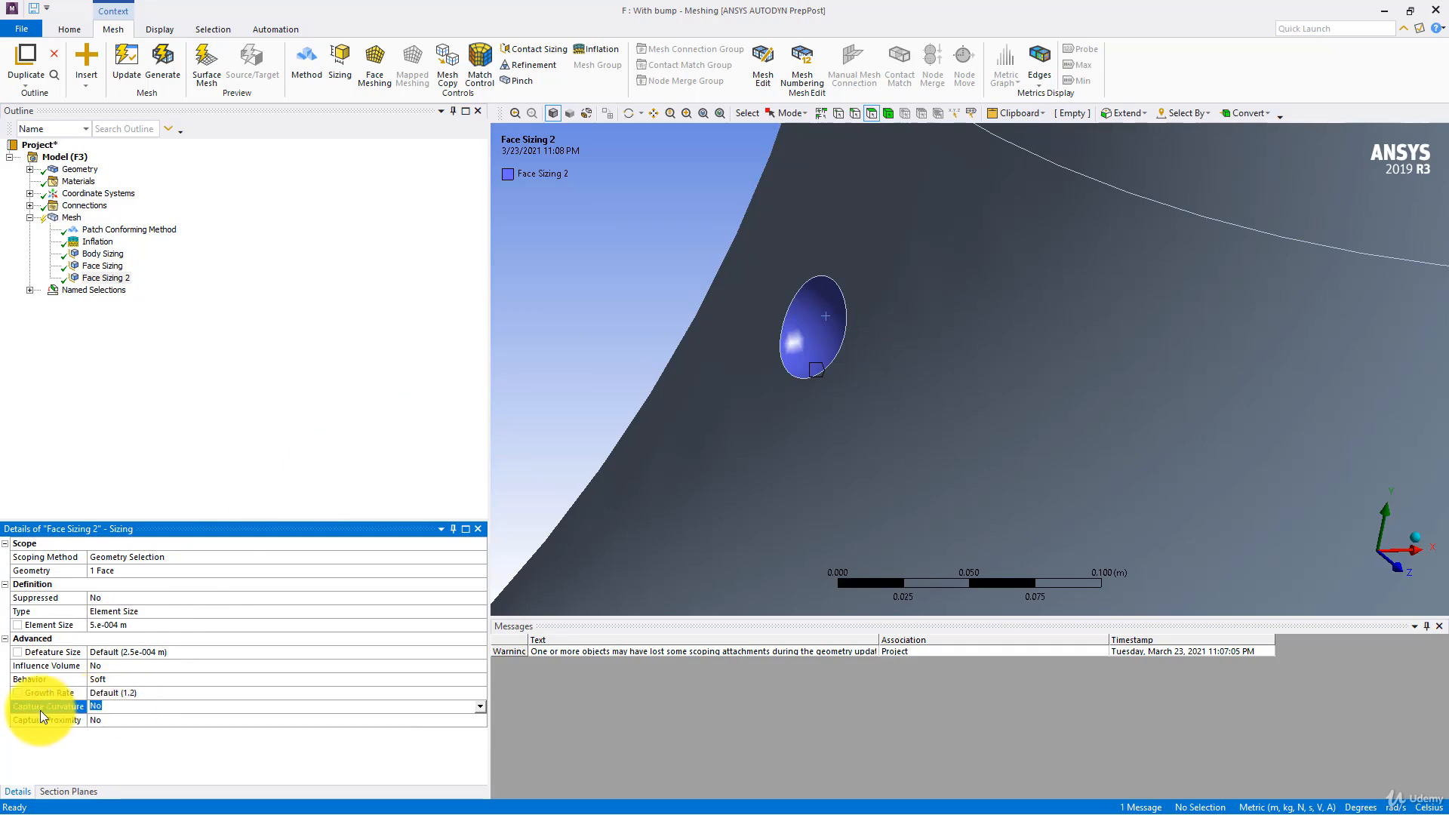
pyautogui.write('y')
pyautogui.click(109, 719)
pyautogui.click(141, 733)
pyautogui.write('y')
pyautogui.click(142, 744)
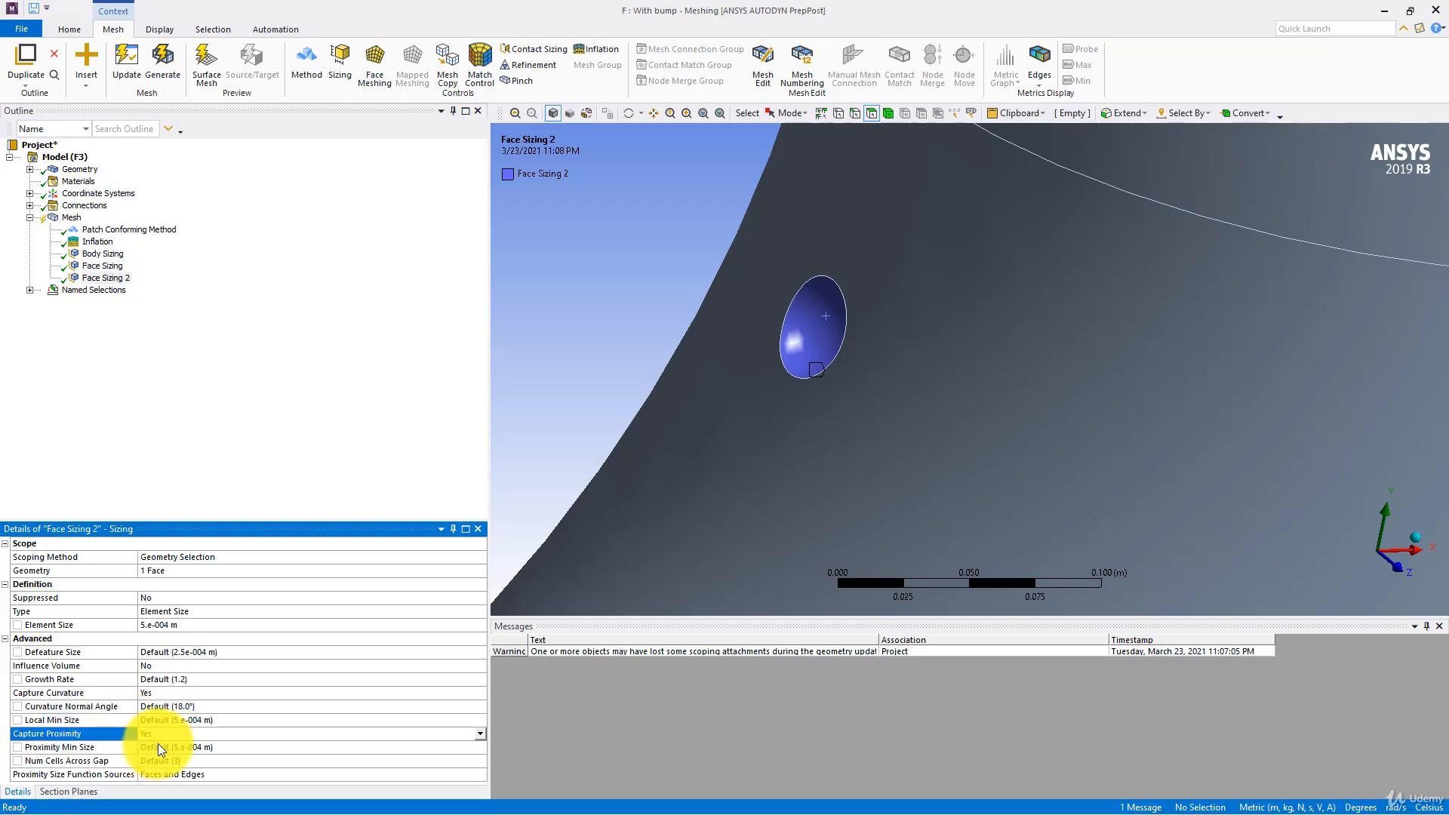
pyautogui.click(163, 71)
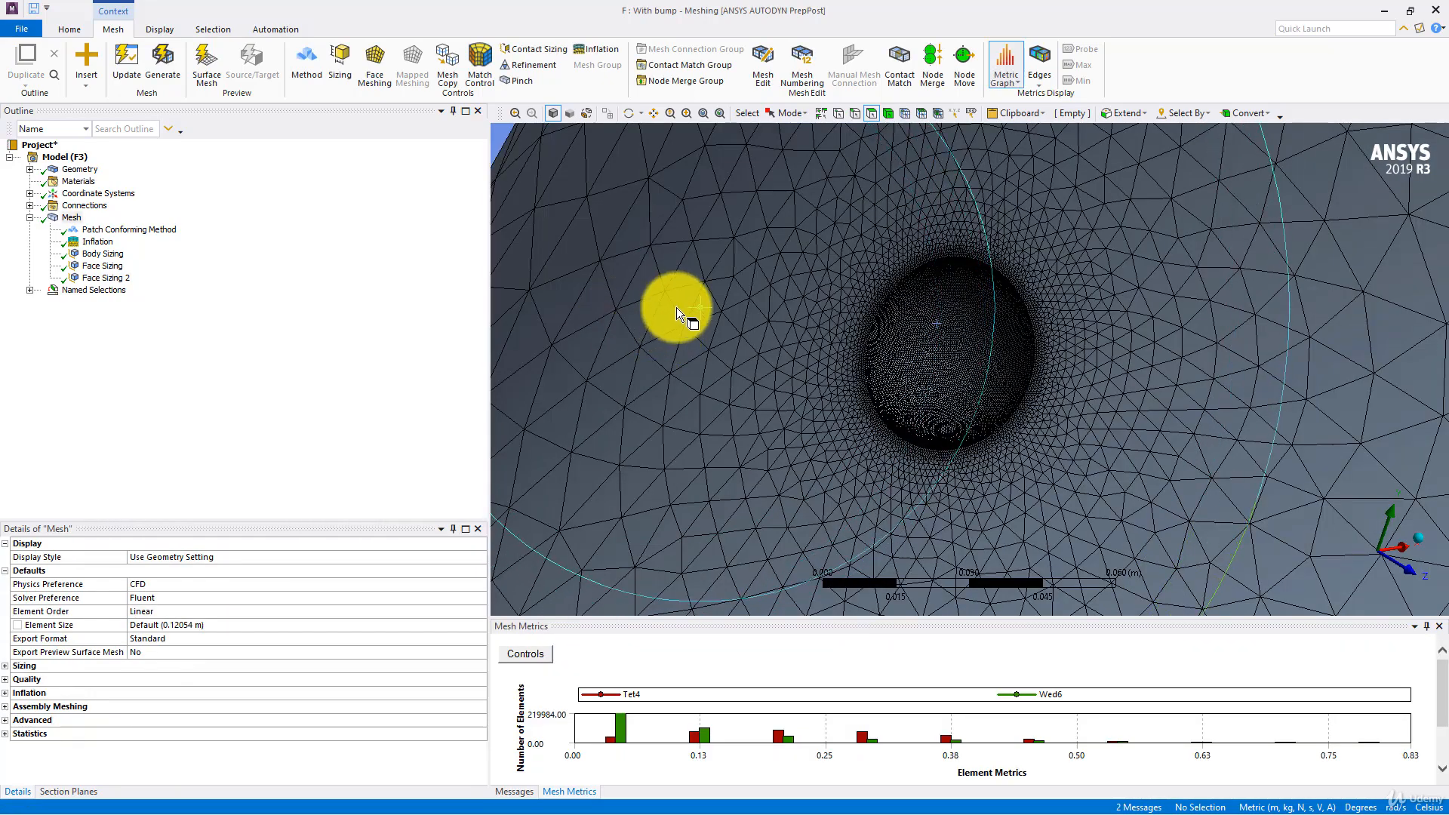
pyautogui.scroll(3, 949, 328)
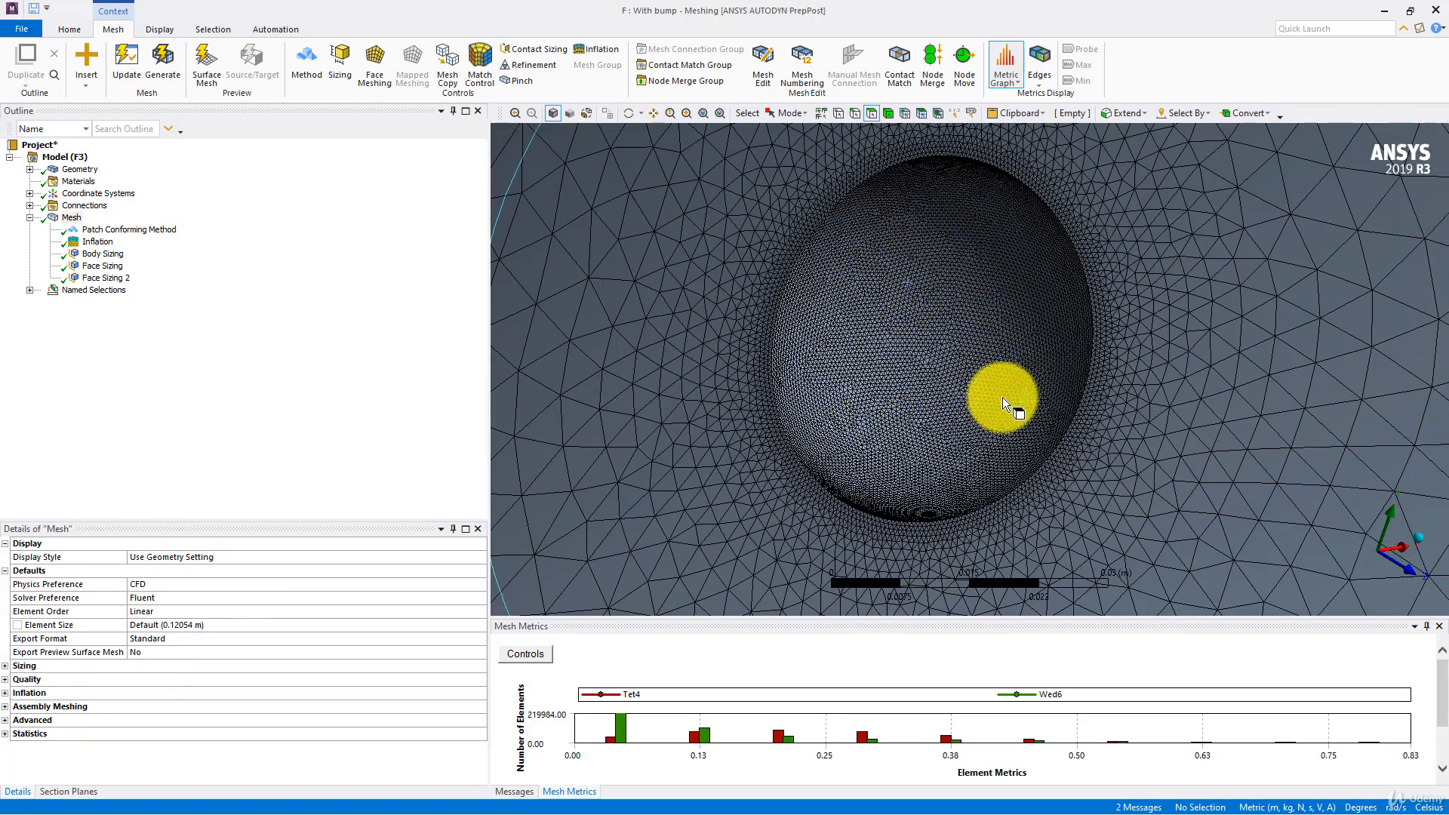
# Step: Set the bump face sizing's element size to 0.001 m and regenerate the mesh
pyautogui.click(109, 278)
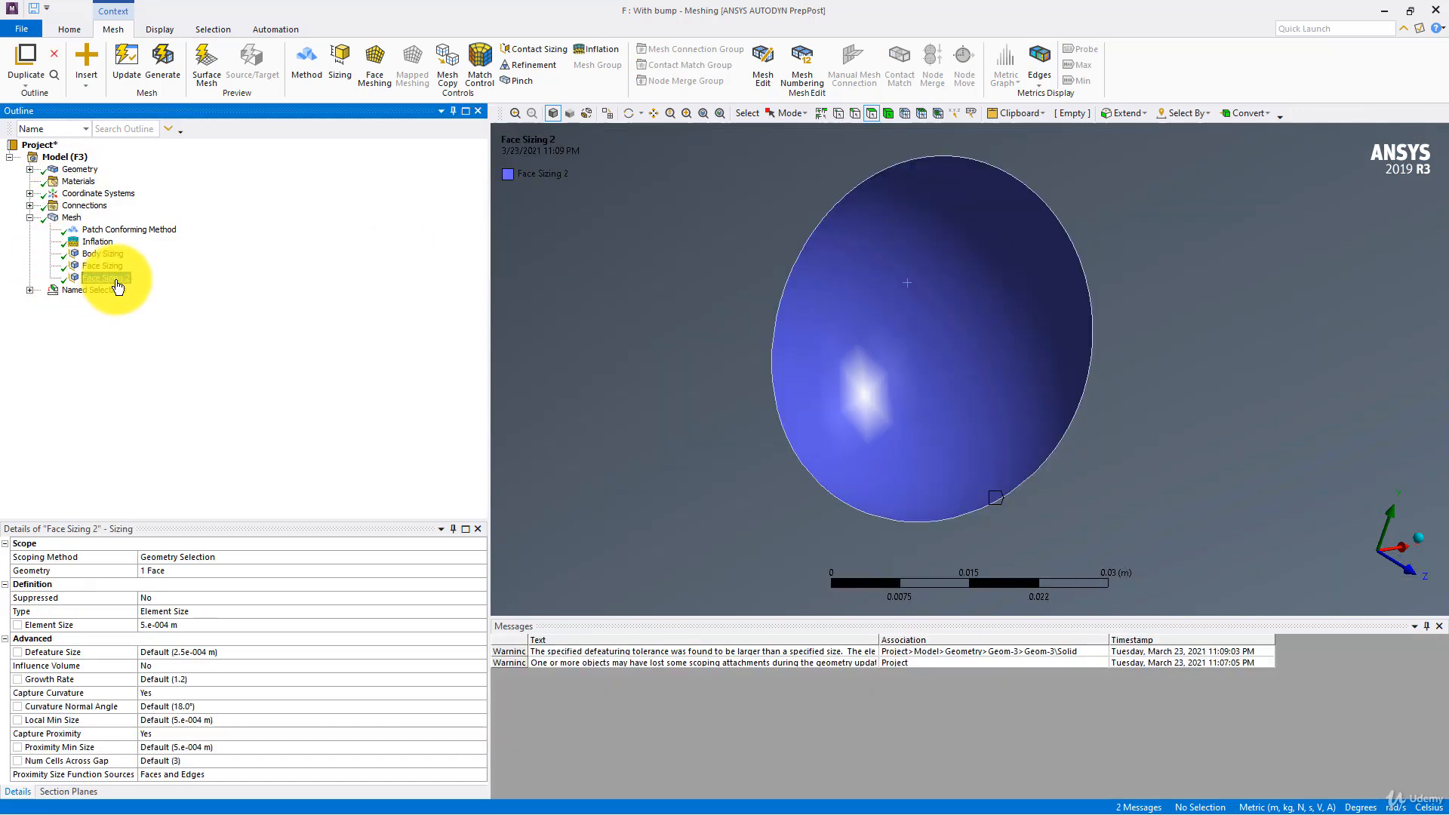
pyautogui.click(167, 625)
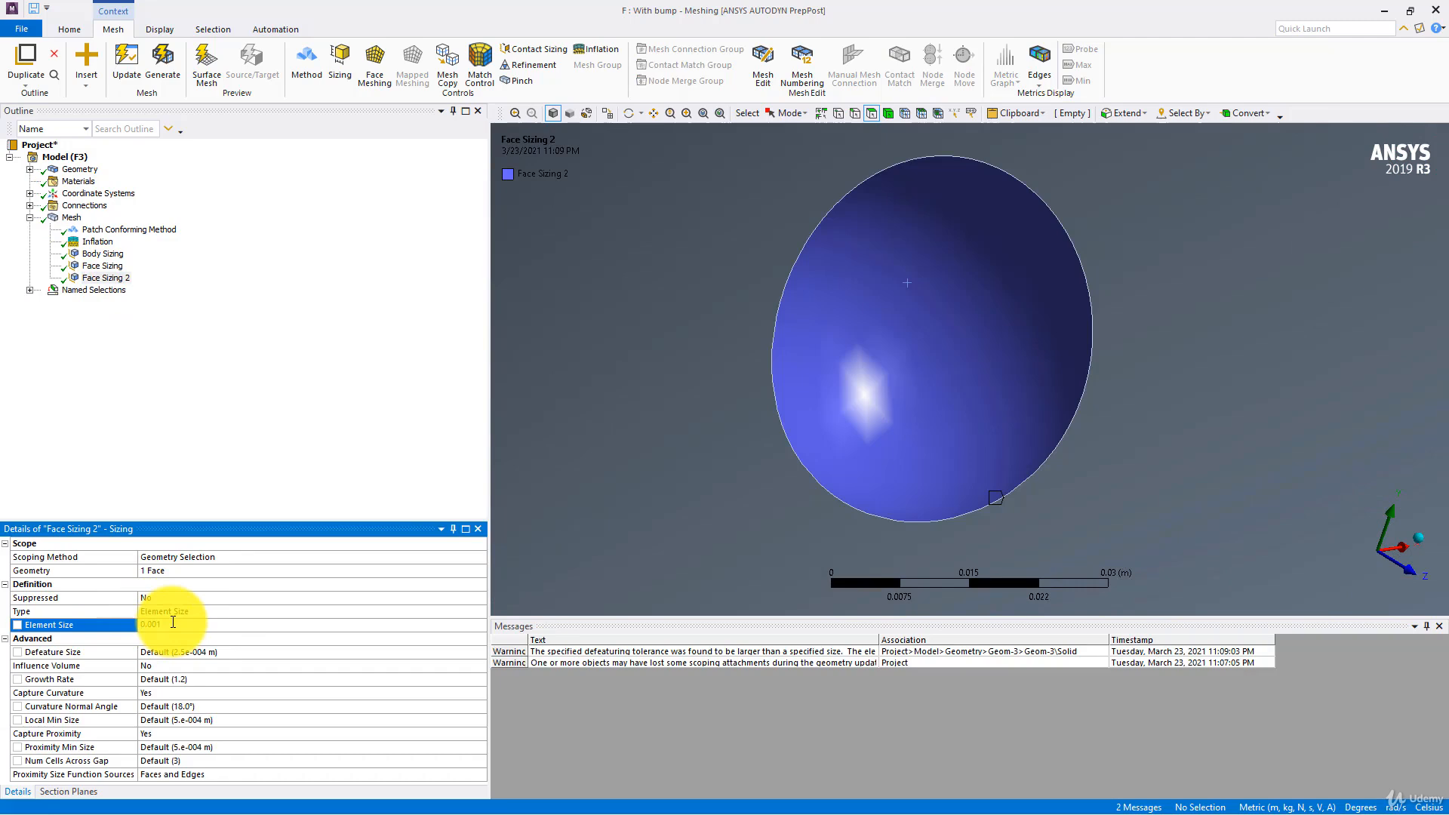
pyautogui.press('Return')
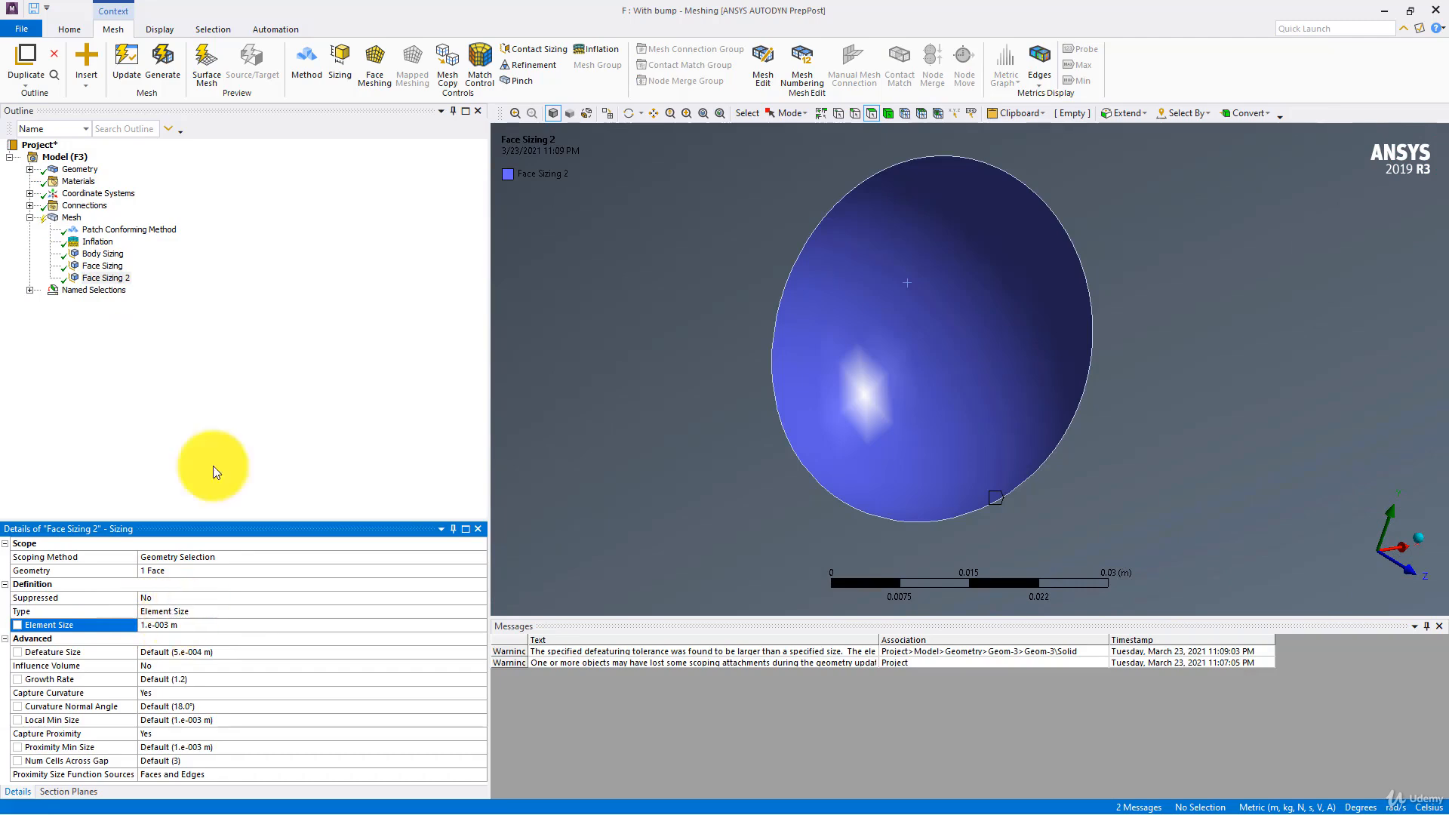
pyautogui.click(161, 73)
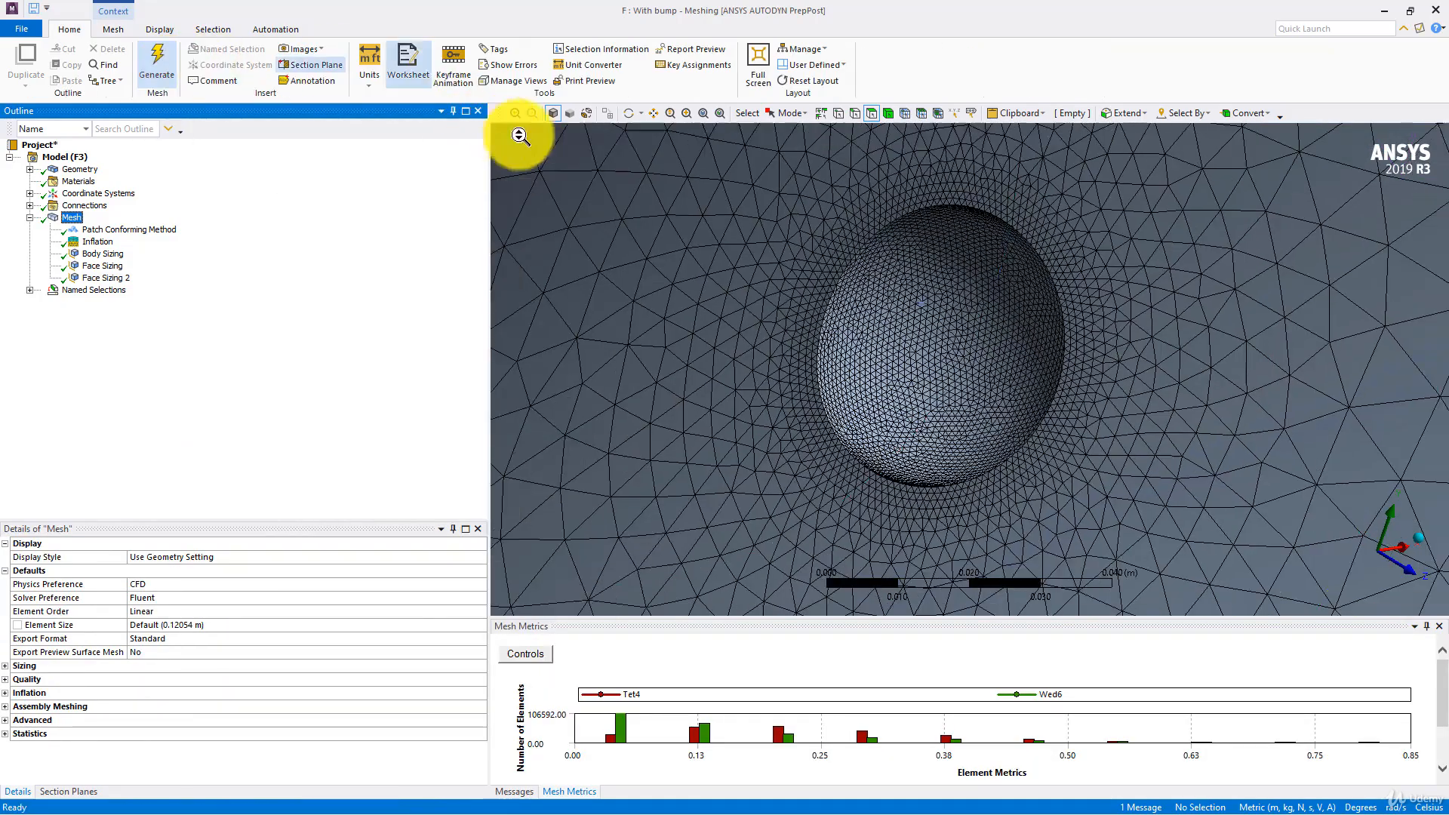
# Step: Cut the mesh with a new vertical section plane running lengthwise through the middle of the main pipe and the bump
pyautogui.moveTo(520, 136); pyautogui.dragTo(845, 277)
pyautogui.moveTo(845, 278); pyautogui.dragTo(964, 194, button='middle')
pyautogui.moveTo(847, 318); pyautogui.dragTo(670, 384, button='middle')
pyautogui.scroll(1, 670, 385)
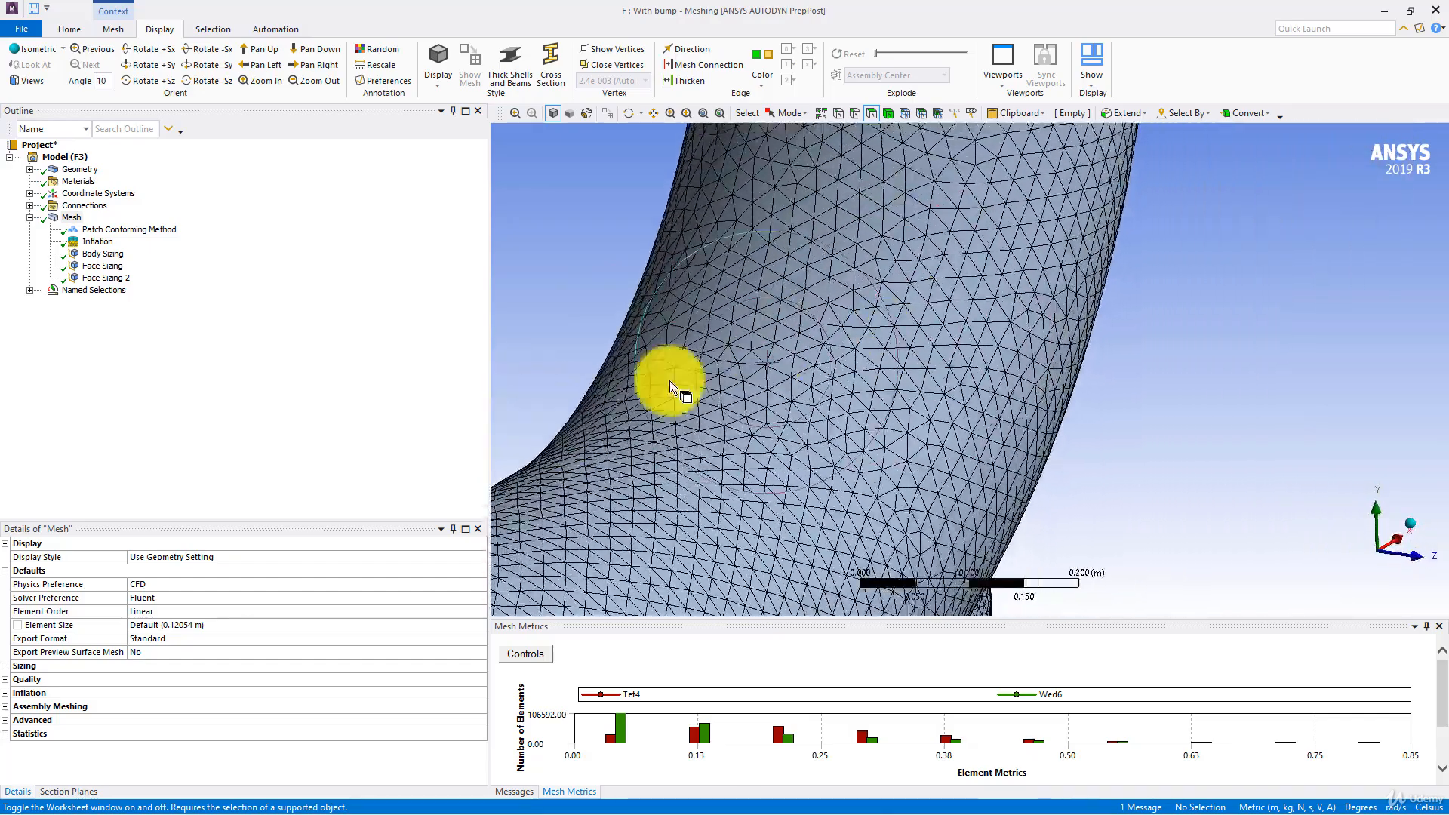
pyautogui.click(79, 791)
pyautogui.scroll(-4, 896, 327)
pyautogui.scroll(-4, 897, 327)
pyautogui.moveTo(896, 335); pyautogui.dragTo(770, 369, button='middle')
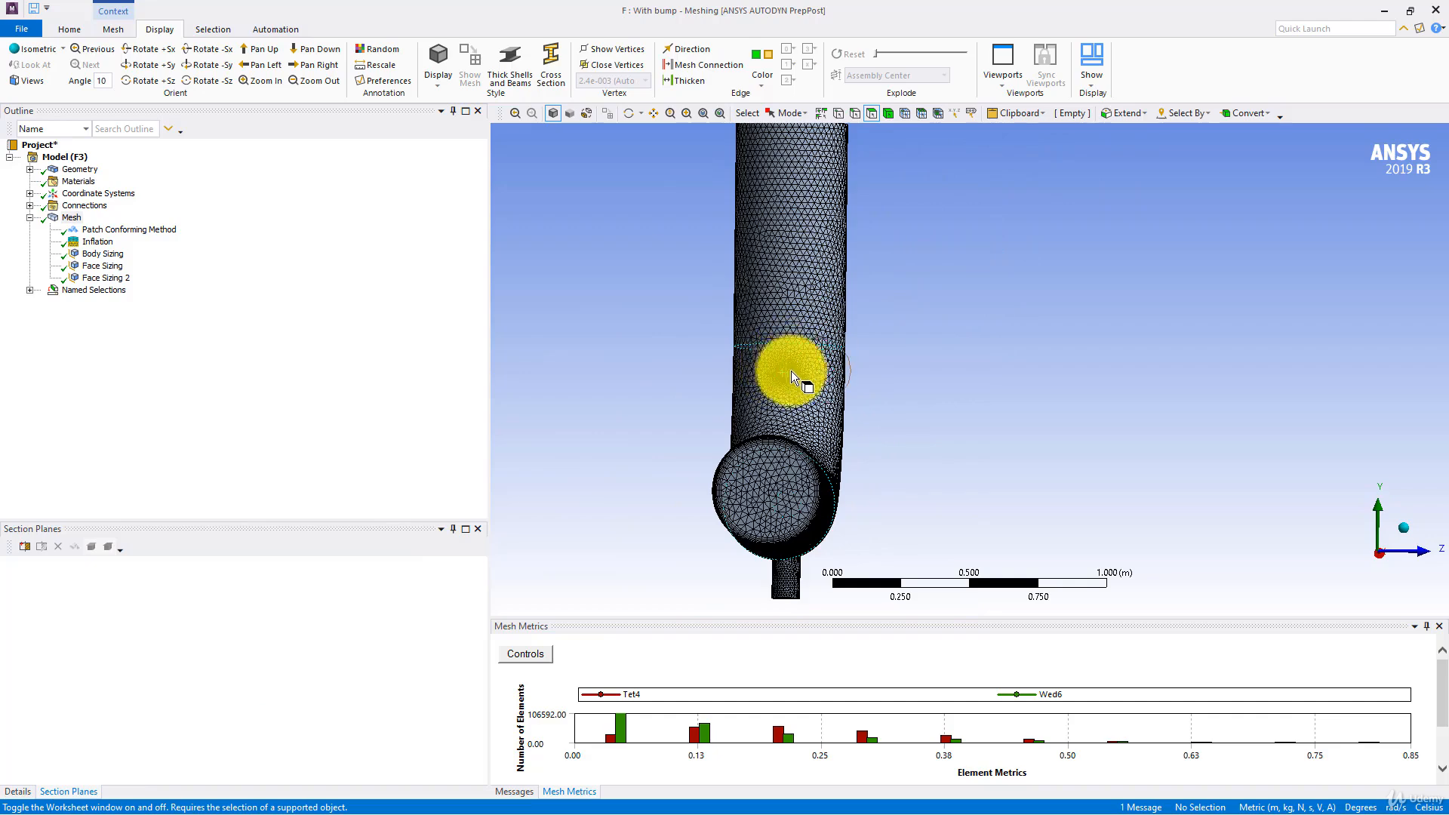
pyautogui.scroll(2, 808, 370)
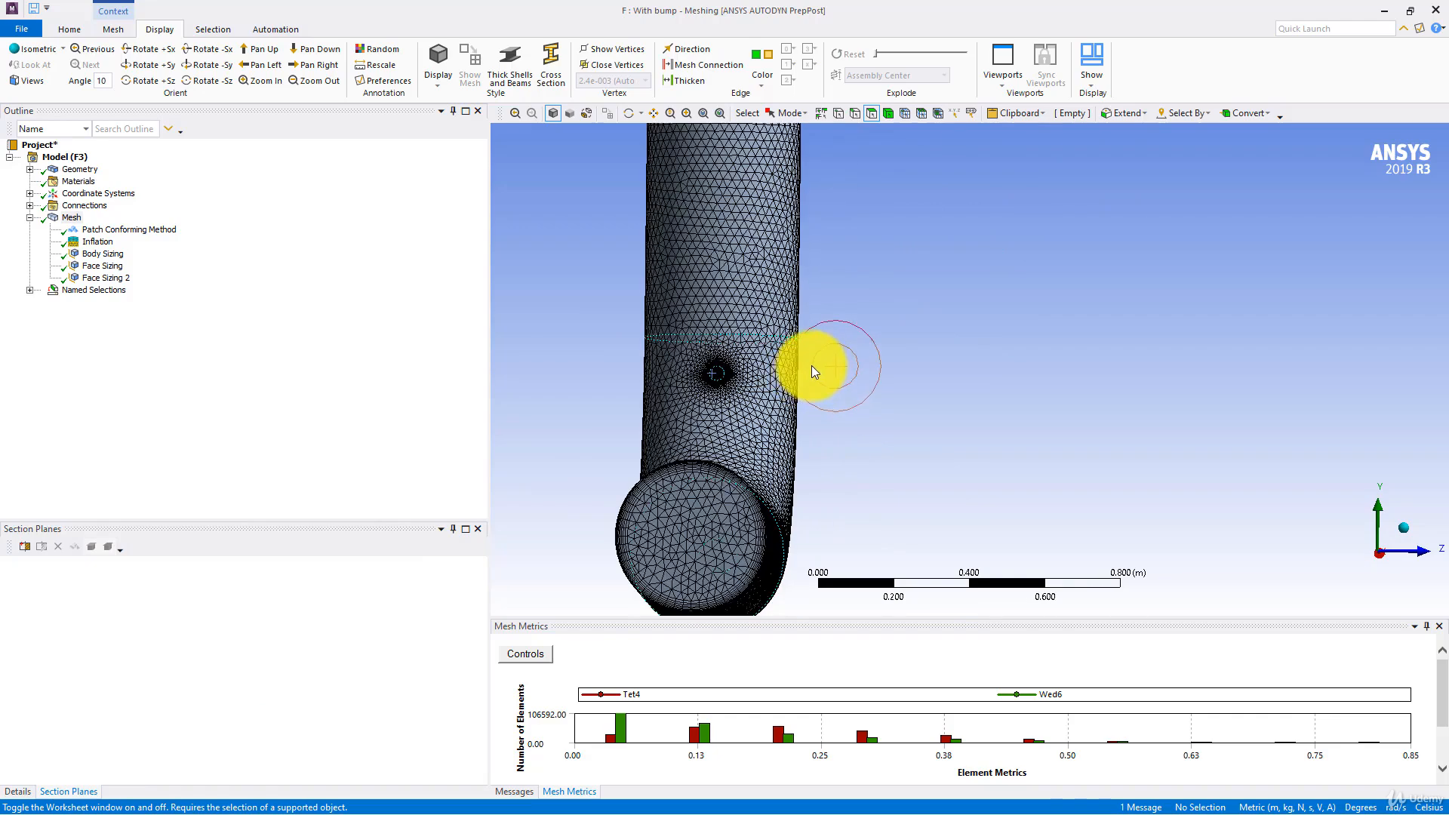
pyautogui.scroll(-5, 821, 347)
pyautogui.keyDown('ctrl'); pyautogui.moveTo(832, 339); pyautogui.dragTo(789, 338, button='middle'); pyautogui.keyUp('ctrl')
pyautogui.moveTo(691, 366); pyautogui.dragTo(705, 388, button='middle')
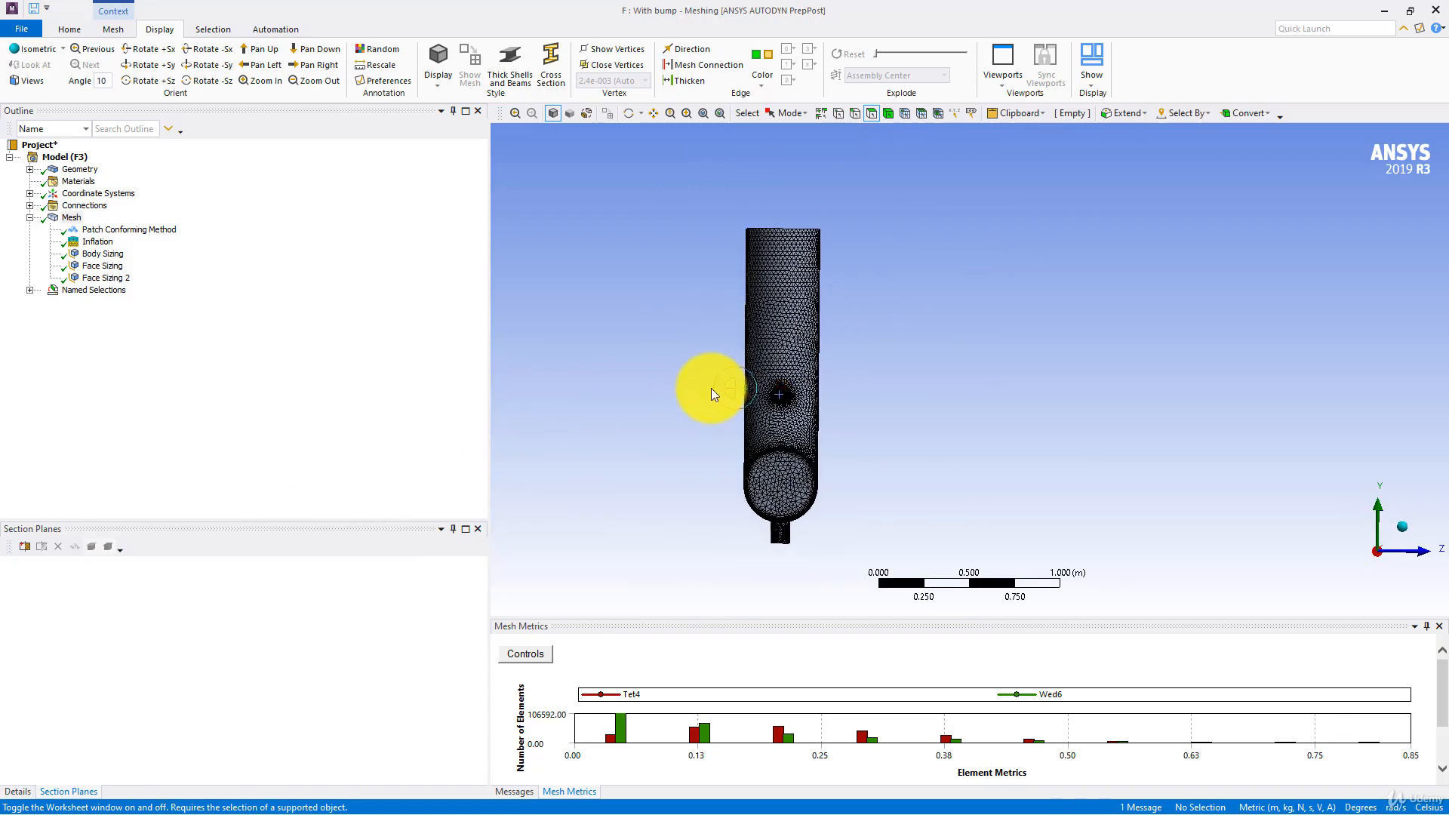
pyautogui.click(23, 546)
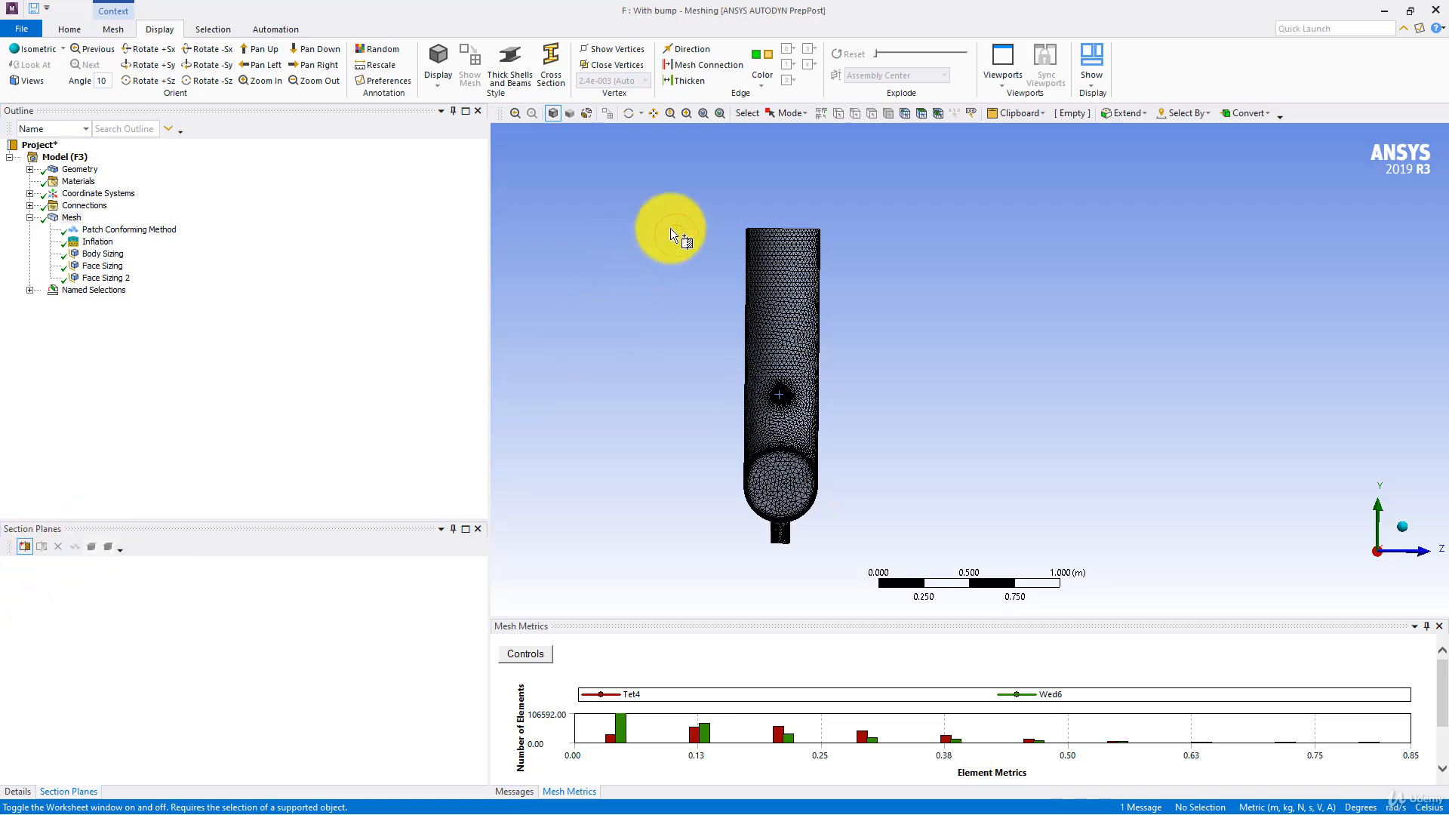
pyautogui.moveTo(787, 189); pyautogui.dragTo(786, 369)
pyautogui.moveTo(777, 461); pyautogui.dragTo(783, 545)
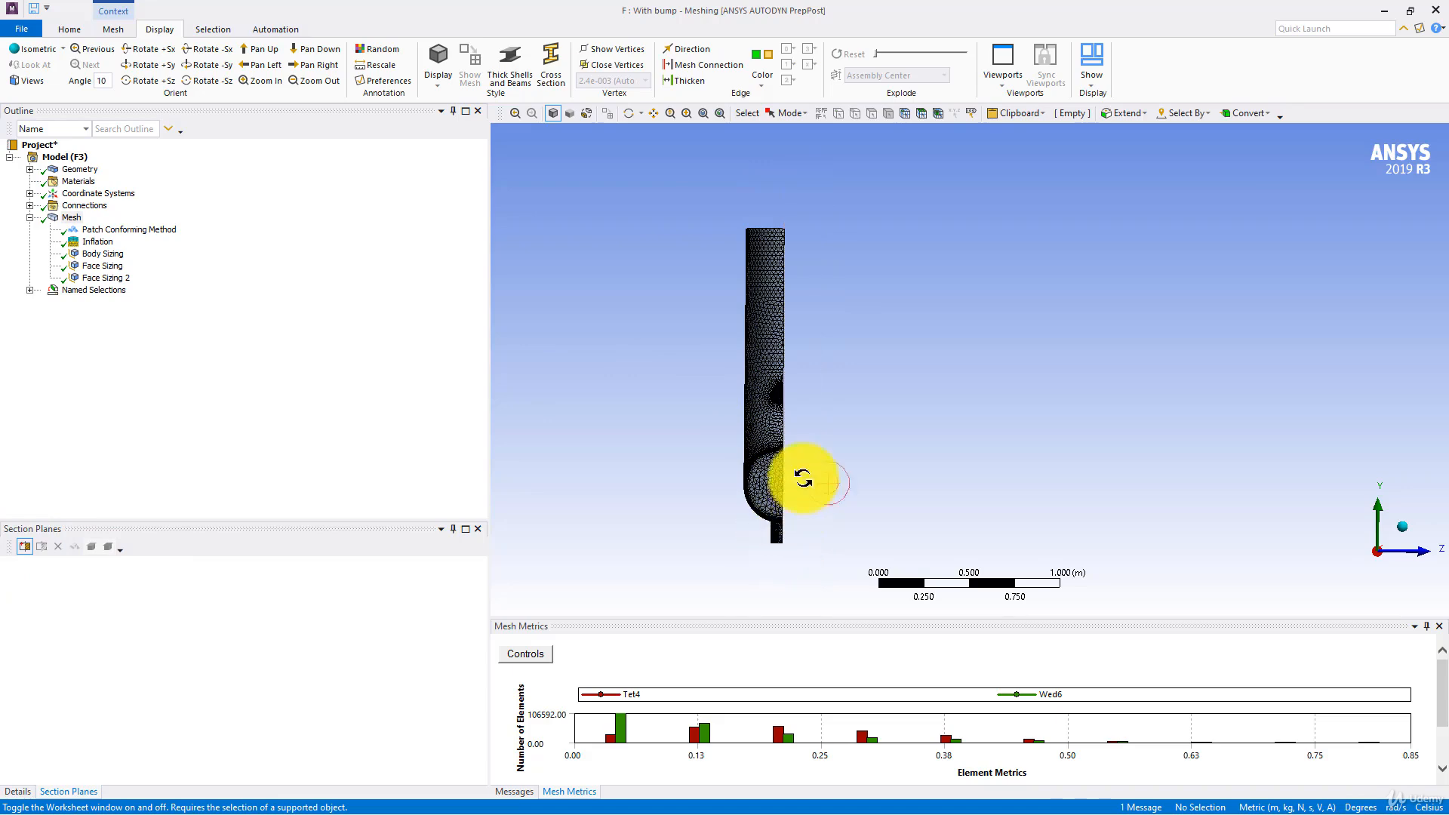
pyautogui.click(74, 548)
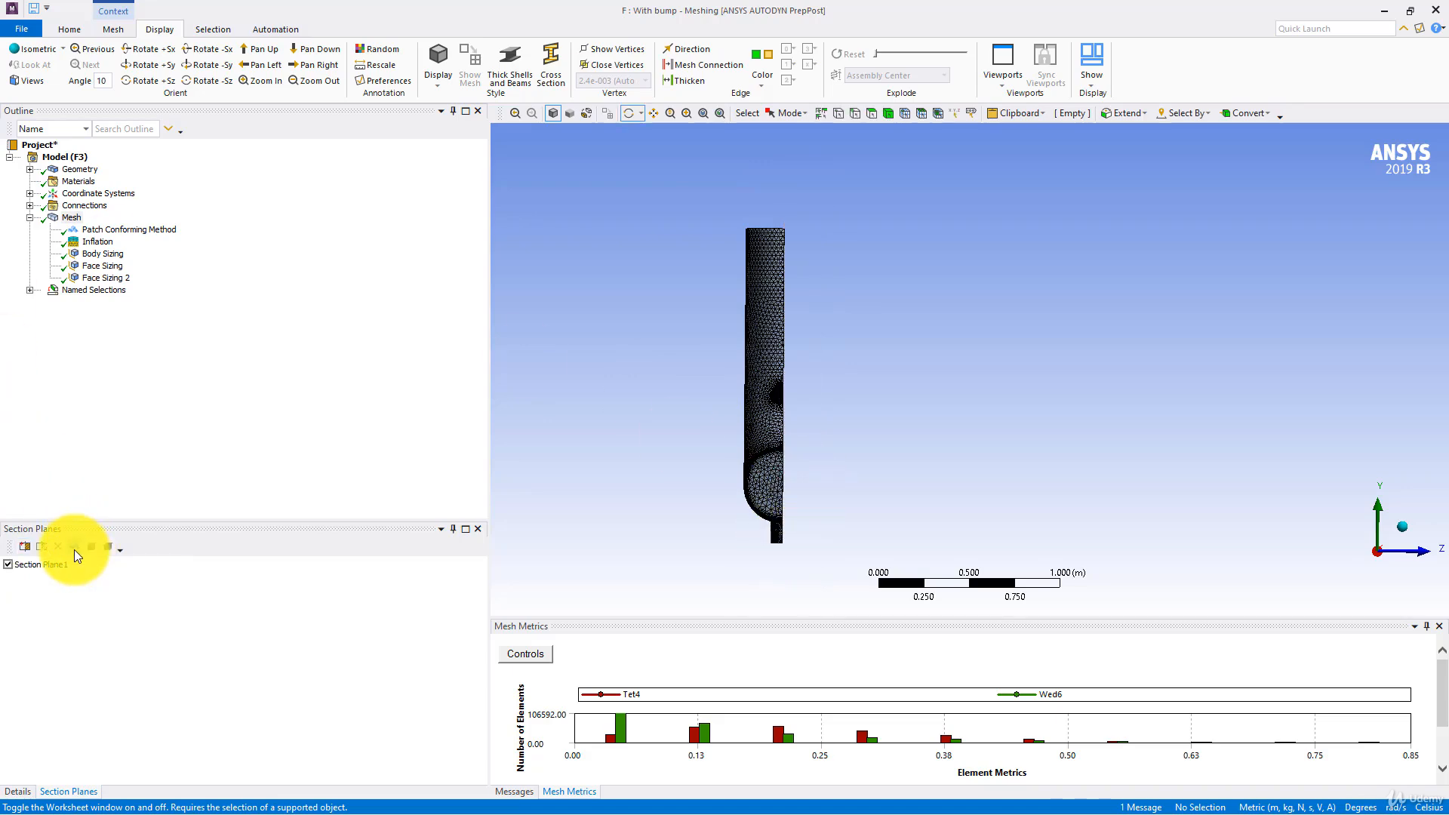
# Step: Examine the sectioned mesh around the bump, the inflation layers along the pipe walls and the small inlet junction
pyautogui.click(855, 408)
pyautogui.scroll(10, 773, 420)
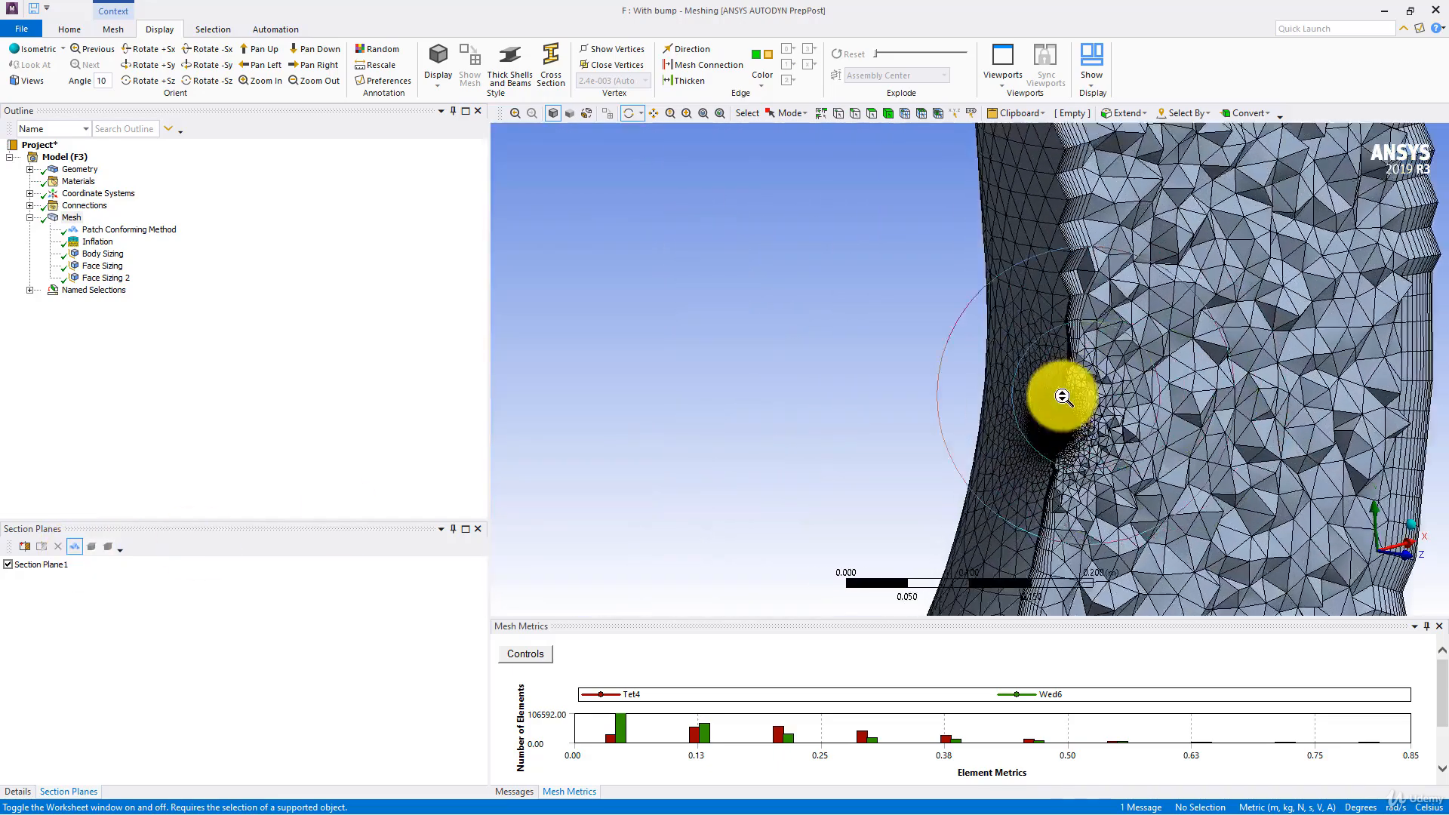
pyautogui.moveTo(1140, 421); pyautogui.dragTo(806, 269)
pyautogui.scroll(8, 930, 330)
pyautogui.scroll(-10, 831, 297)
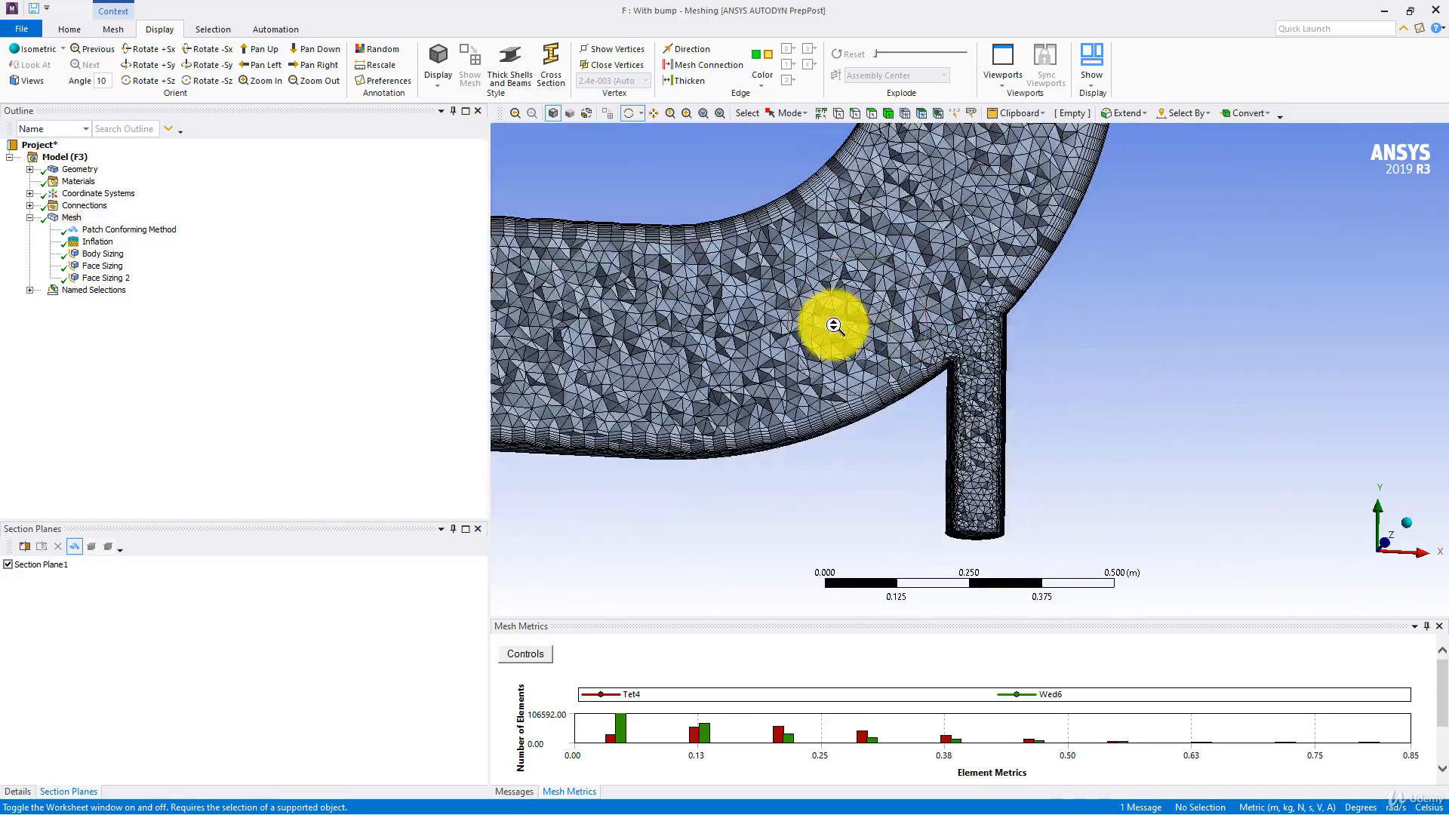
pyautogui.moveTo(834, 323); pyautogui.dragTo(916, 398)
pyautogui.scroll(8, 850, 343)
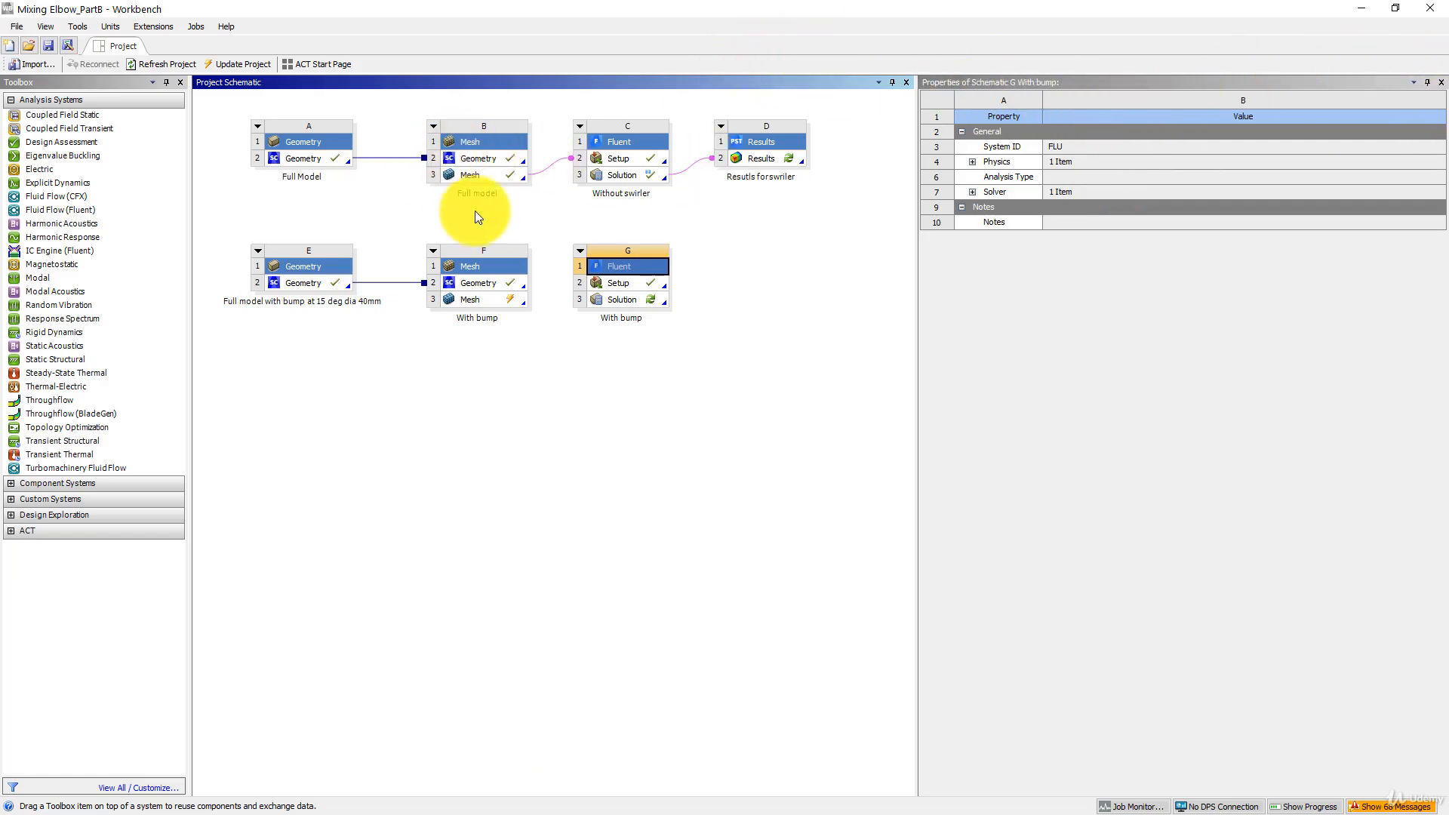
# Step: Update the With bump system's mesh in Workbench and link it to the setup of the With bump Fluent system
pyautogui.rightClick(486, 299)
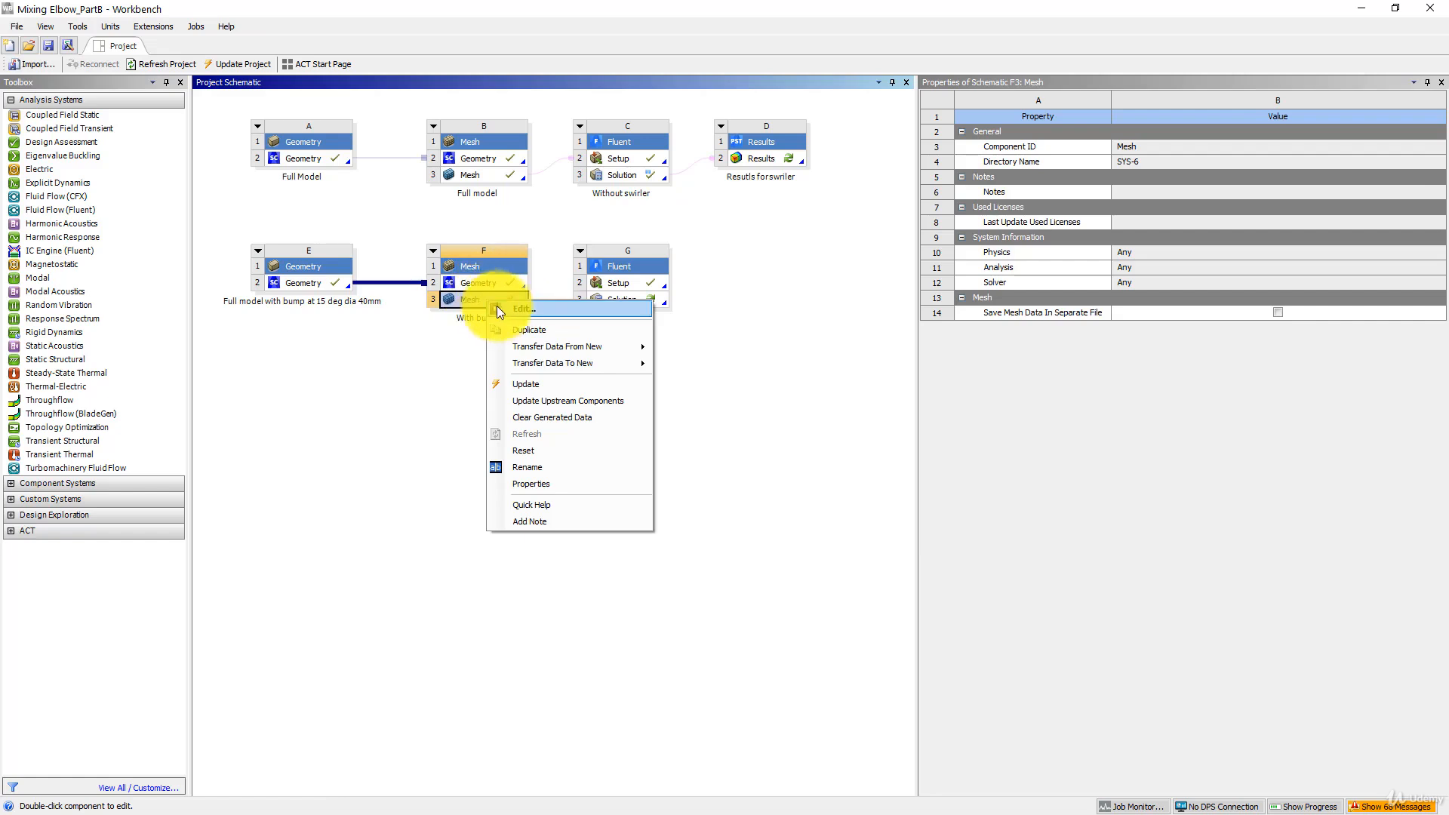
pyautogui.click(539, 385)
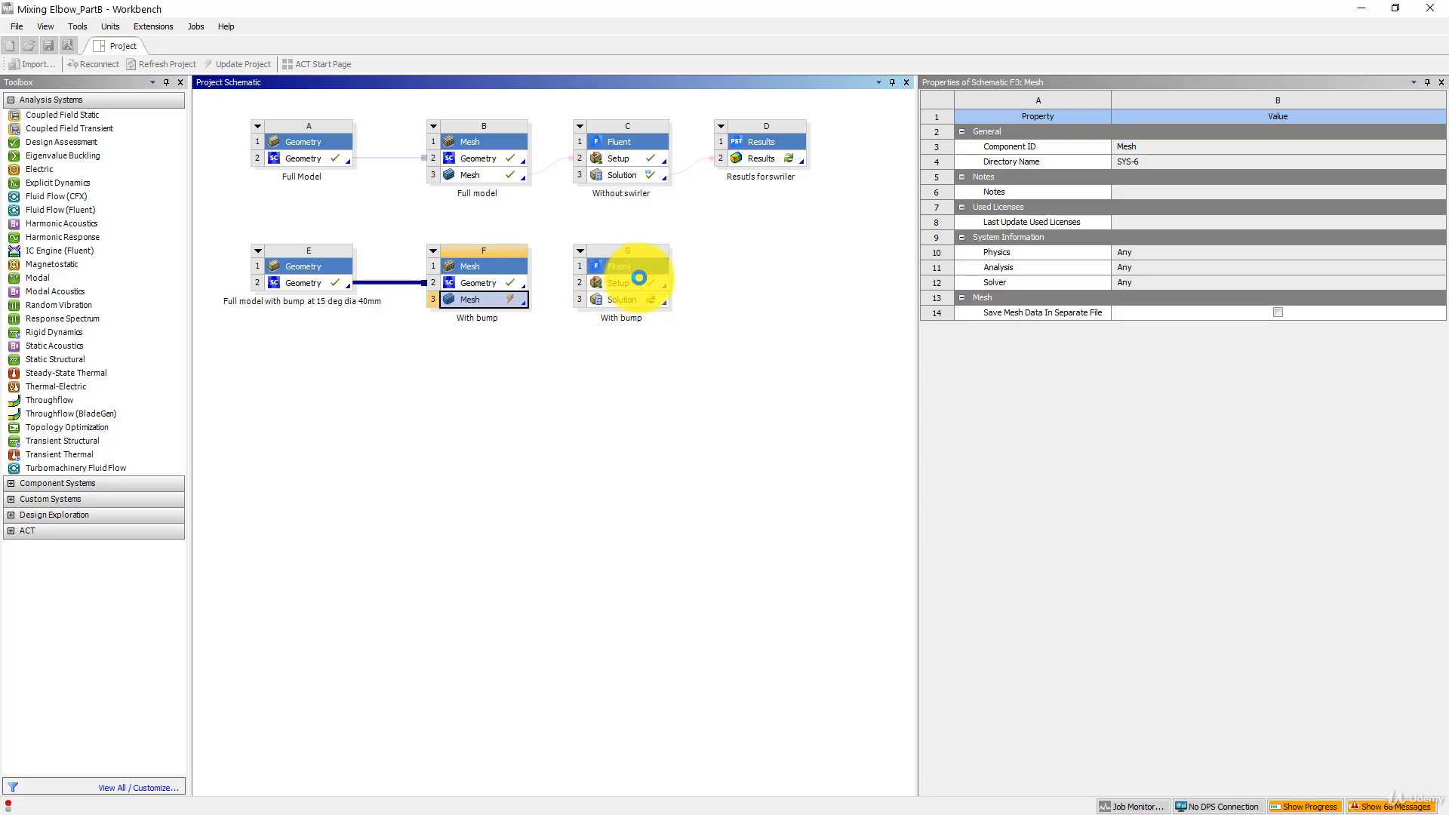
pyautogui.moveTo(478, 302); pyautogui.dragTo(619, 286)
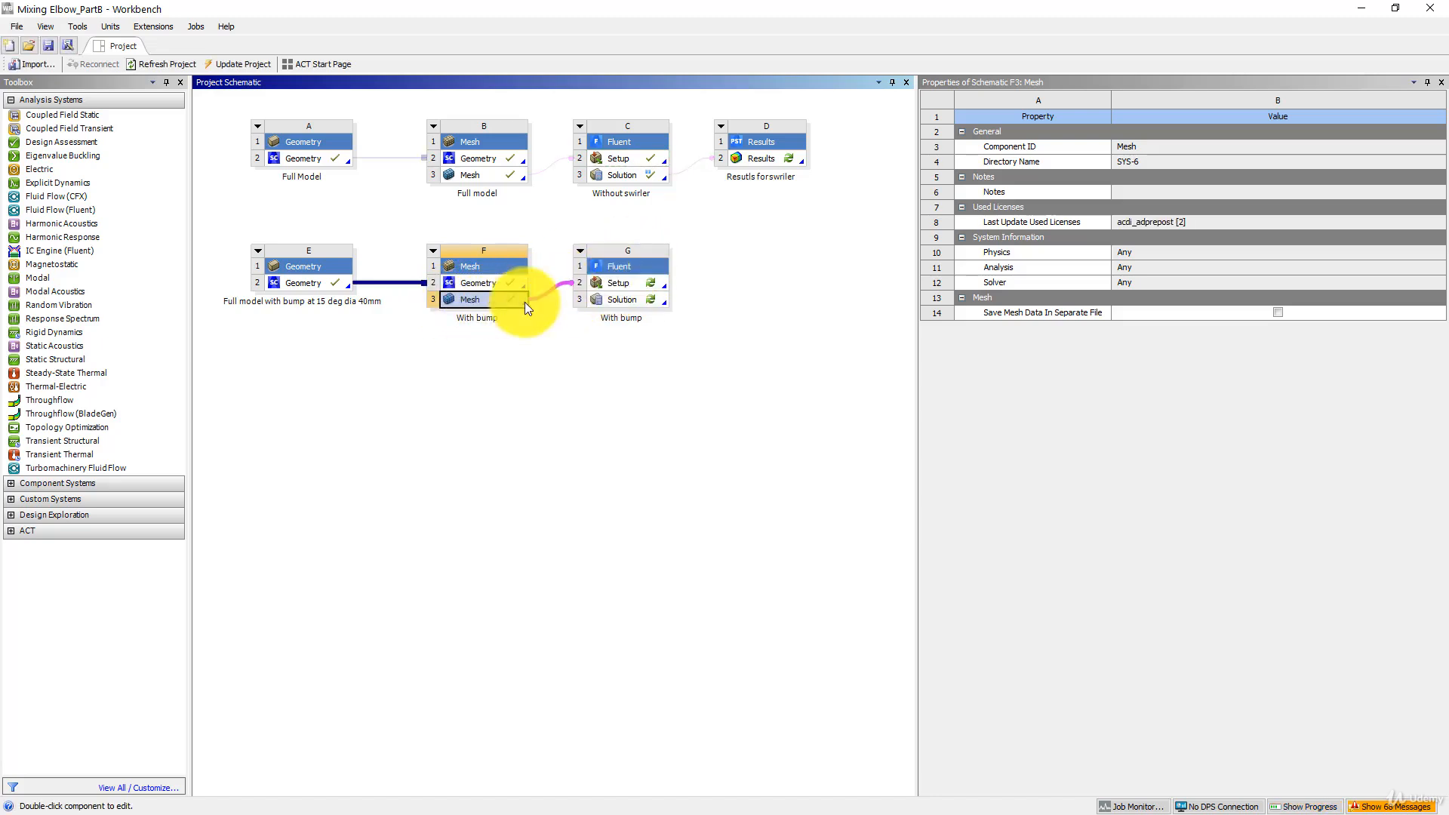
# Step: Launch Fluent from the With bump setup in 3D with 4 parallel processes, and dismiss the zone compatibility notice
pyautogui.doubleClick(628, 282)
pyautogui.click(704, 466)
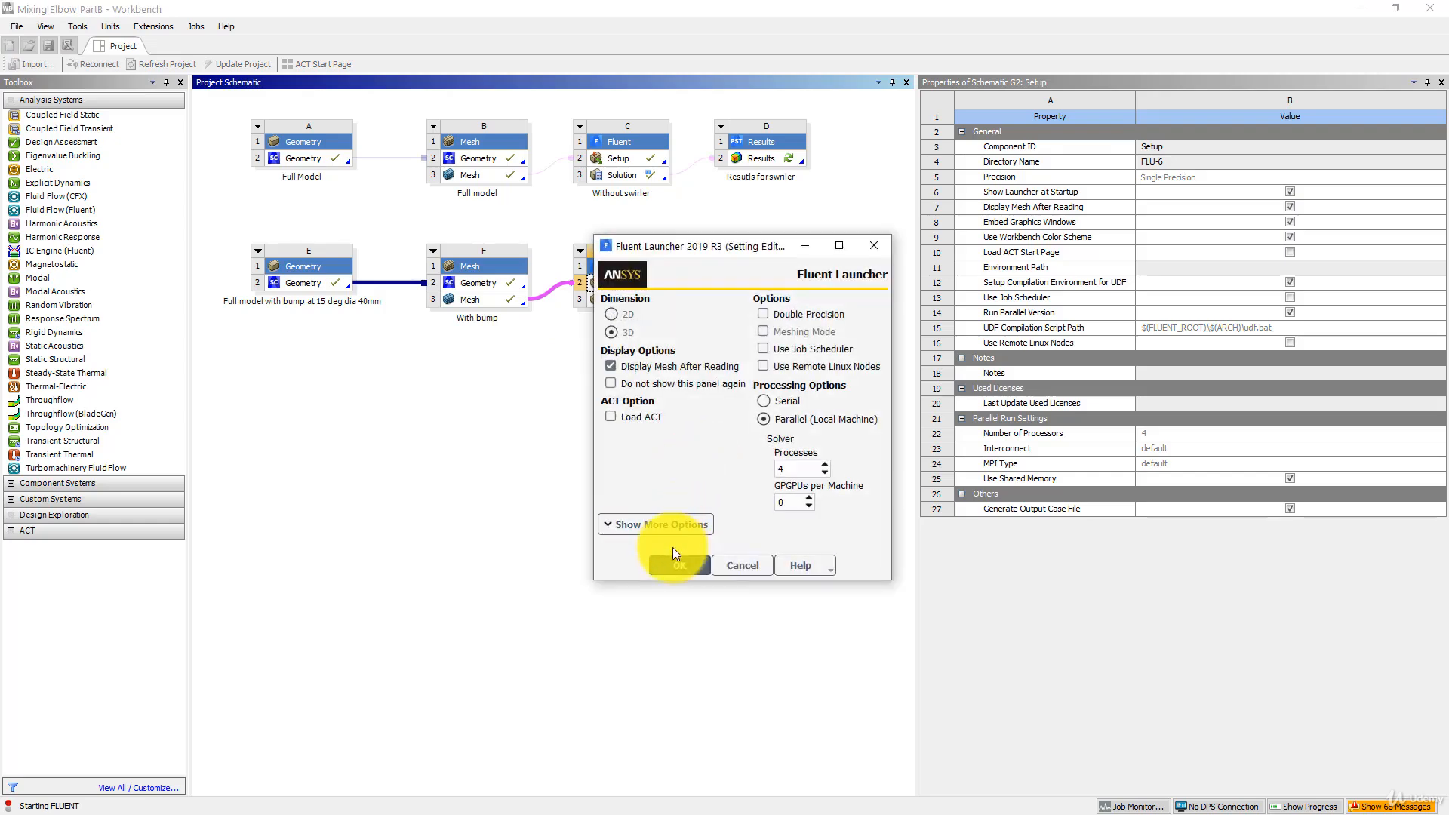
pyautogui.click(677, 563)
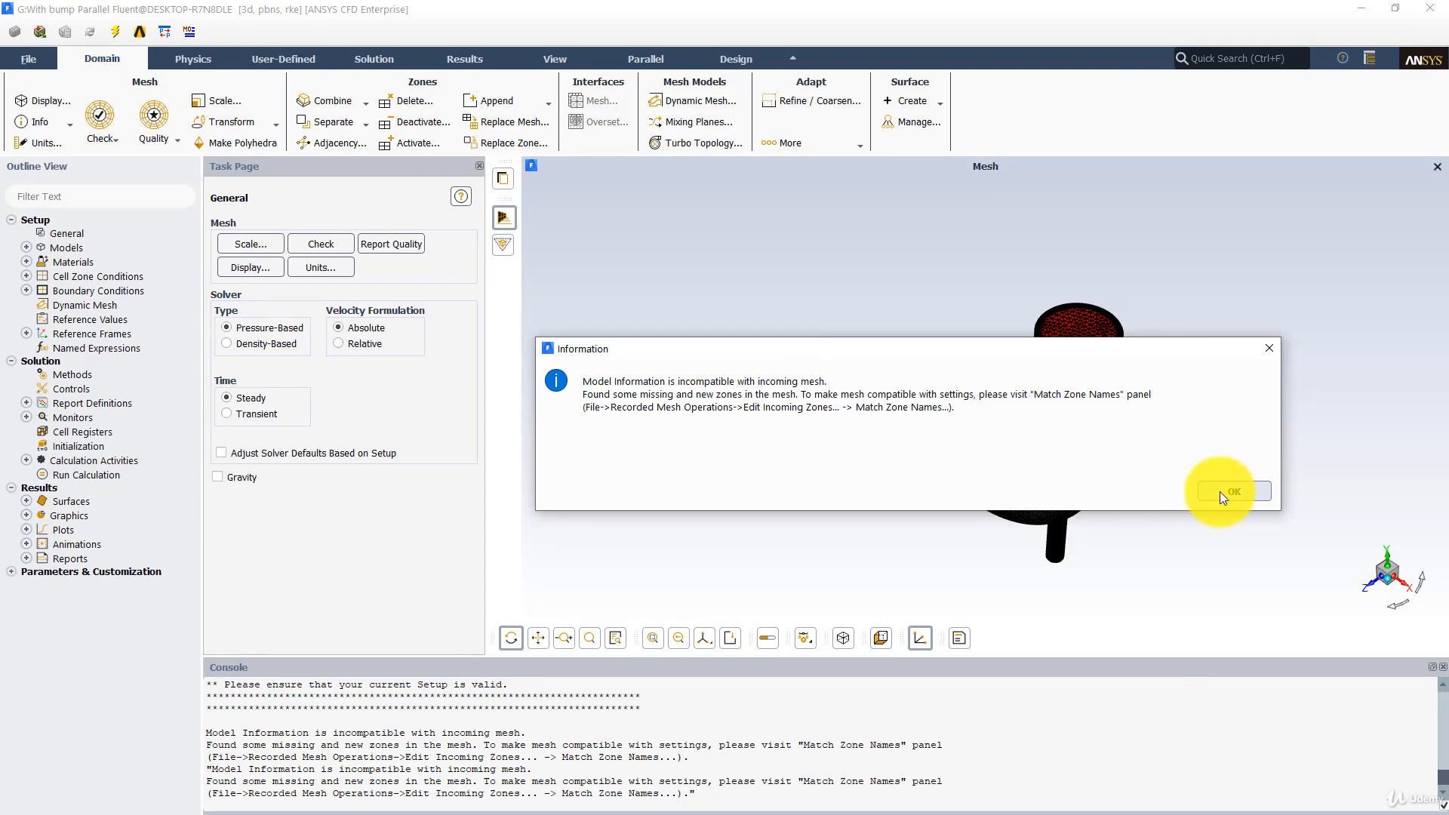
pyautogui.click(1221, 492)
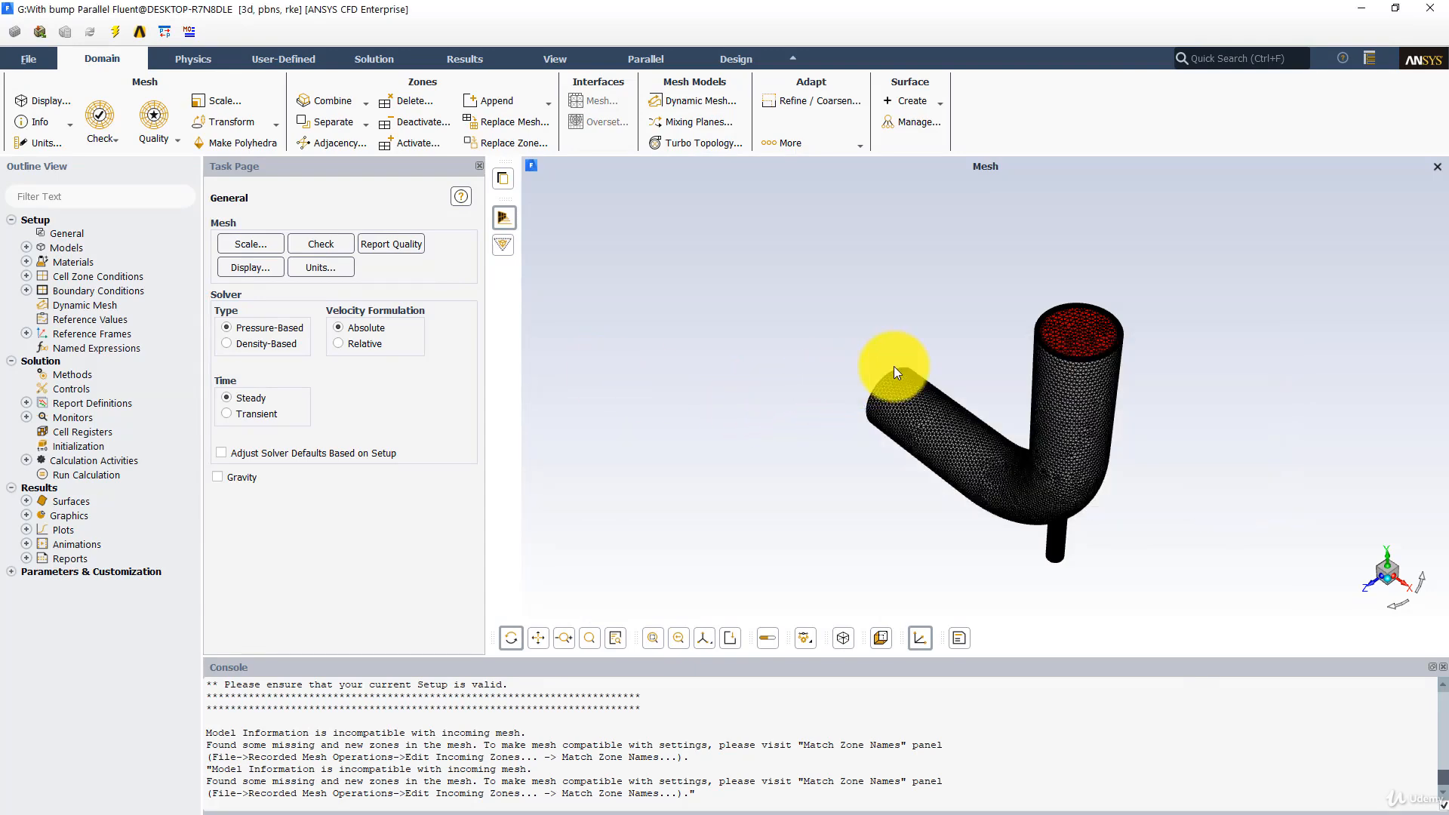
pyautogui.scroll(5, 1003, 406)
pyautogui.scroll(-3, 1000, 391)
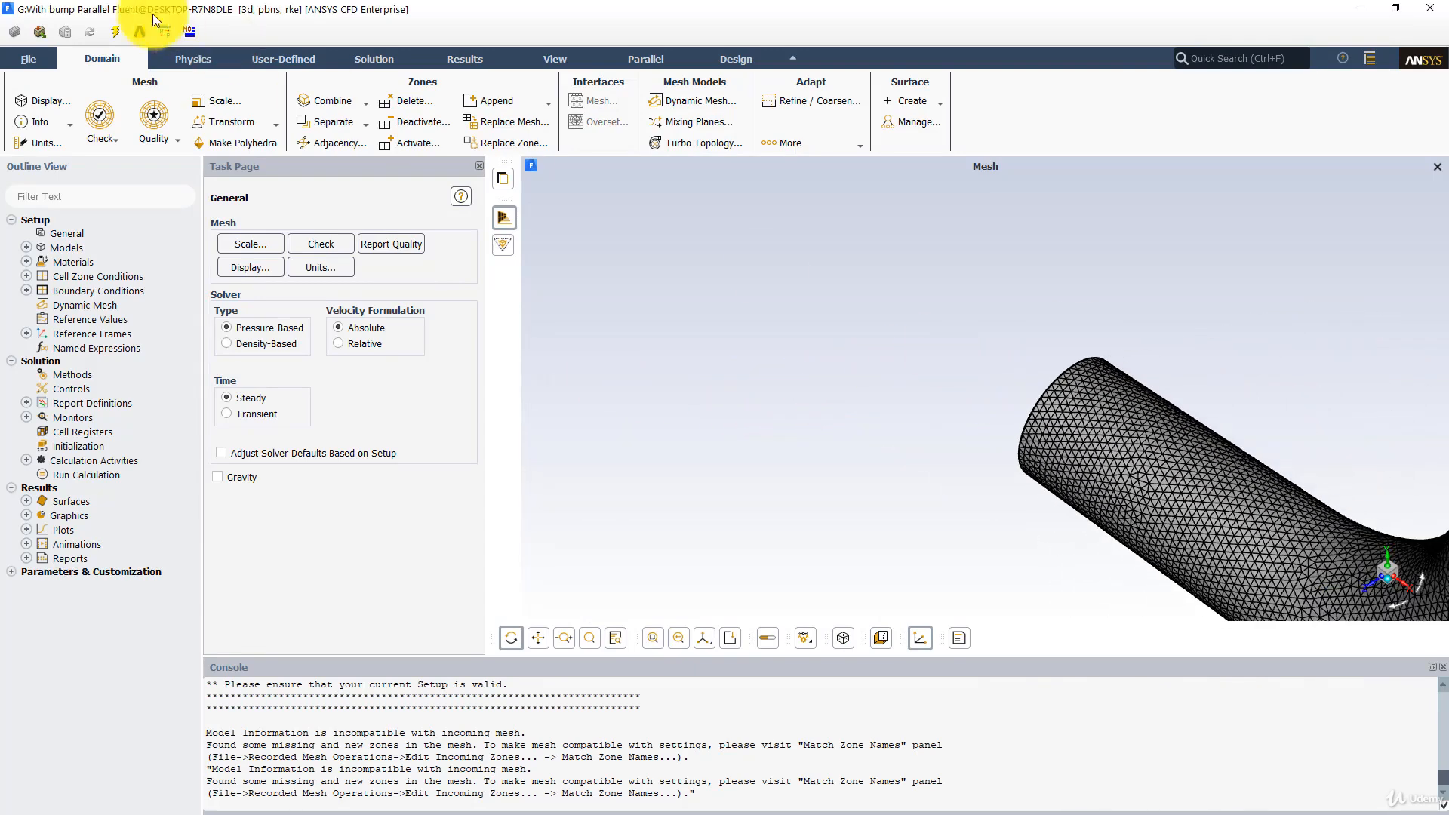
# Step: Match the missing zone geom-2_solid to the new zone geom-3_solid among the incoming mesh zones and accept the unmatched new bump zone
pyautogui.click(28, 61)
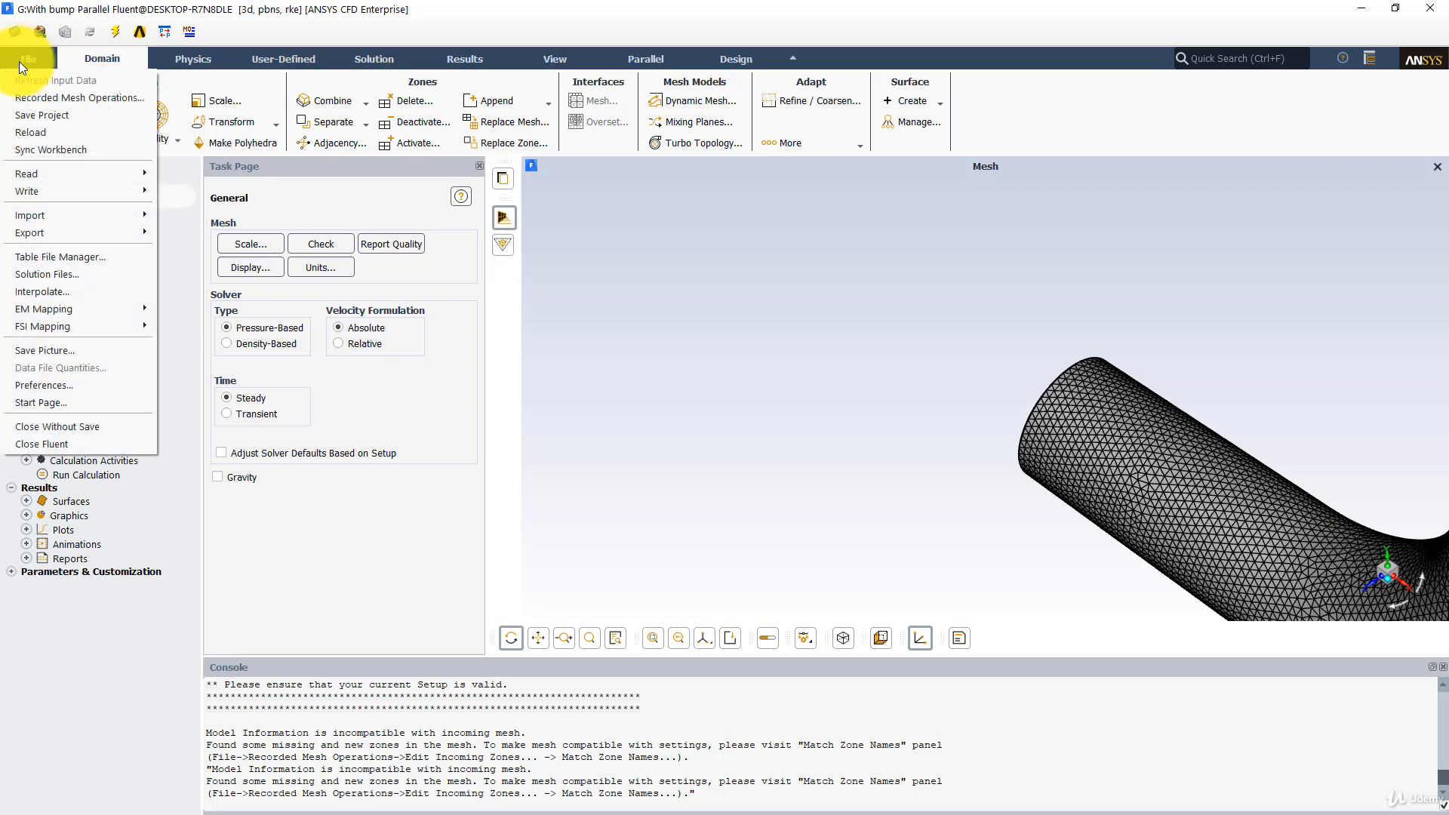
pyautogui.click(42, 101)
pyautogui.click(256, 613)
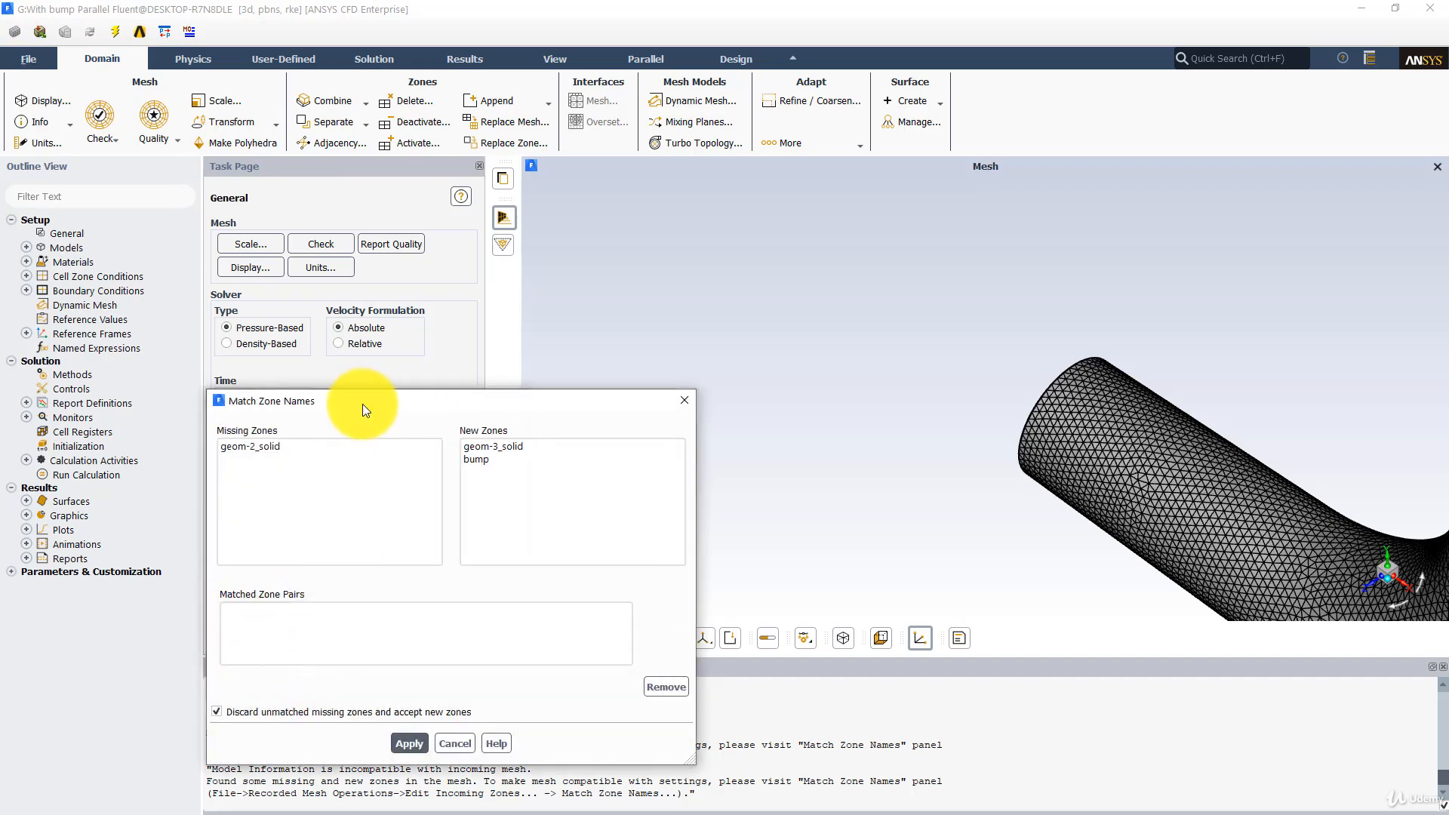
pyautogui.moveTo(363, 404); pyautogui.dragTo(646, 257)
pyautogui.click(568, 297)
pyautogui.click(800, 297)
pyautogui.click(581, 461)
pyautogui.click(697, 594)
pyautogui.click(723, 460)
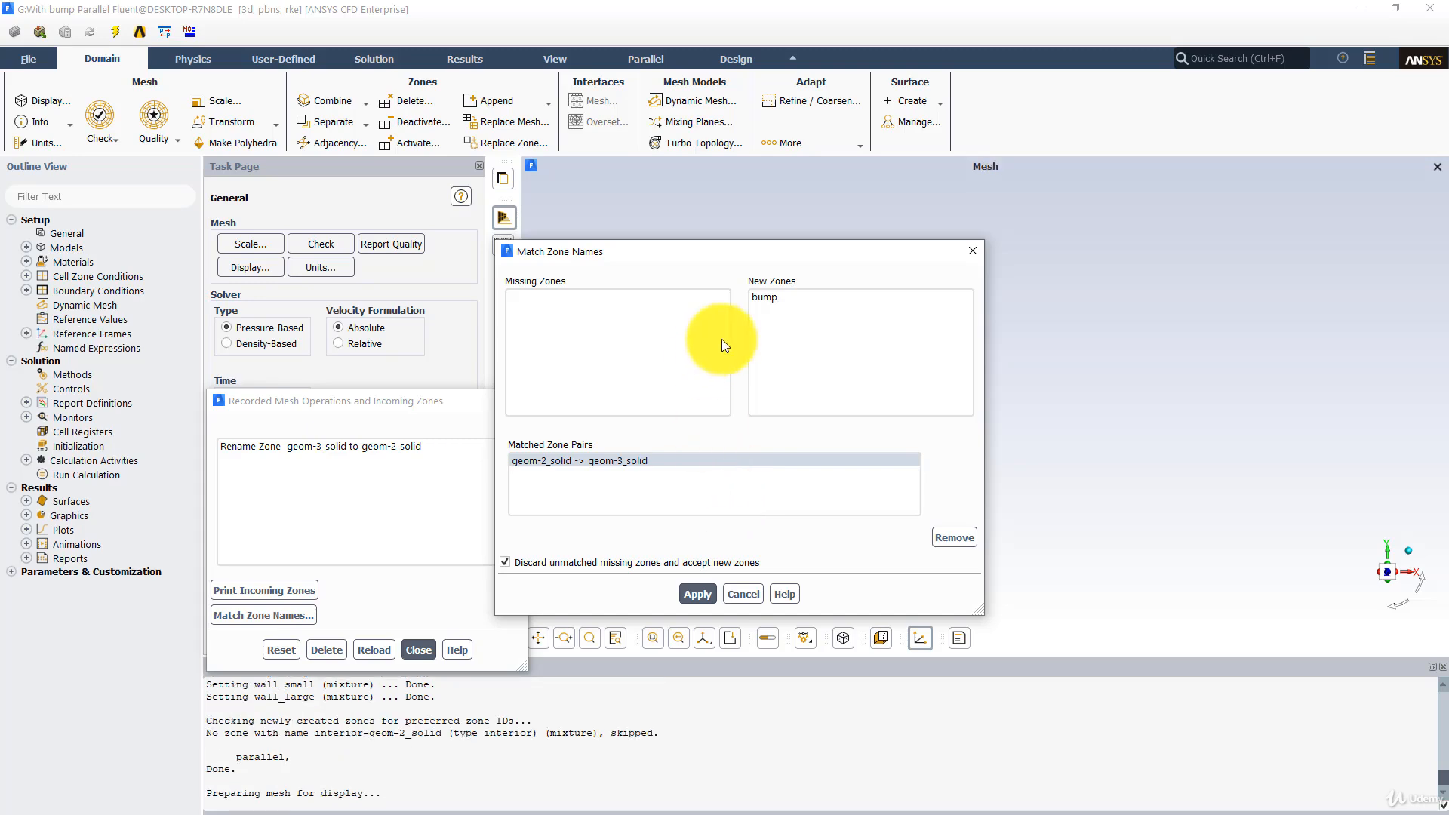
pyautogui.click(710, 589)
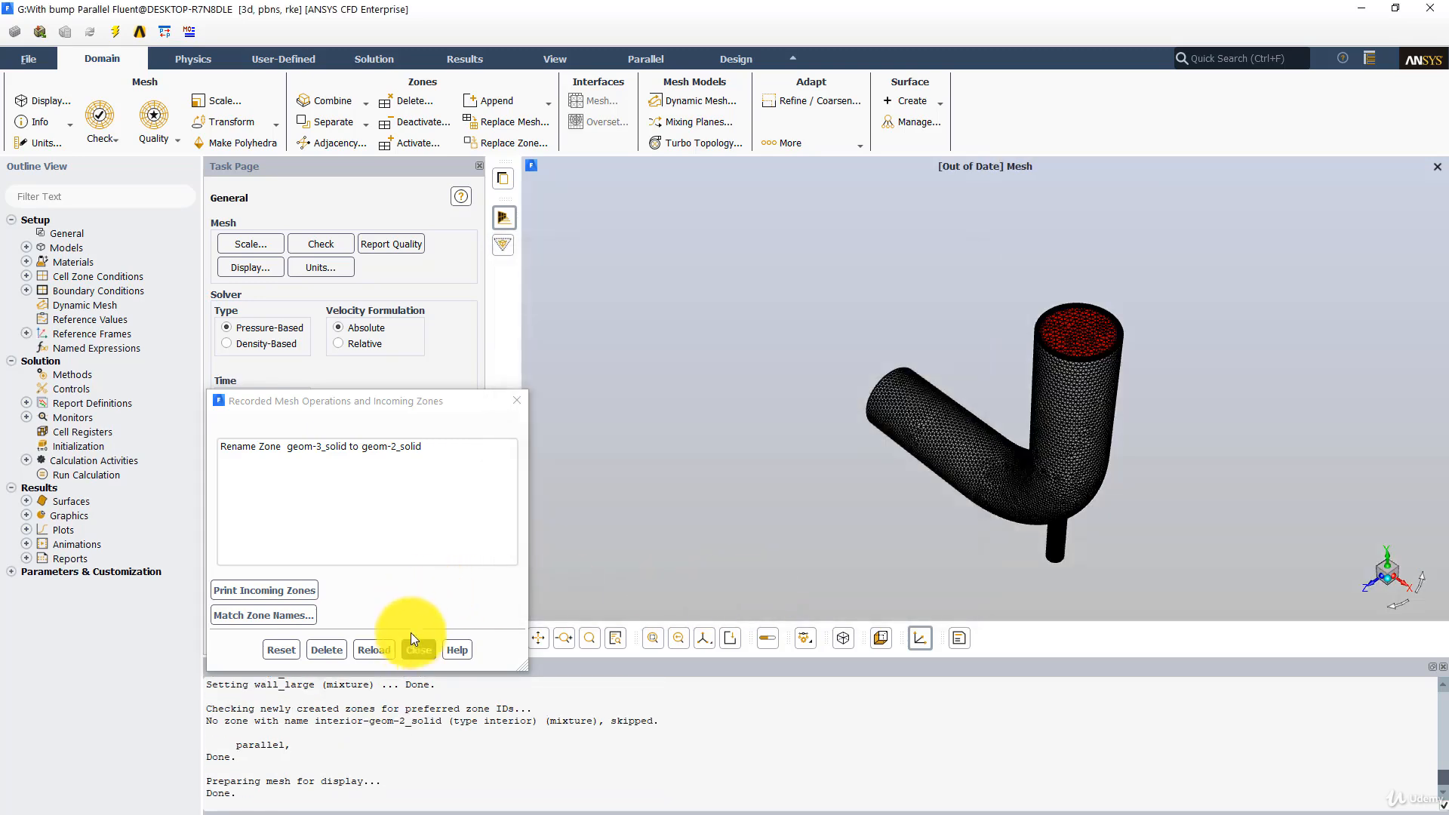
pyautogui.click(419, 651)
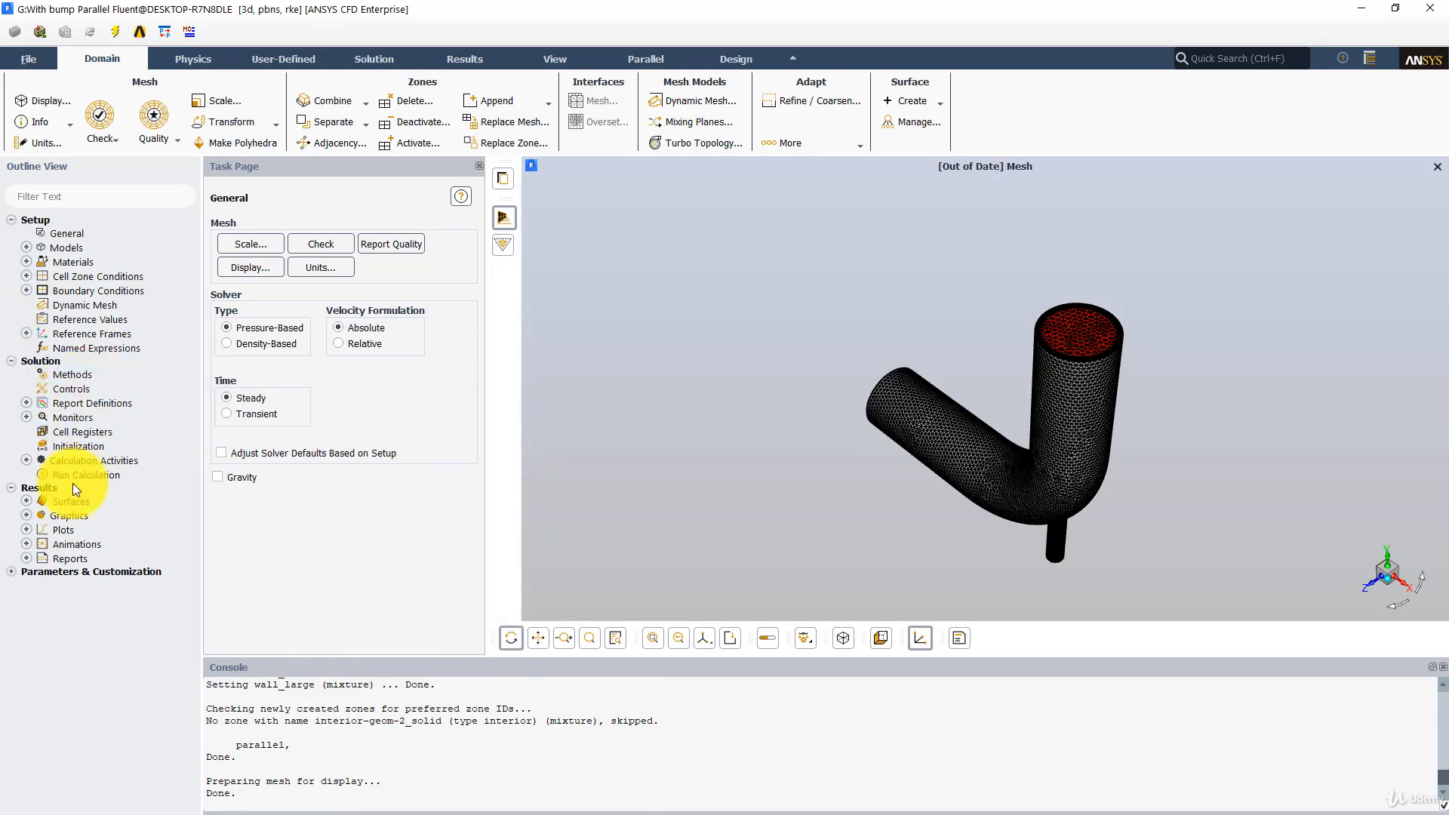
# Step: Set the momentum, turbulent kinetic energy and turbulent dissipation rate discretization to Second Order Upwind
pyautogui.click(94, 375)
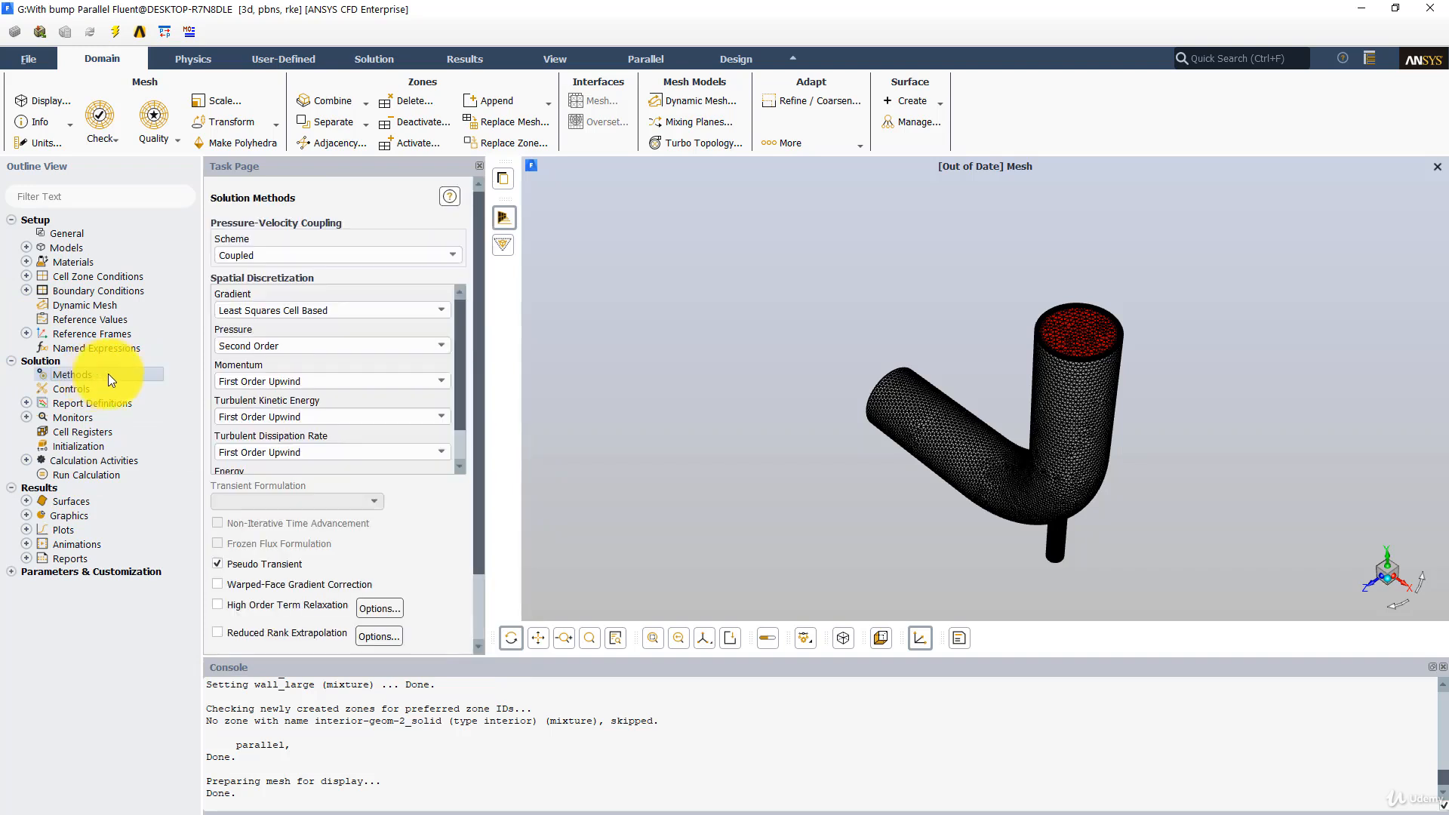
pyautogui.click(300, 380)
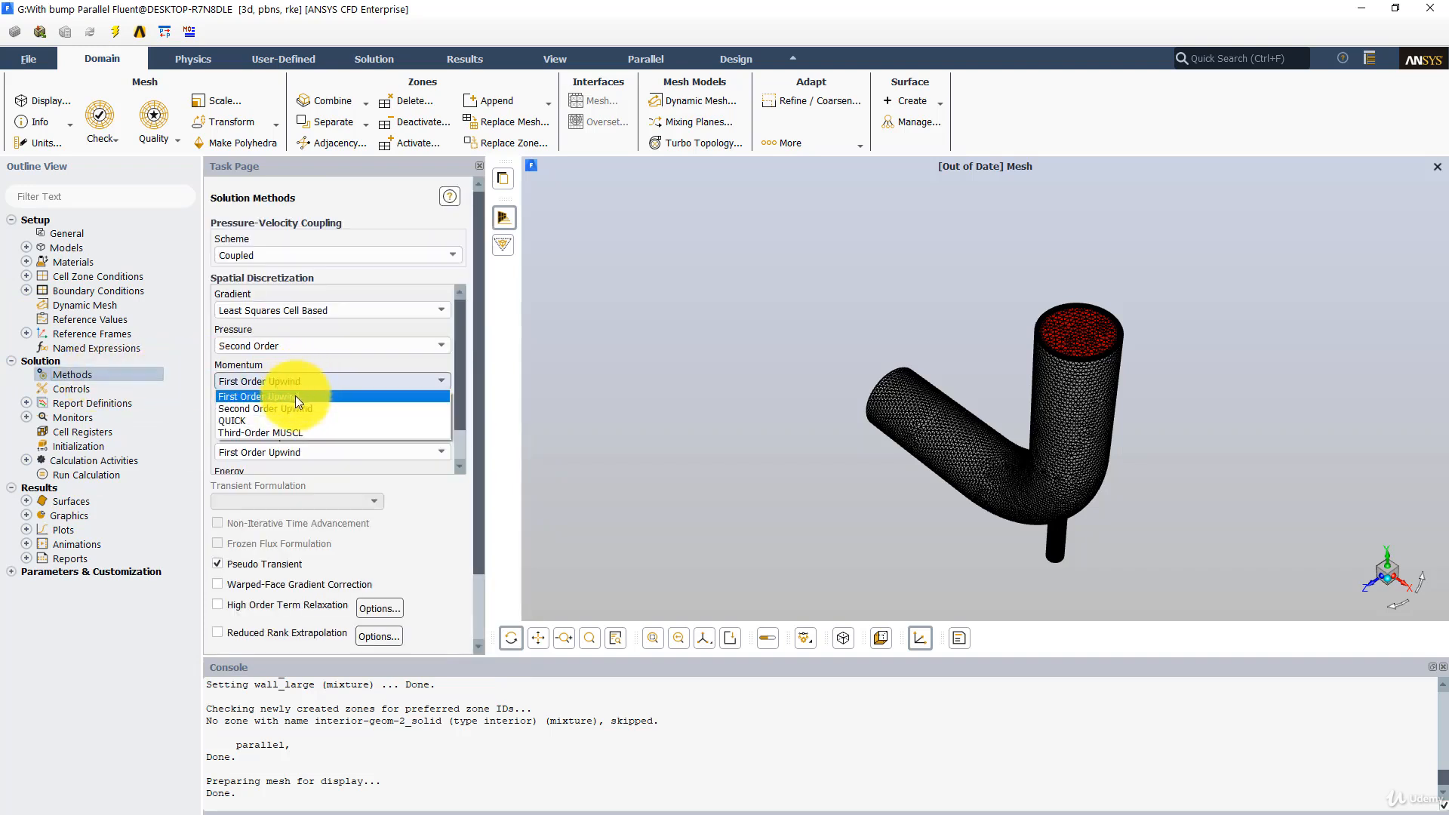
pyautogui.click(275, 408)
pyautogui.click(341, 417)
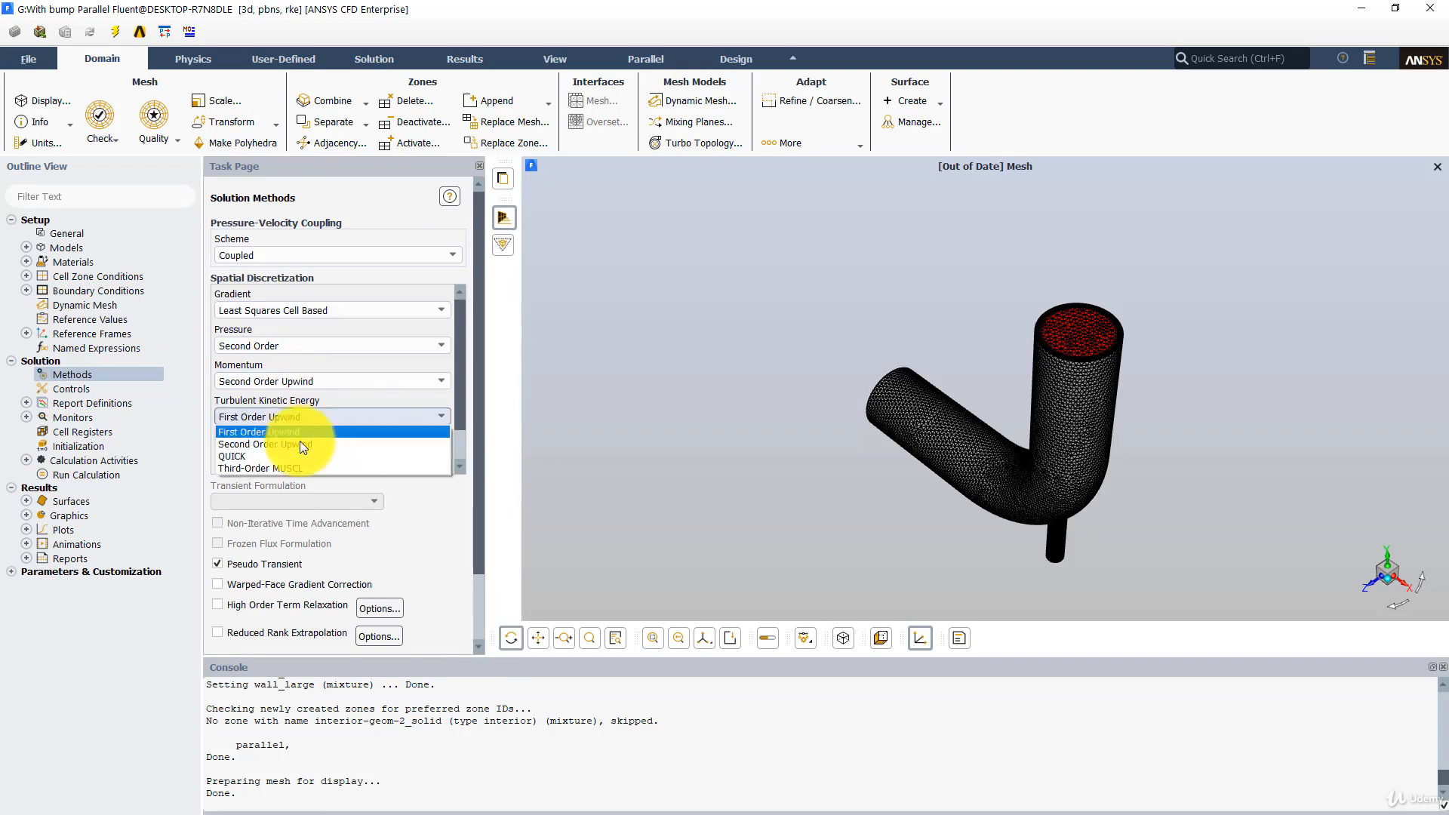
pyautogui.click(276, 445)
pyautogui.click(290, 450)
pyautogui.click(270, 480)
pyautogui.scroll(-3, 373, 447)
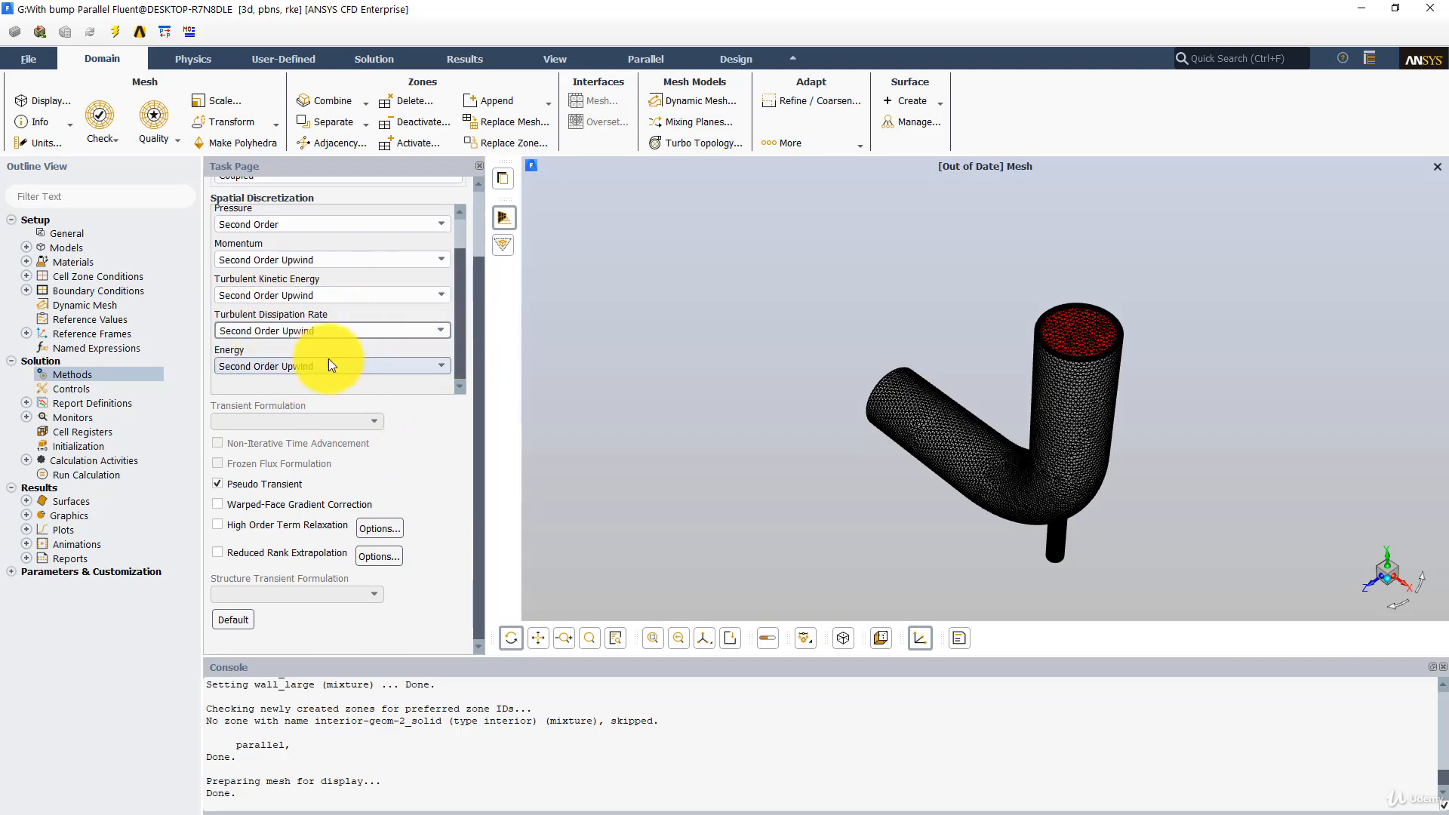
# Step: Start the calculation with 400 iterations
pyautogui.click(80, 474)
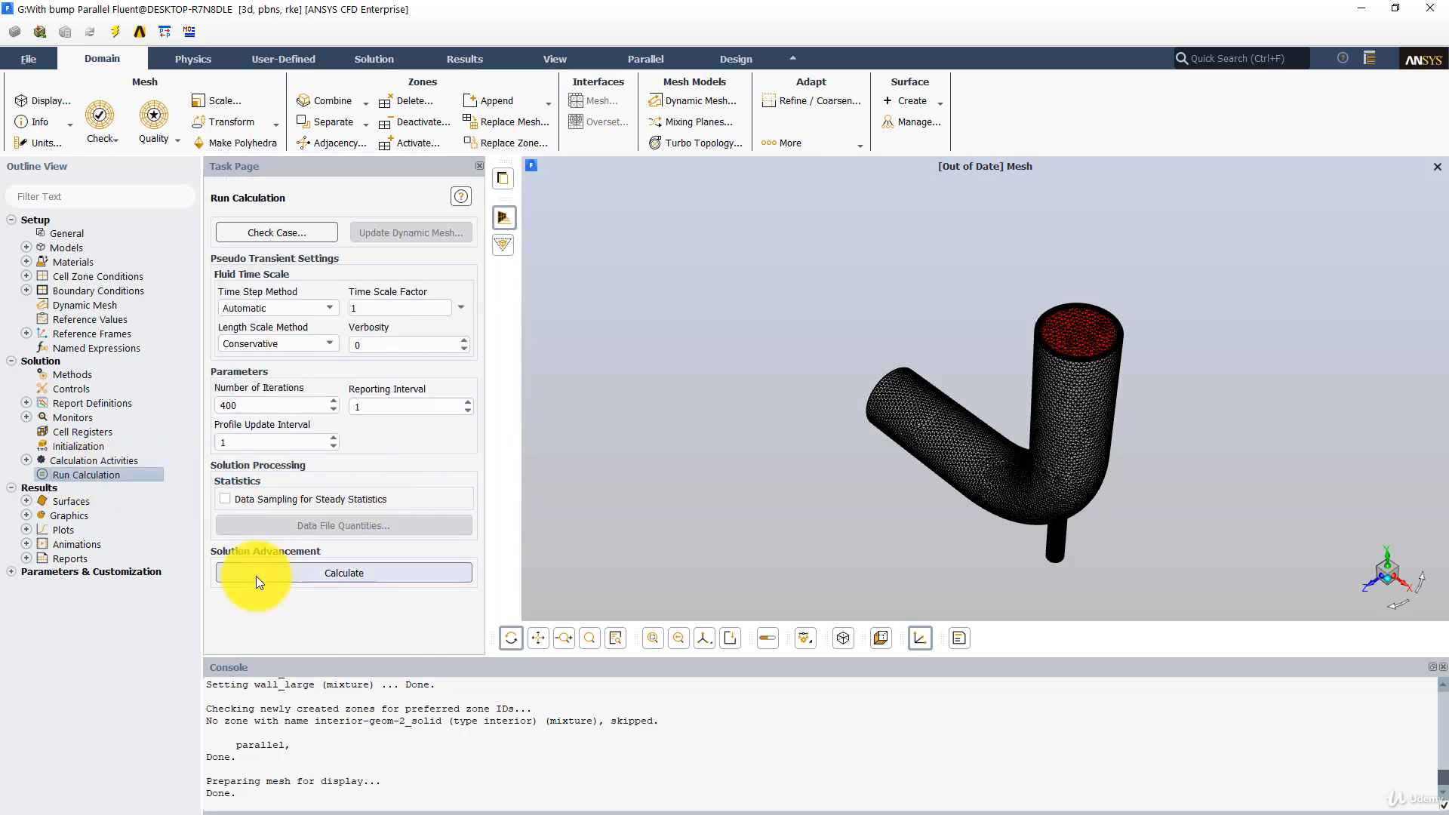
pyautogui.click(256, 577)
pyautogui.click(821, 462)
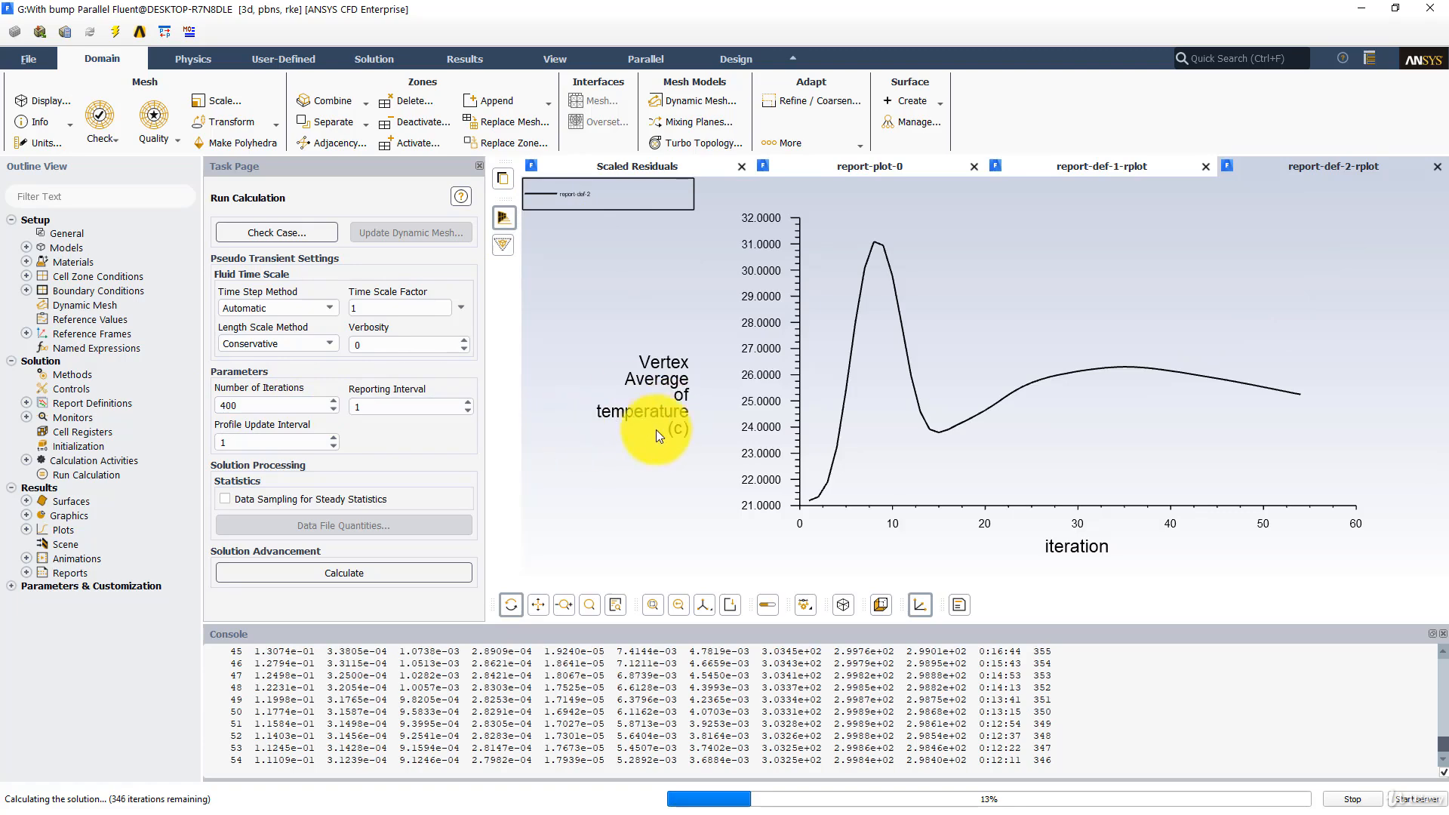
# Step: Examine the scaled residuals and the temperature report plots during the calculation and once it is complete
pyautogui.click(685, 166)
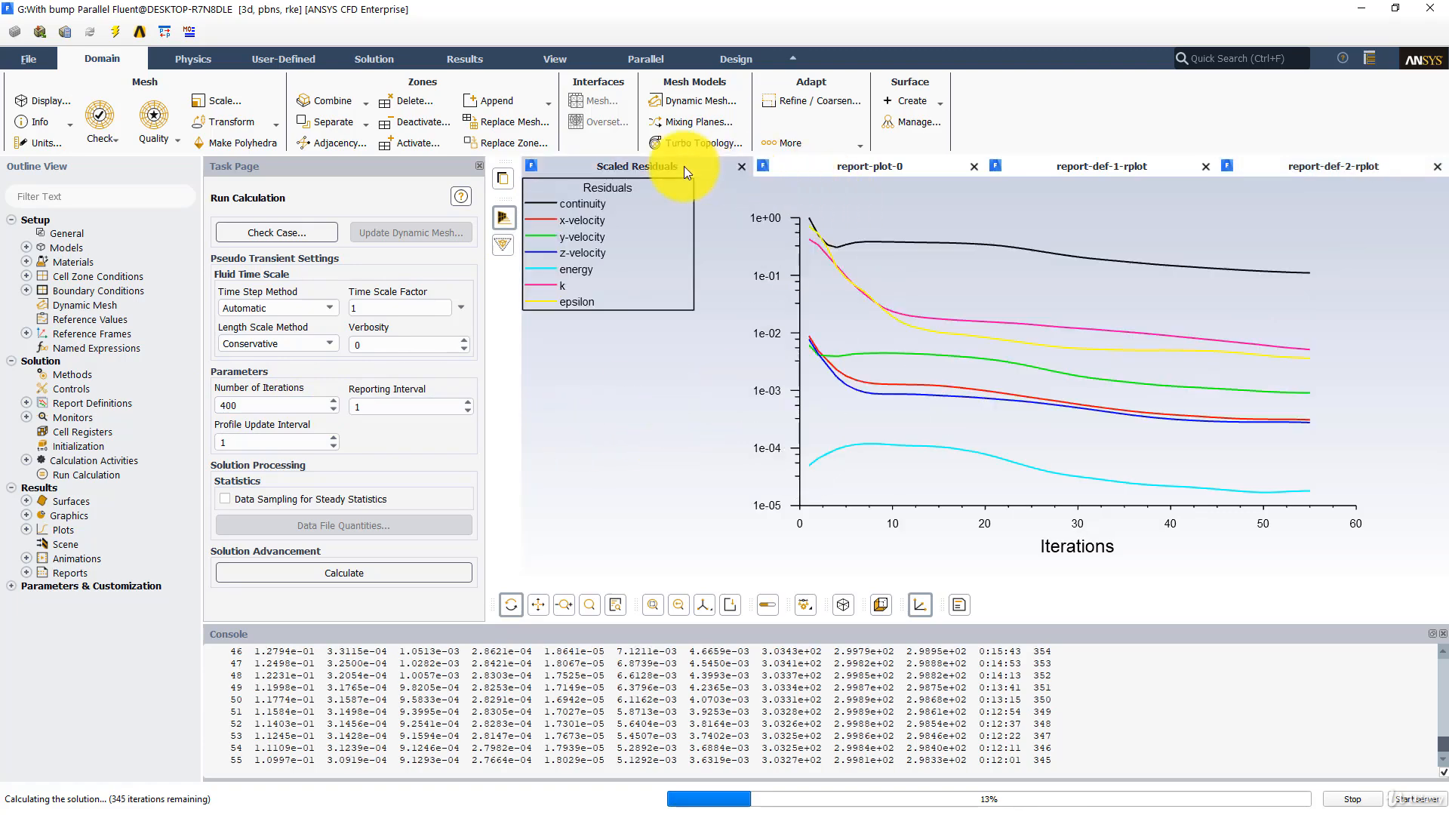
pyautogui.click(823, 169)
pyautogui.click(1072, 170)
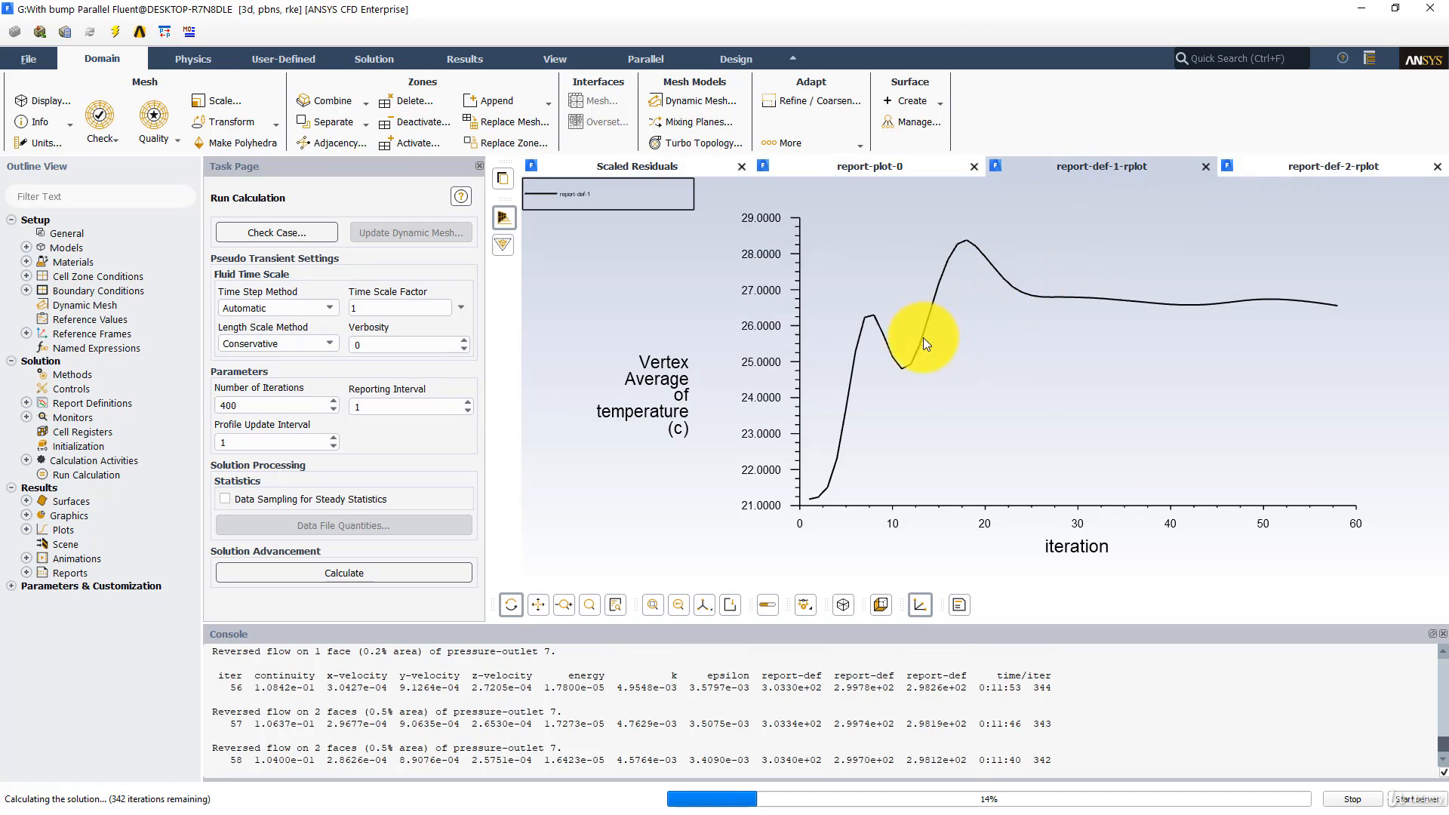
pyautogui.click(685, 167)
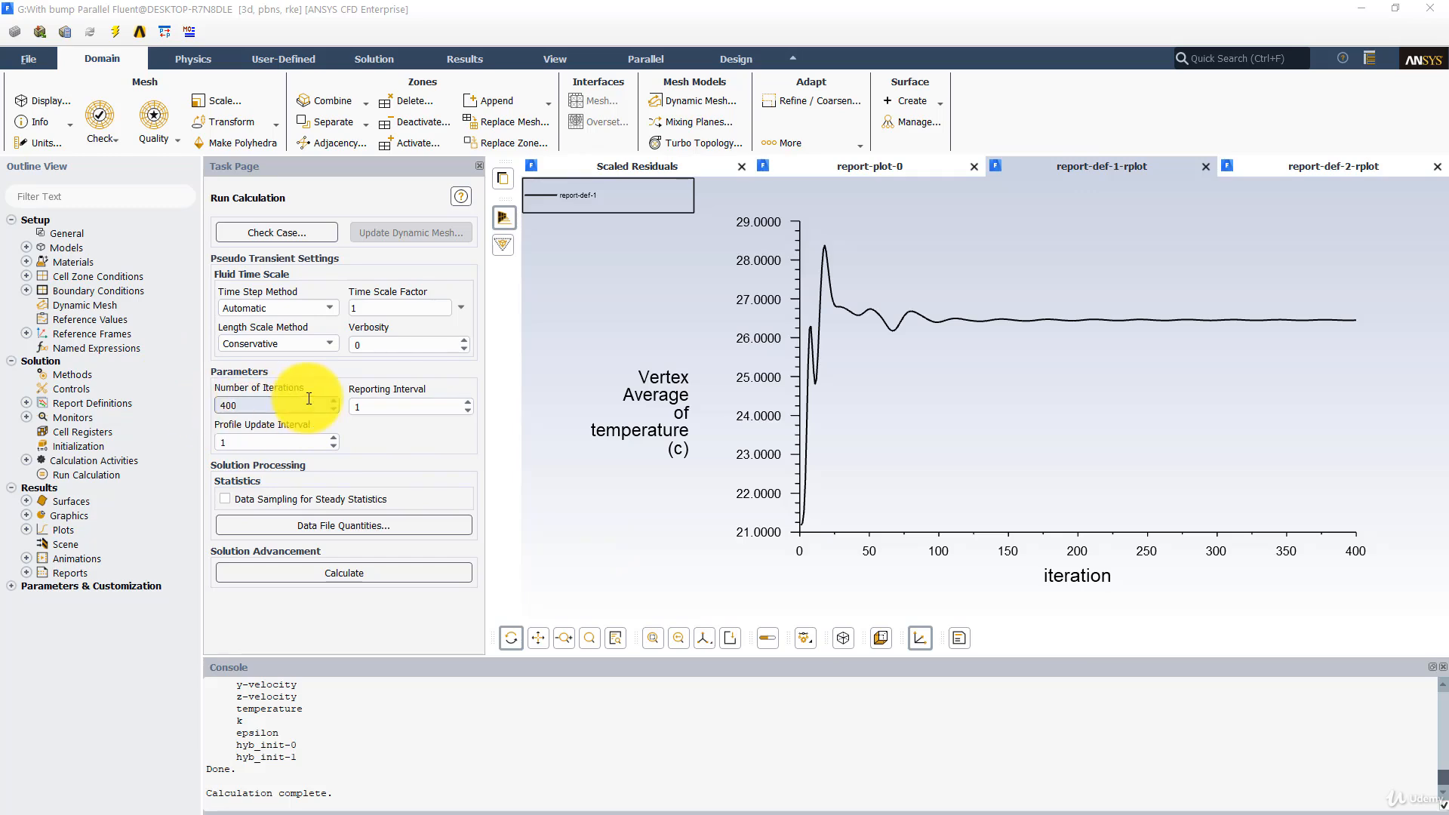
pyautogui.click(685, 170)
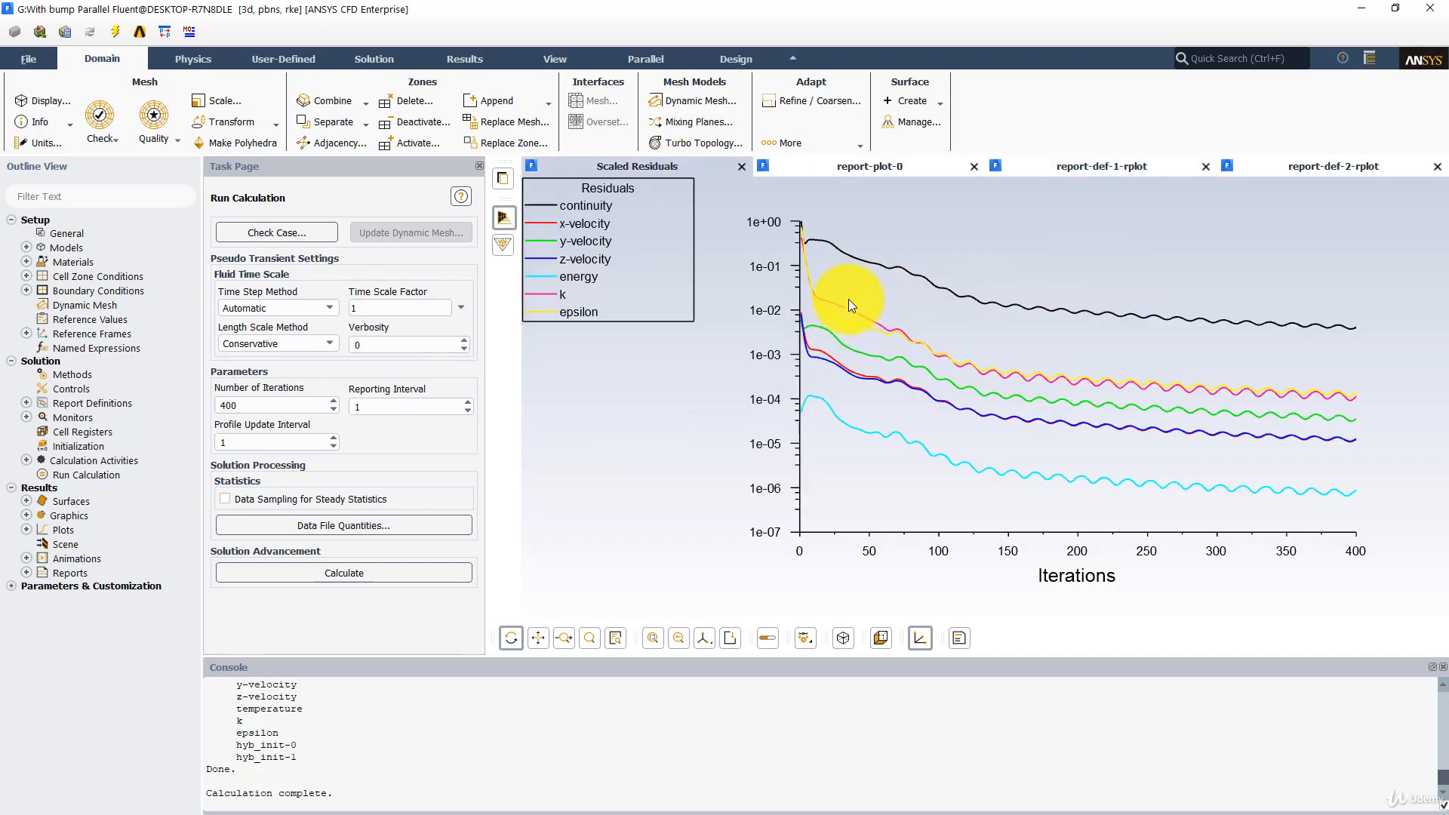
pyautogui.click(881, 175)
pyautogui.click(1108, 163)
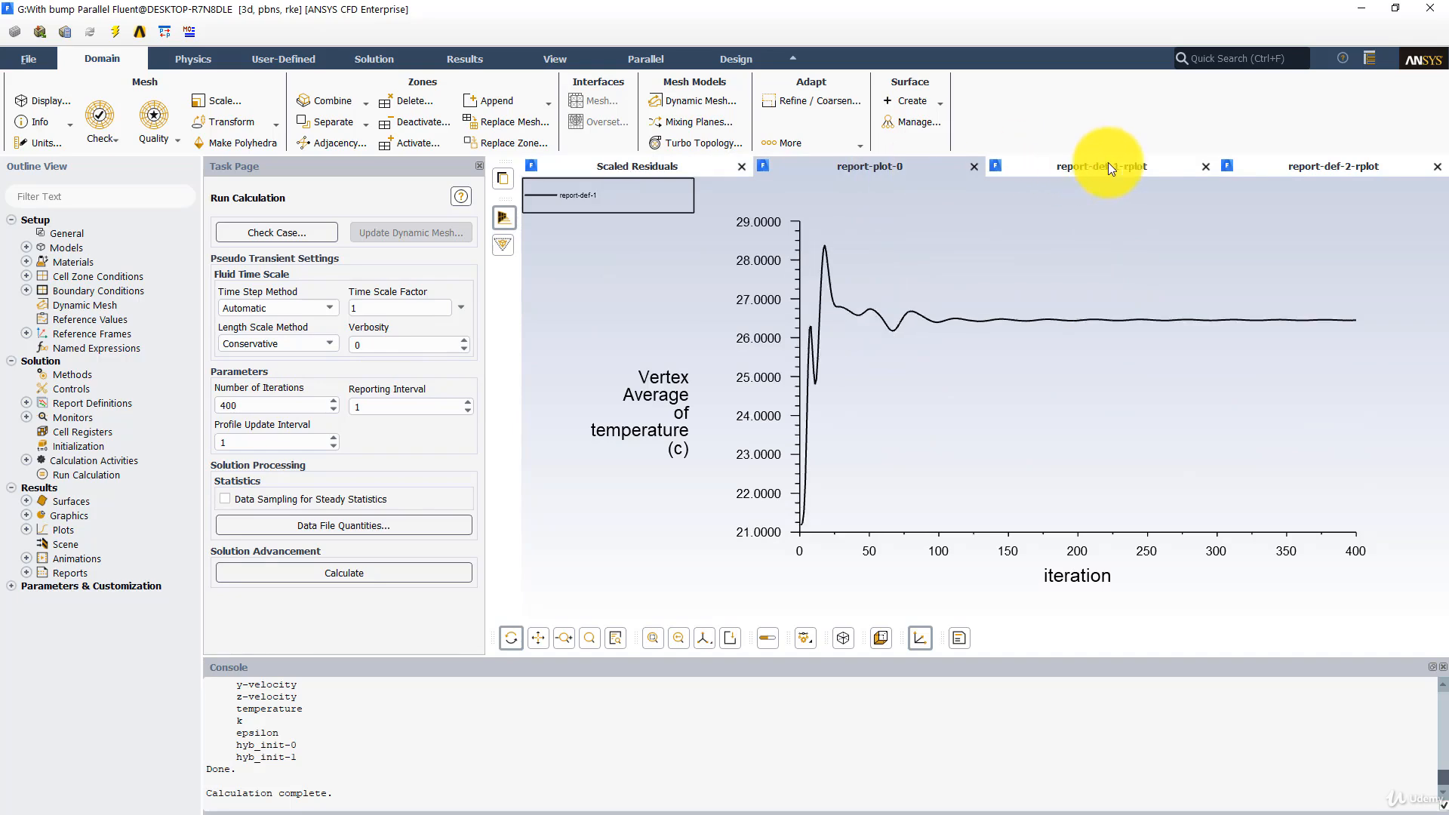
pyautogui.click(1316, 166)
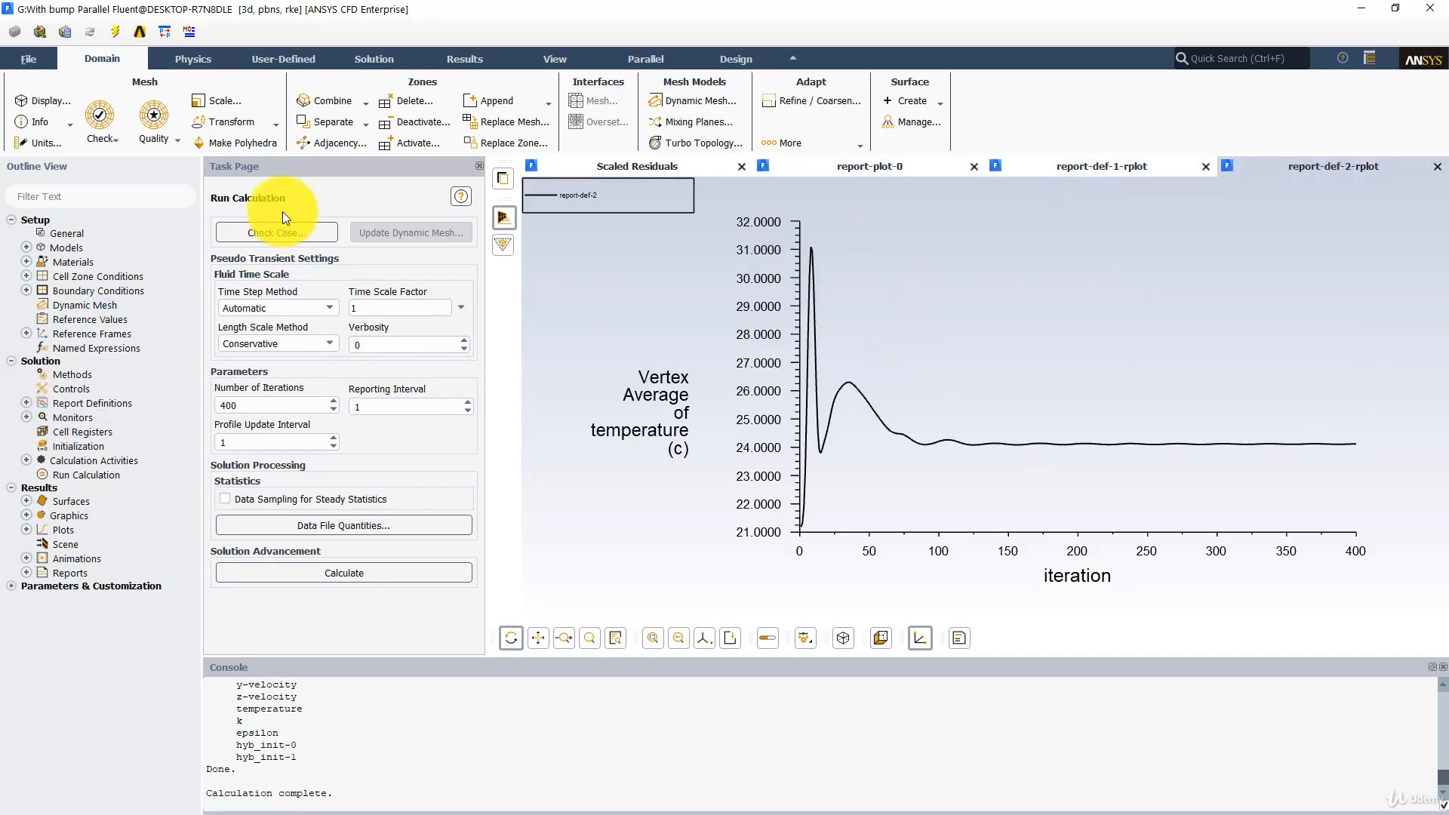
# Step: Open the contour plot settings for the calculated results
pyautogui.click(446, 57)
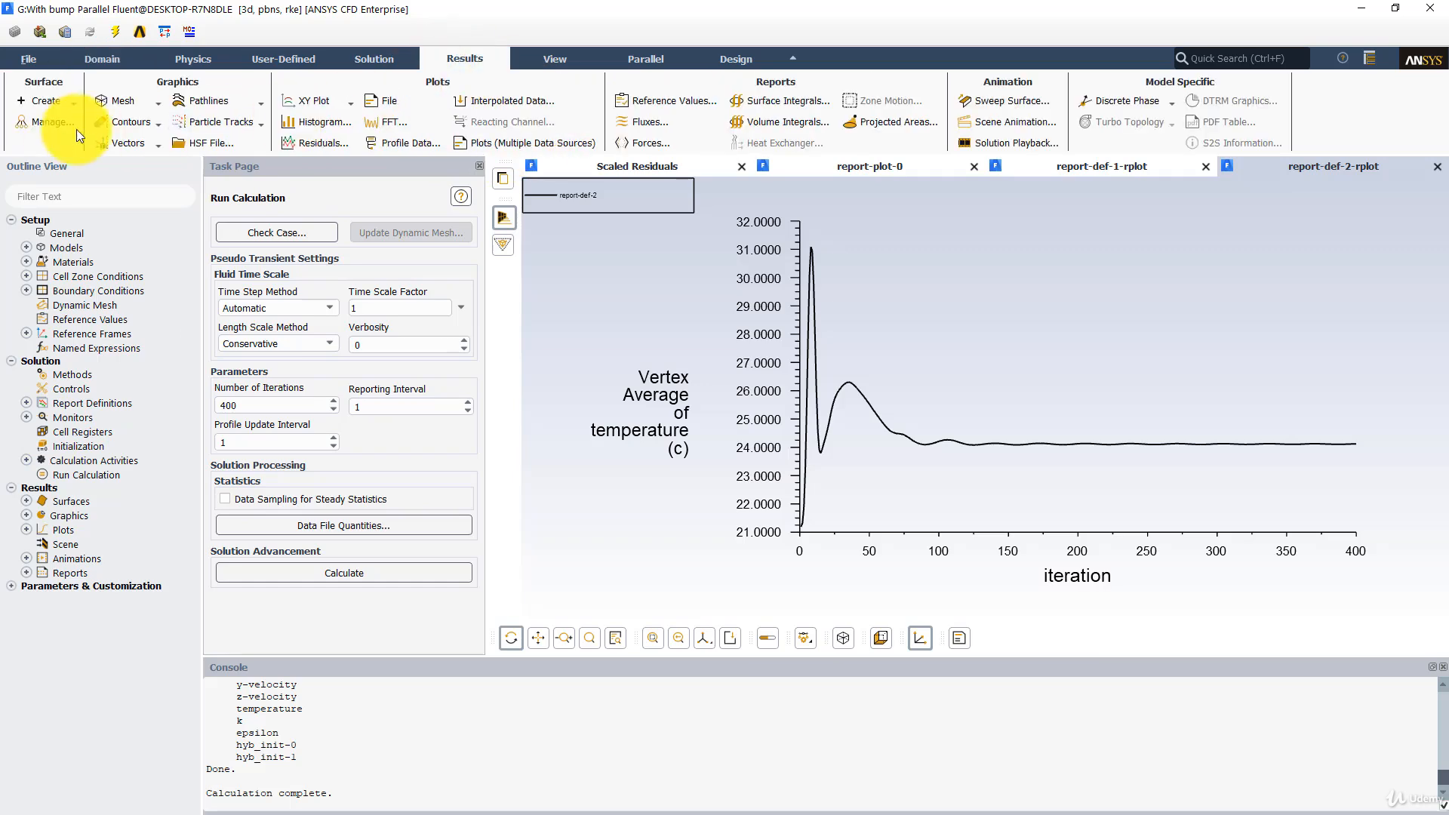
pyautogui.click(128, 137)
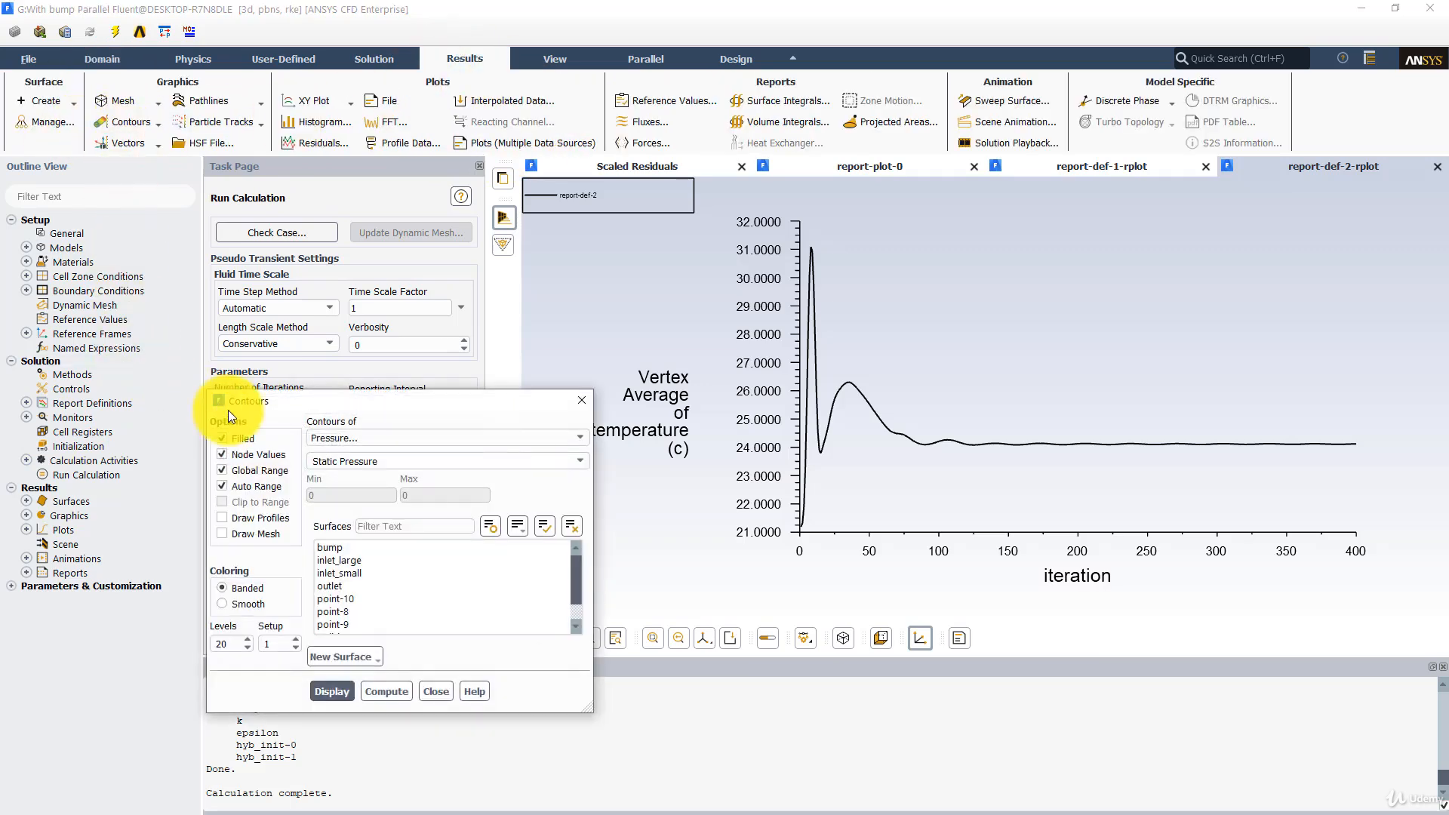
pyautogui.scroll(2, 475, 580)
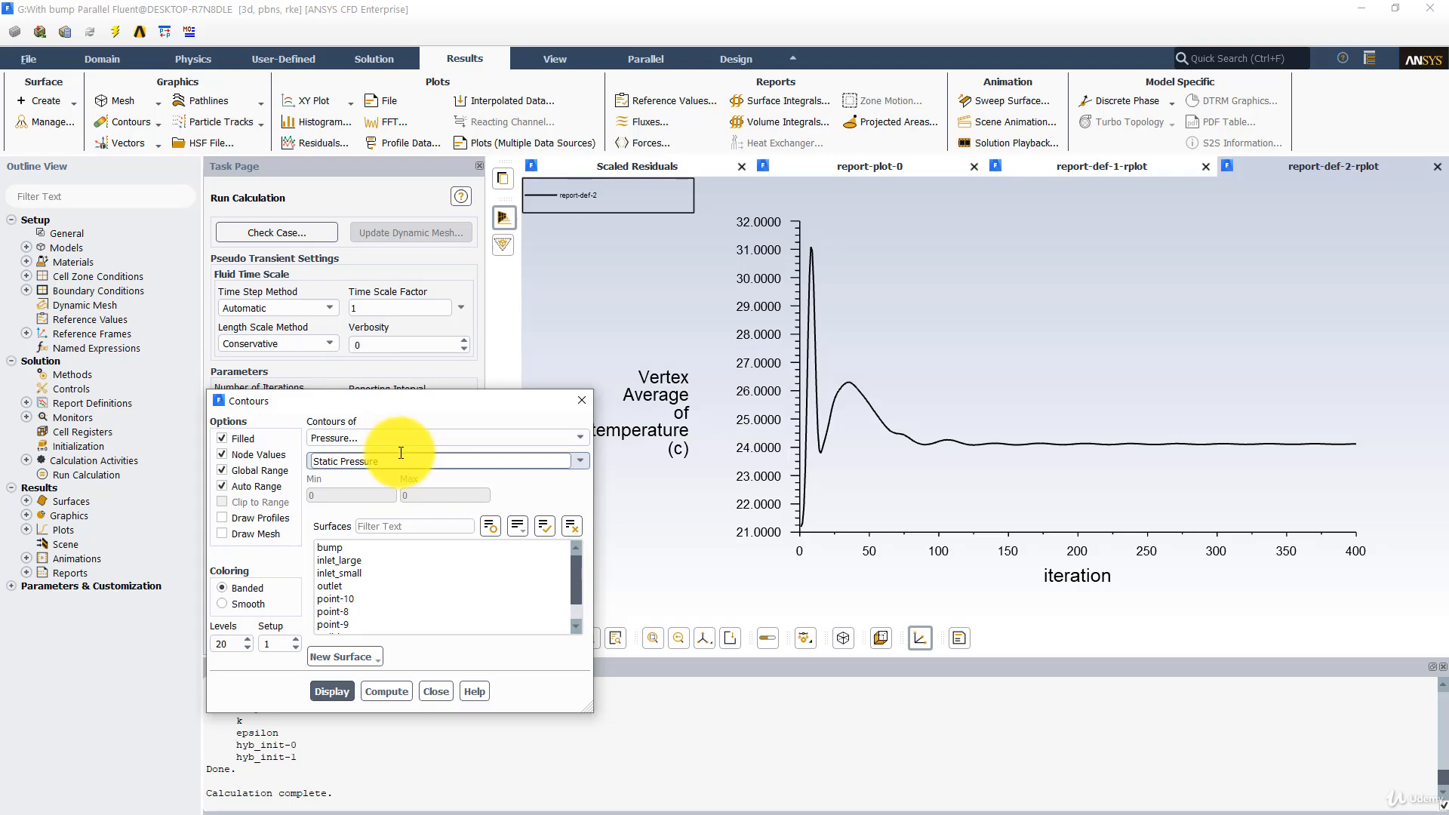
# Step: Create an iso-surface of constant mesh Z-Coordinate at the value 0
pyautogui.click(45, 100)
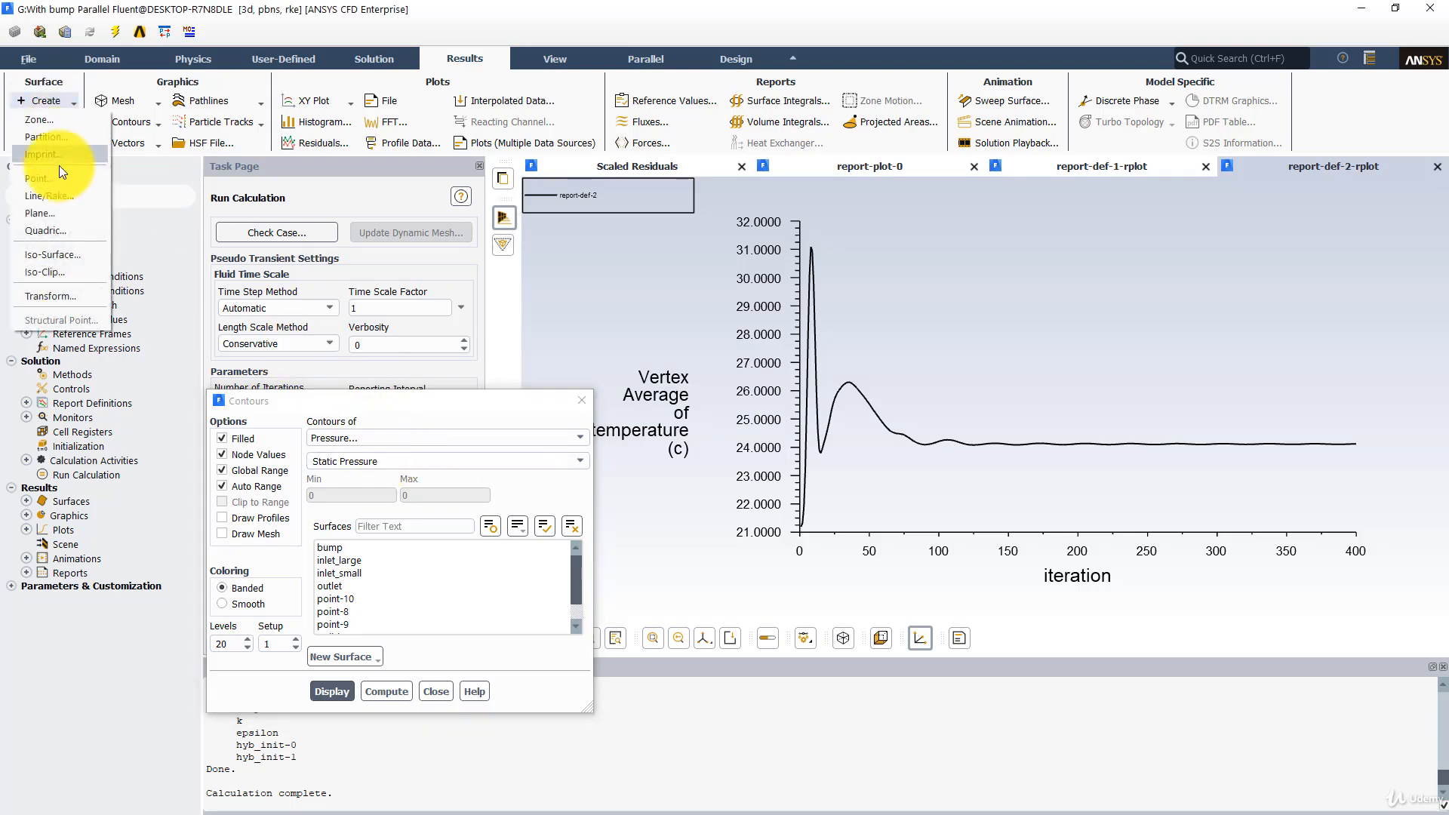
pyautogui.click(54, 255)
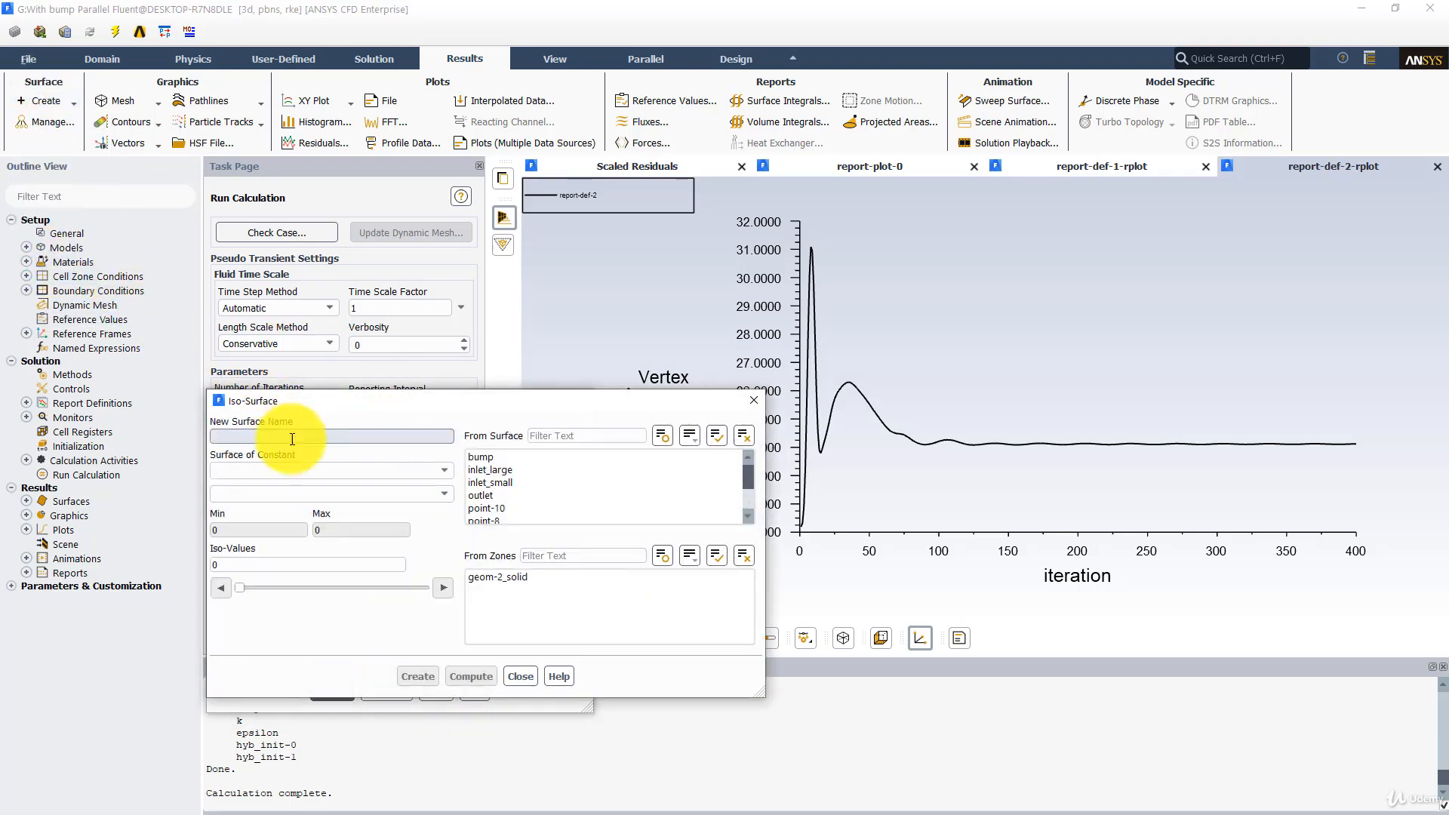
pyautogui.click(361, 472)
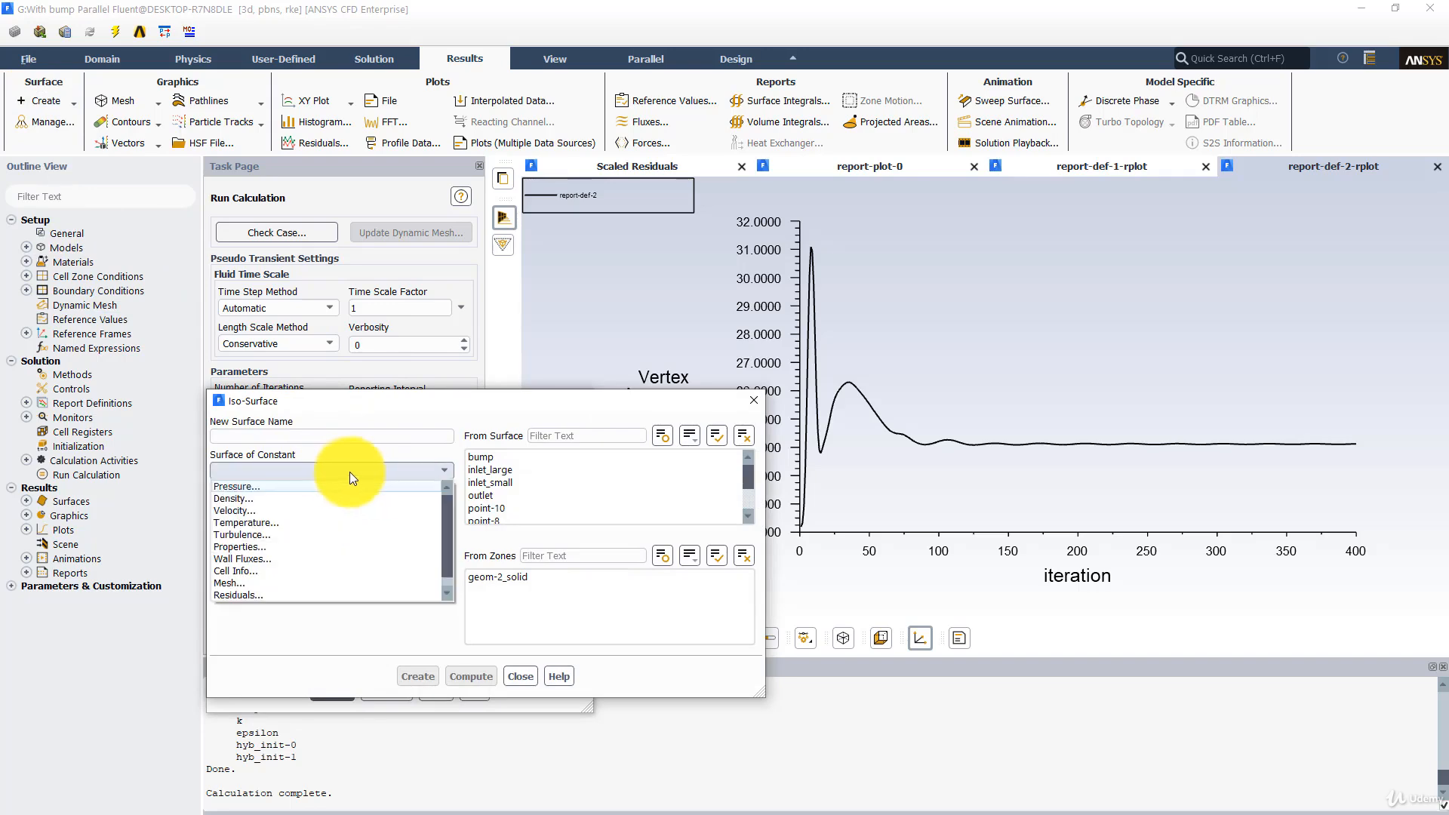
pyautogui.click(269, 585)
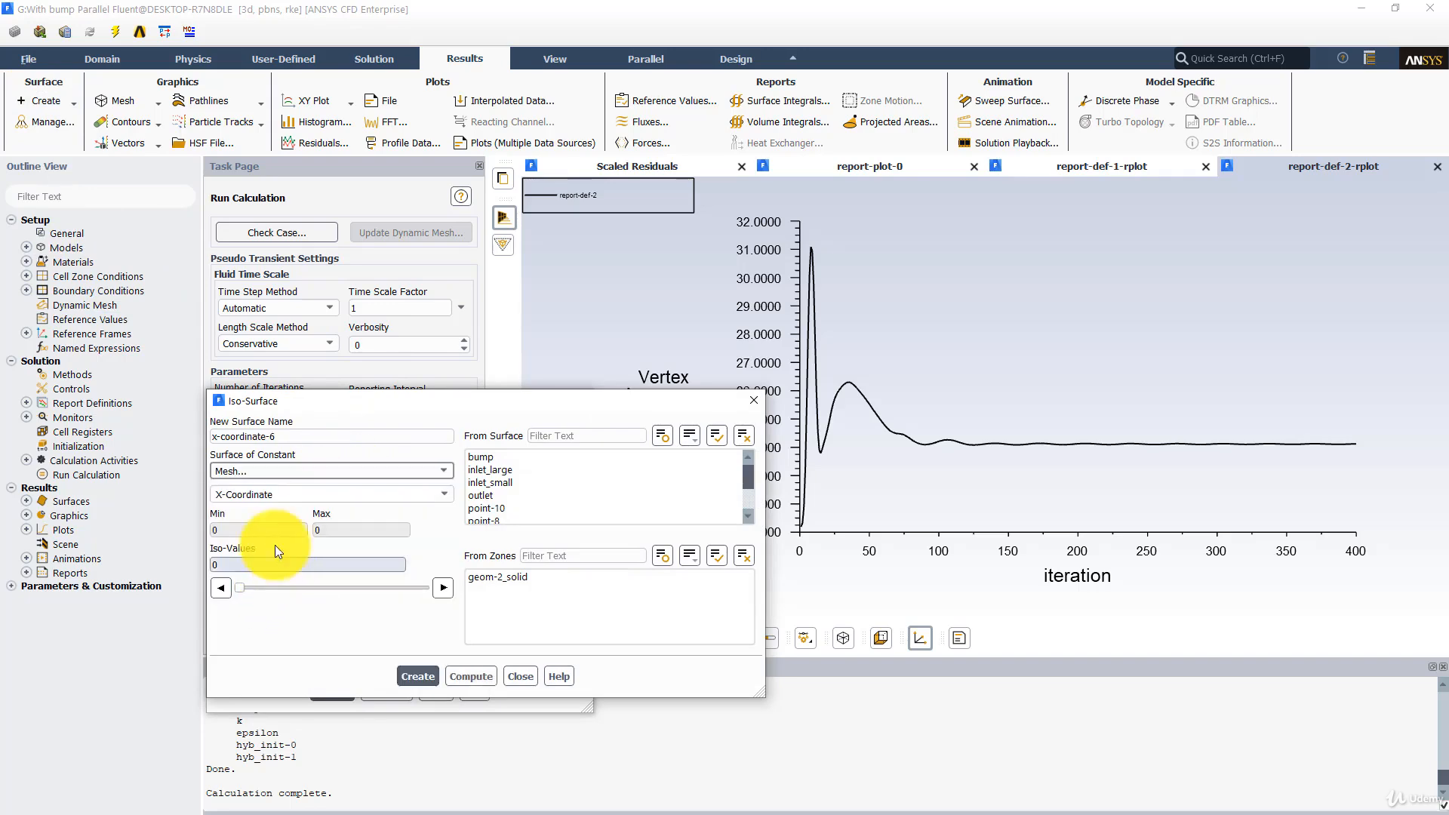
pyautogui.click(446, 495)
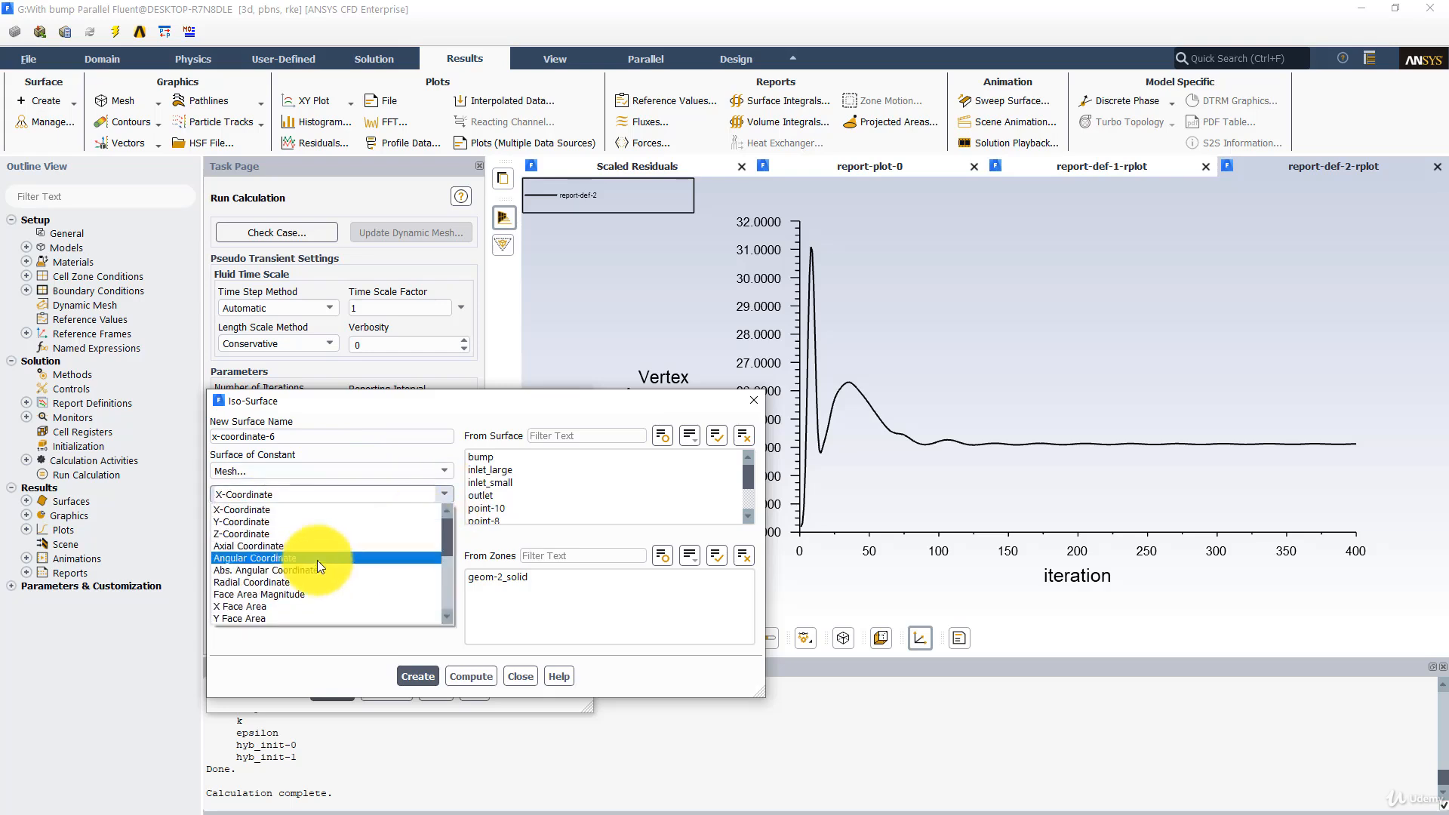
pyautogui.click(265, 533)
pyautogui.click(419, 677)
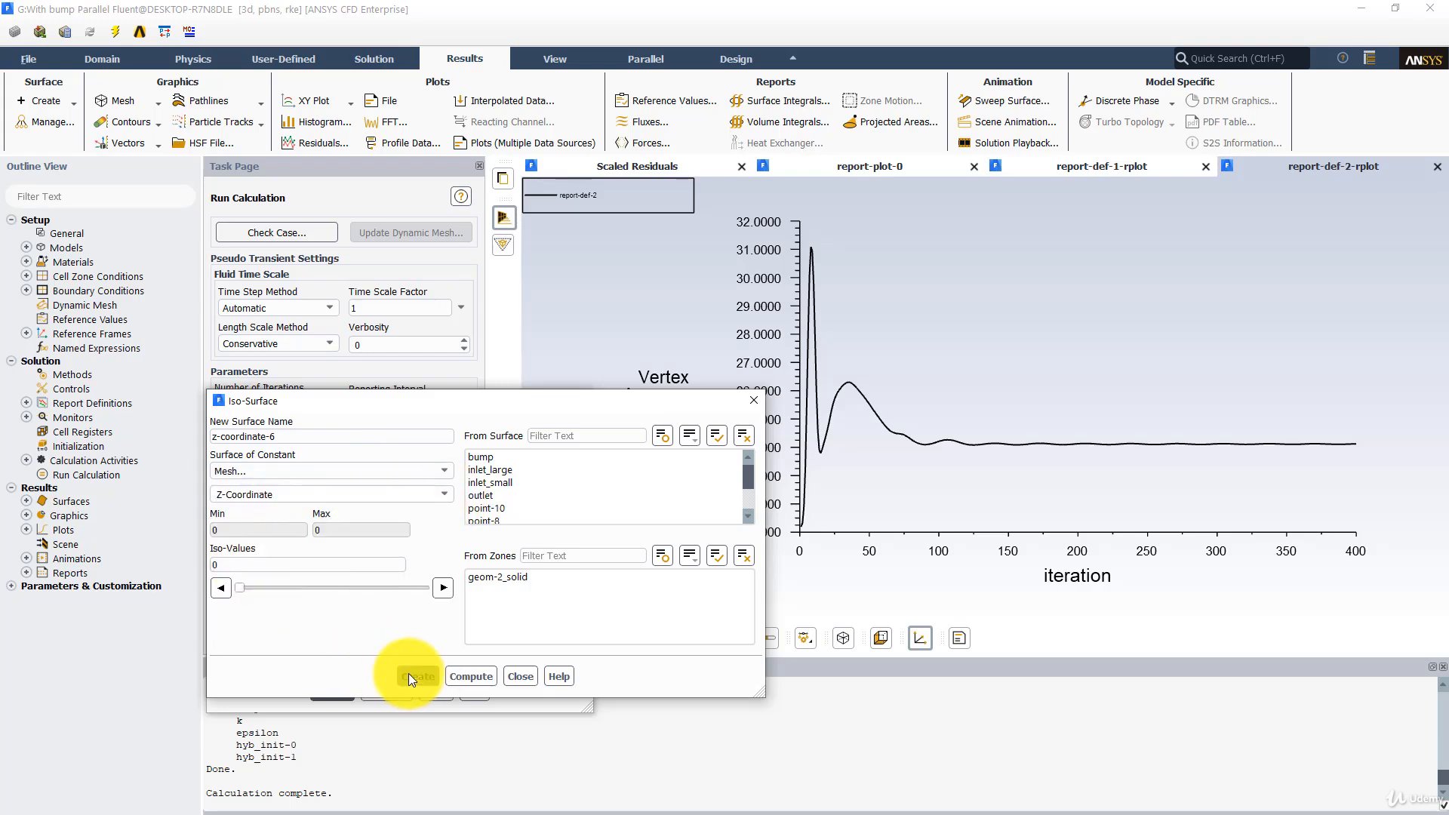
pyautogui.click(521, 676)
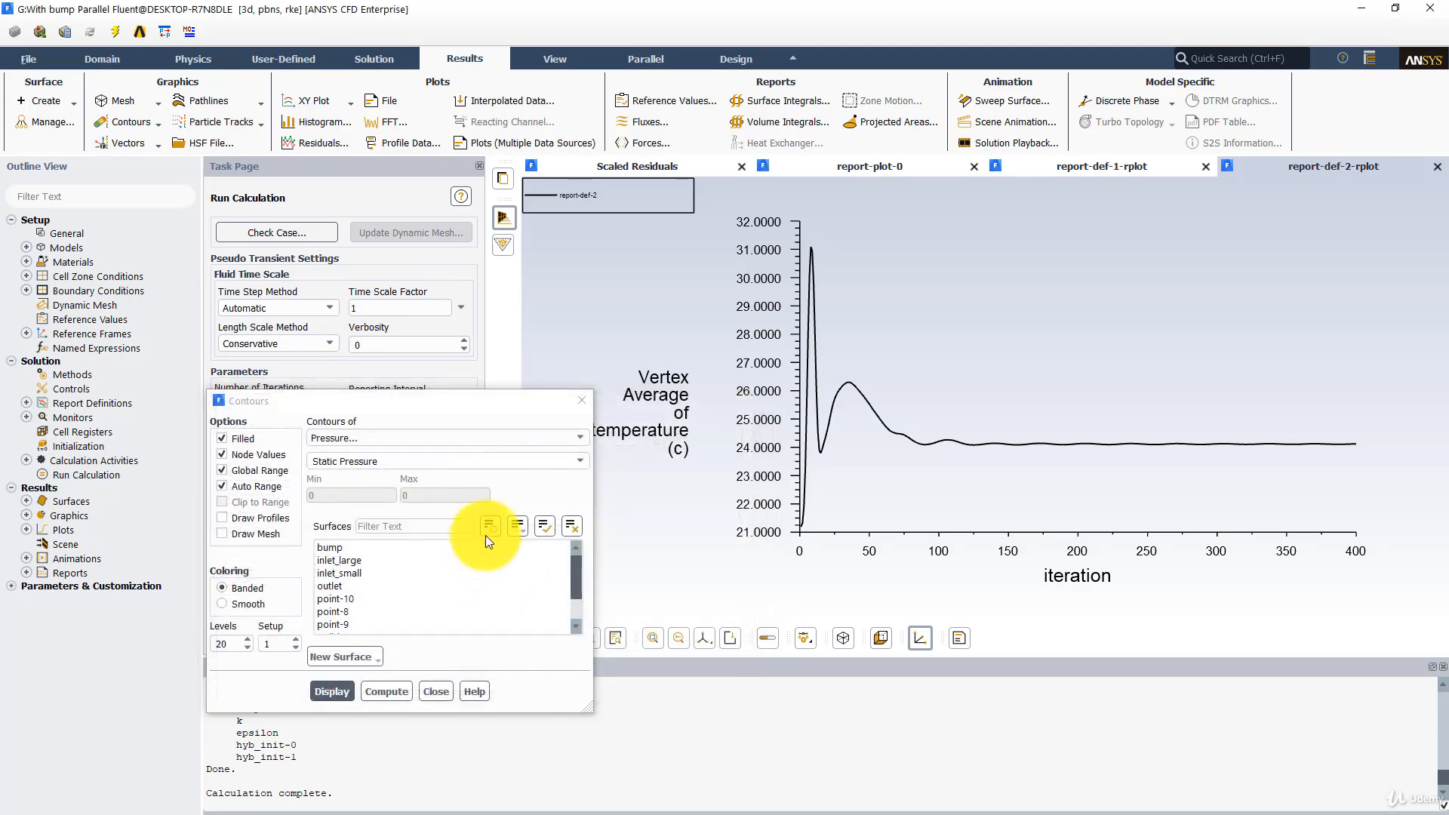
# Step: Display static pressure contours on the z-coordinate-6 surface with Global Range disabled and inspect the area around the bump
pyautogui.moveTo(406, 407); pyautogui.dragTo(429, 249)
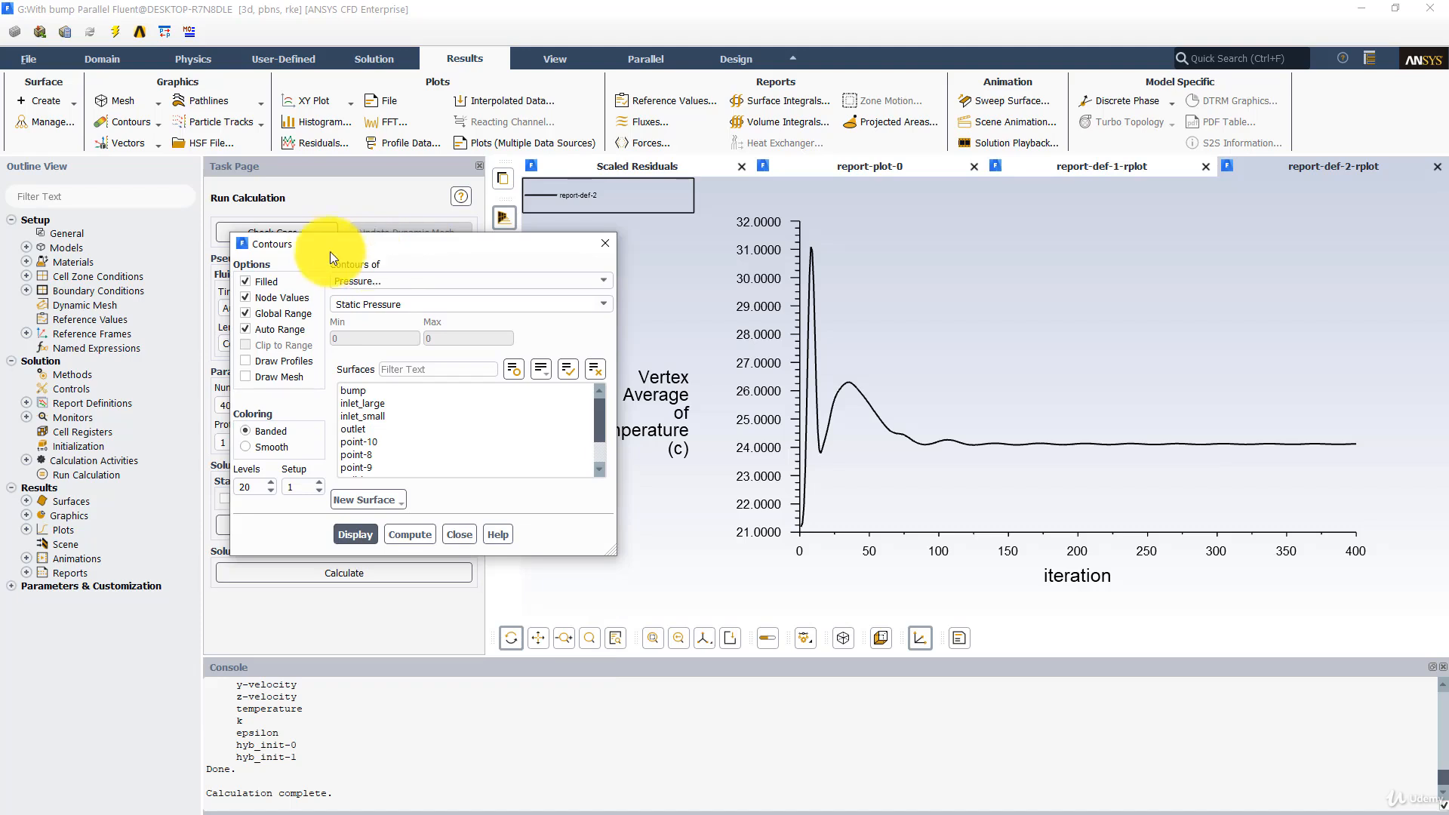
pyautogui.moveTo(602, 416); pyautogui.dragTo(595, 460)
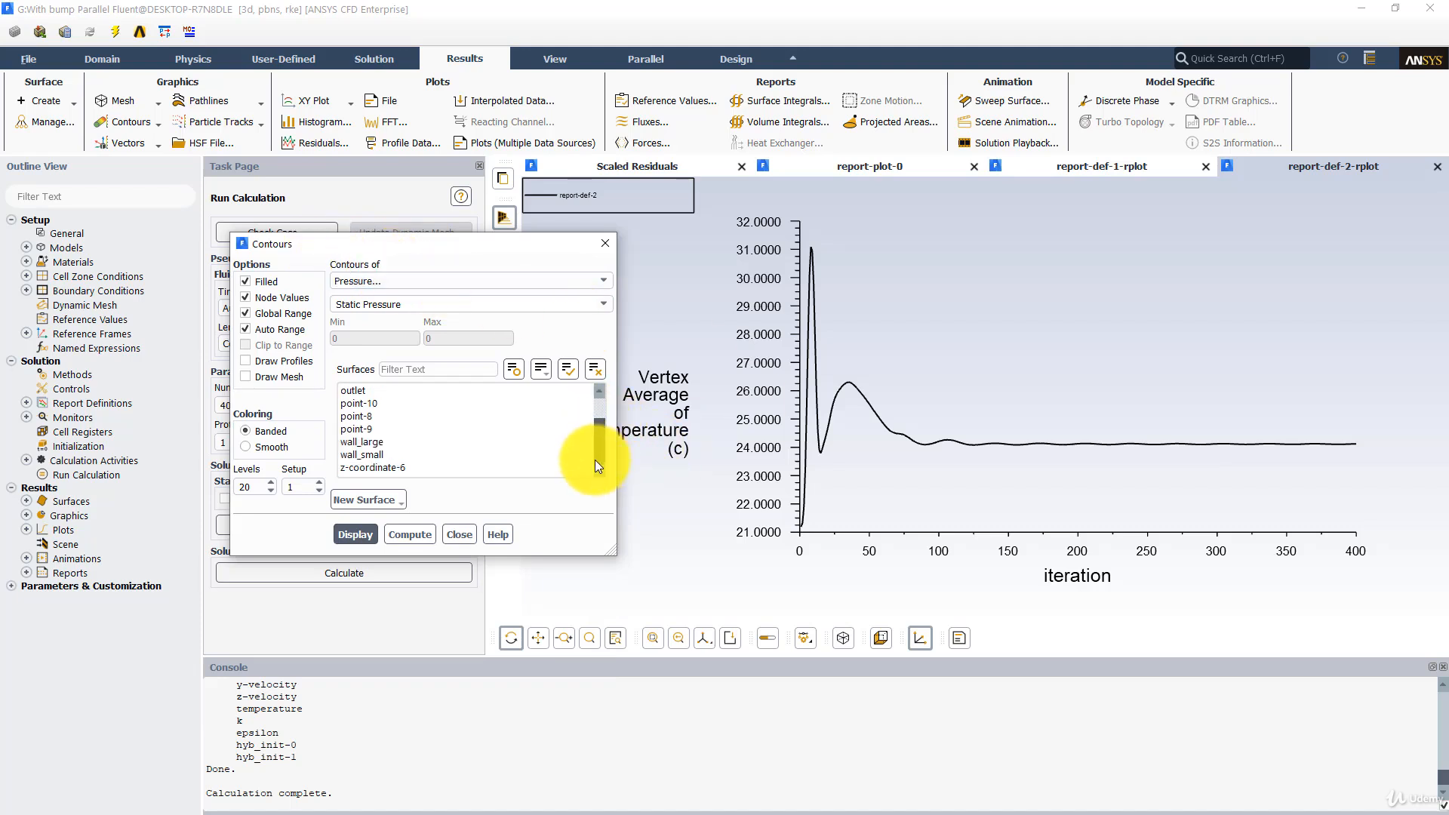
pyautogui.click(381, 467)
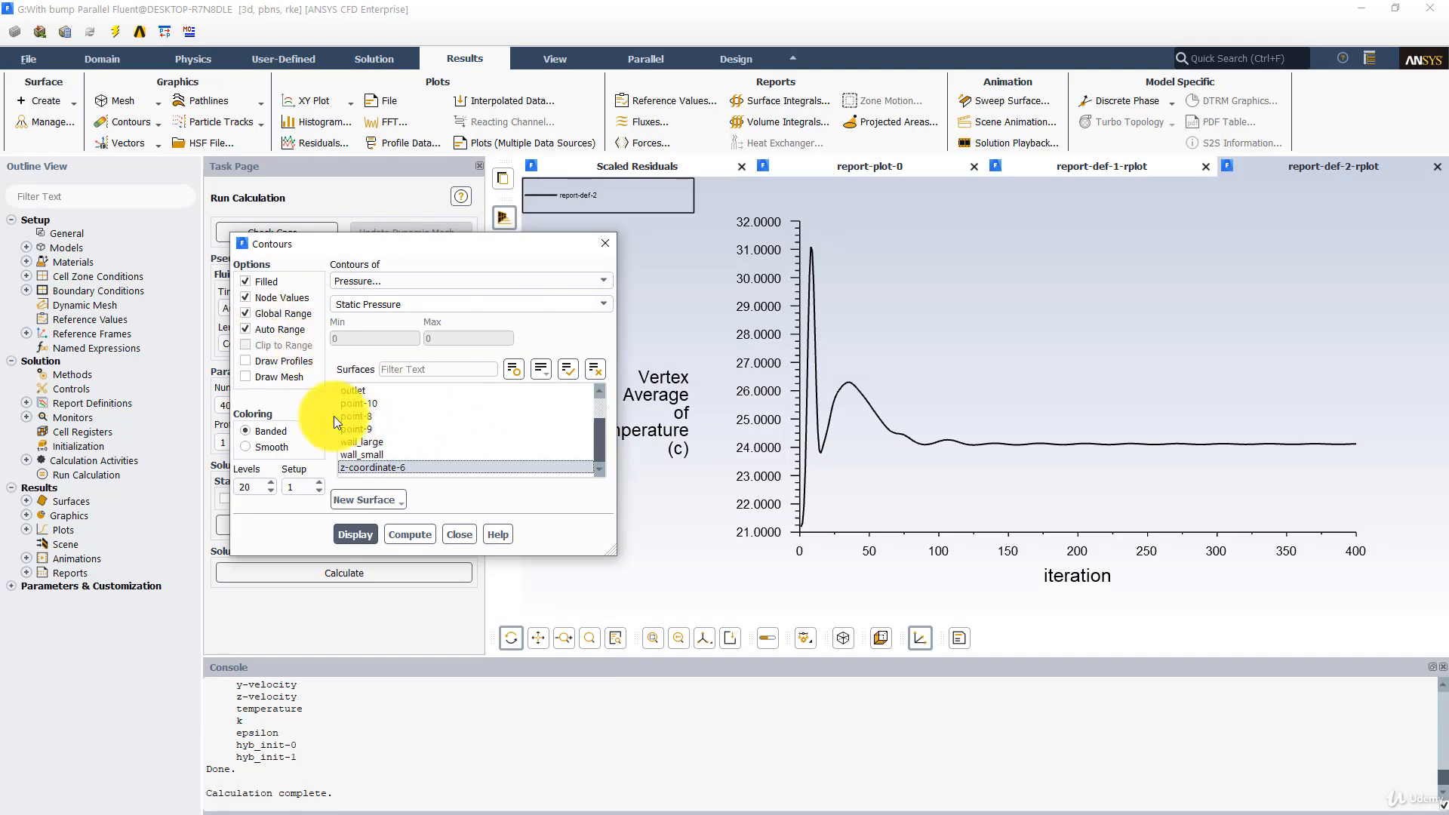
pyautogui.click(279, 314)
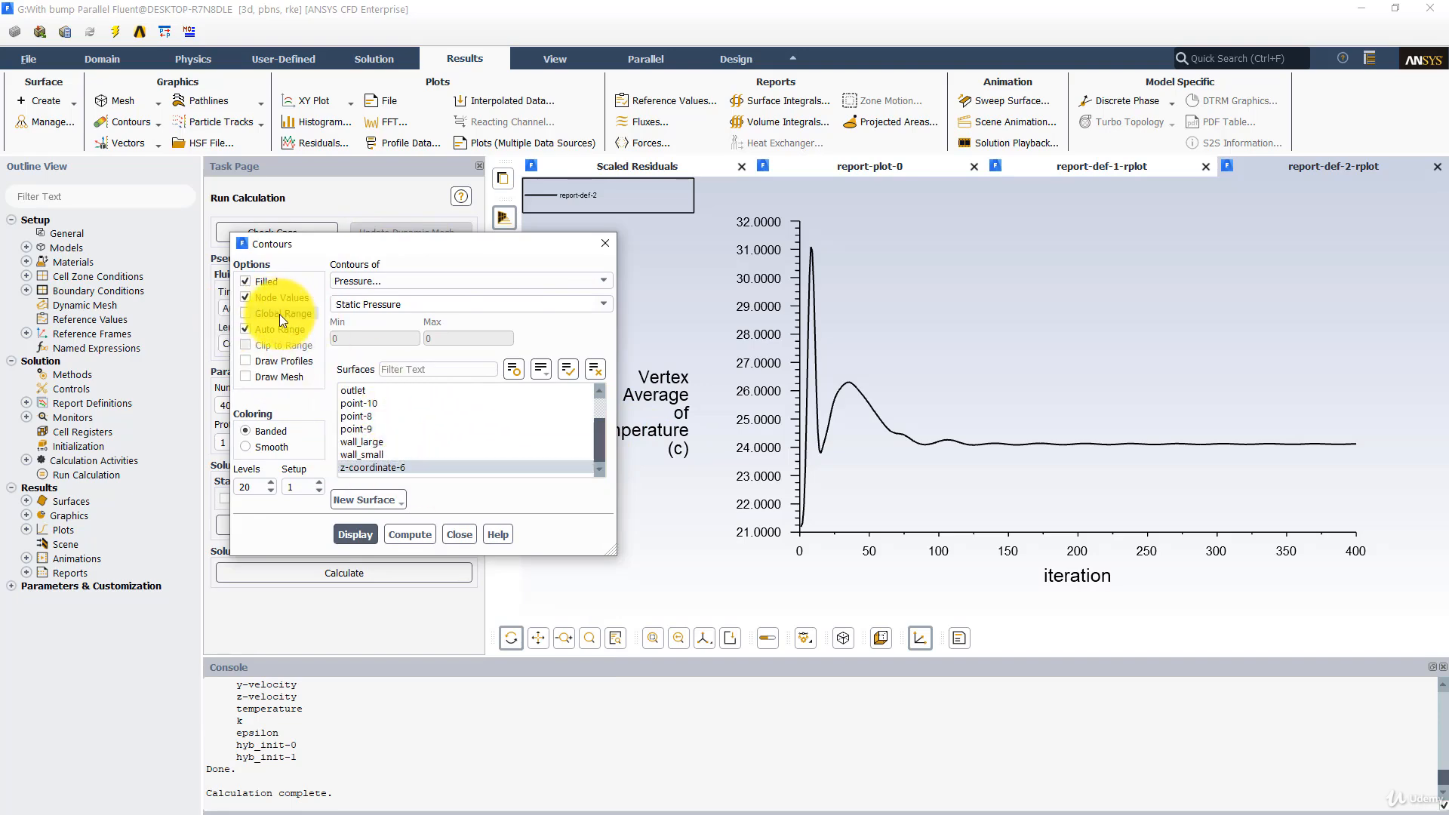
pyautogui.click(356, 533)
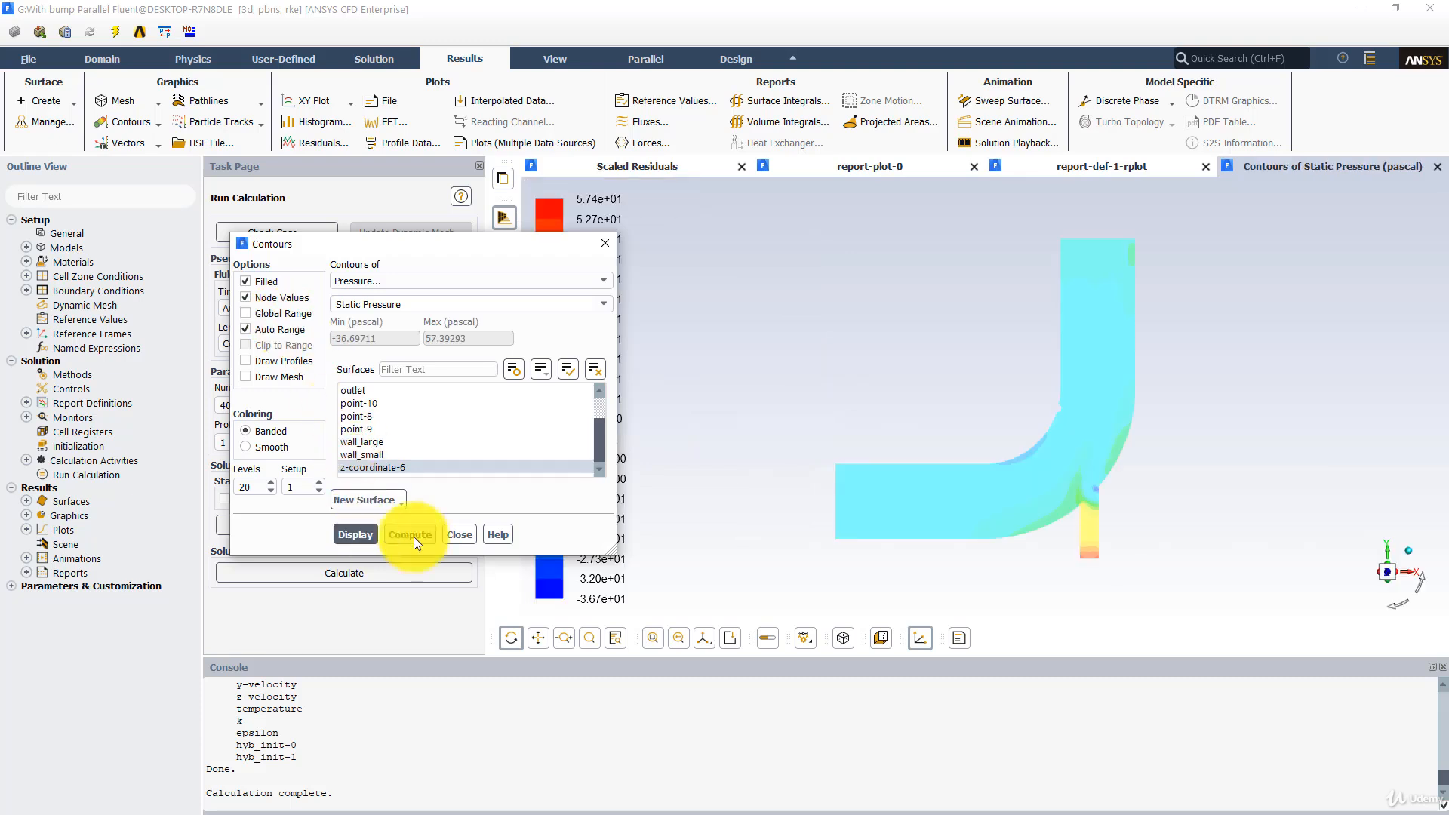
pyautogui.scroll(5, 988, 413)
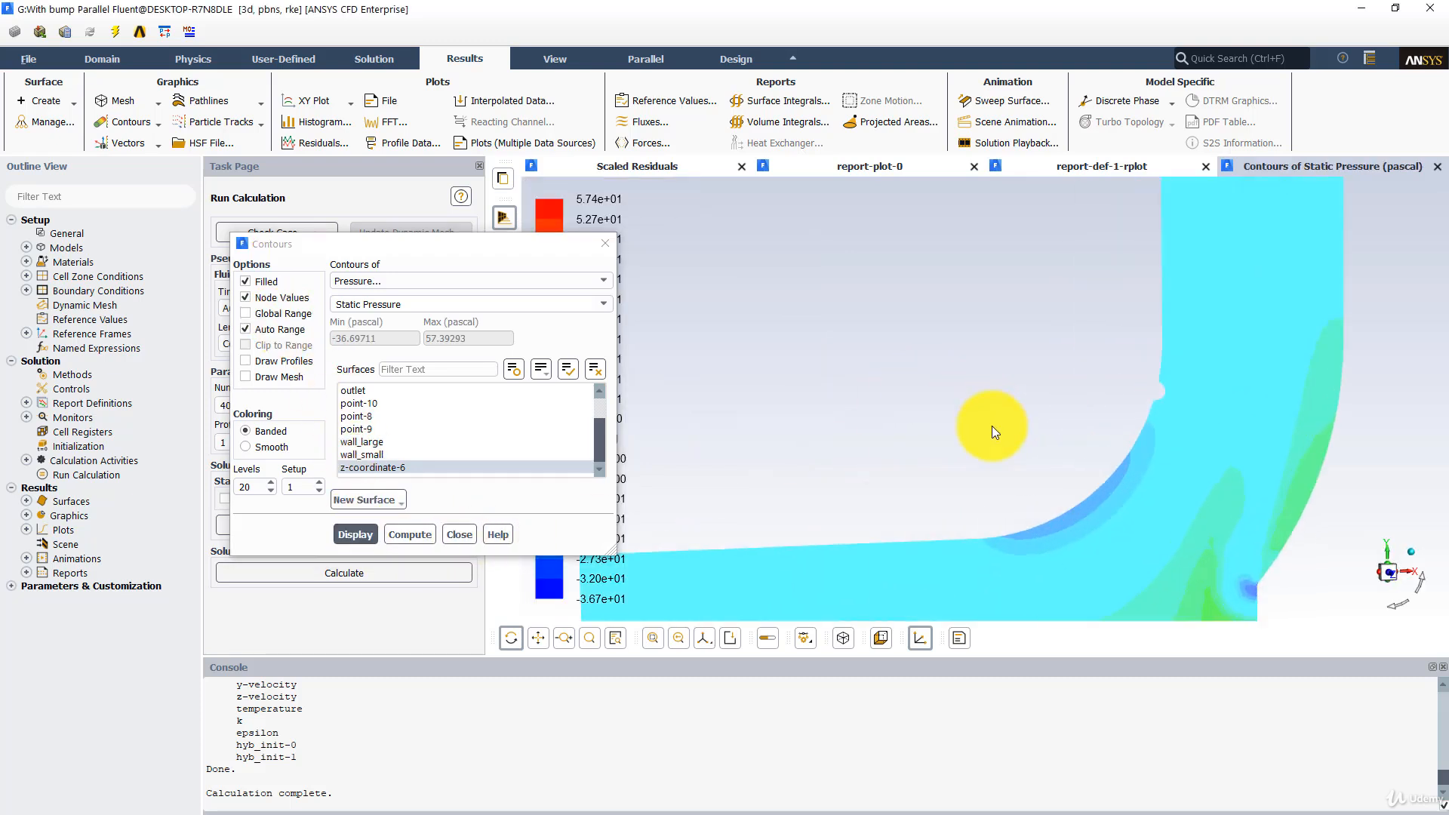
pyautogui.scroll(5, 972, 428)
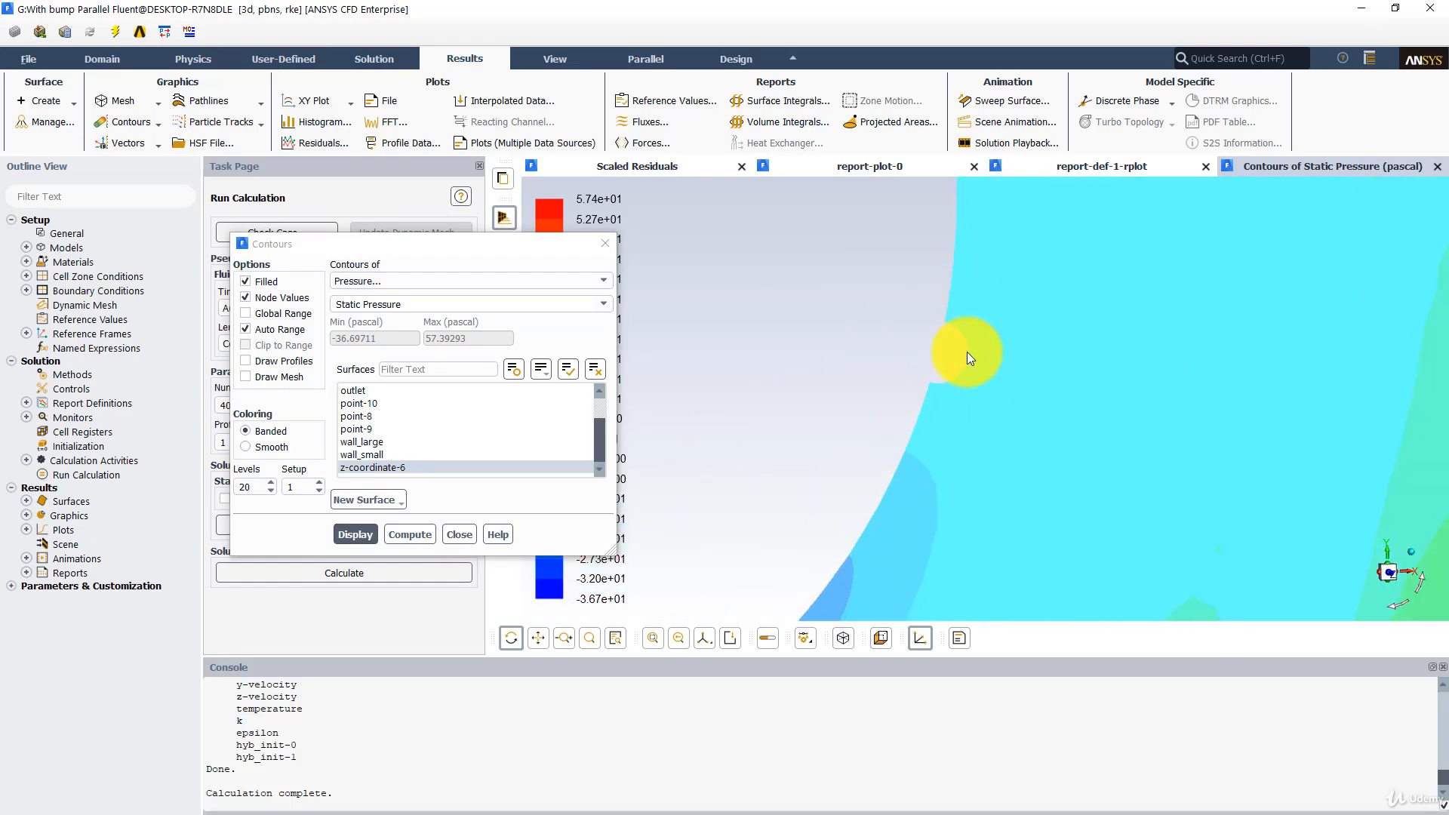
pyautogui.scroll(-3, 989, 346)
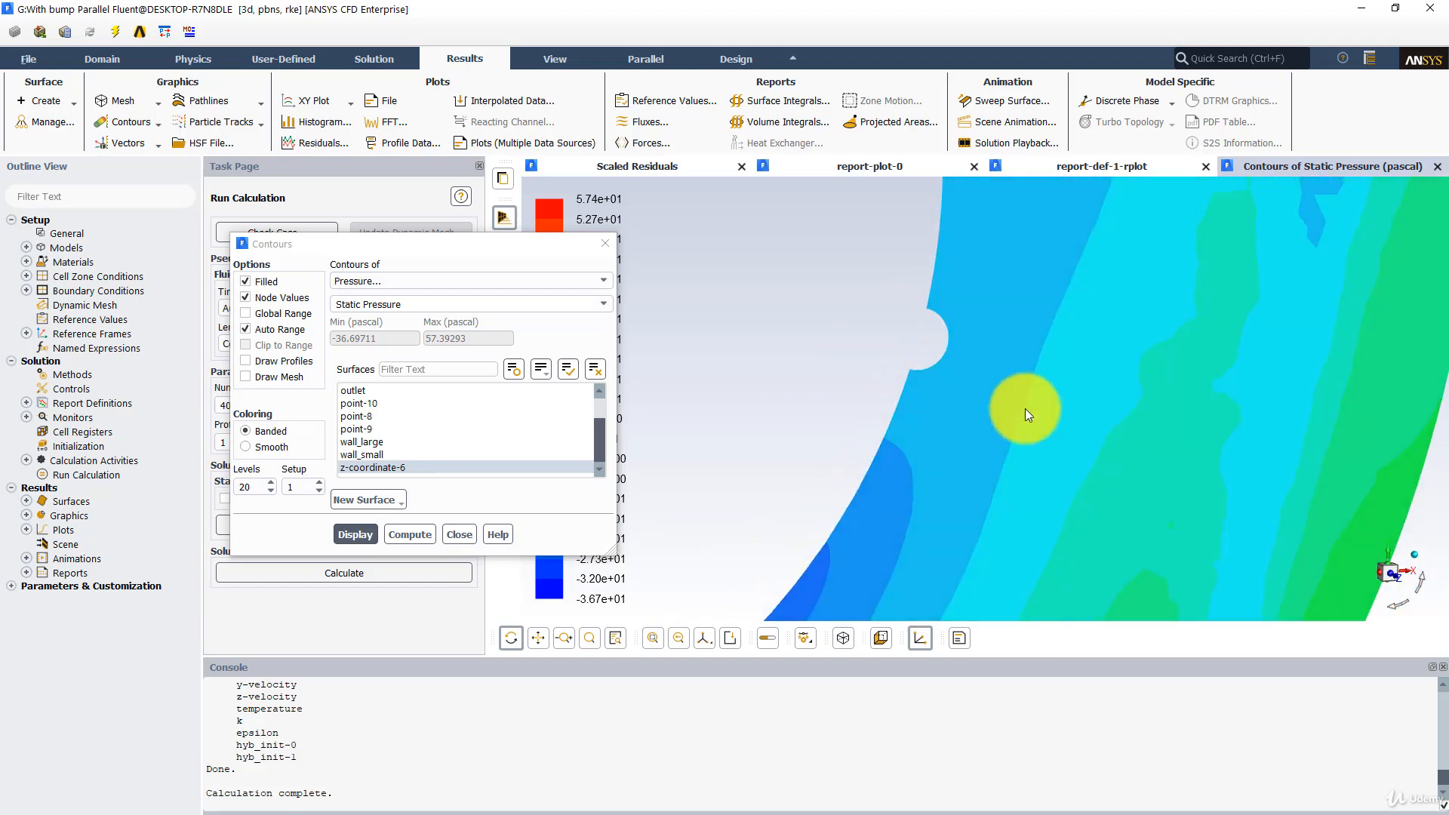
pyautogui.scroll(-3, 985, 437)
# Step: Display velocity magnitude contours on the Z-coordinate section surface and inspect the flow through the elbow
pyautogui.click(392, 282)
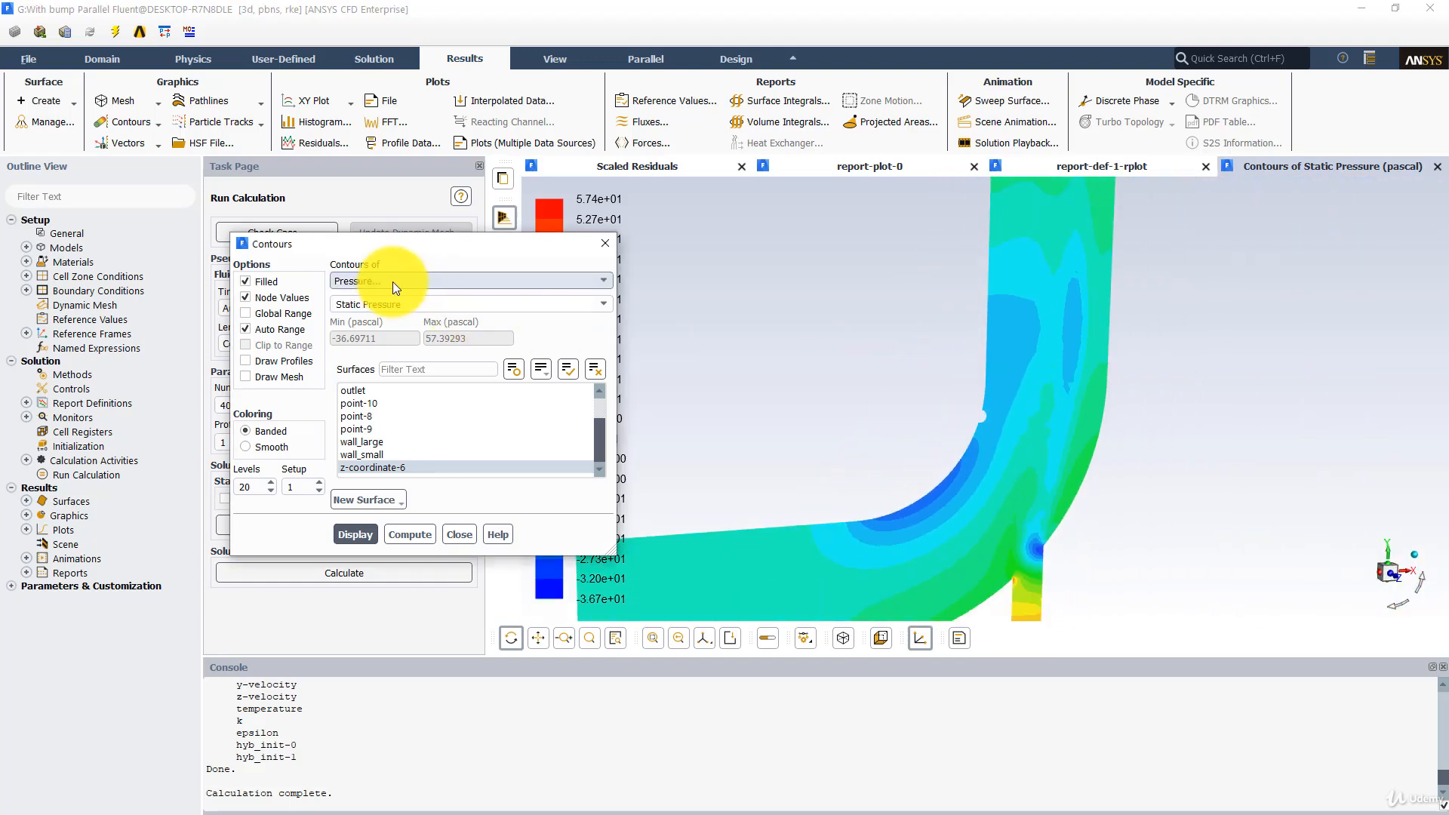
pyautogui.click(379, 316)
pyautogui.click(344, 535)
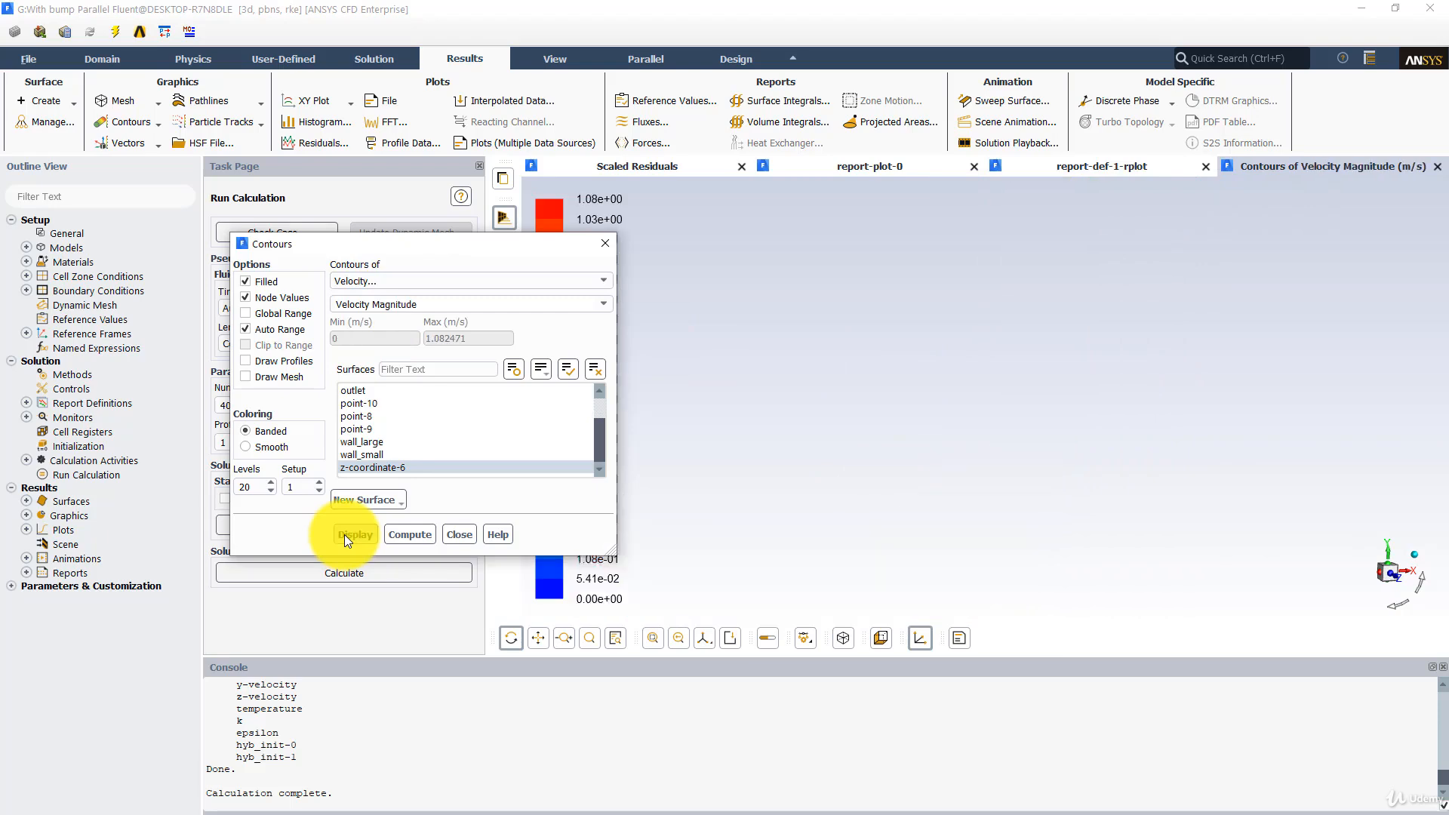
pyautogui.moveTo(831, 305); pyautogui.dragTo(1047, 268)
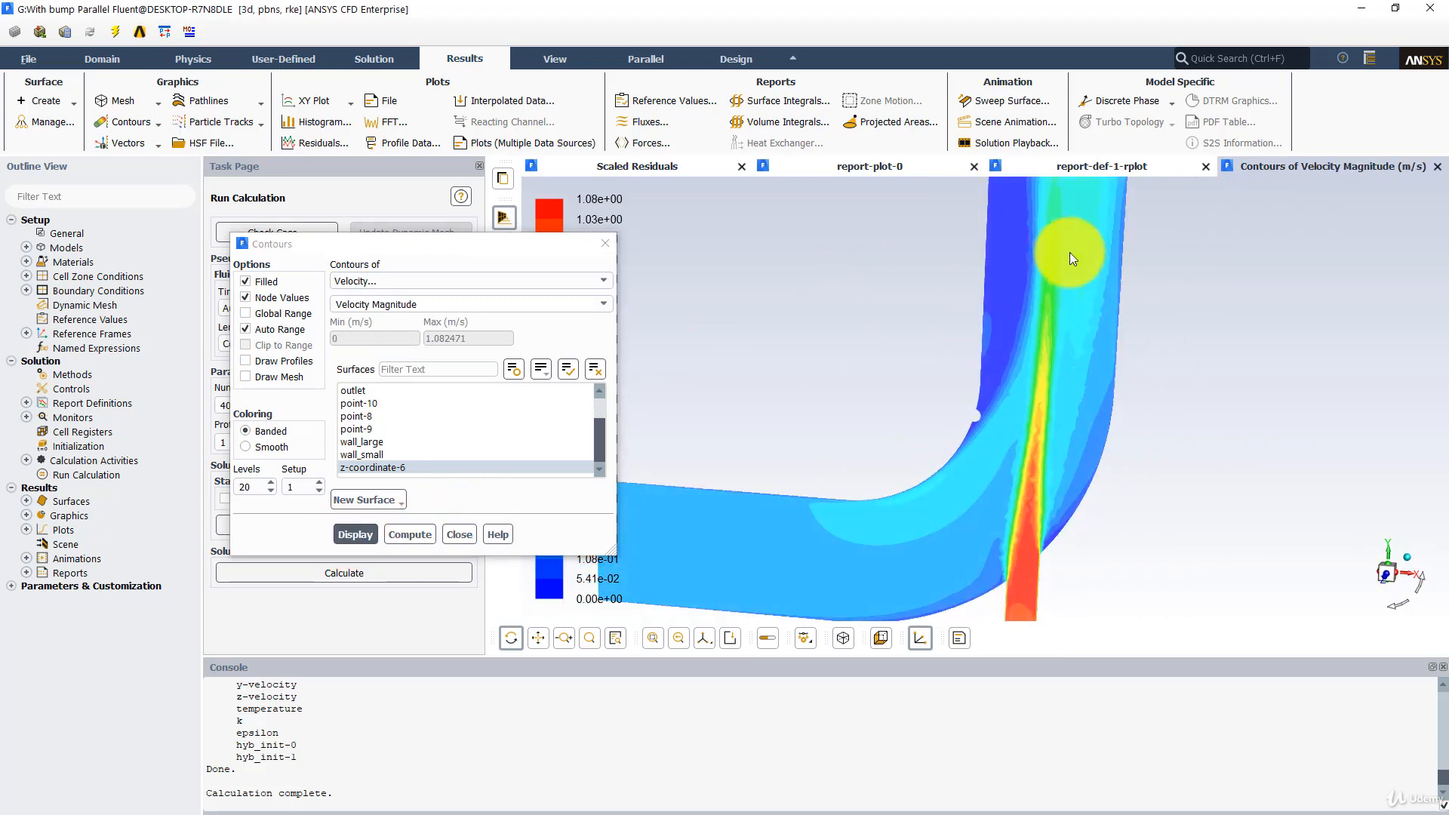
pyautogui.scroll(-8, 1079, 279)
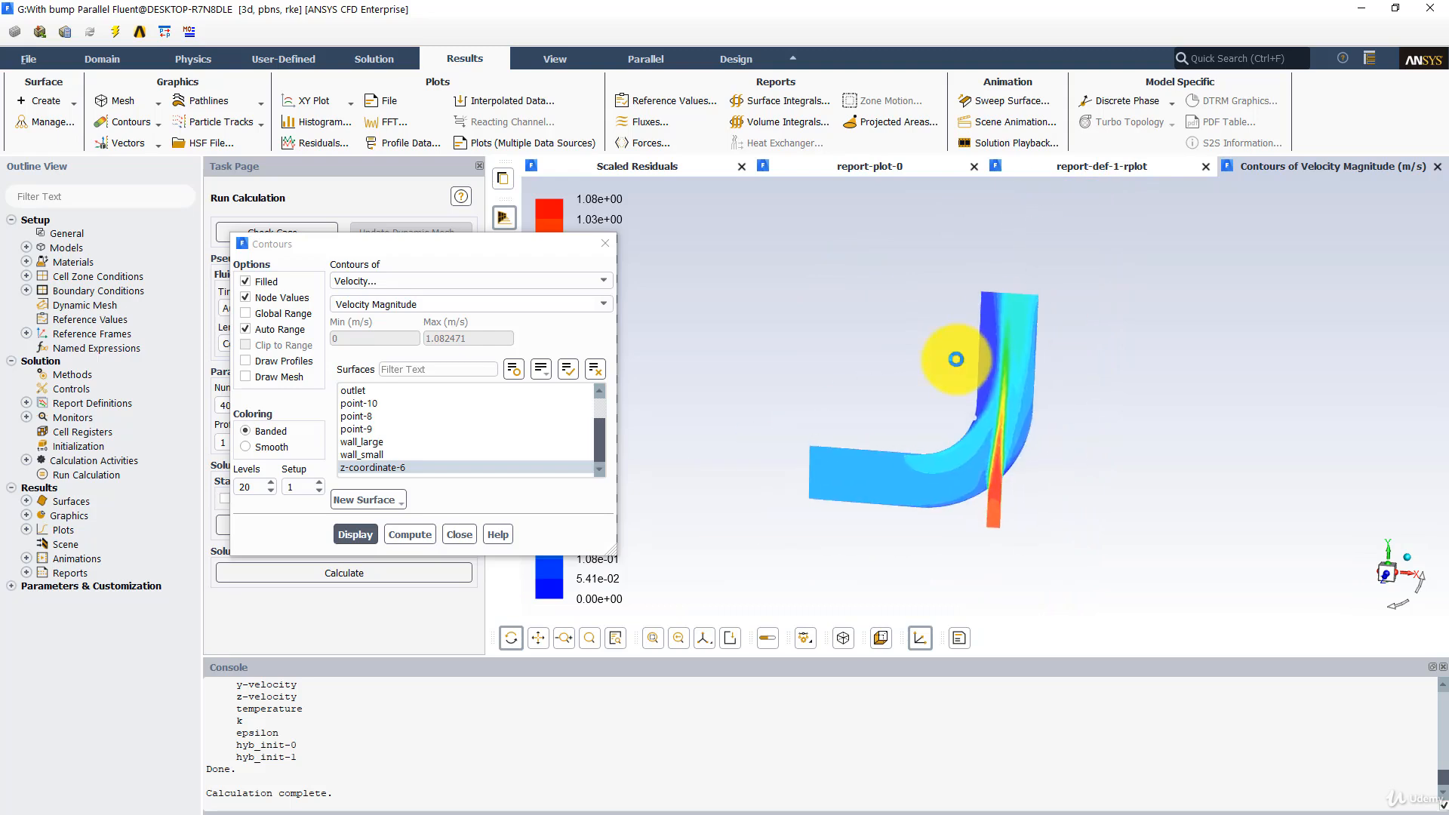
pyautogui.scroll(8, 957, 356)
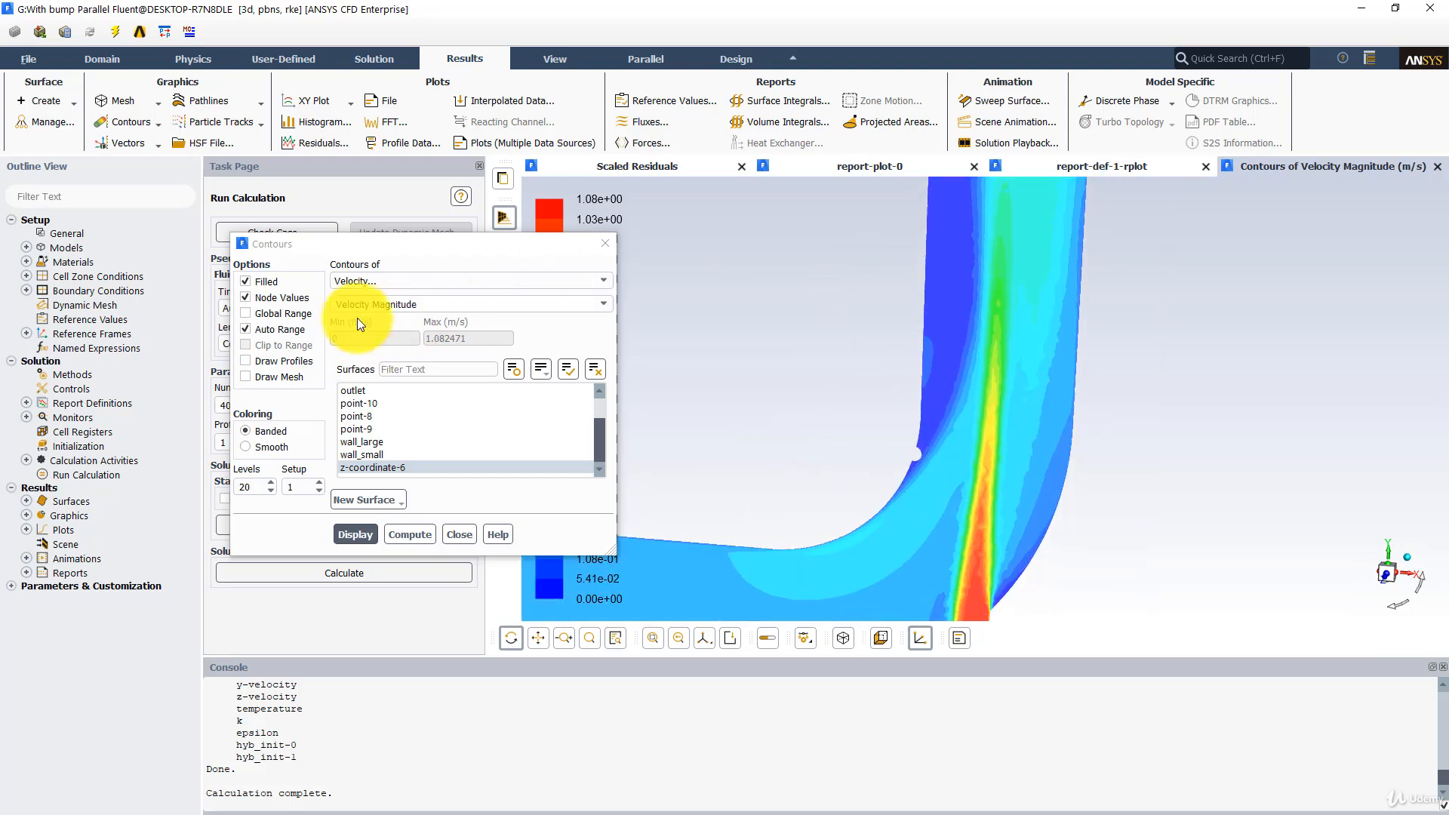
# Step: Display static temperature contours on the Z-coordinate section surface, inspect them, and close the contour settings
pyautogui.click(423, 283)
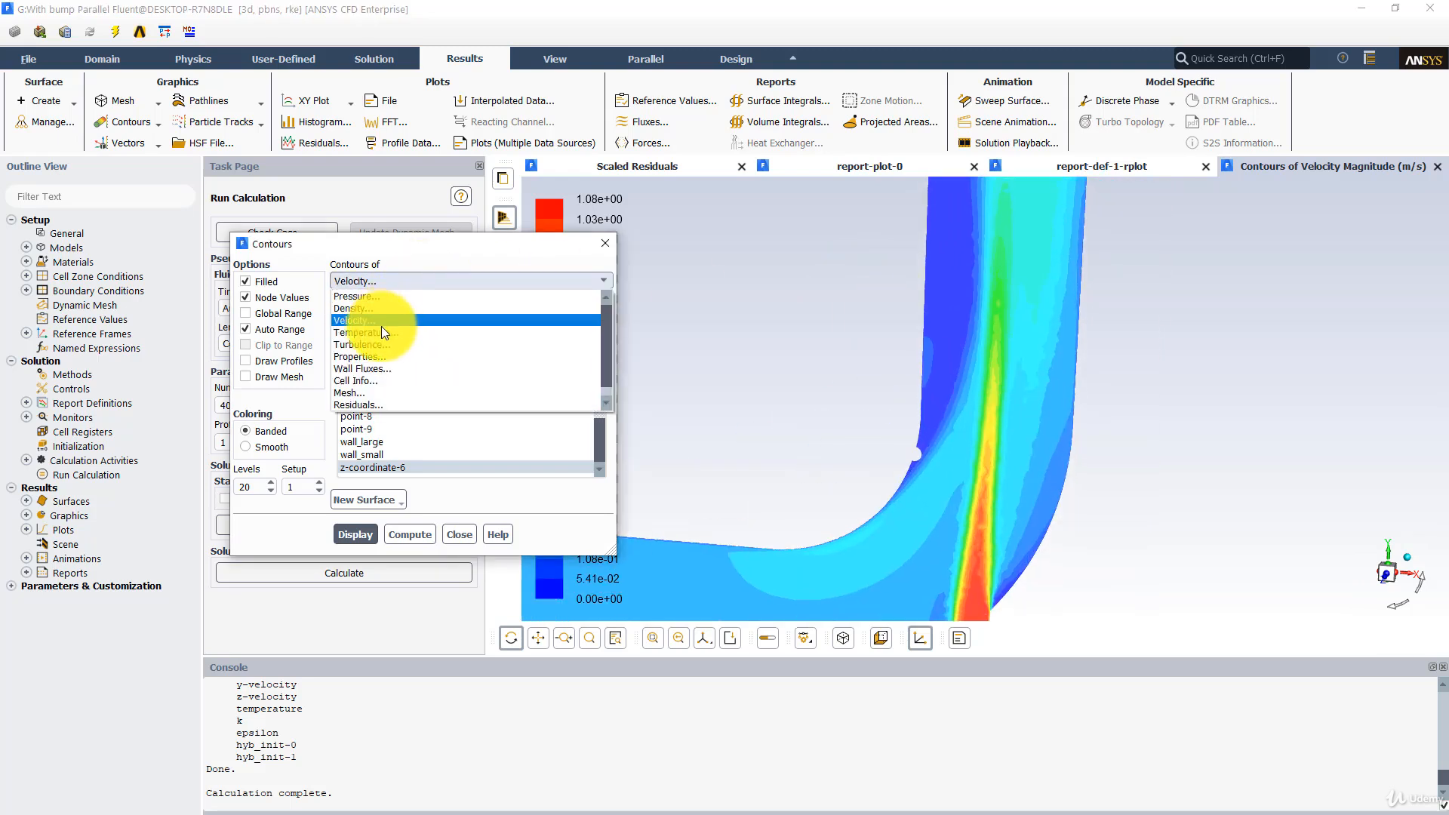
pyautogui.click(382, 326)
pyautogui.click(355, 534)
pyautogui.scroll(3, 904, 360)
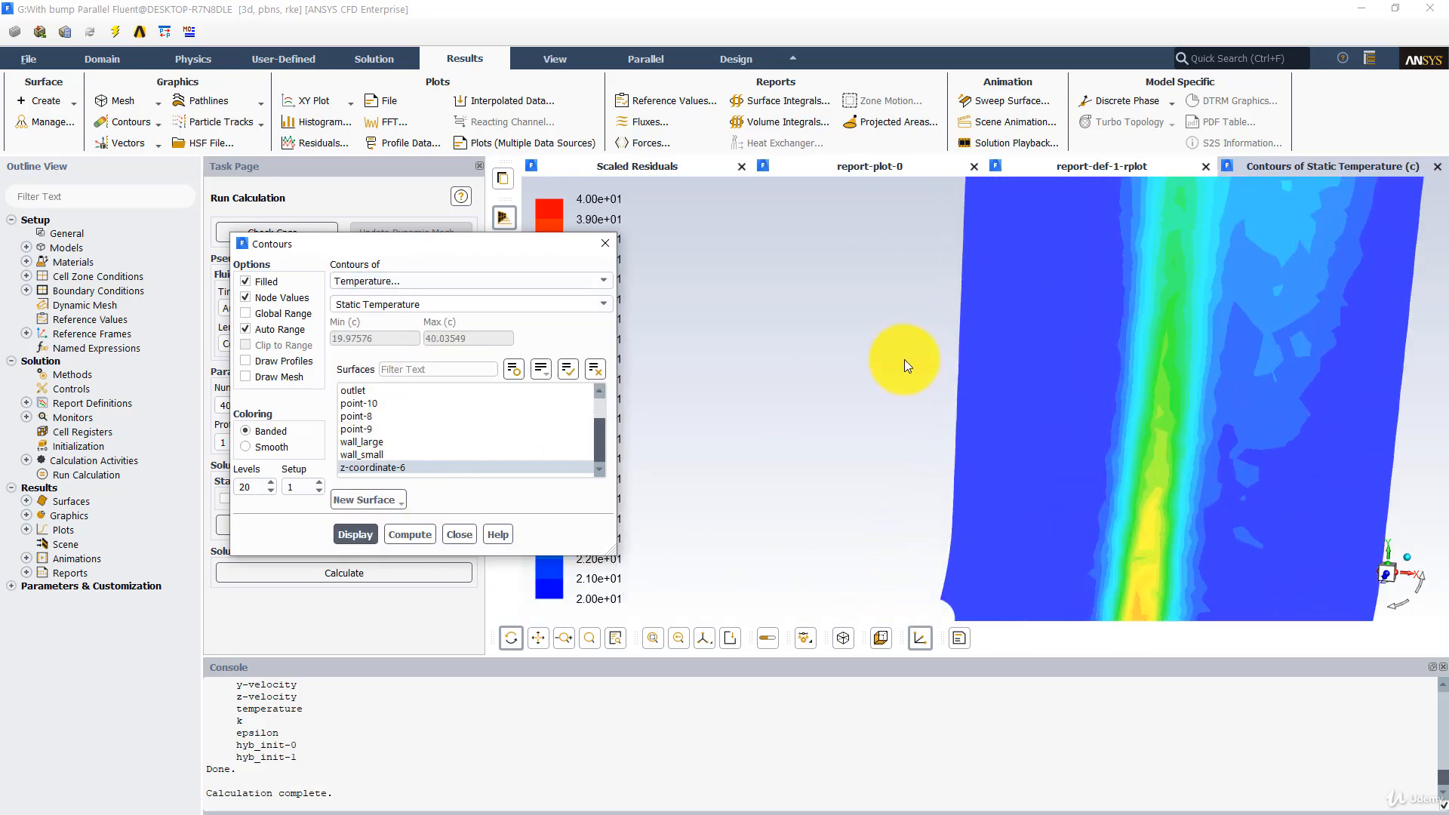
pyautogui.scroll(-5, 891, 364)
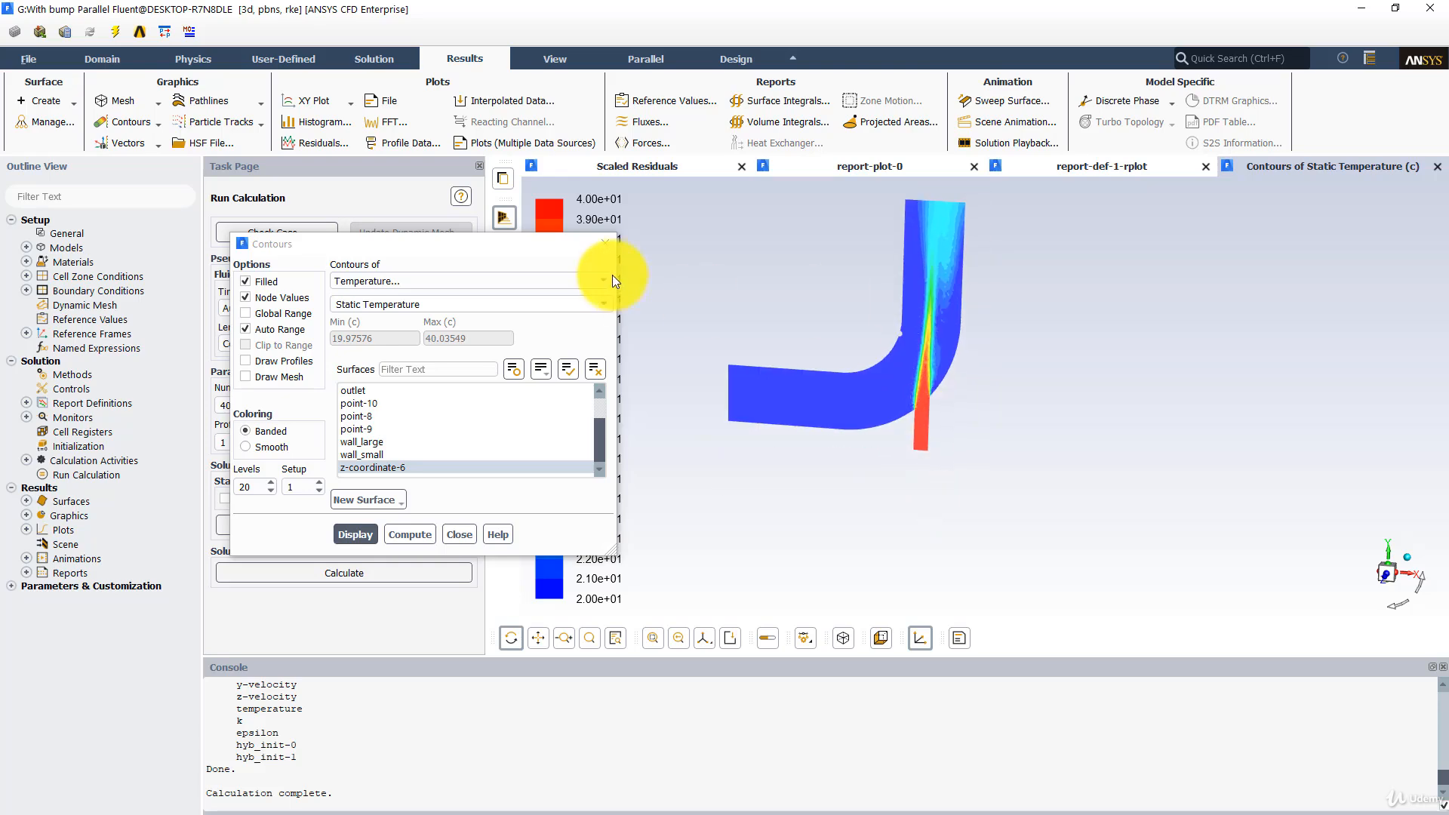
pyautogui.click(606, 243)
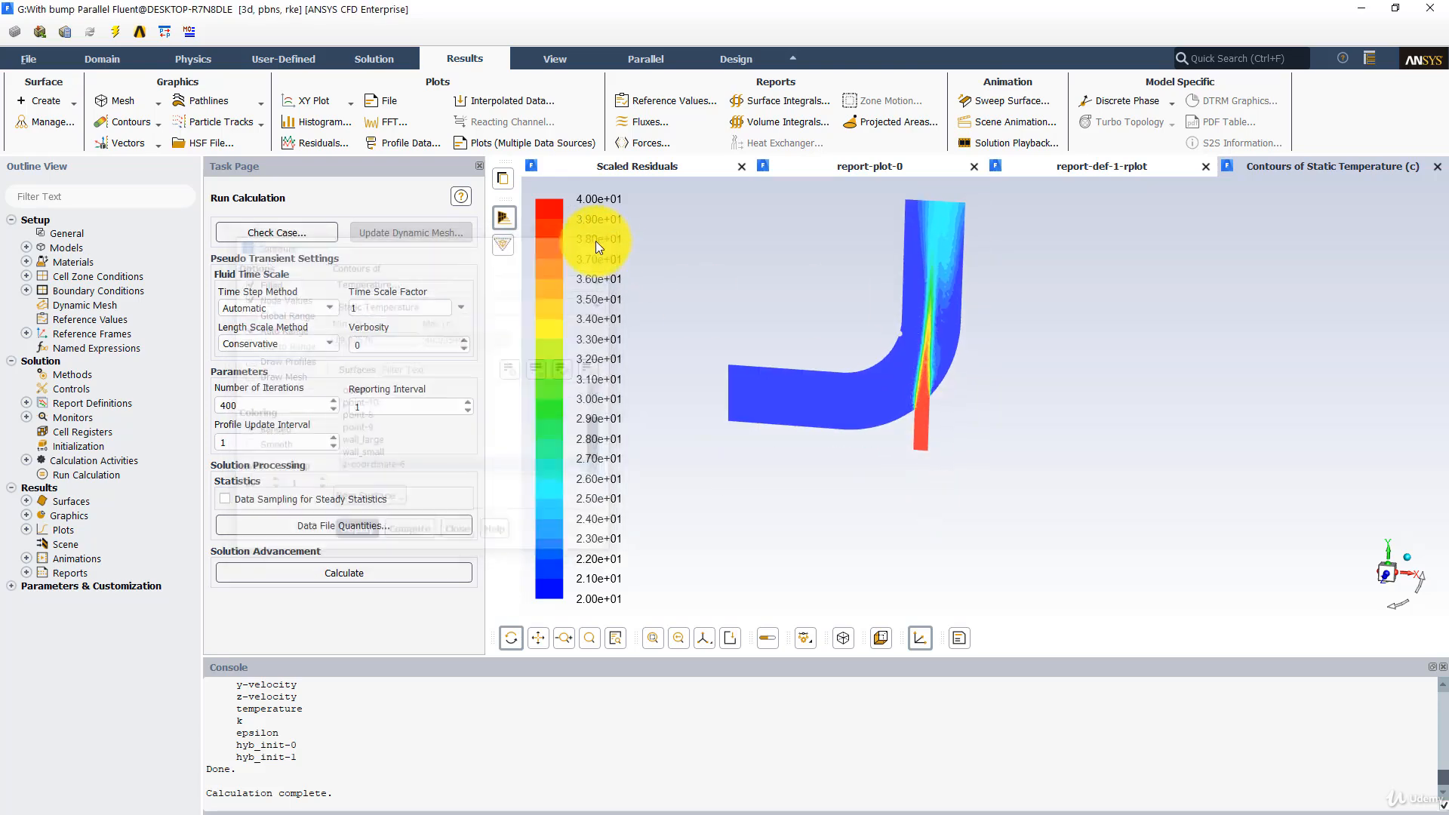
# Step: Open the velocity vector plot settings, inspect the bump region, and select z-coordinate-6 as the vector surface
pyautogui.click(128, 143)
pyautogui.scroll(2, 828, 377)
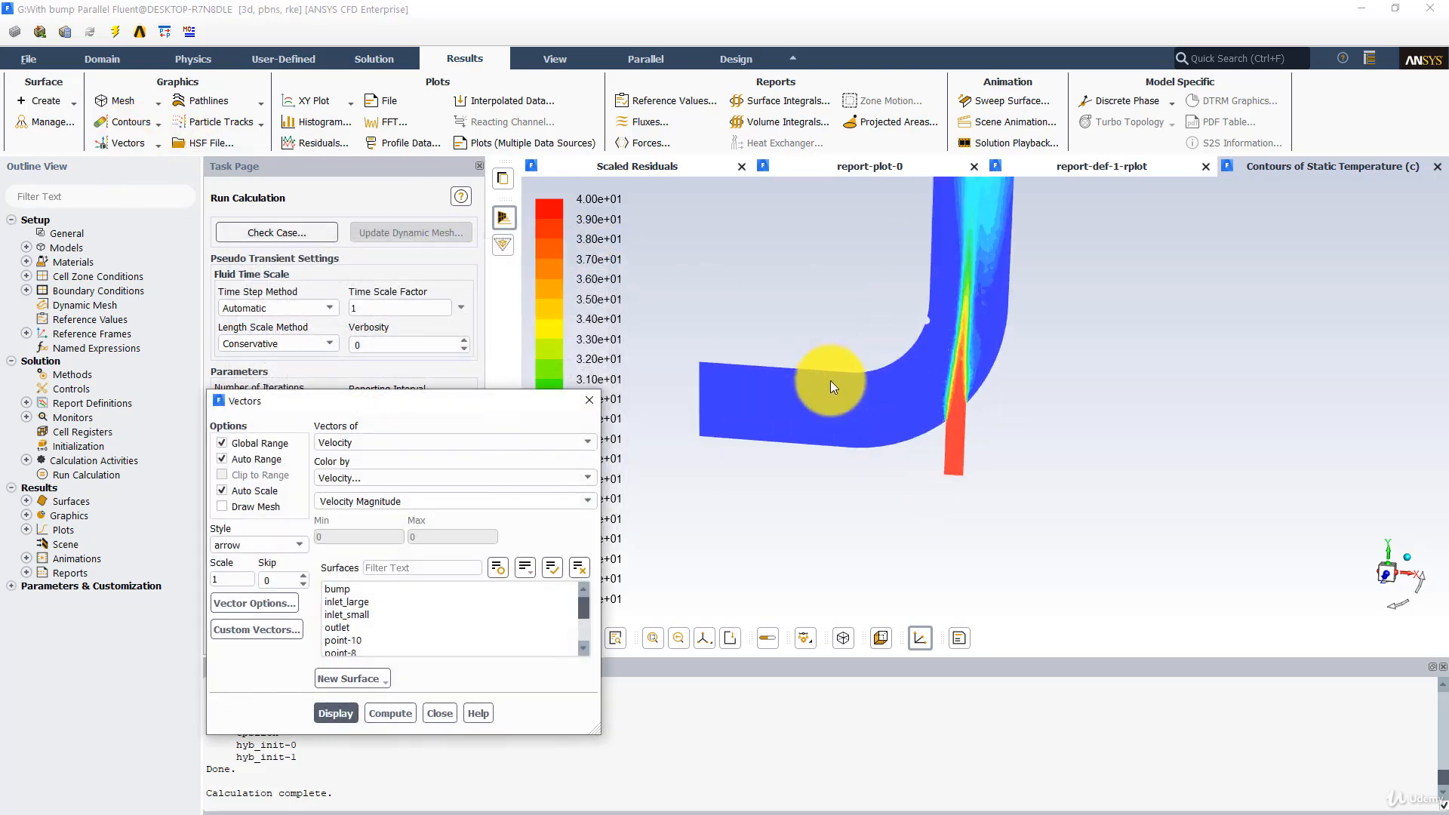
pyautogui.scroll(3, 830, 380)
pyautogui.scroll(3, 1008, 432)
pyautogui.moveTo(1009, 432); pyautogui.dragTo(871, 447)
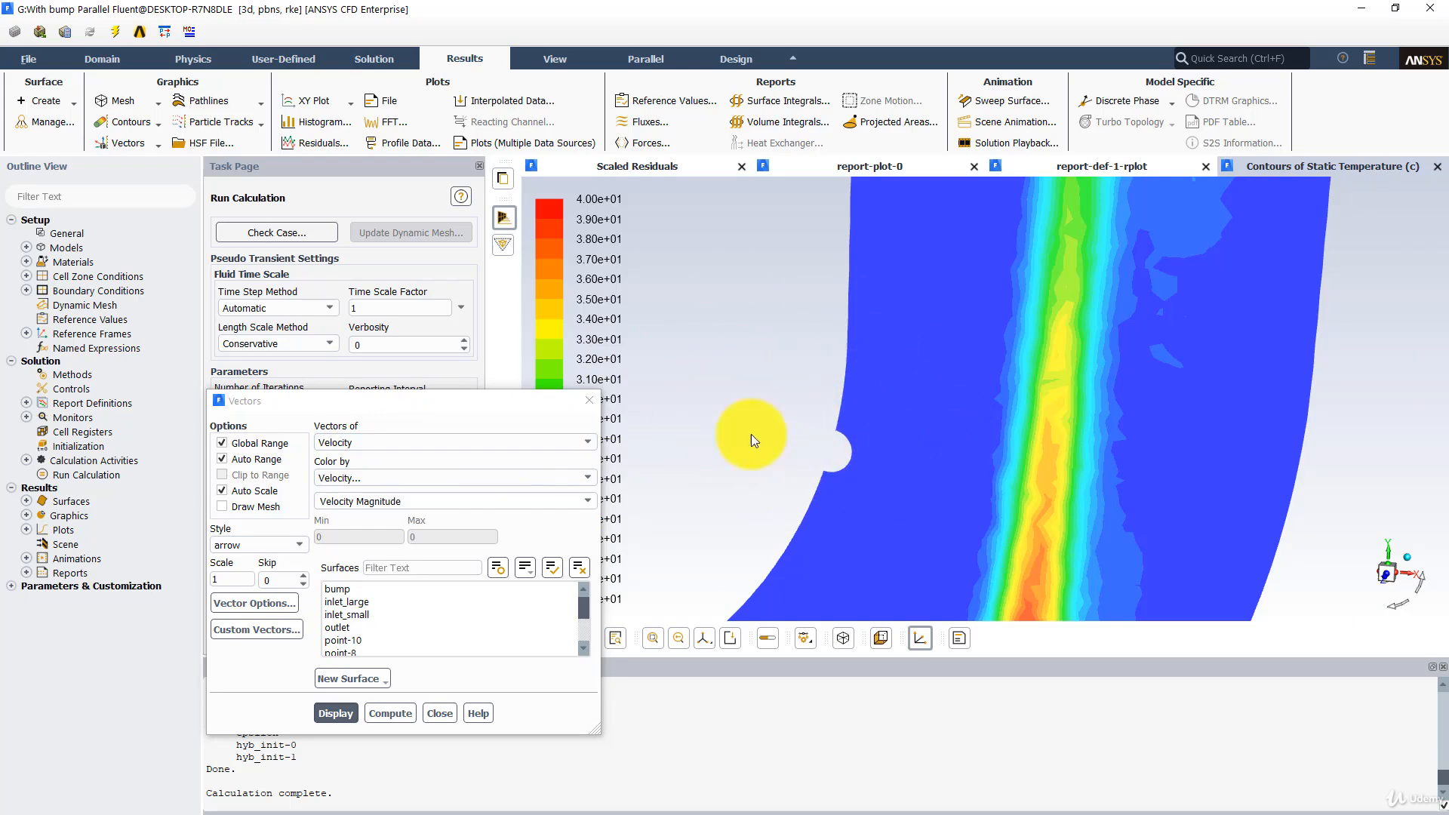
pyautogui.moveTo(846, 437); pyautogui.dragTo(871, 362)
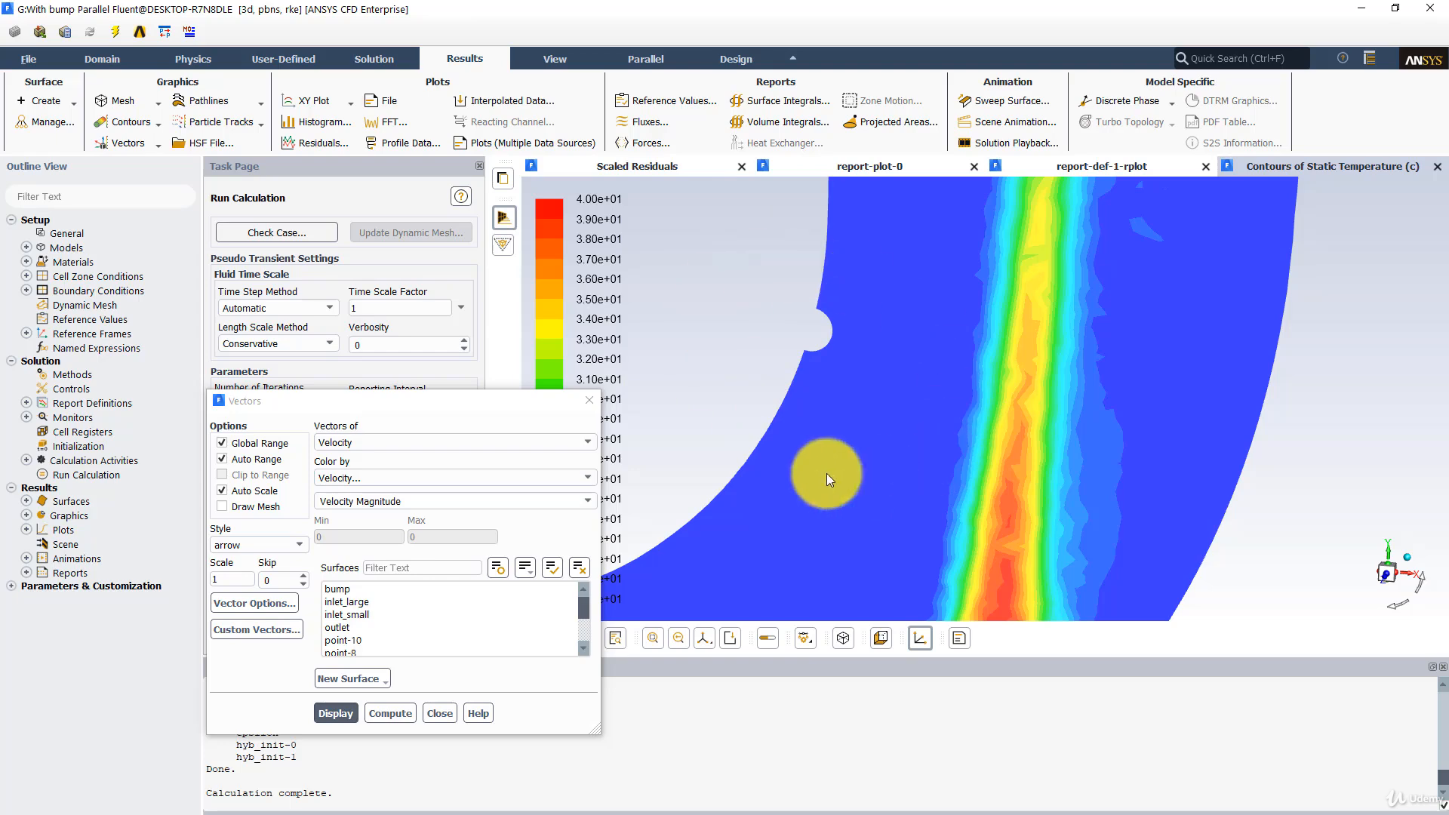
pyautogui.moveTo(817, 379)
pyautogui.mouseDown()
pyautogui.moveTo(799, 413)
pyautogui.moveTo(814, 383)
pyautogui.mouseUp()
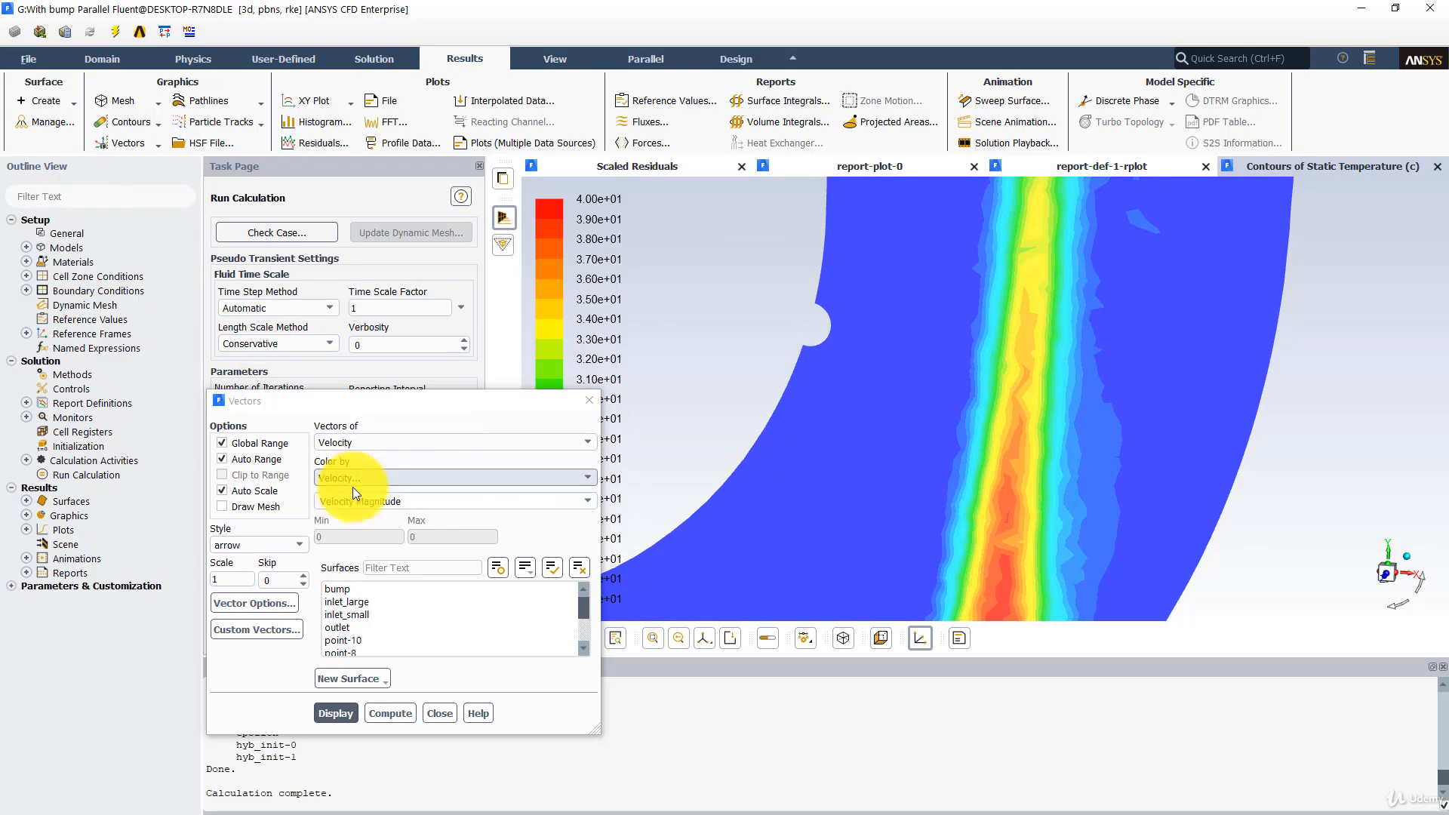
pyautogui.scroll(-2, 422, 641)
pyautogui.click(397, 641)
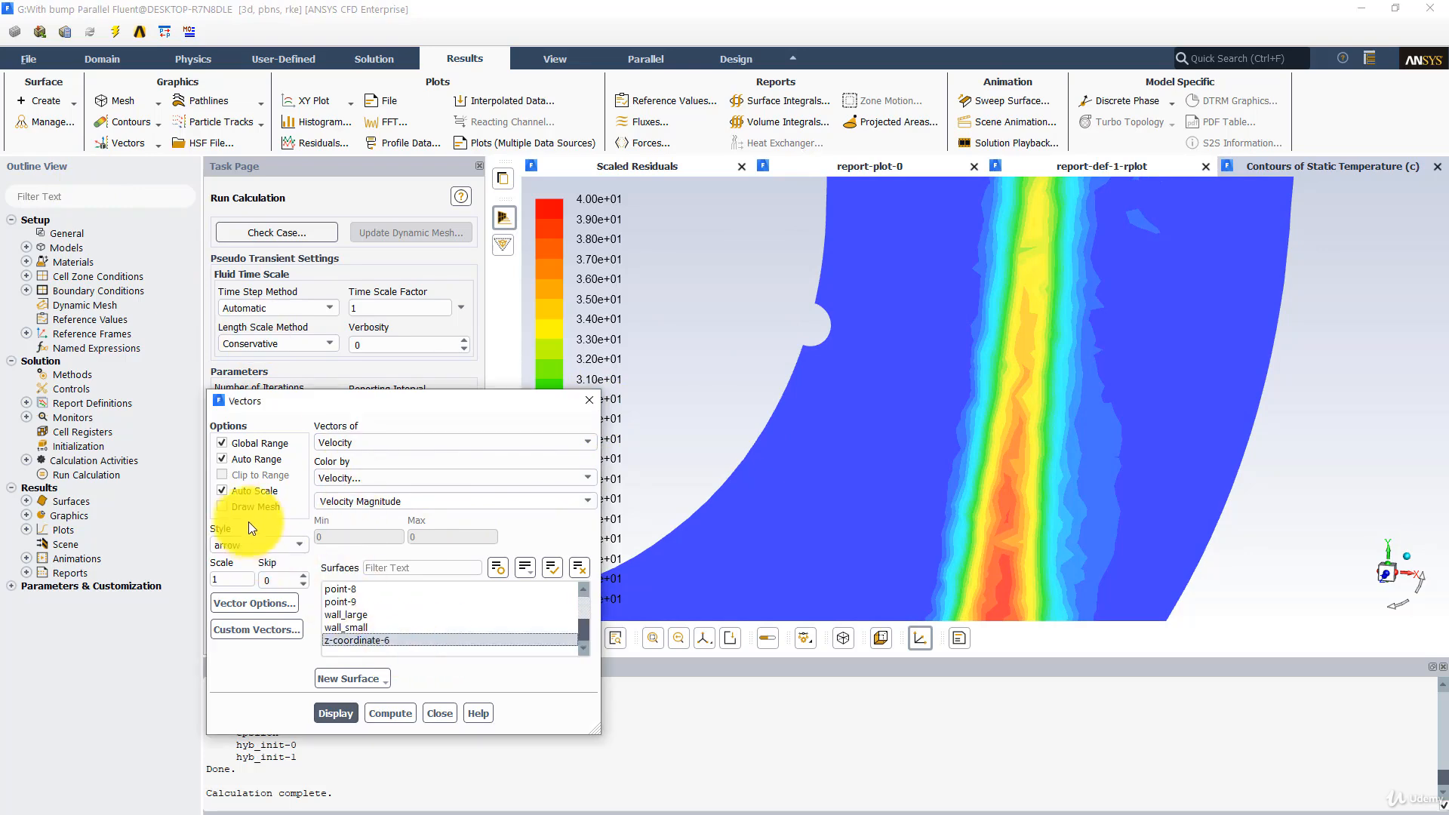
# Step: Enable Draw Mesh for the vector plot and display only the faces of the bump surface, without edges
pyautogui.click(249, 508)
pyautogui.click(243, 455)
pyautogui.click(615, 436)
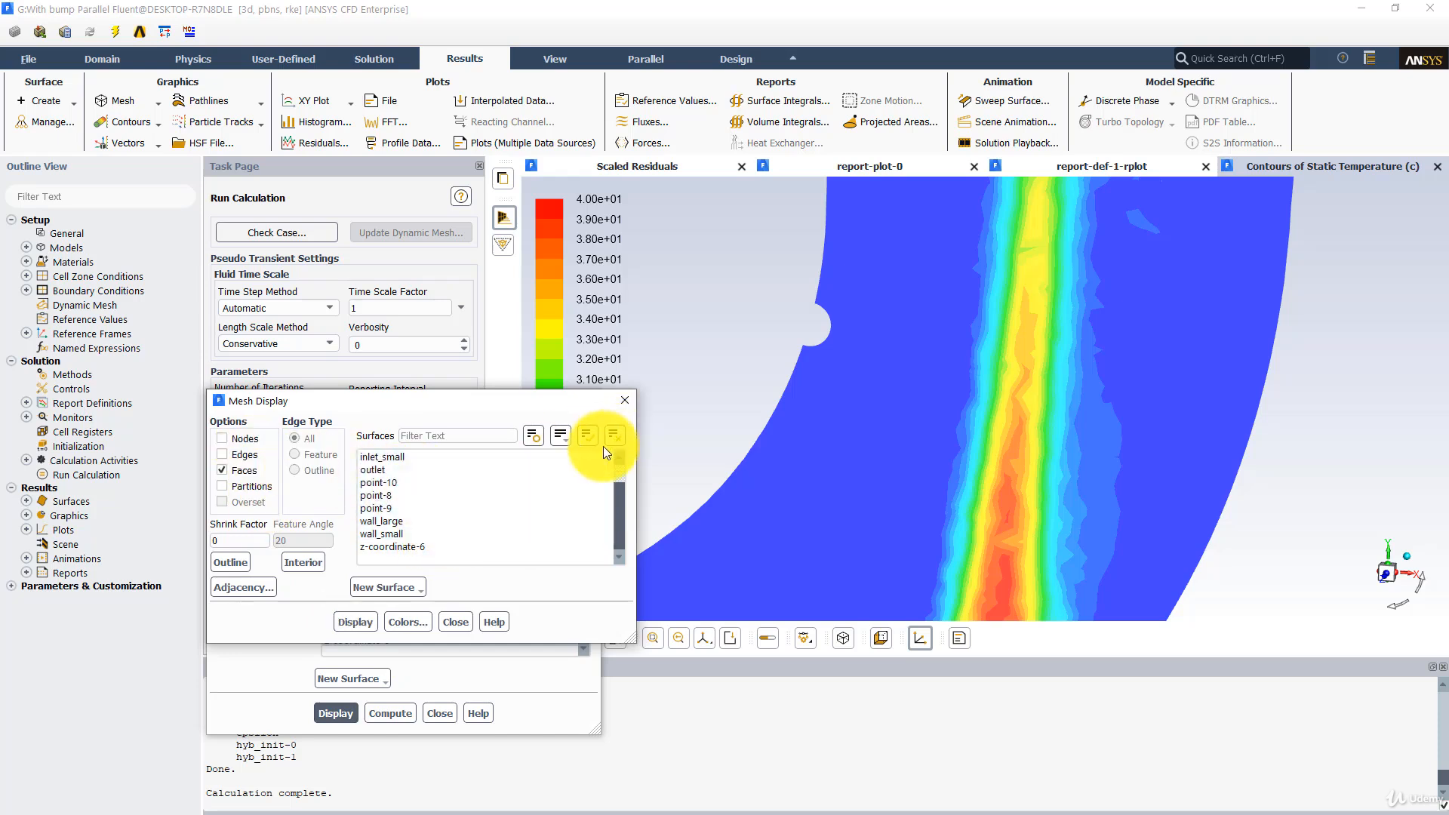
pyautogui.scroll(1, 427, 504)
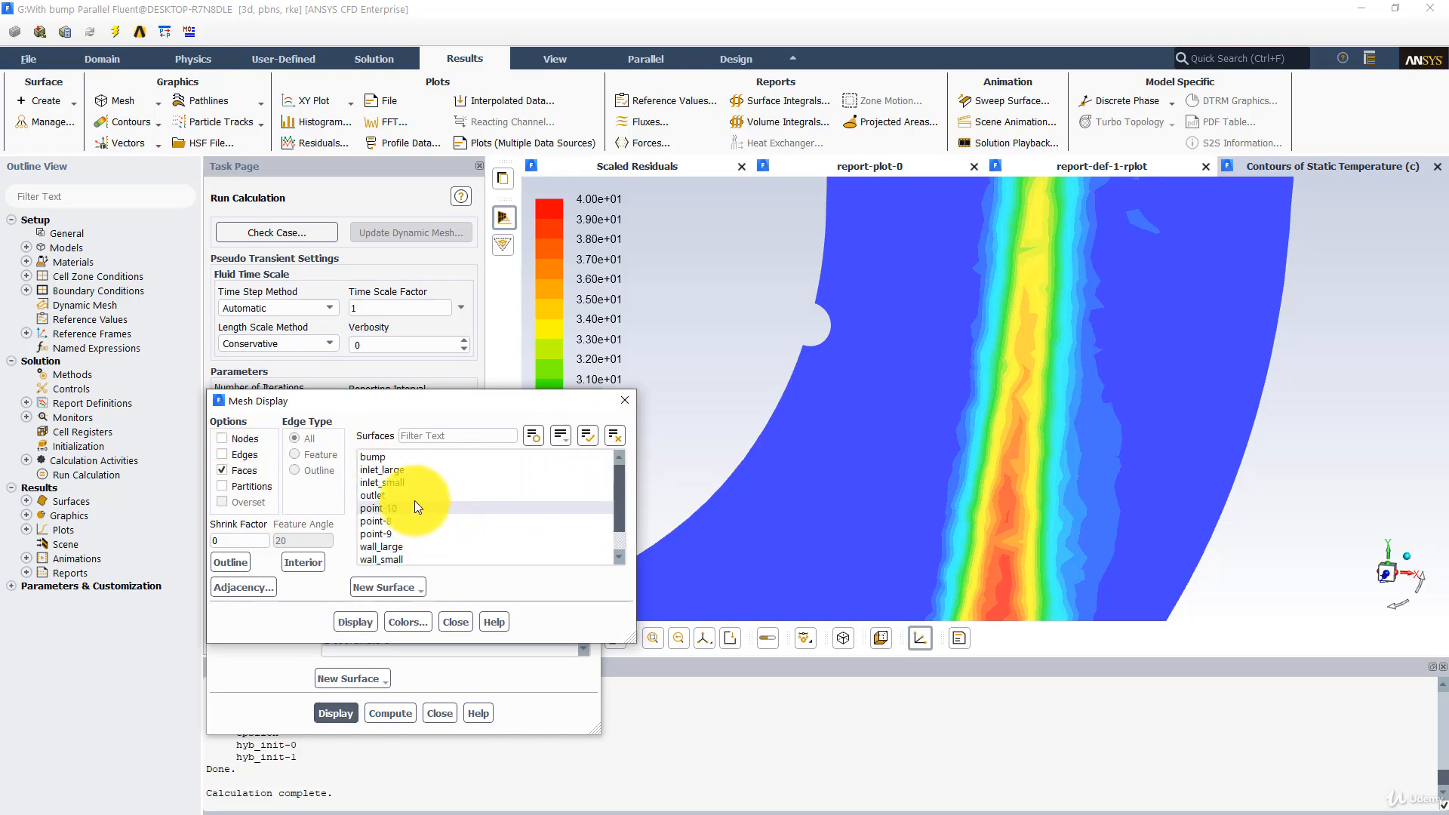
pyautogui.click(387, 456)
pyautogui.click(356, 619)
# Step: Display the velocity vectors colored by velocity magnitude and examine the flow around the bump and through the elbow
pyautogui.click(338, 716)
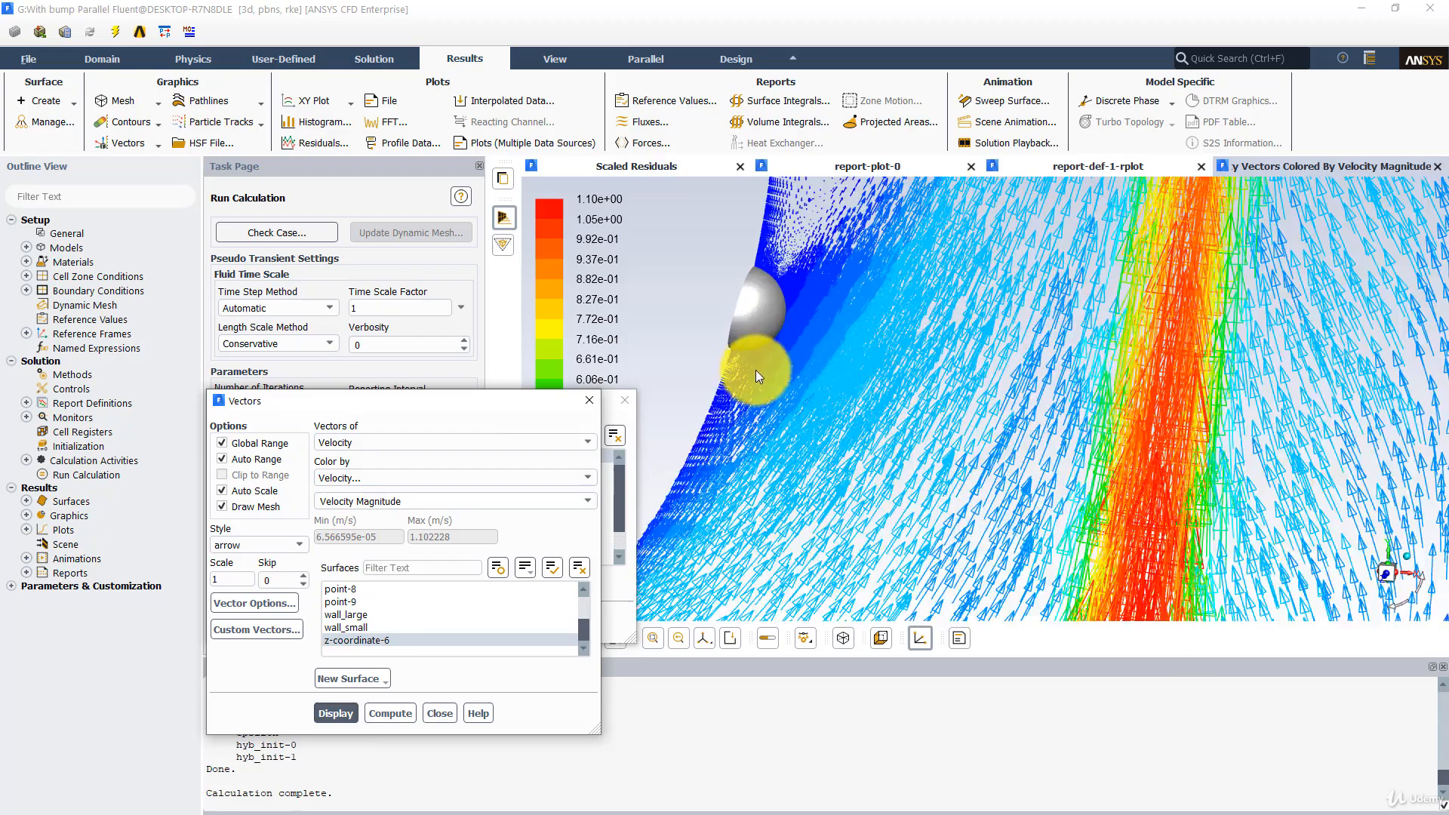
pyautogui.scroll(2, 755, 370)
pyautogui.moveTo(745, 419); pyautogui.dragTo(882, 484, button='middle')
pyautogui.moveTo(788, 608); pyautogui.dragTo(793, 516, button='middle')
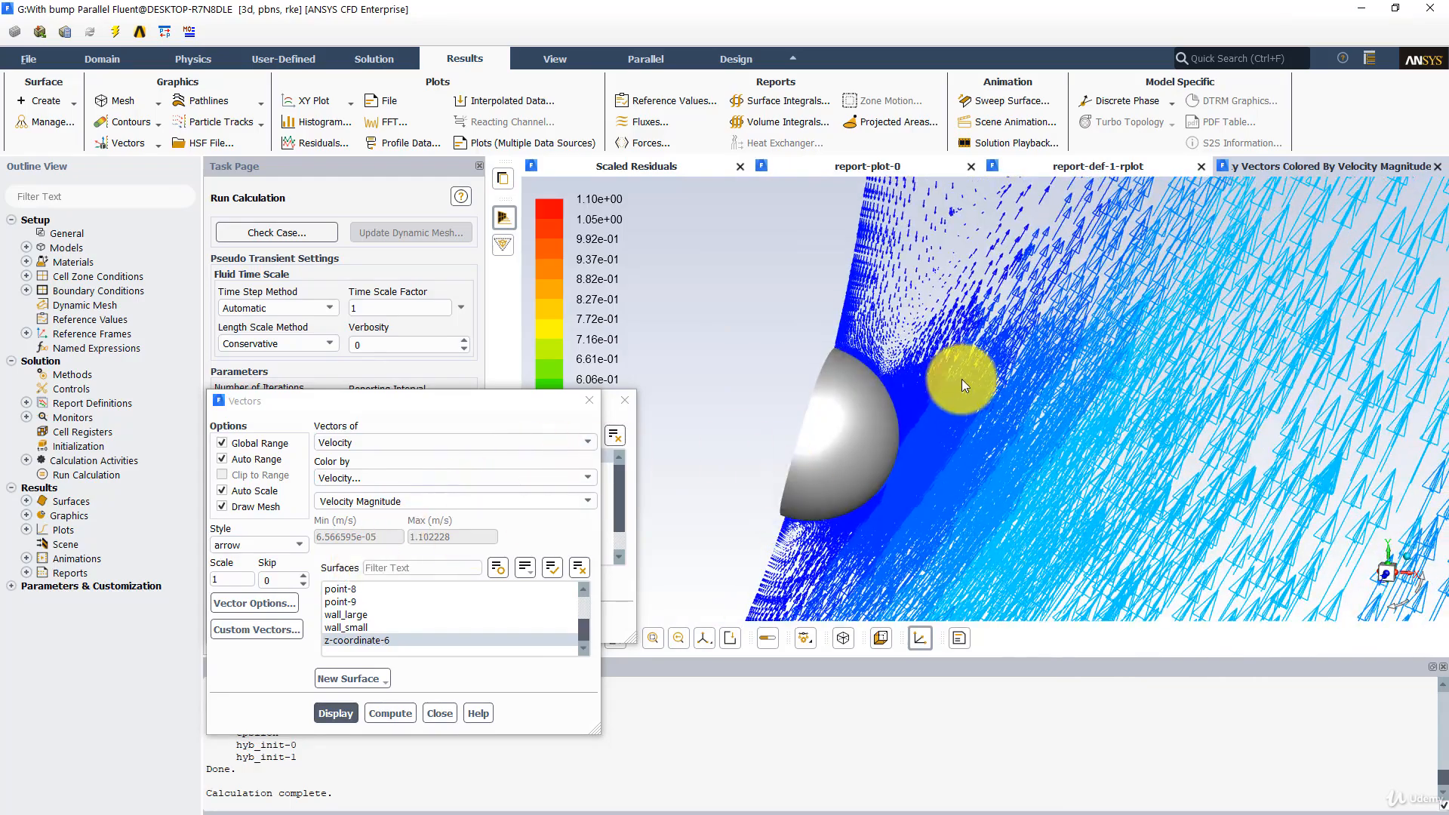
pyautogui.scroll(-10, 960, 379)
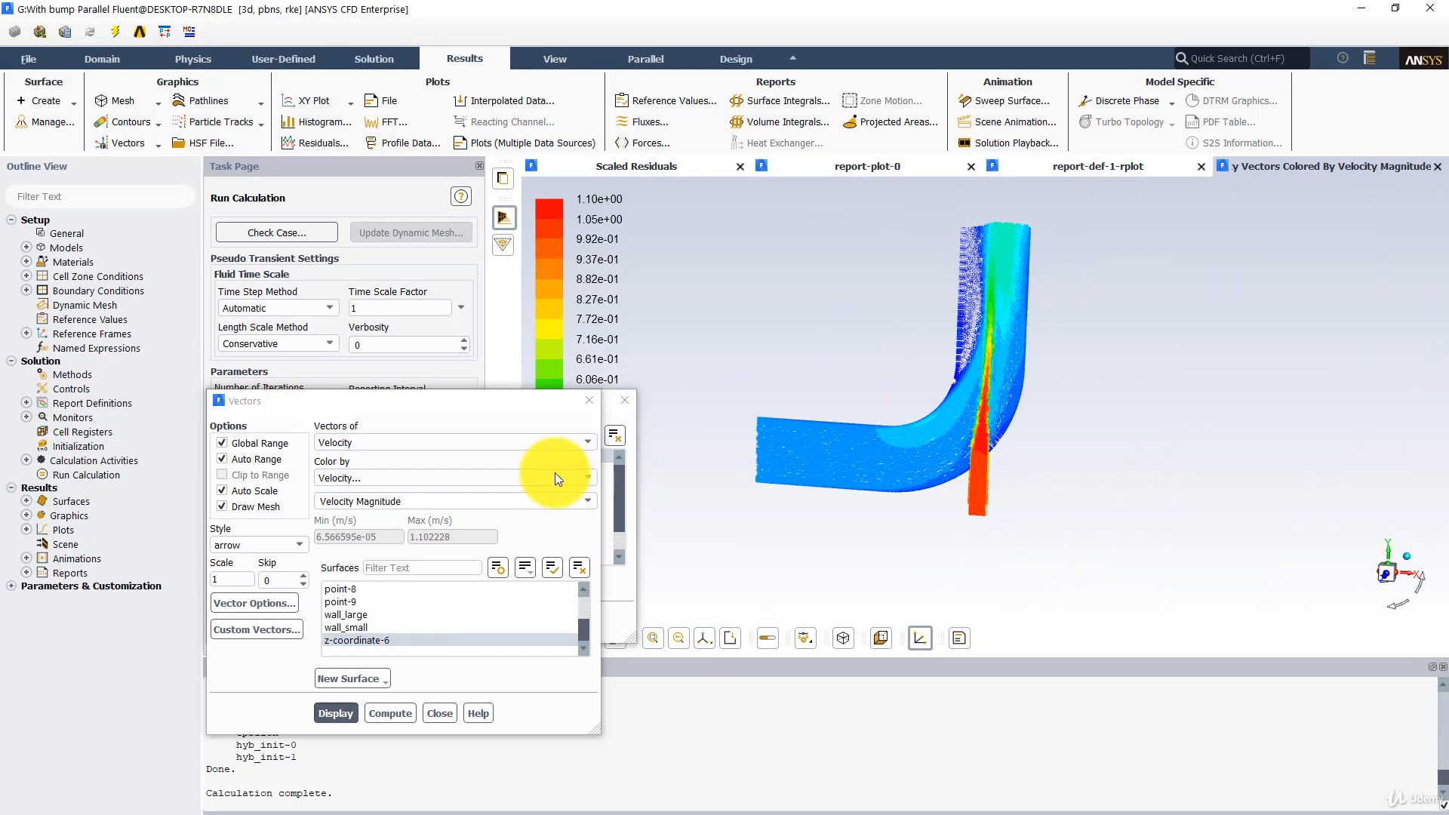
# Step: Set the velocity vector scale to 0.005, after trying 0.001, and redisplay the vectors on z-coordinate-6
pyautogui.click(257, 602)
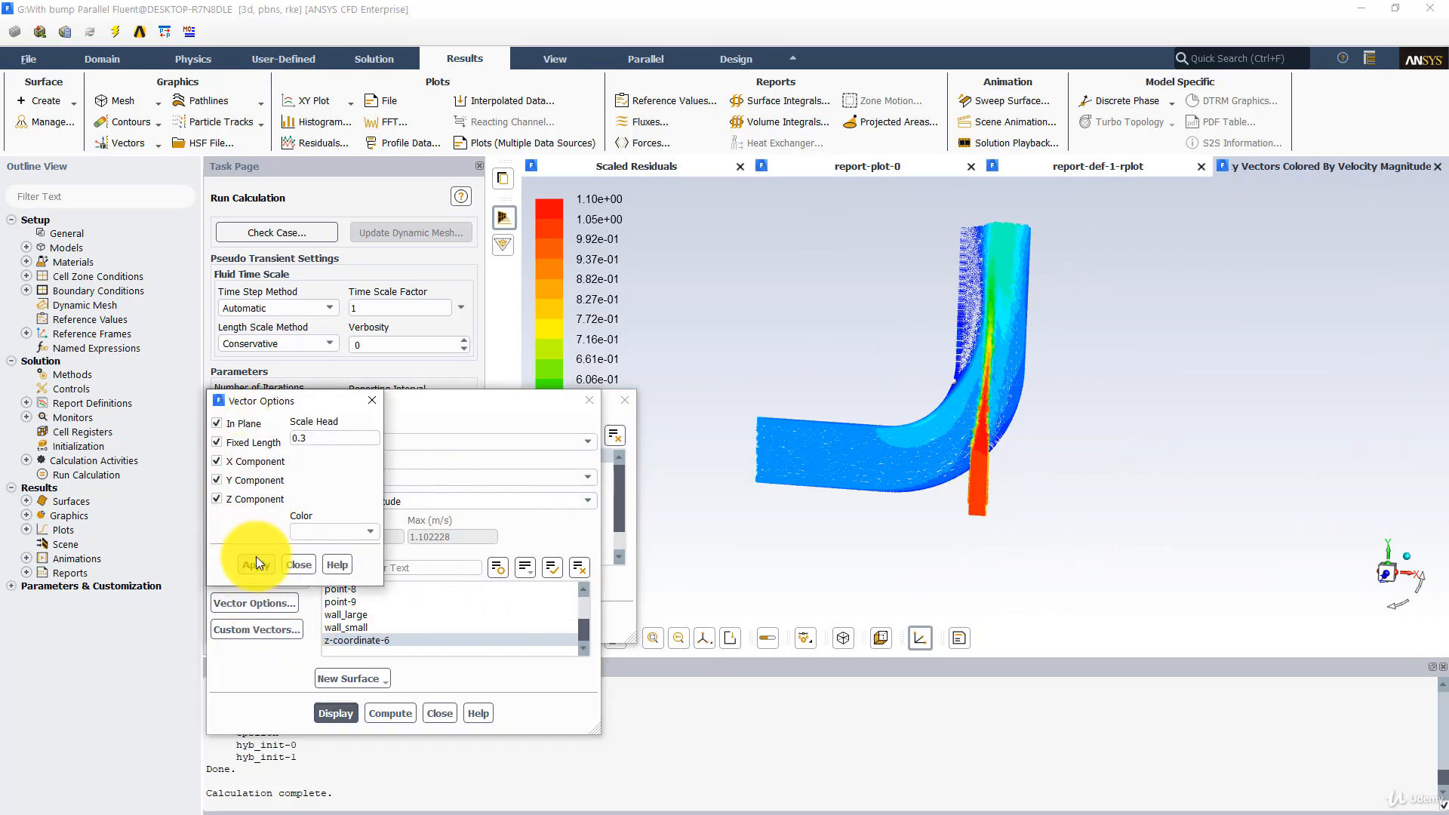
pyautogui.click(302, 568)
pyautogui.moveTo(229, 578); pyautogui.dragTo(142, 575)
pyautogui.write('0')
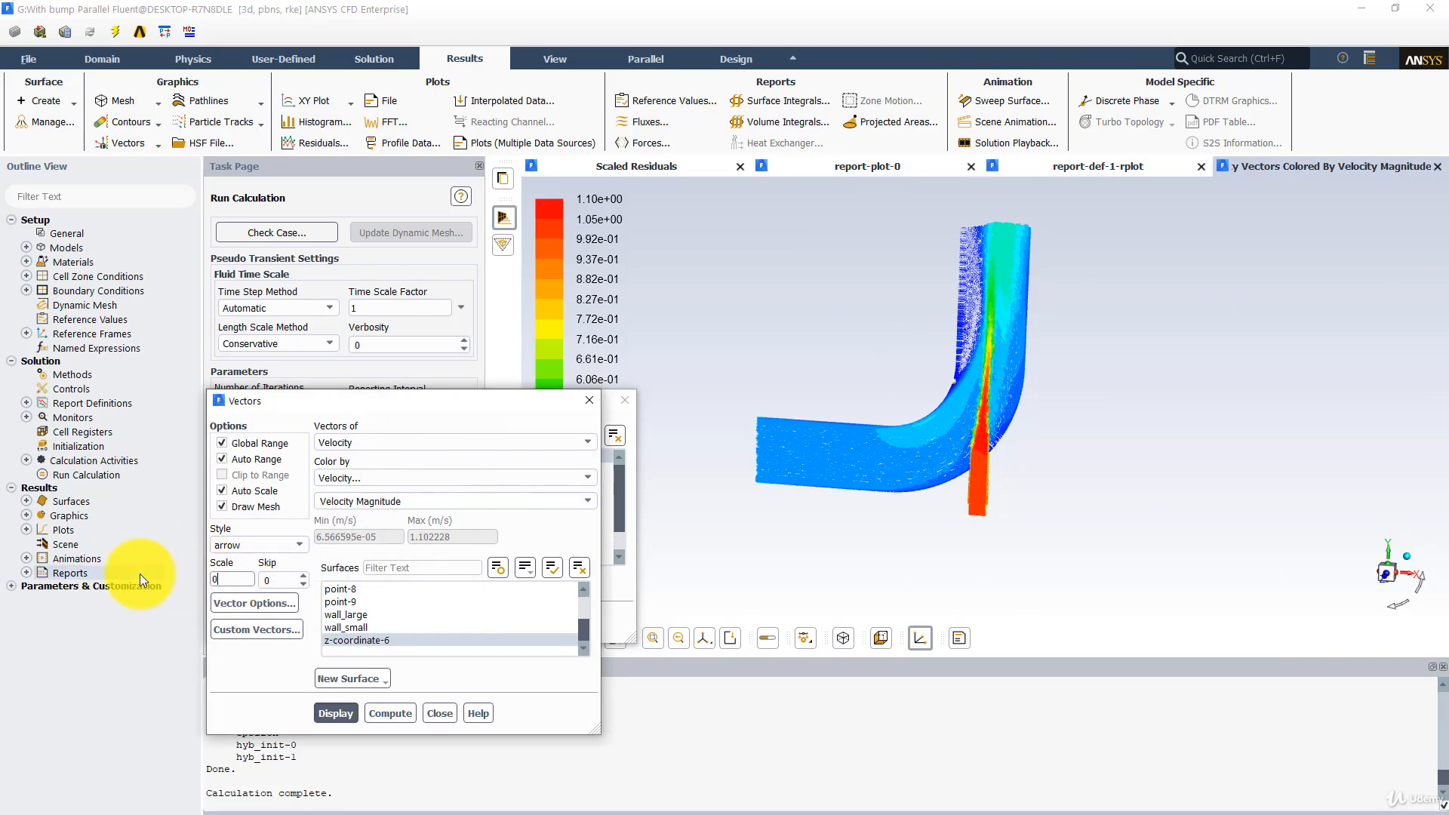
pyautogui.write('.001')
pyautogui.click(340, 712)
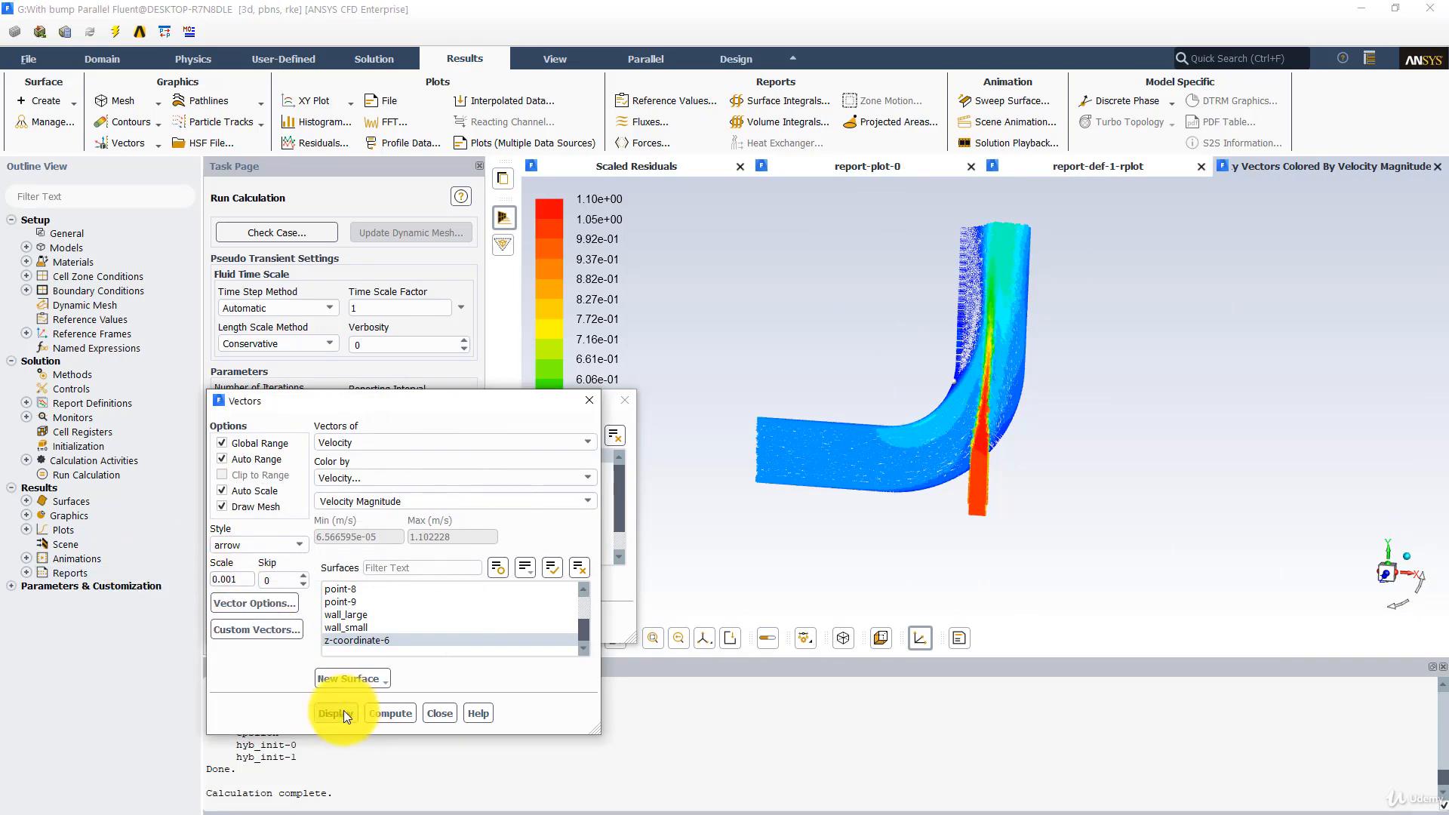
pyautogui.moveTo(227, 578); pyautogui.dragTo(234, 578)
pyautogui.write('5')
pyautogui.click(326, 713)
# Step: Examine the rescaled velocity vectors around the bump and in the recirculation region downstream of the bend
pyautogui.scroll(8, 1056, 429)
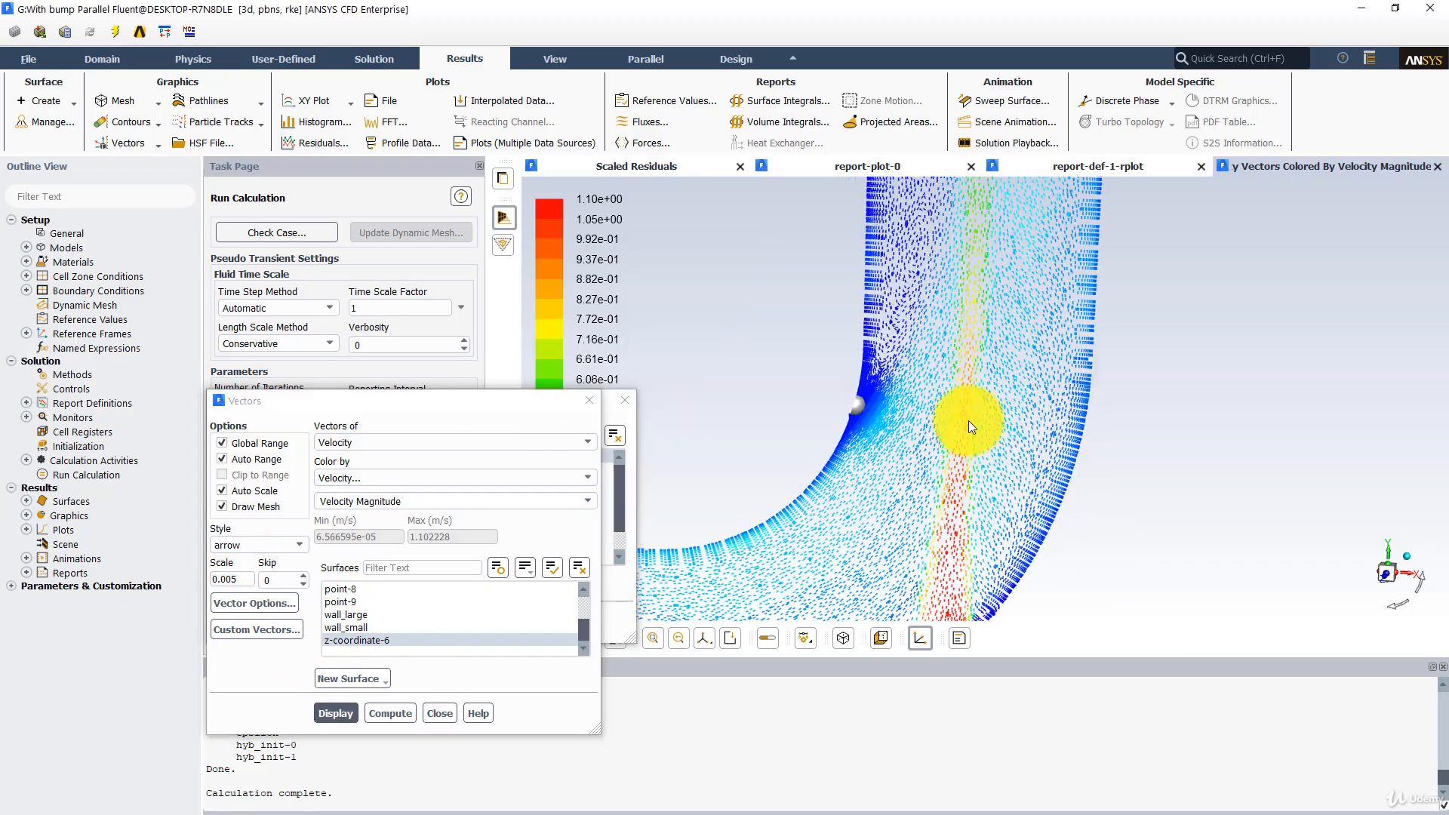
pyautogui.scroll(6, 1001, 480)
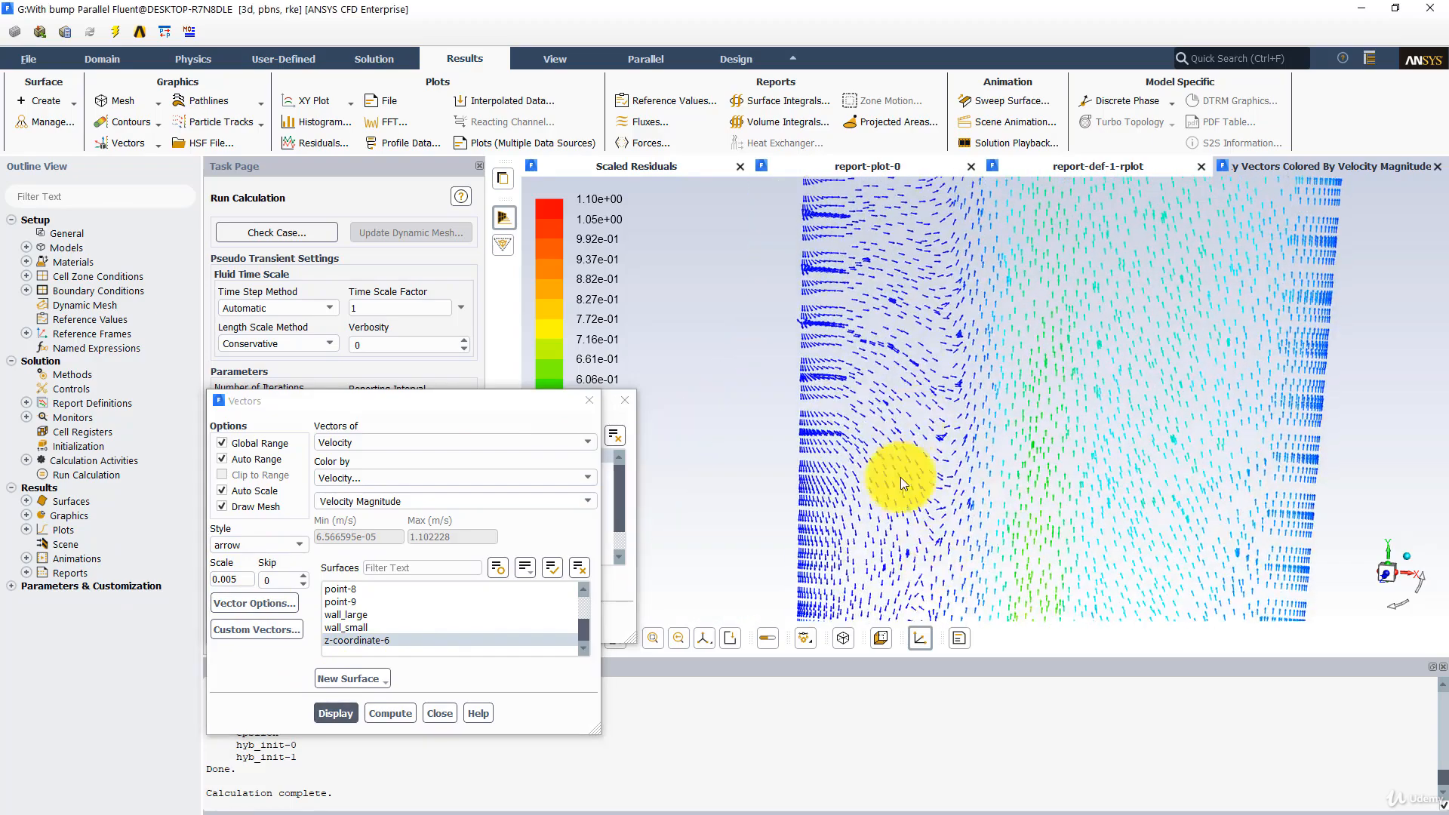
pyautogui.moveTo(905, 572); pyautogui.dragTo(925, 224)
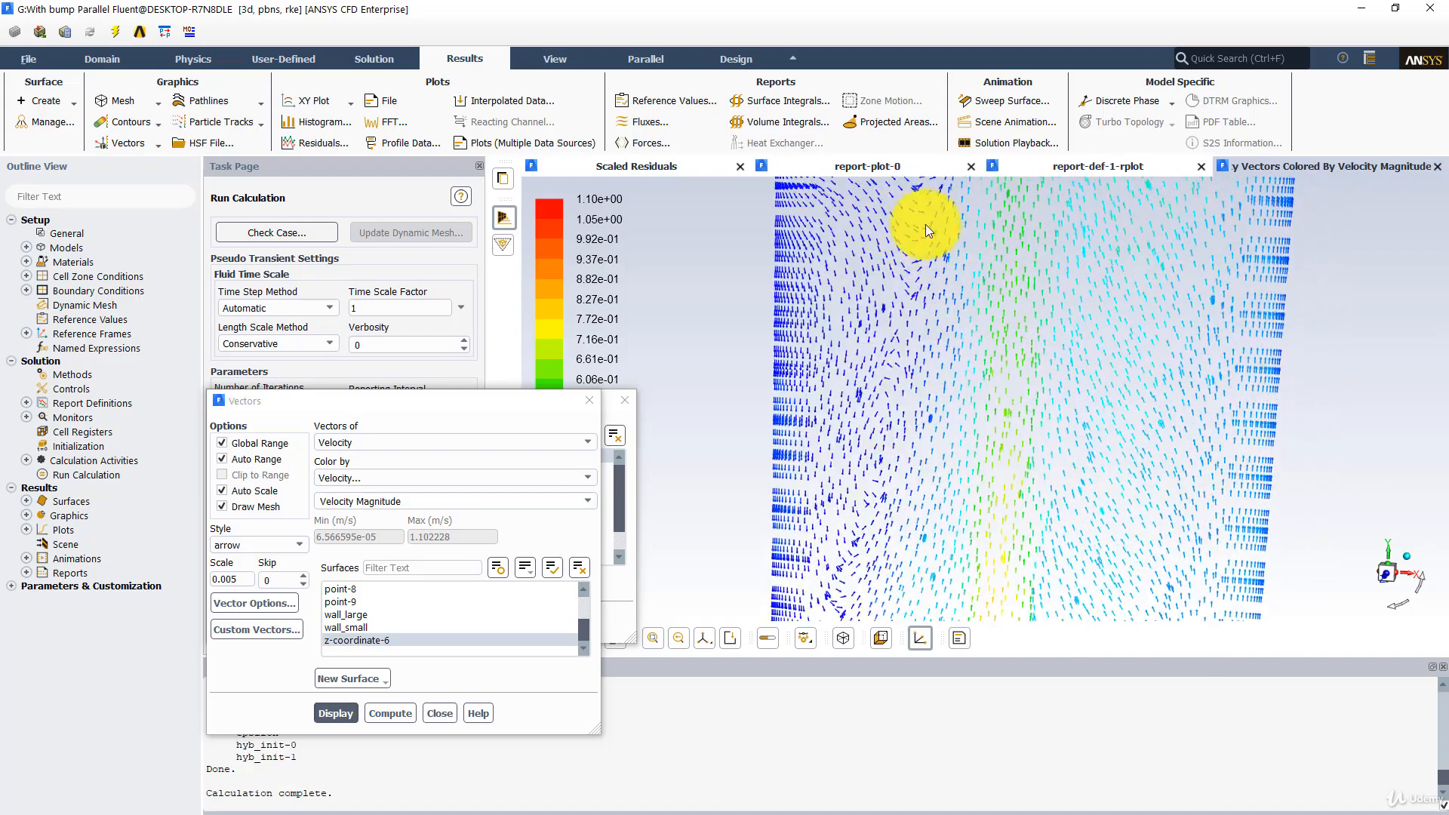
pyautogui.moveTo(903, 314); pyautogui.dragTo(830, 285)
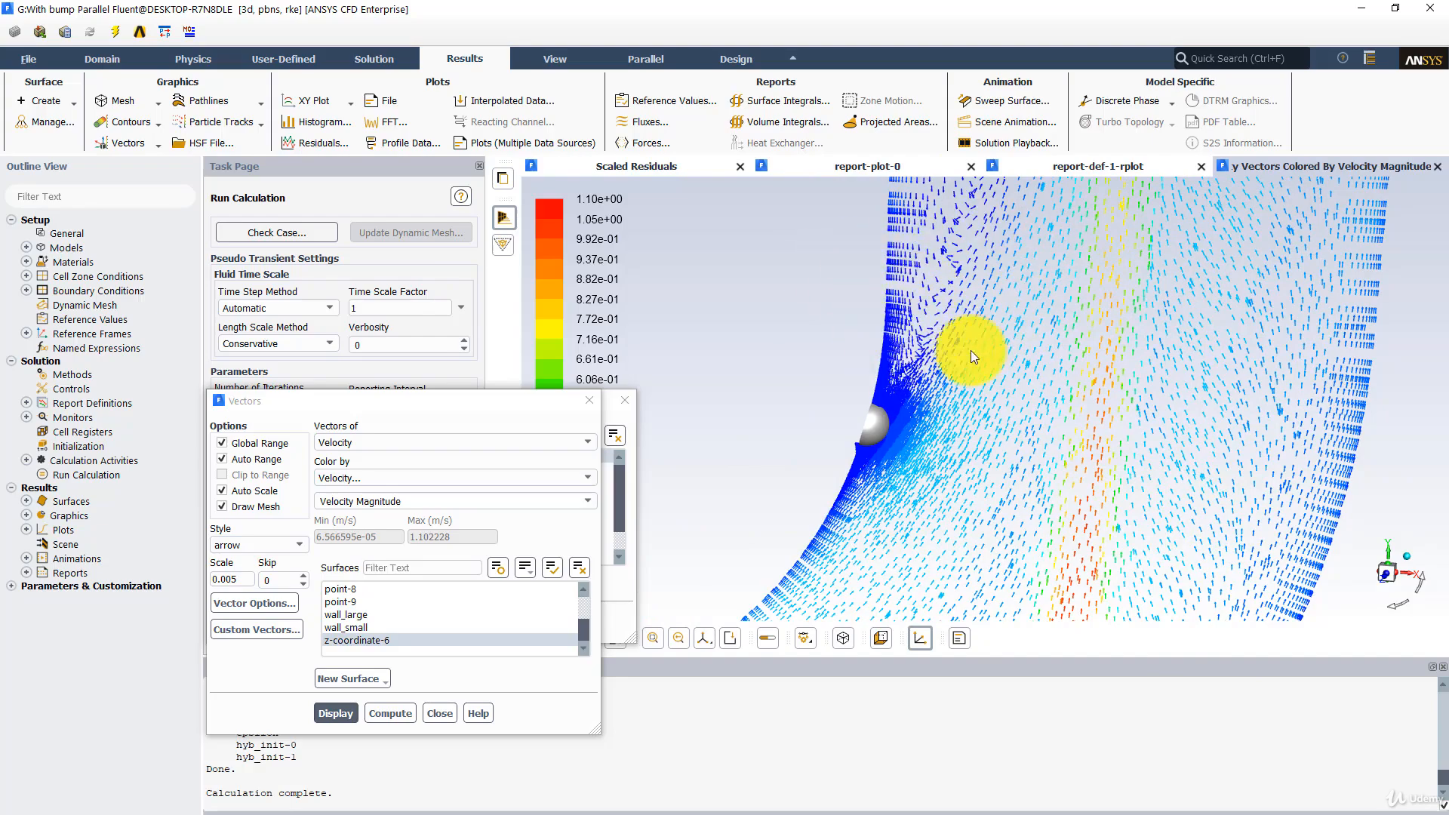
pyautogui.scroll(-10, 949, 359)
pyautogui.moveTo(949, 359); pyautogui.dragTo(989, 365)
pyautogui.moveTo(903, 346); pyautogui.dragTo(617, 368)
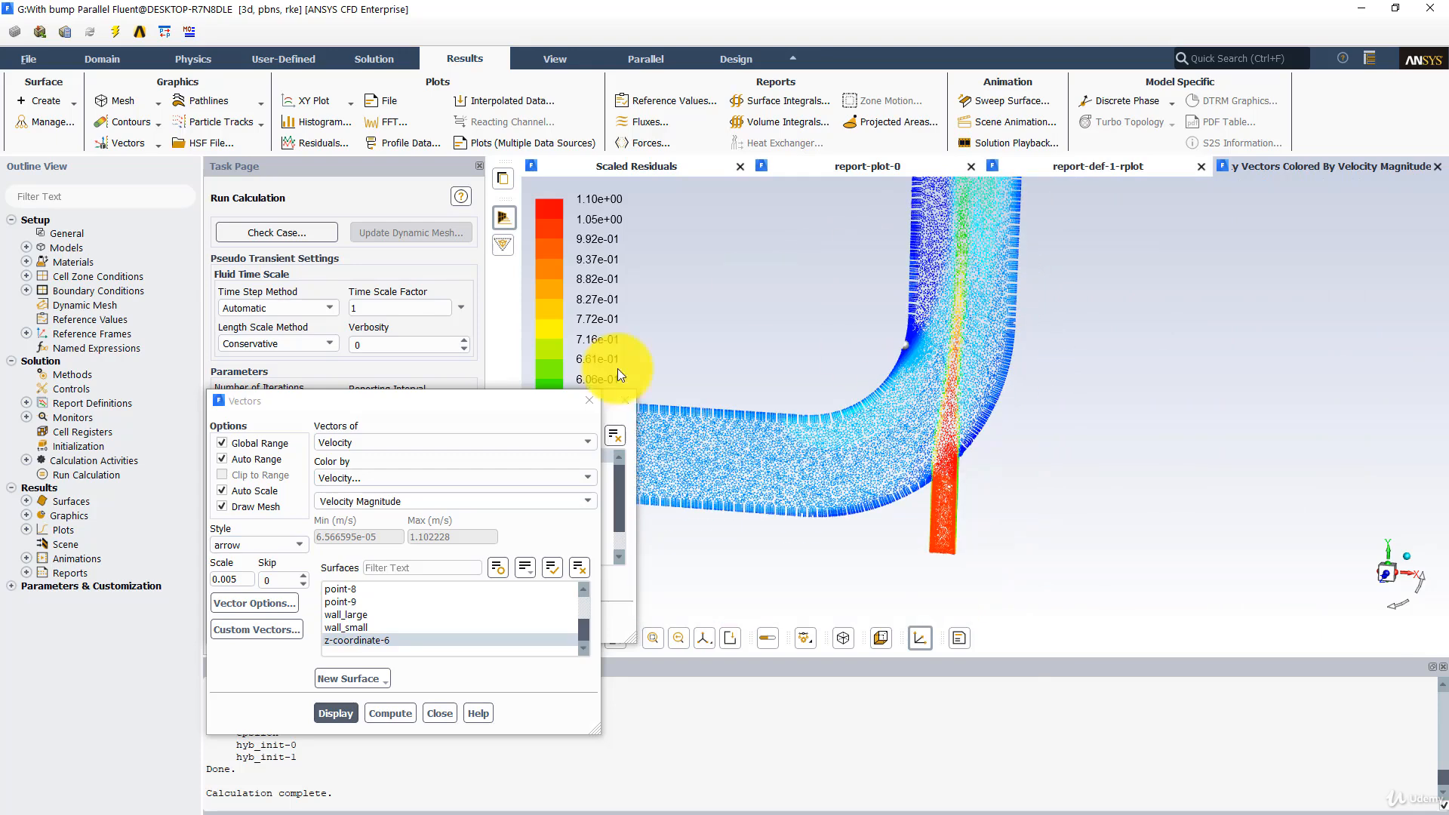
# Step: Close the vector settings and exit Fluent, returning to the Workbench project
pyautogui.click(588, 401)
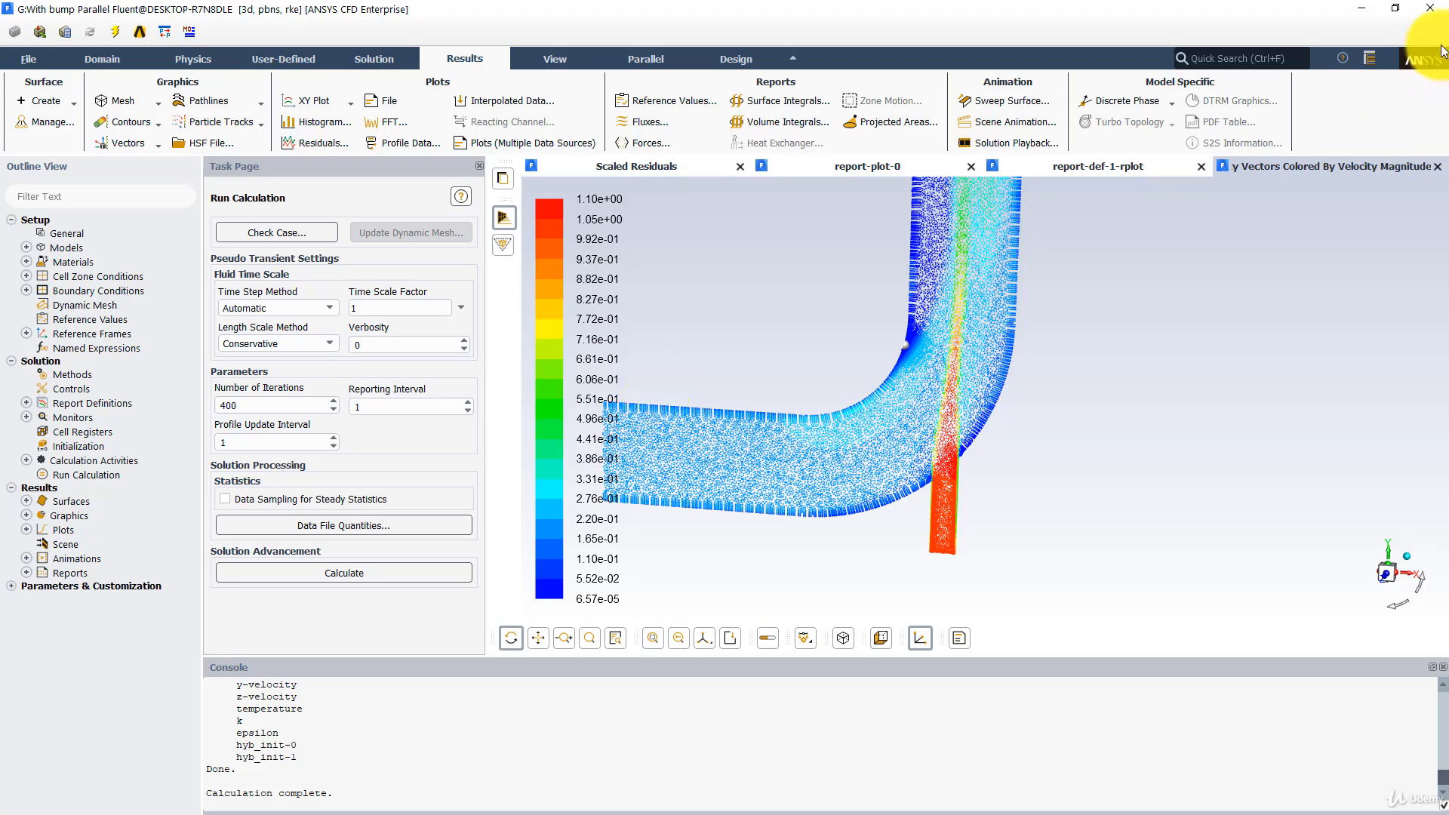
pyautogui.click(1432, 10)
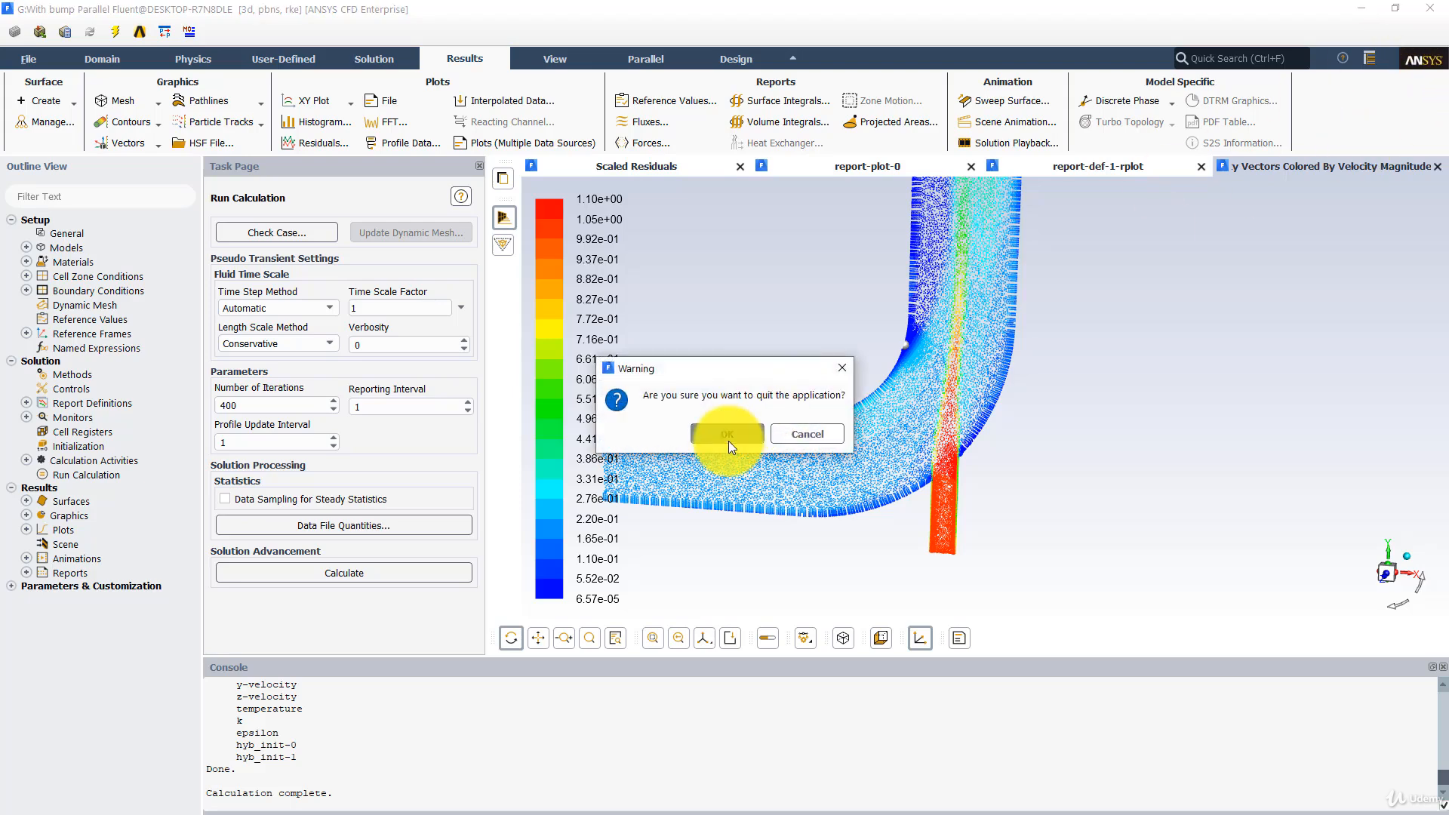
pyautogui.click(728, 438)
pyautogui.click(337, 509)
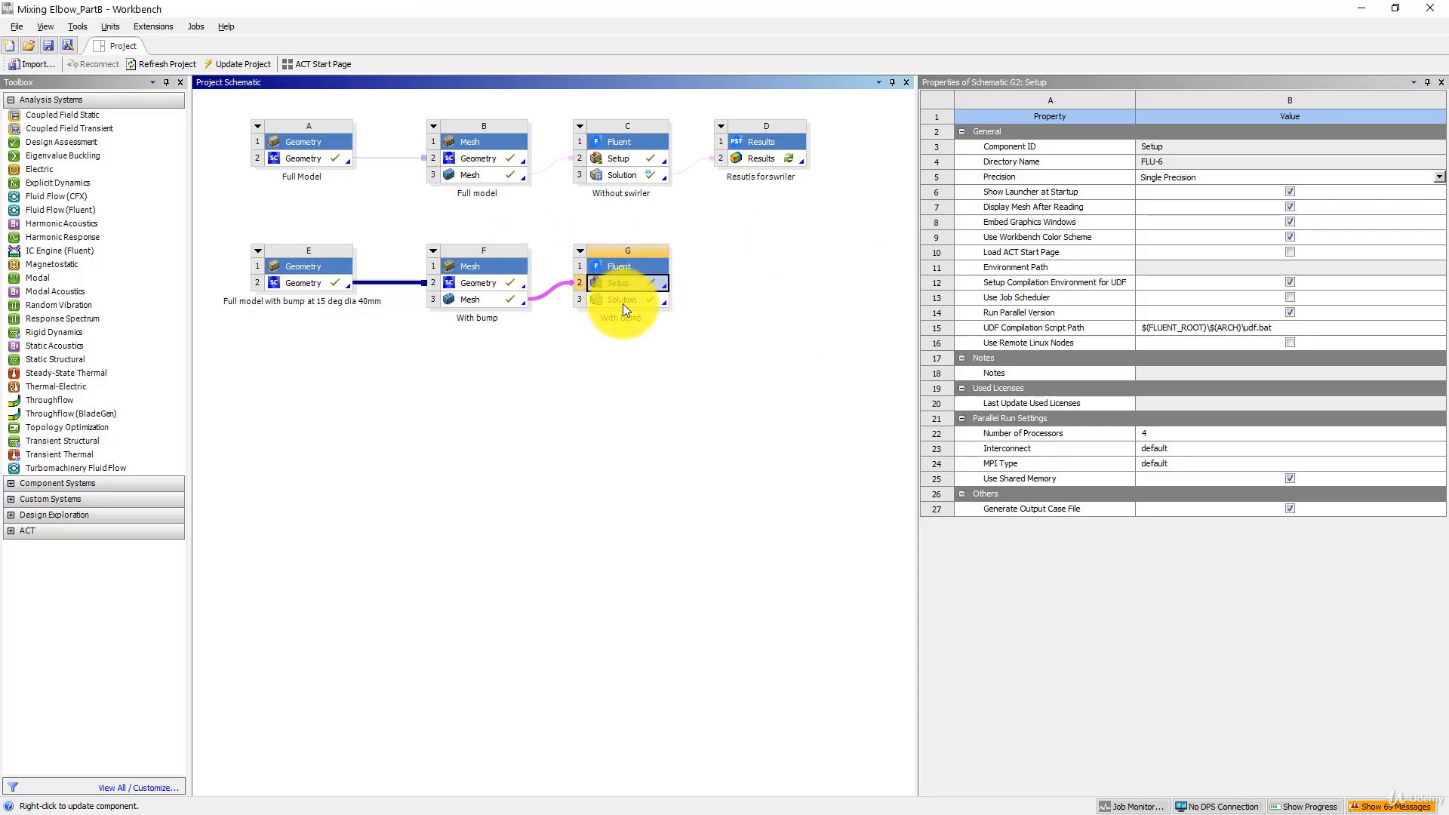
# Step: Link the With bump Fluent solution to the existing Results component and open it in CFD-Post
pyautogui.moveTo(622, 301); pyautogui.dragTo(781, 166)
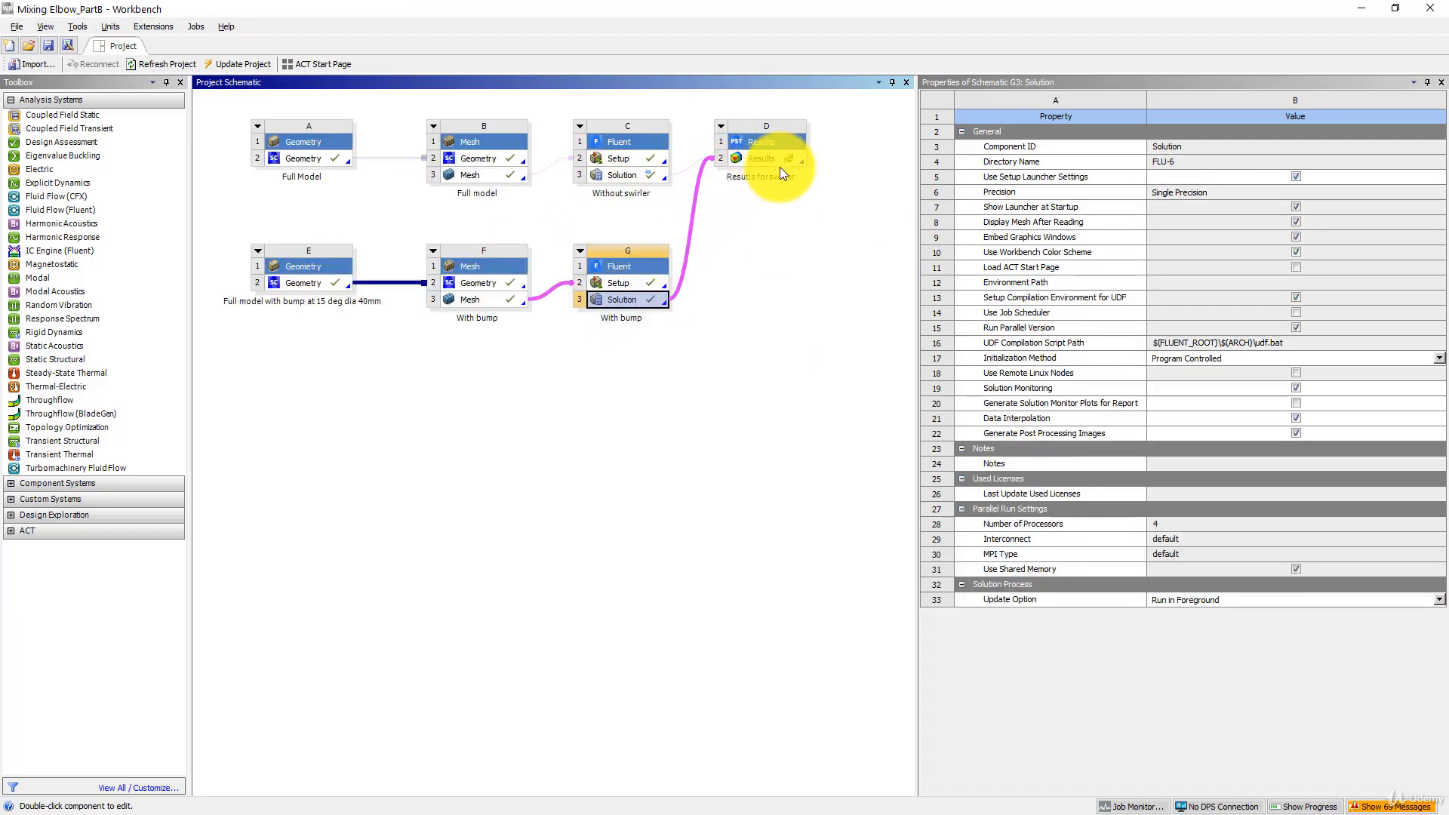
pyautogui.doubleClick(763, 160)
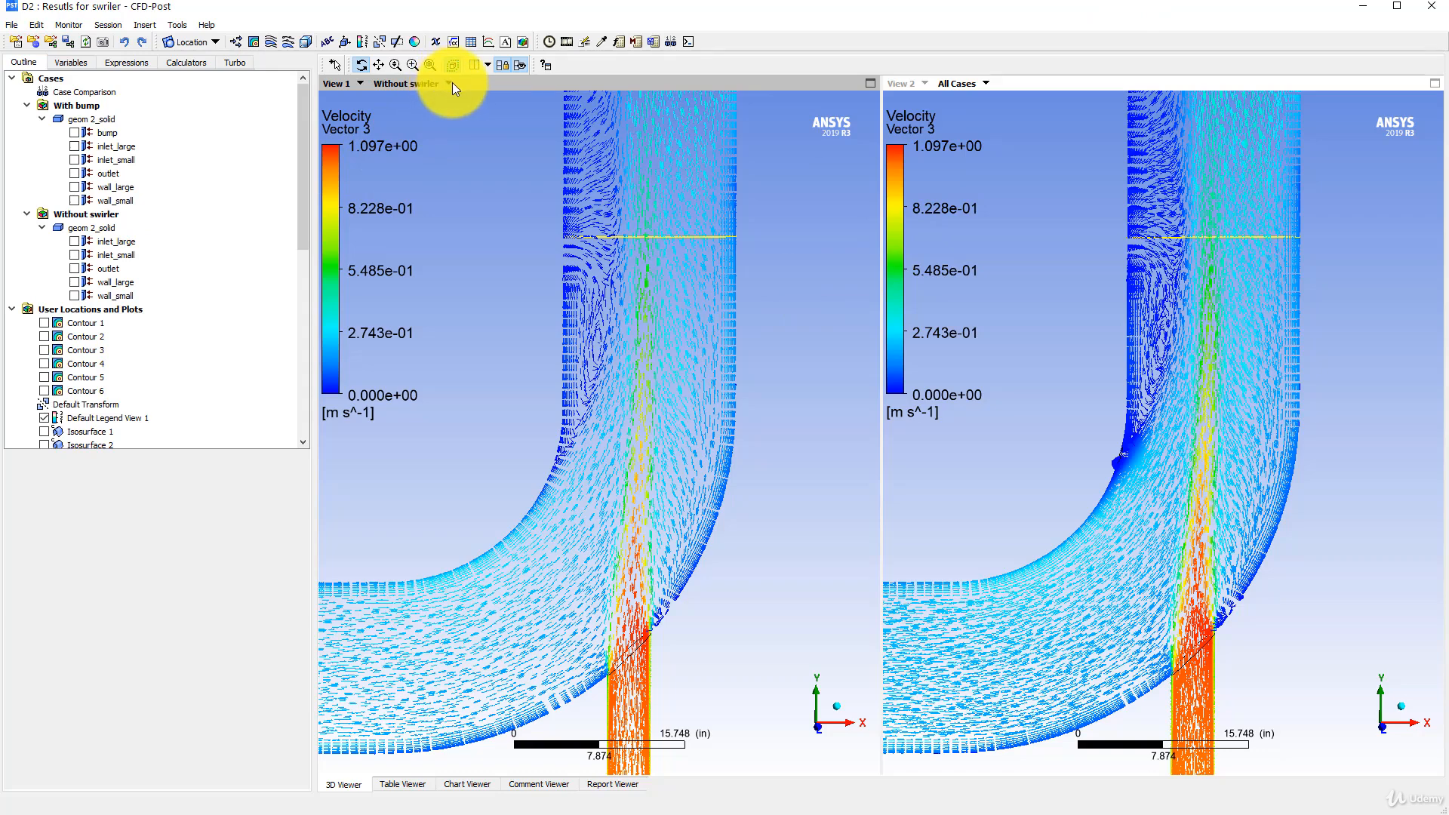
# Step: Limit View 2 to the With bump case and show the bump surface, comparing the velocity vectors in both views
pyautogui.click(981, 84)
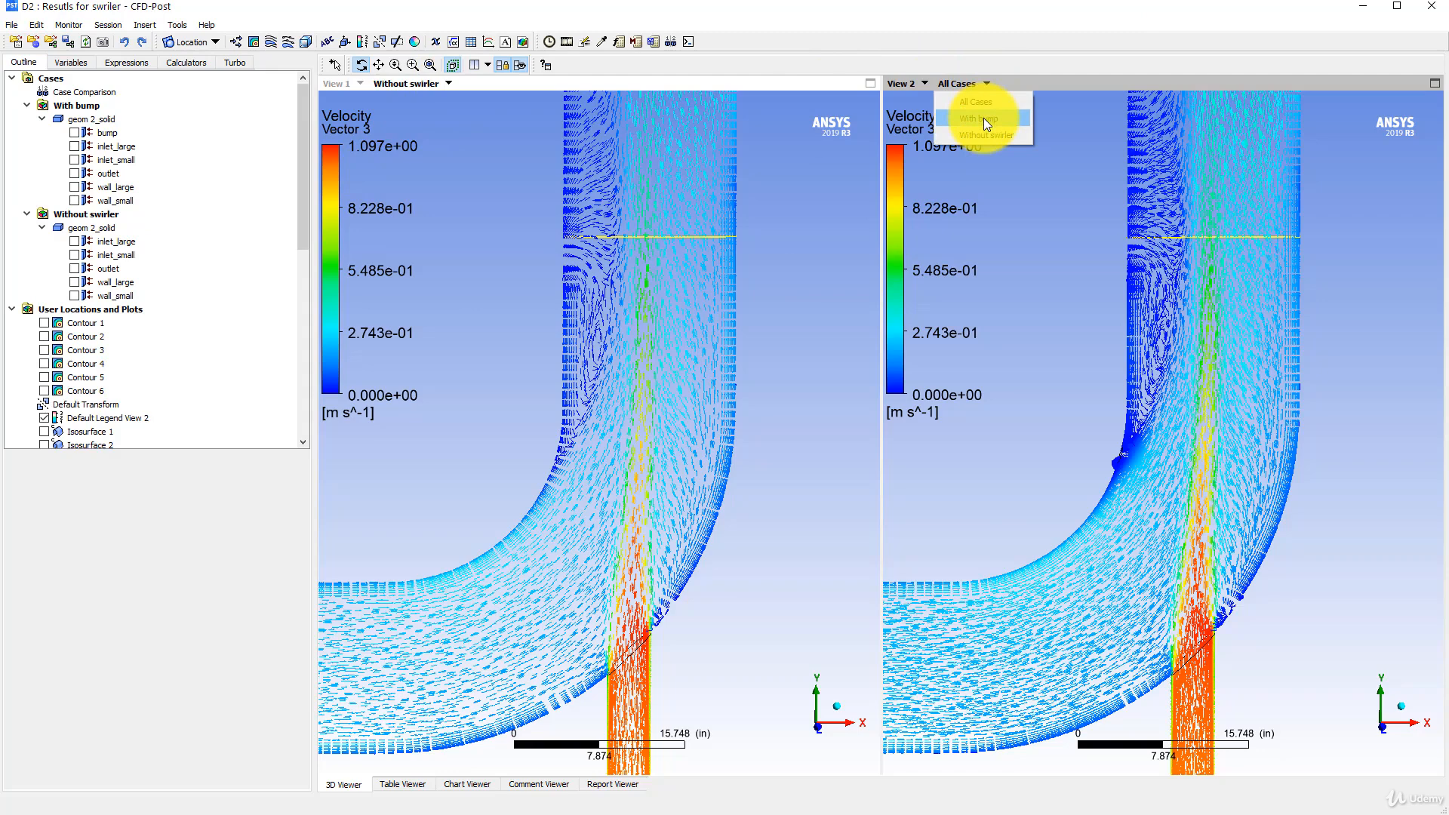
pyautogui.click(984, 117)
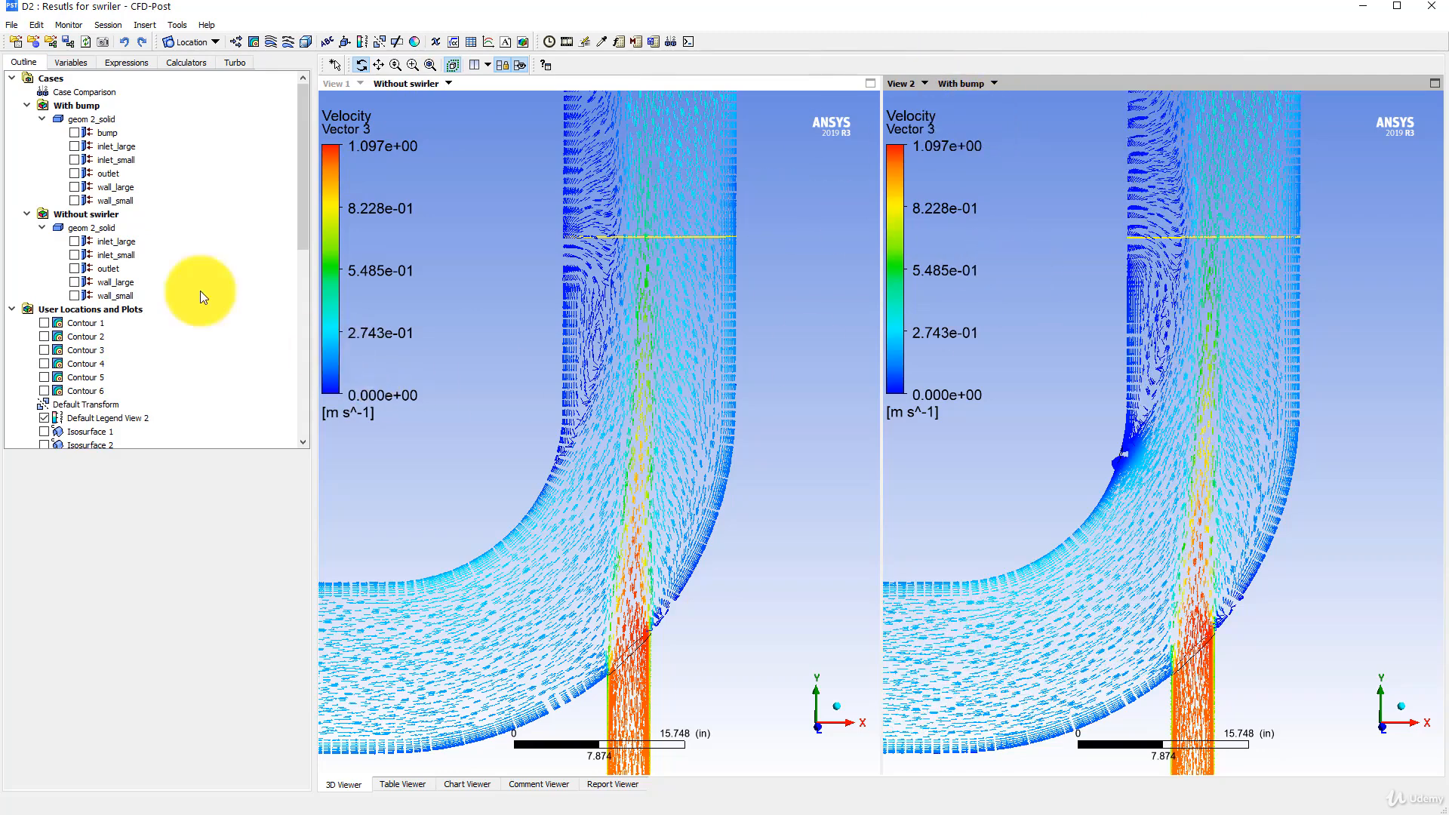
pyautogui.click(74, 132)
pyautogui.scroll(3, 836, 424)
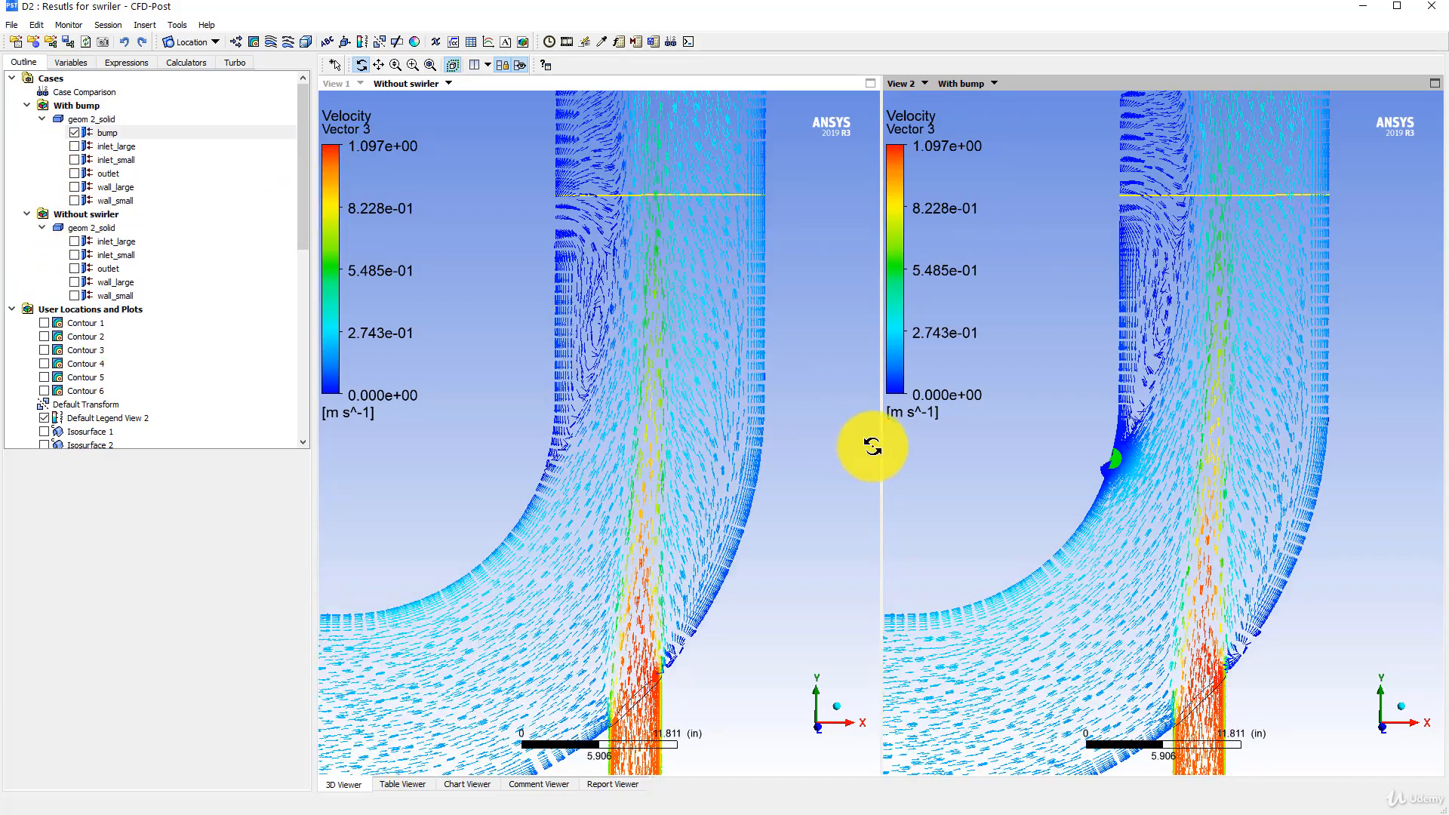
pyautogui.scroll(-4, 1010, 462)
pyautogui.moveTo(1051, 485)
pyautogui.mouseDown()
pyautogui.moveTo(984, 504)
pyautogui.moveTo(961, 355)
pyautogui.moveTo(974, 478)
pyautogui.moveTo(993, 492)
pyautogui.moveTo(978, 467)
pyautogui.moveTo(1029, 473)
pyautogui.moveTo(1029, 498)
pyautogui.mouseUp()
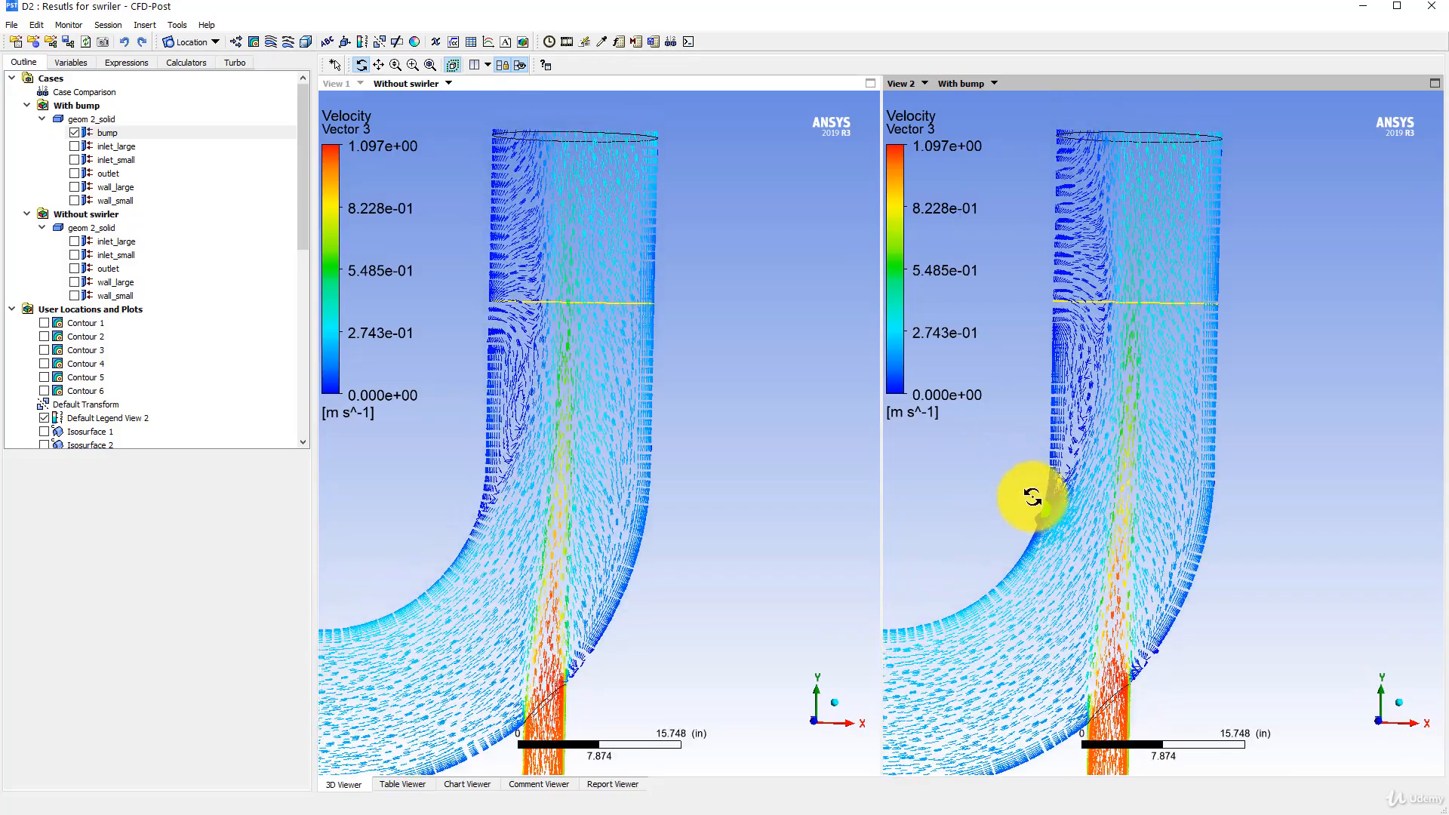
pyautogui.scroll(5, 1038, 506)
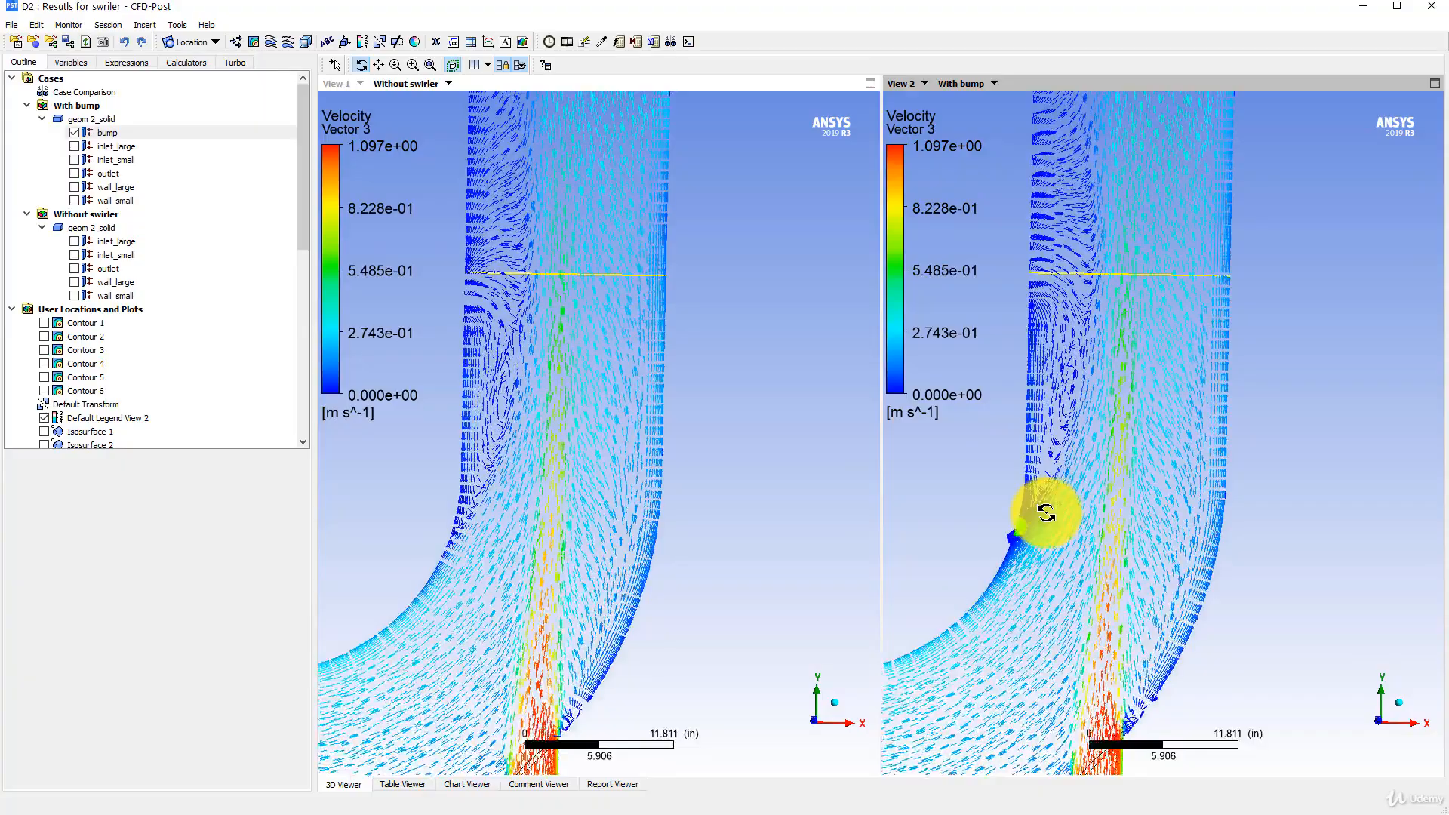
pyautogui.moveTo(1036, 514); pyautogui.dragTo(885, 467)
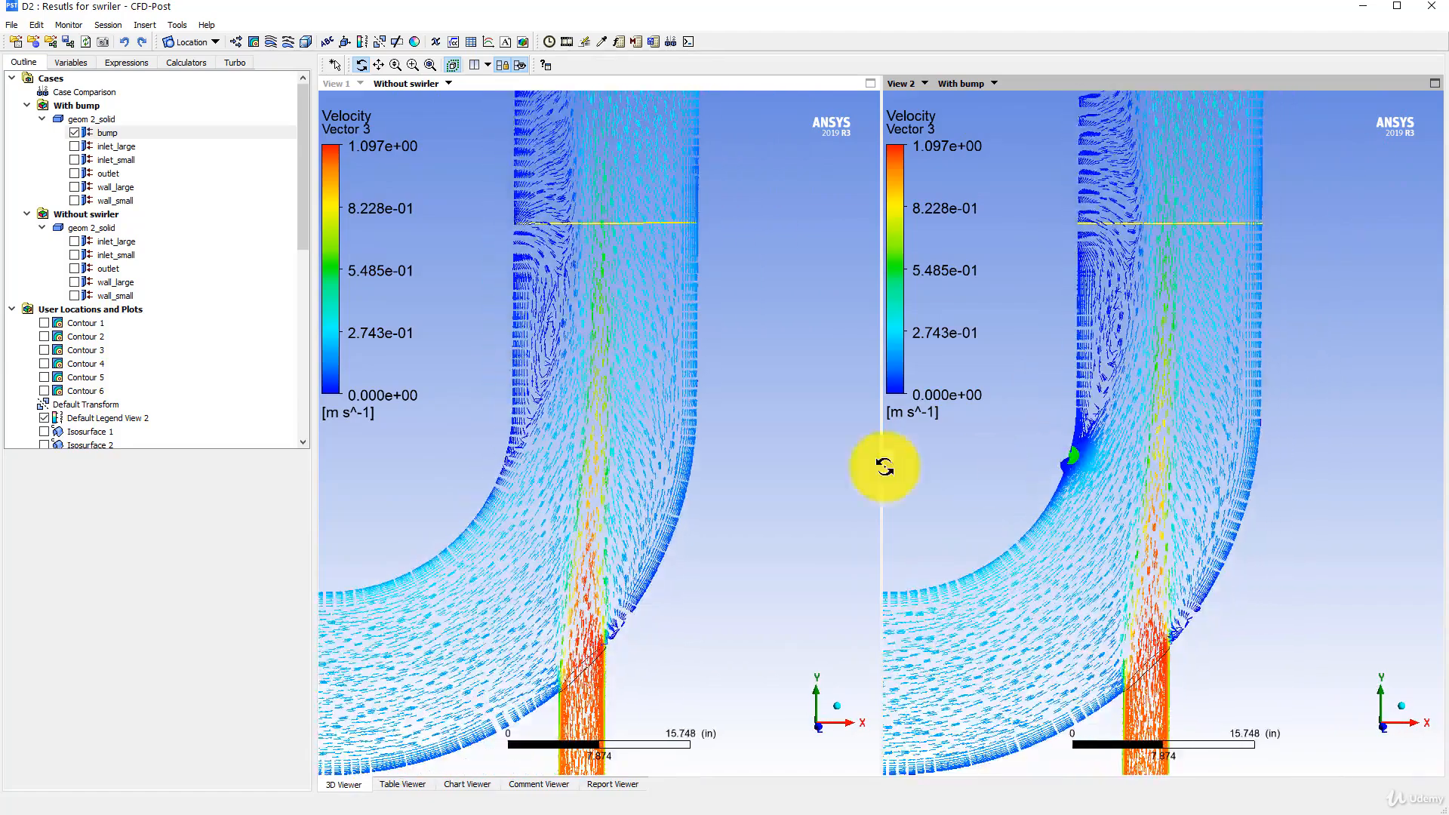
# Step: Show temperature Contour 6 and hide Vector 3, comparing the temperature fields of the two cases
pyautogui.click(45, 390)
pyautogui.scroll(-5, 57, 396)
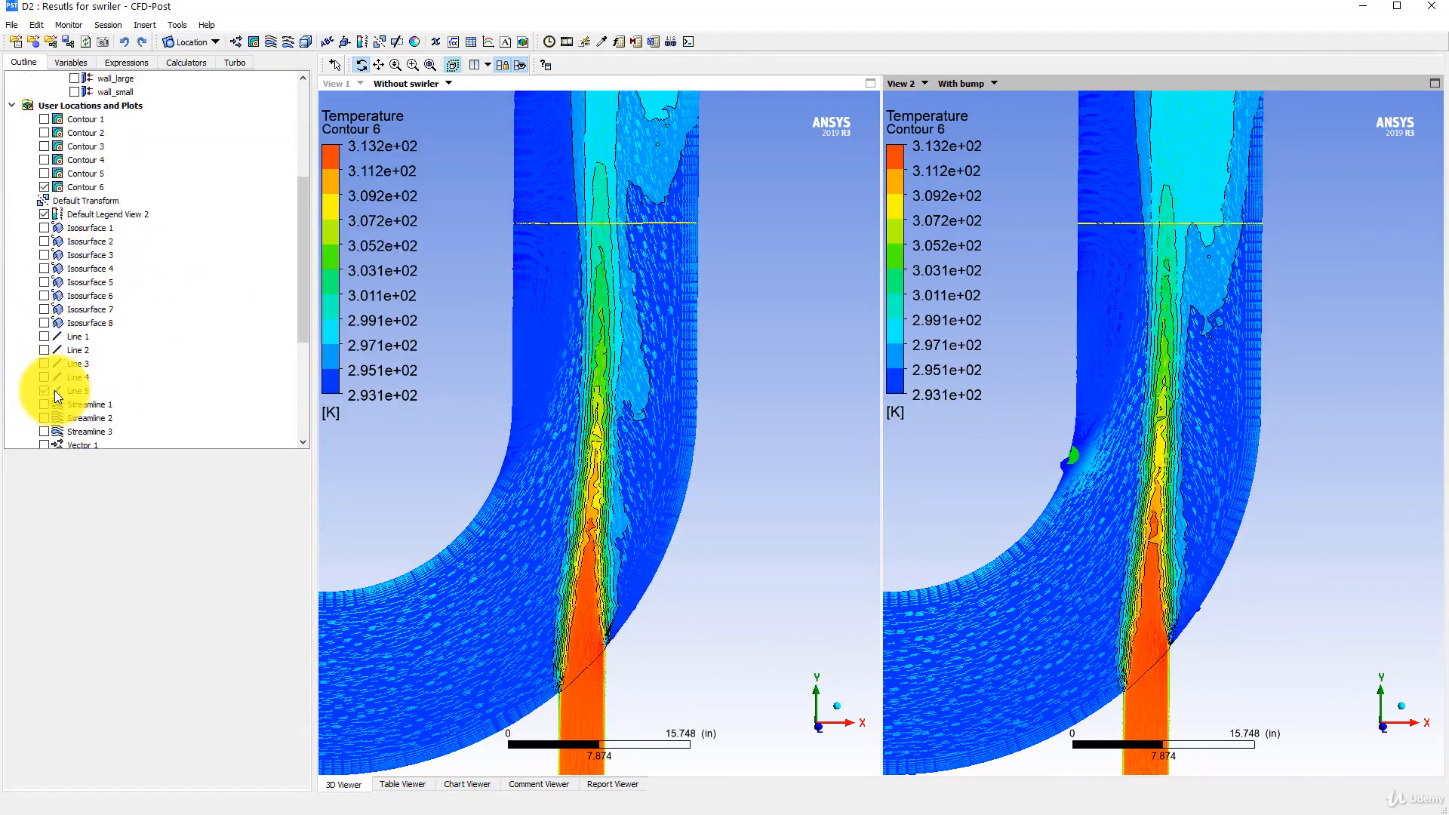
pyautogui.scroll(-4, 56, 394)
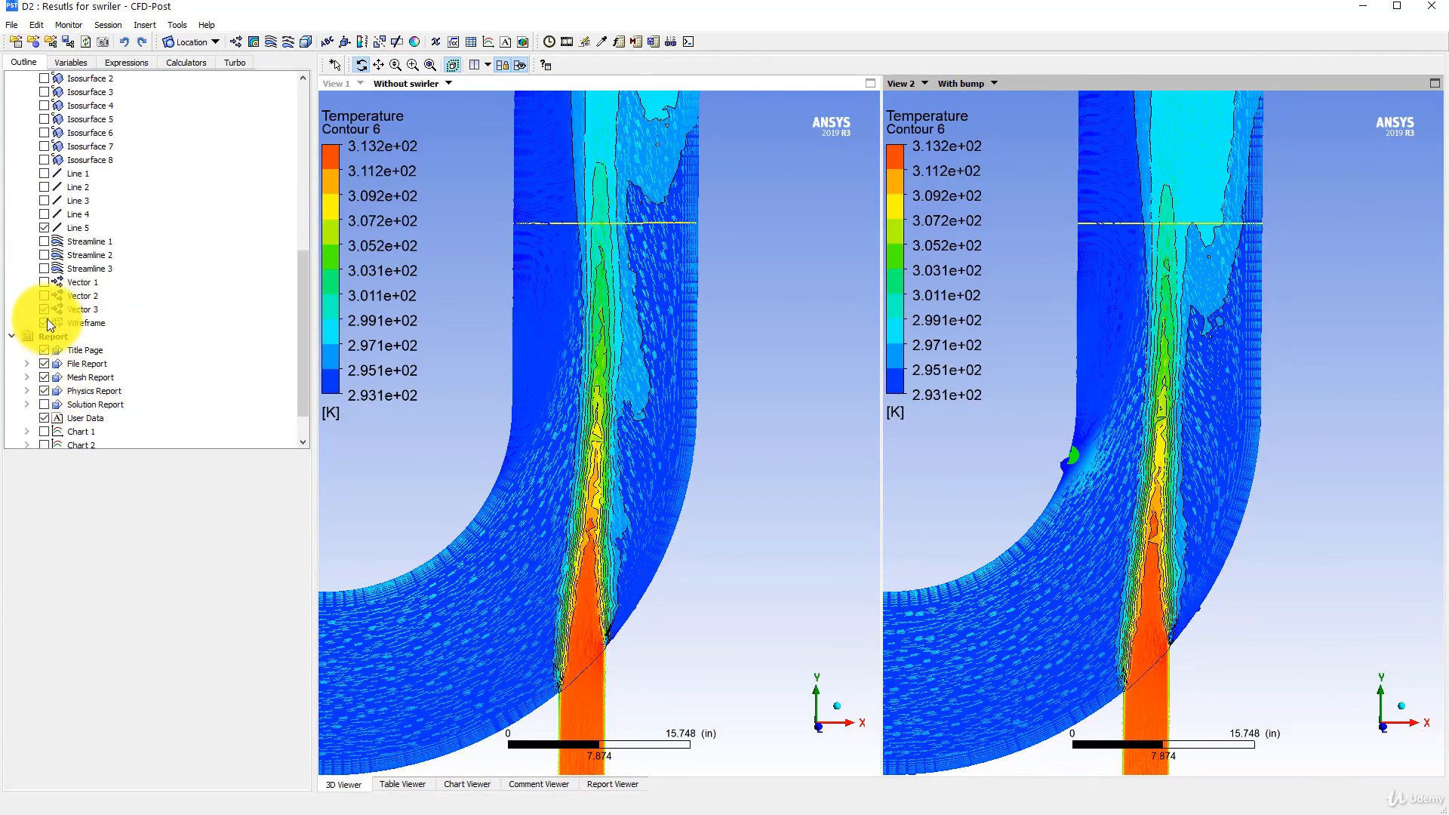
pyautogui.click(46, 310)
pyautogui.moveTo(609, 350)
pyautogui.mouseDown()
pyautogui.moveTo(660, 433)
pyautogui.moveTo(591, 404)
pyautogui.moveTo(582, 423)
pyautogui.moveTo(689, 420)
pyautogui.moveTo(645, 439)
pyautogui.mouseUp()
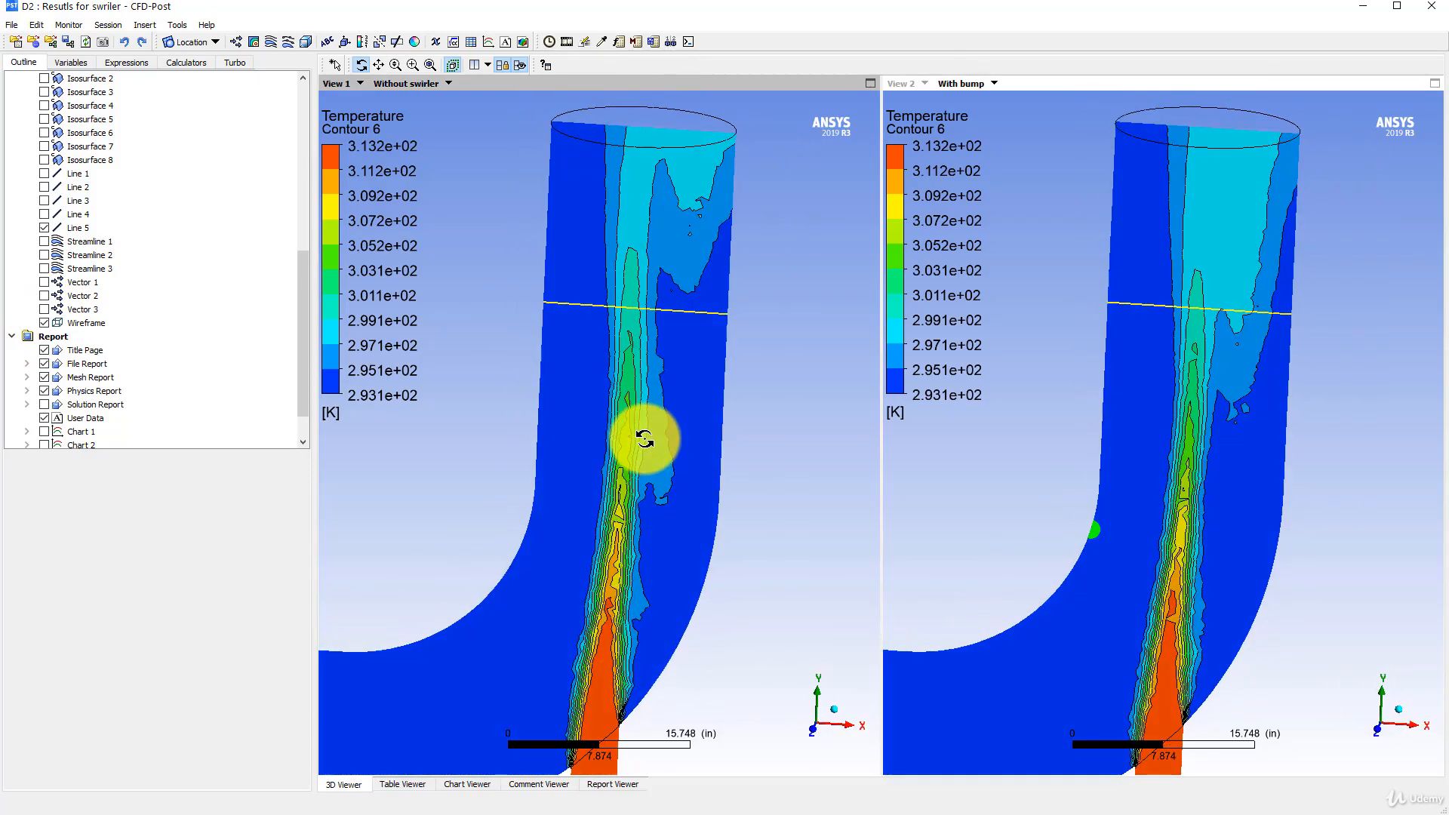
pyautogui.moveTo(645, 439); pyautogui.dragTo(595, 442, button='middle')
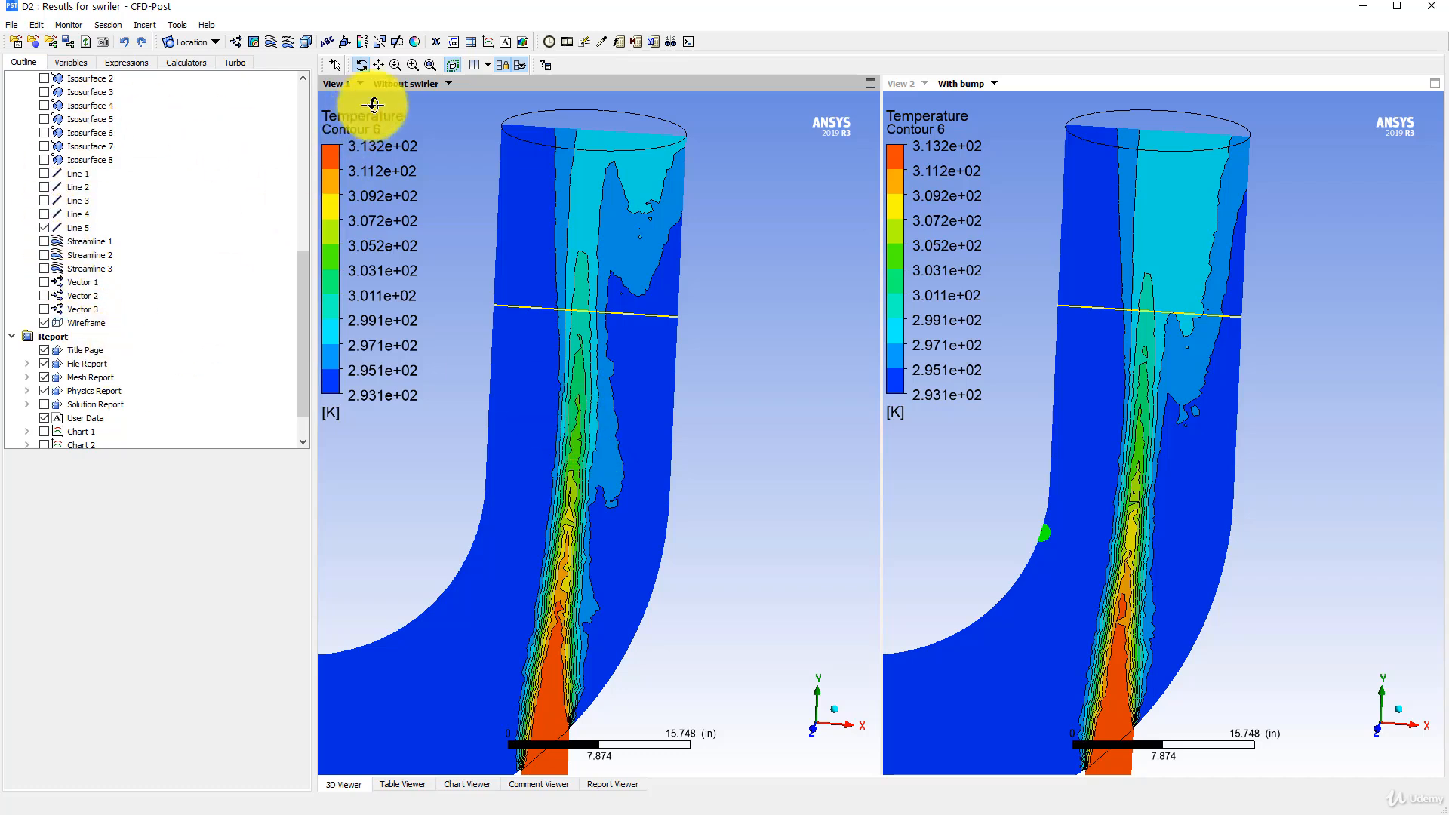
# Step: Change the Contour 6 variable to Velocity and view the contours for both cases
pyautogui.scroll(5, 114, 289)
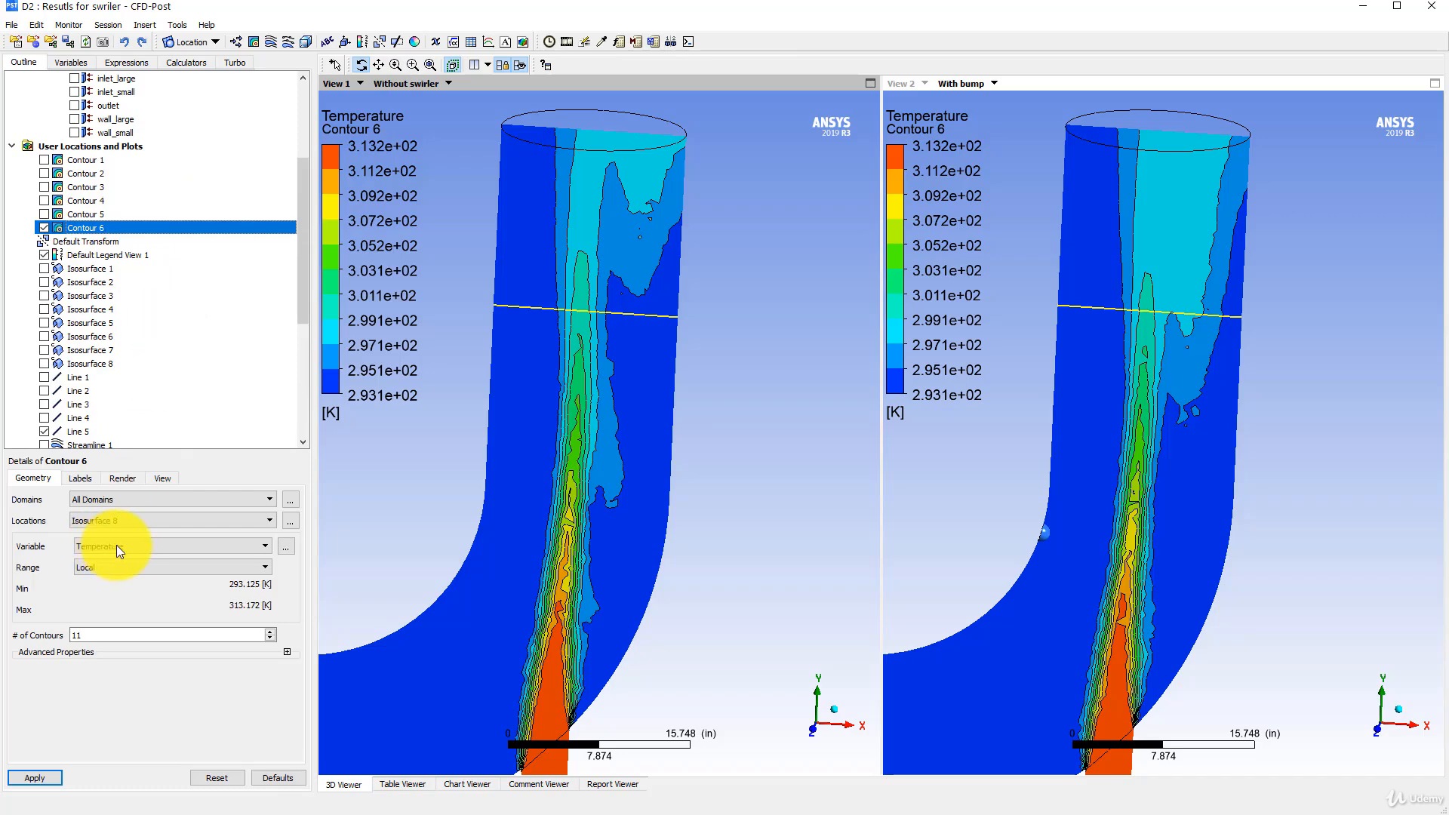
pyautogui.click(116, 545)
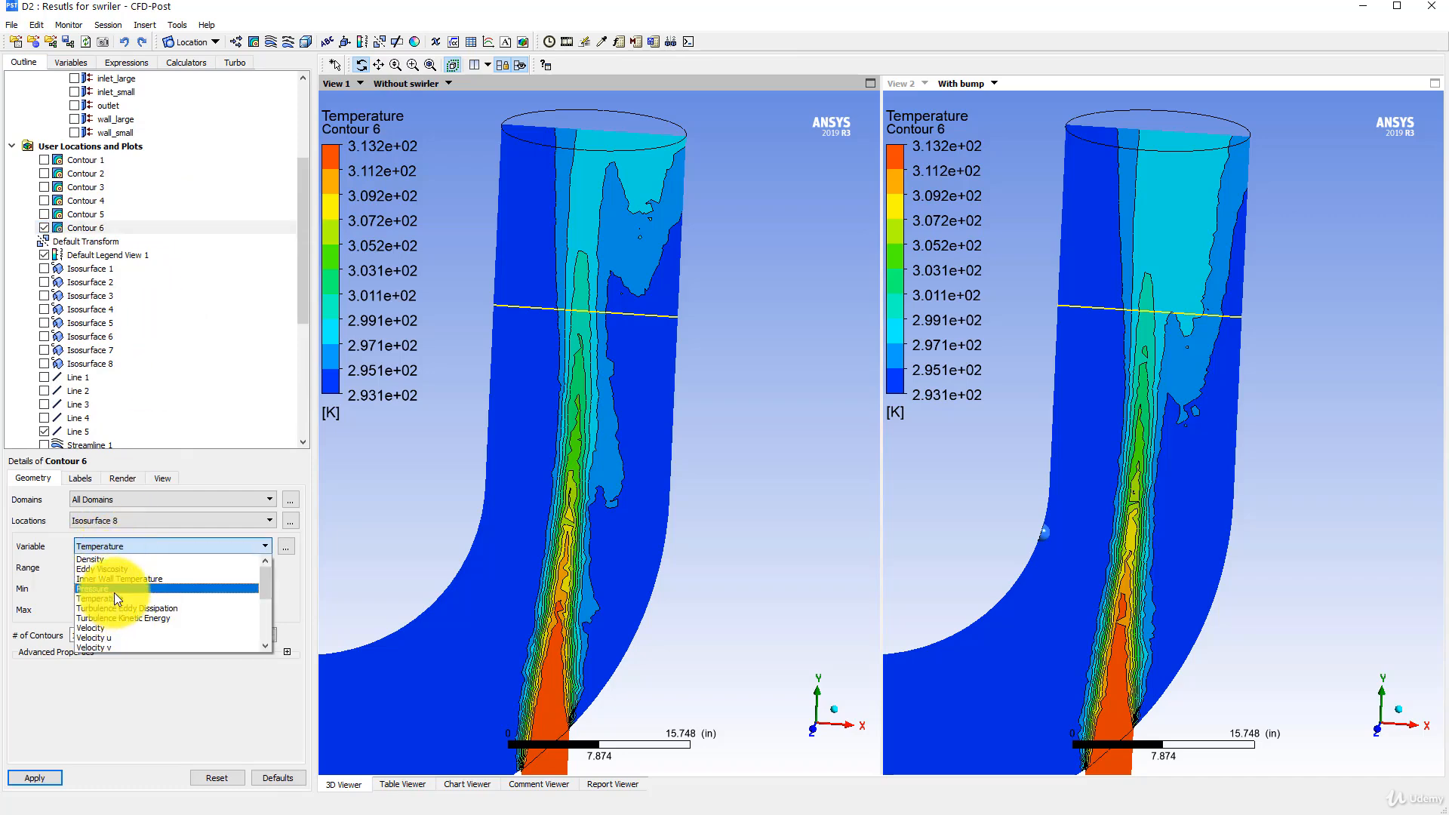
pyautogui.click(109, 624)
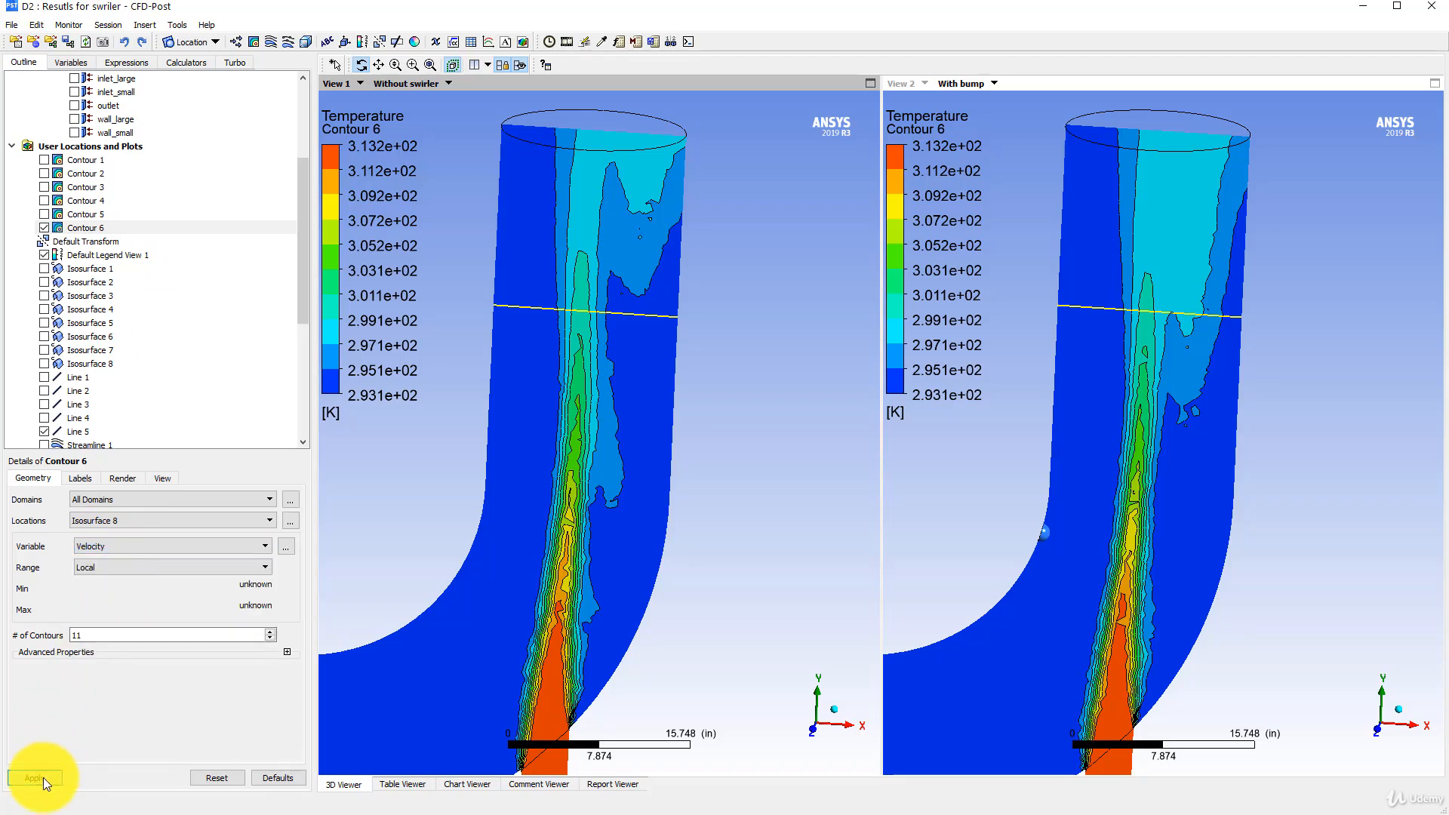
pyautogui.click(43, 778)
pyautogui.moveTo(699, 372); pyautogui.dragTo(683, 378)
# Step: Change the Contour 6 variable to Pressure and compare the pressure fields around the bend and bump
pyautogui.click(102, 546)
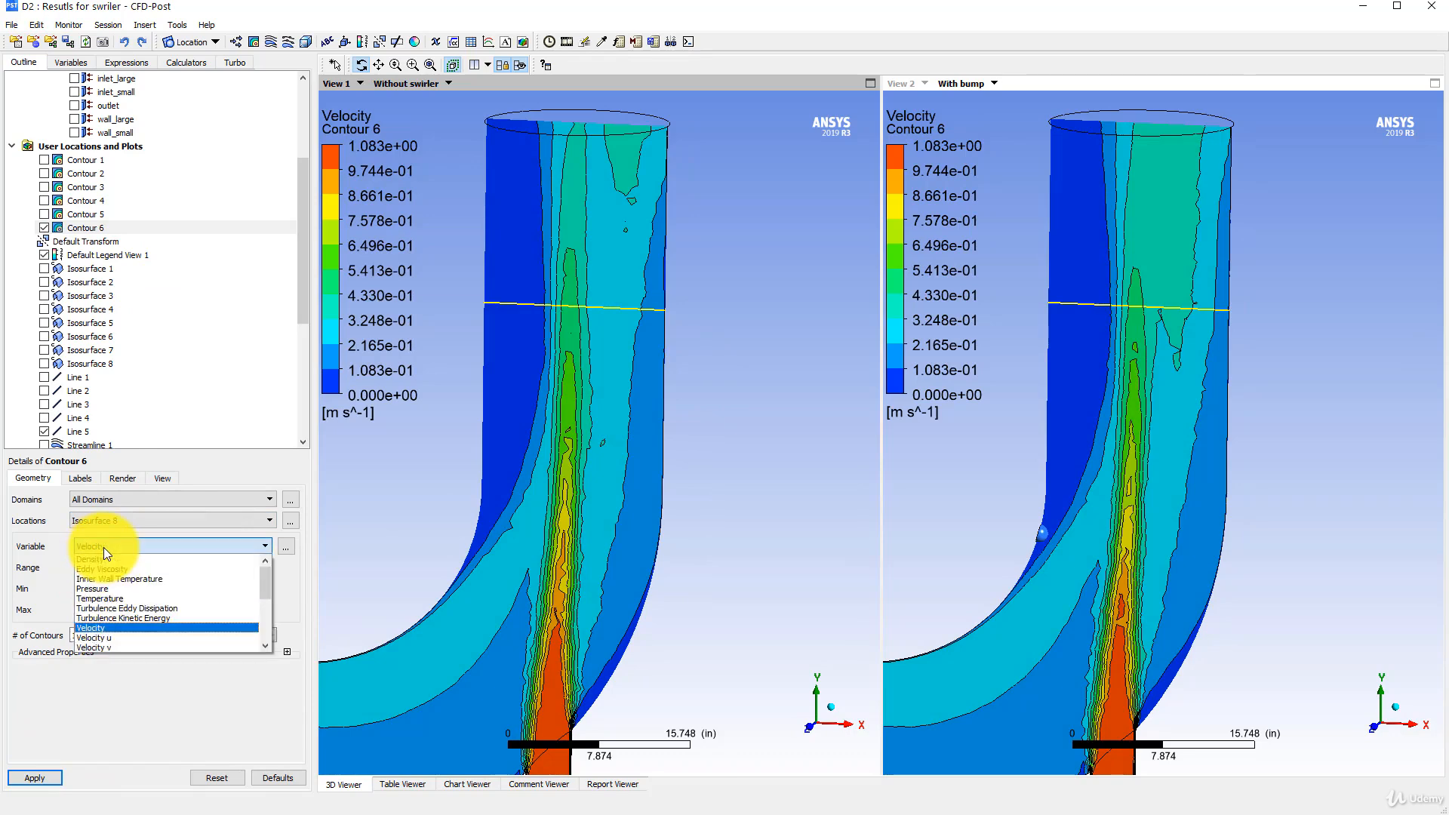
pyautogui.click(107, 583)
pyautogui.click(27, 778)
pyautogui.scroll(-2, 420, 546)
pyautogui.keyDown('ctrl'); pyautogui.moveTo(427, 537); pyautogui.dragTo(645, 411, button='middle'); pyautogui.keyUp('ctrl')
pyautogui.scroll(4, 1135, 554)
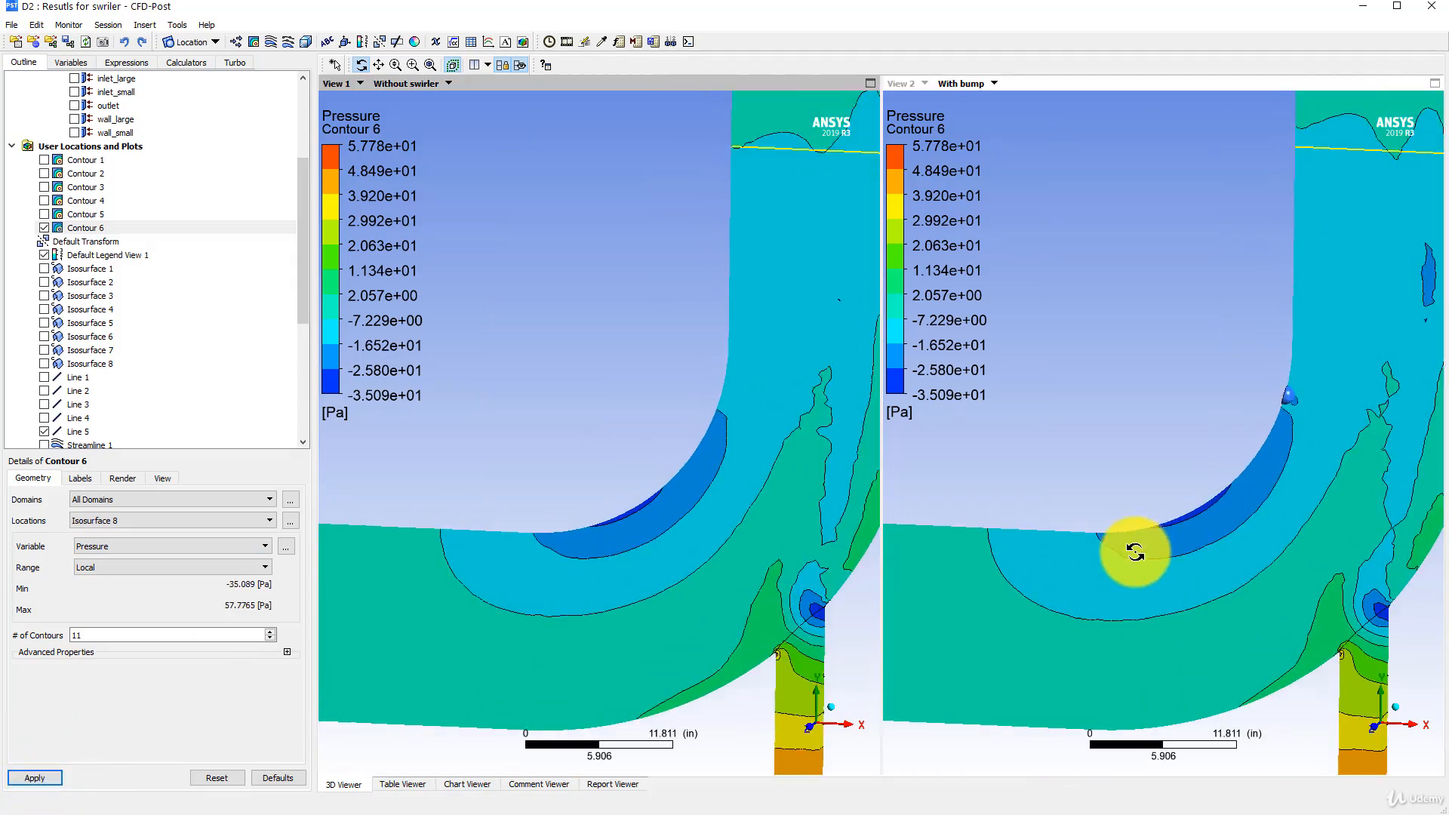
pyautogui.keyDown('ctrl'); pyautogui.moveTo(1368, 472); pyautogui.dragTo(1108, 469, button='middle'); pyautogui.keyUp('ctrl')
pyautogui.scroll(3, 1108, 470)
pyautogui.scroll(-3, 1041, 453)
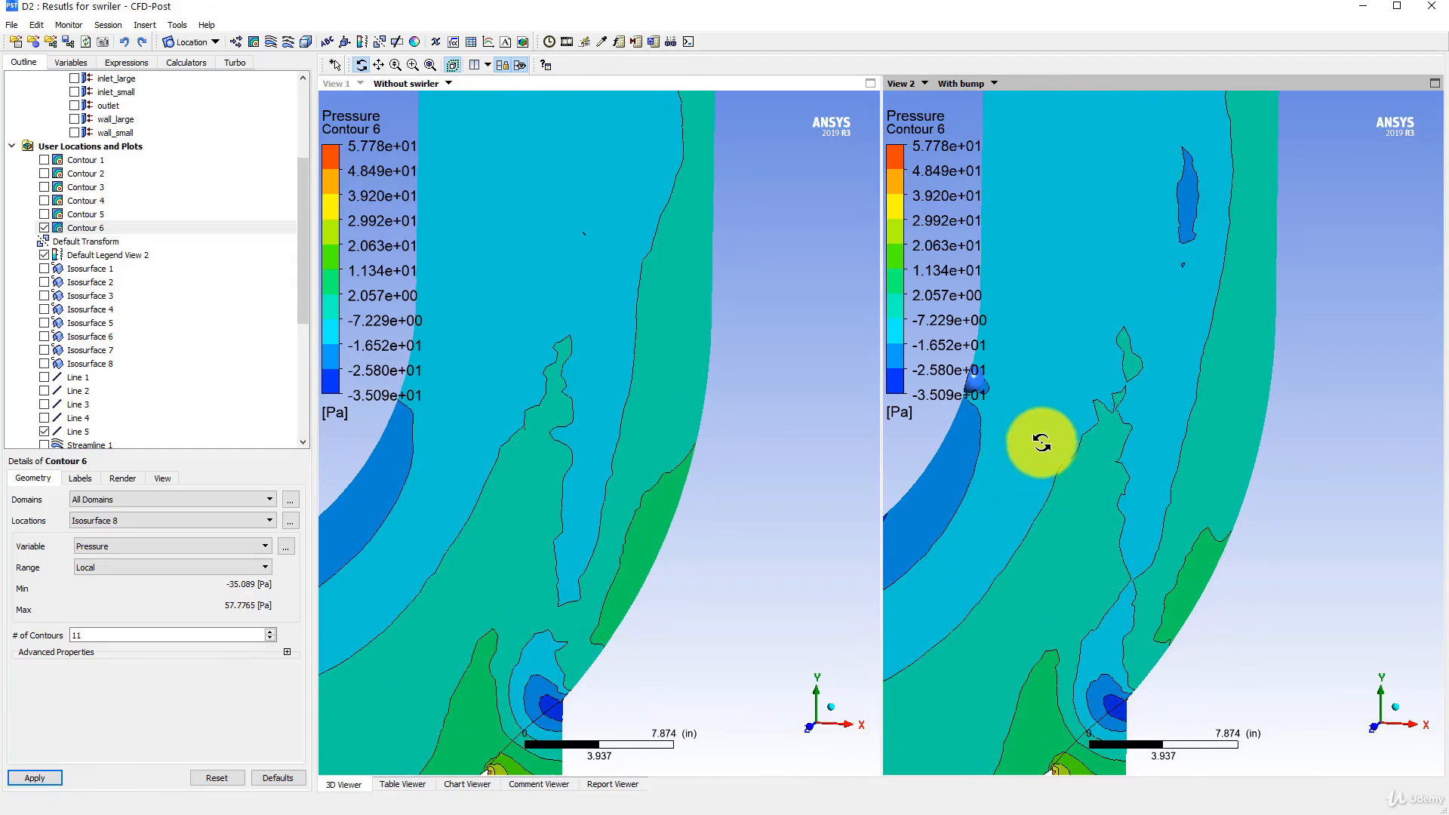
pyautogui.moveTo(1050, 471); pyautogui.dragTo(1102, 392)
# Step: Open Chart 3 and plot first Pressure and finally Velocity on its Y axis for both cases
pyautogui.scroll(-6, 120, 293)
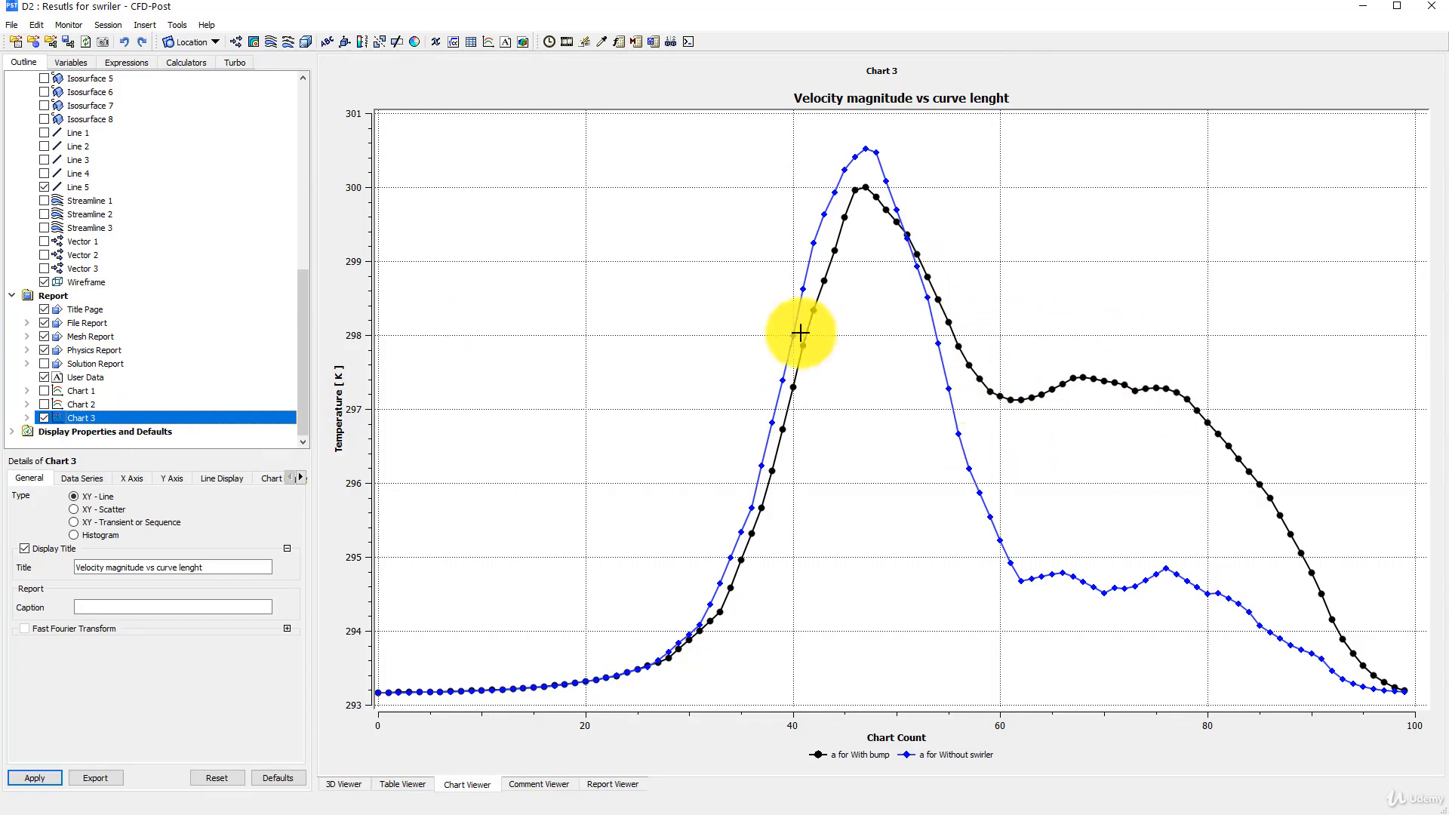
pyautogui.click(171, 480)
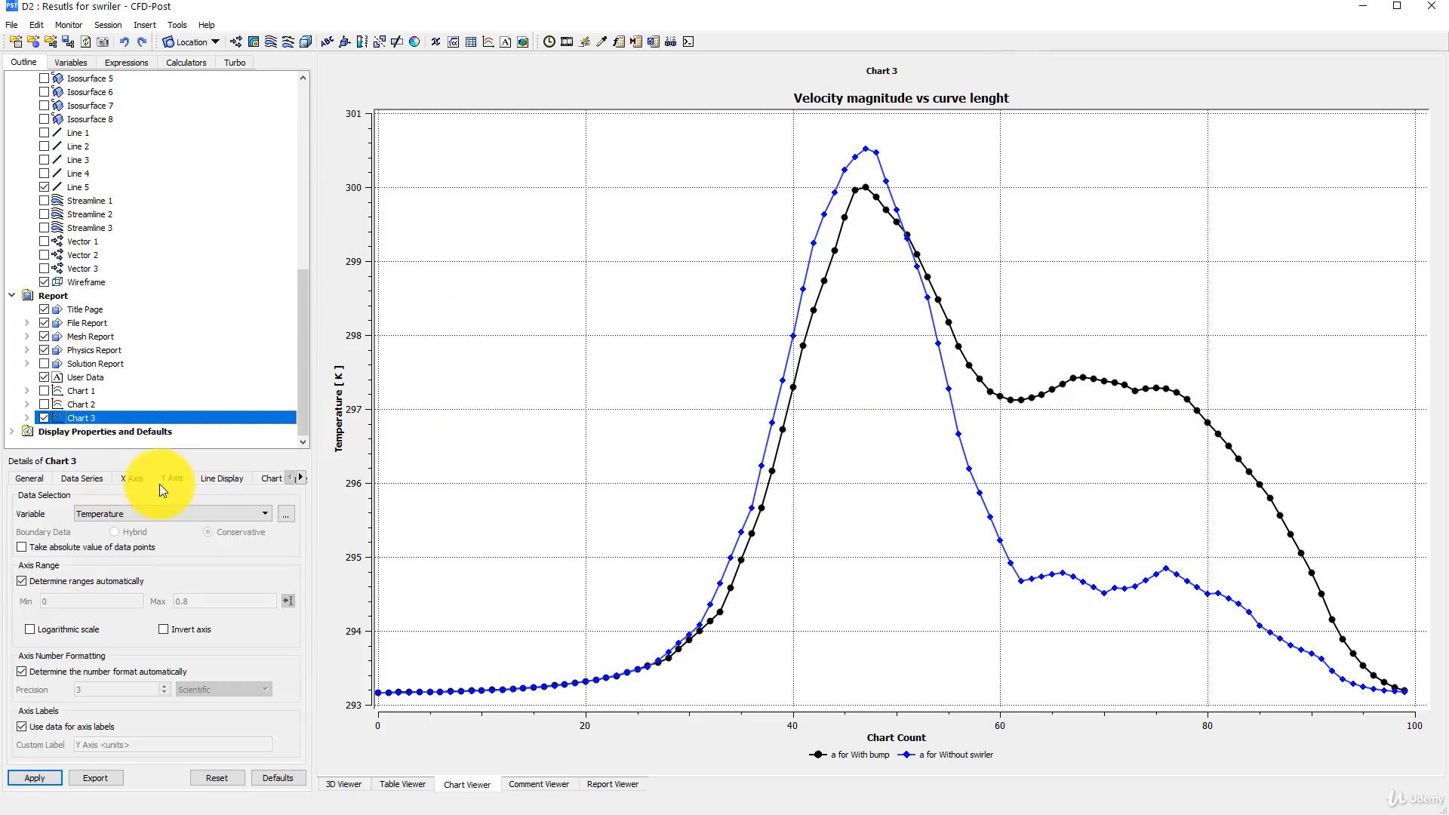
pyautogui.click(97, 513)
pyautogui.click(102, 556)
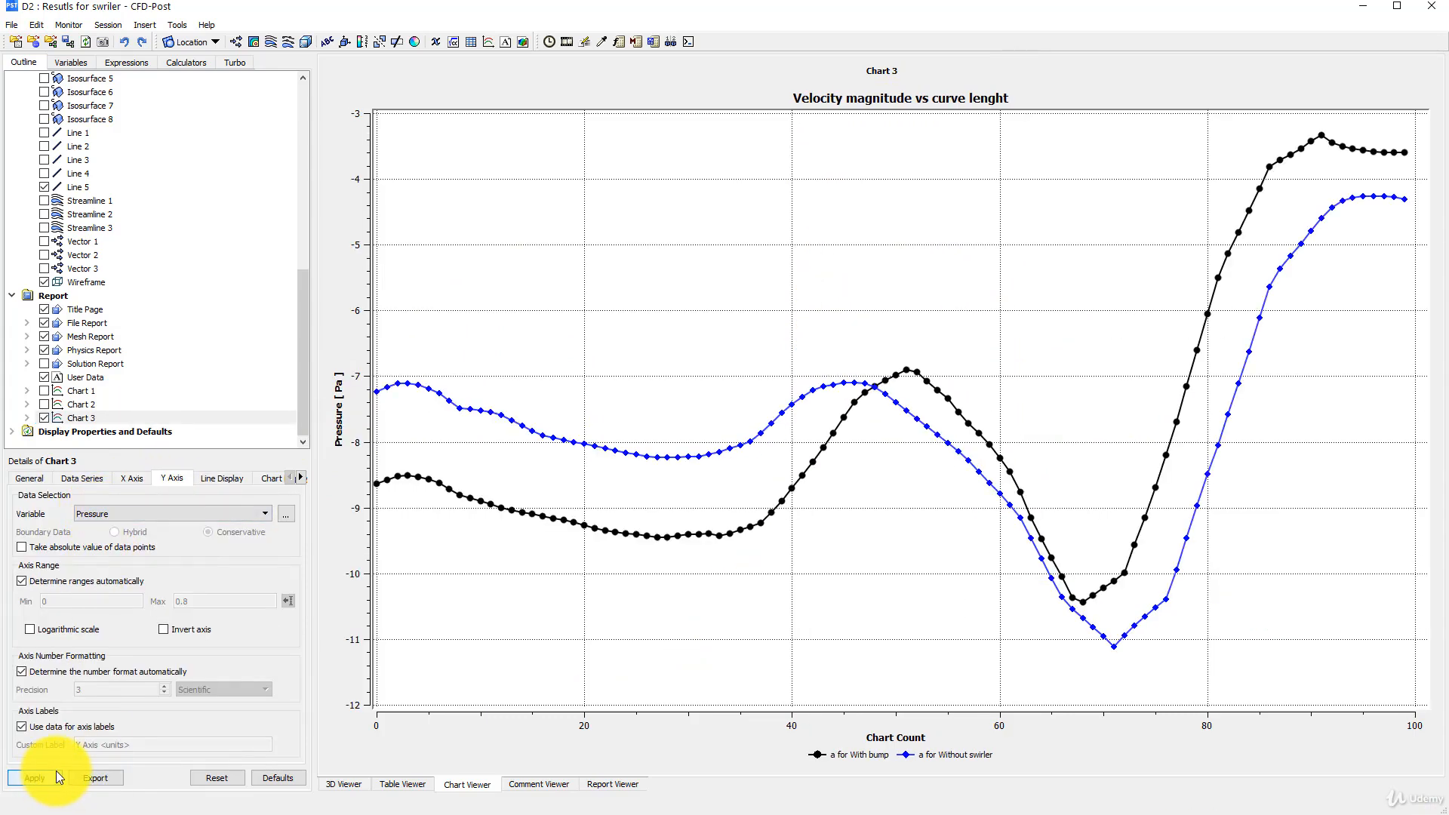
pyautogui.click(122, 513)
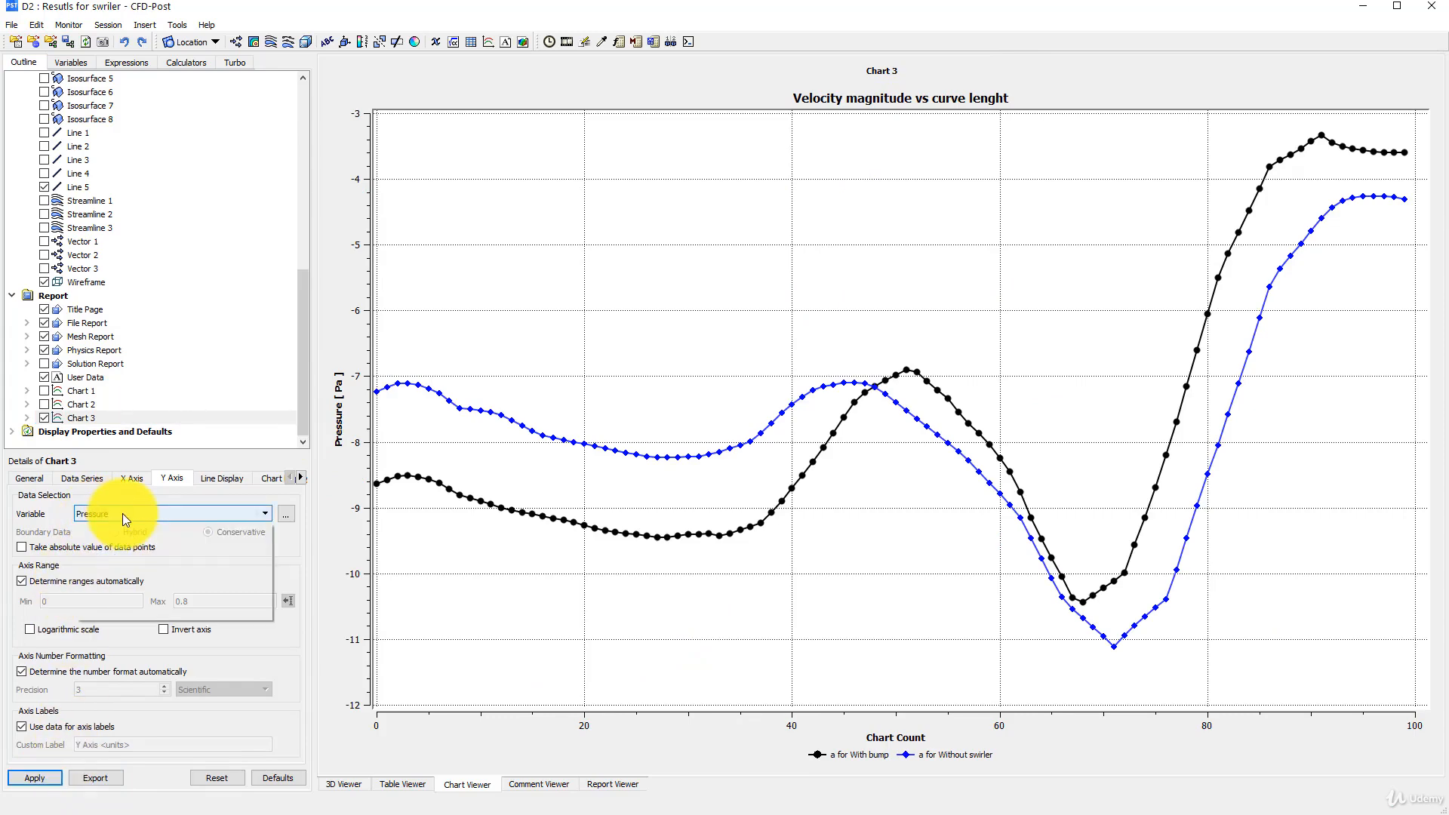
pyautogui.click(102, 596)
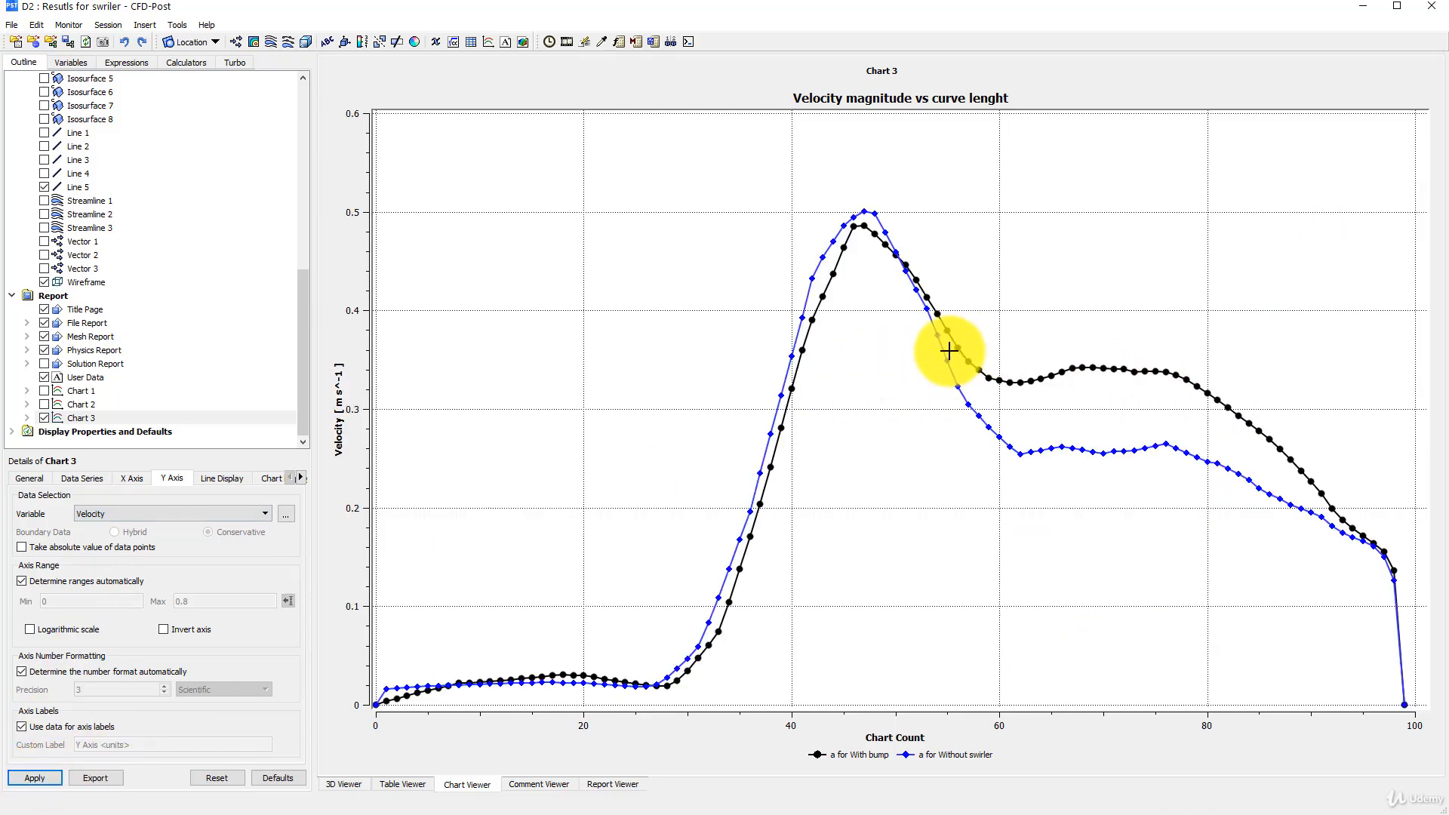
# Step: Return to the 3D views and examine the pressure contours around the bump from several angles
pyautogui.click(360, 790)
pyautogui.moveTo(637, 492); pyautogui.dragTo(544, 471)
pyautogui.scroll(9, 544, 471)
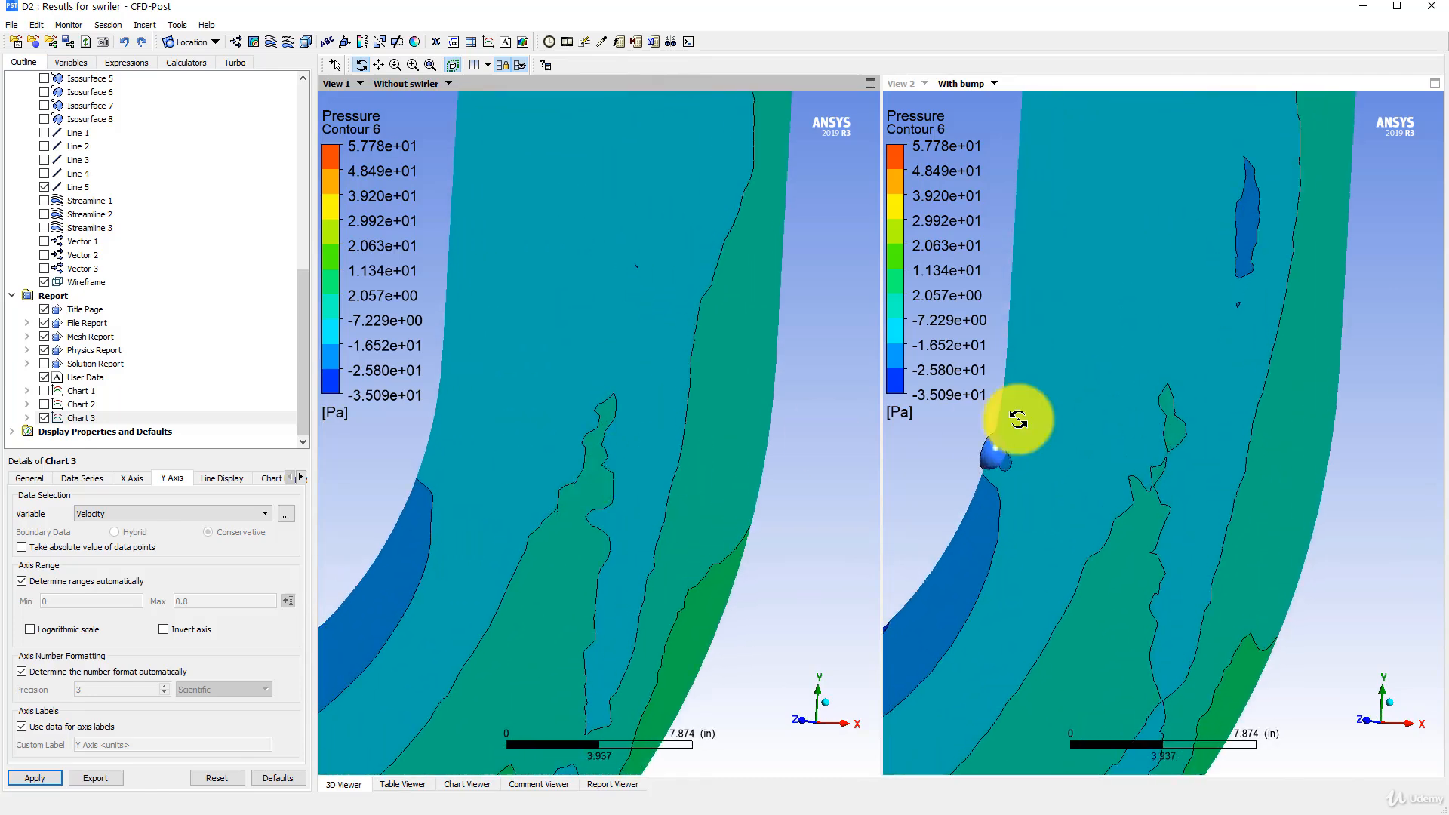
pyautogui.moveTo(1041, 415); pyautogui.dragTo(1100, 482)
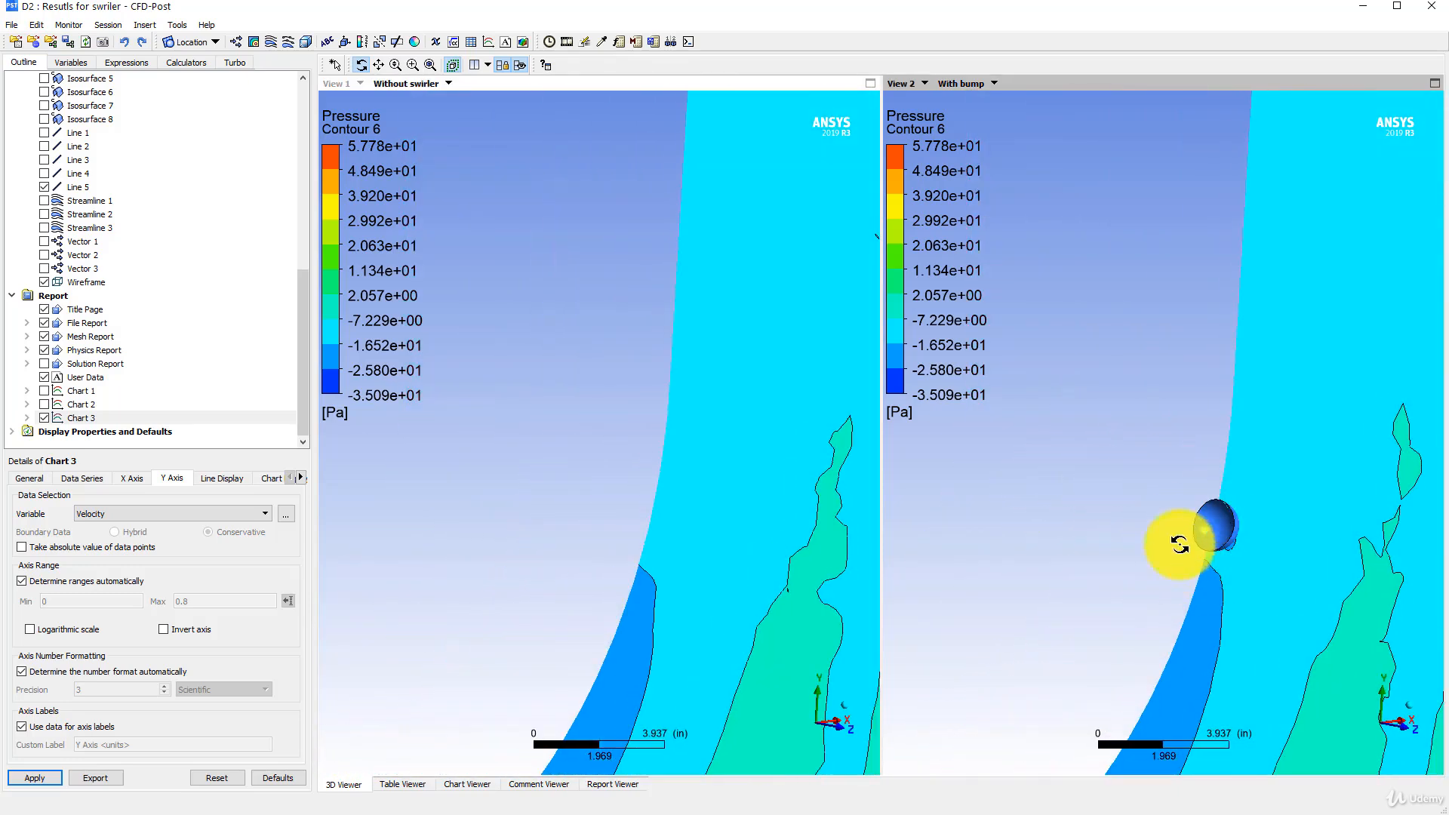
pyautogui.moveTo(1180, 545); pyautogui.dragTo(1041, 527)
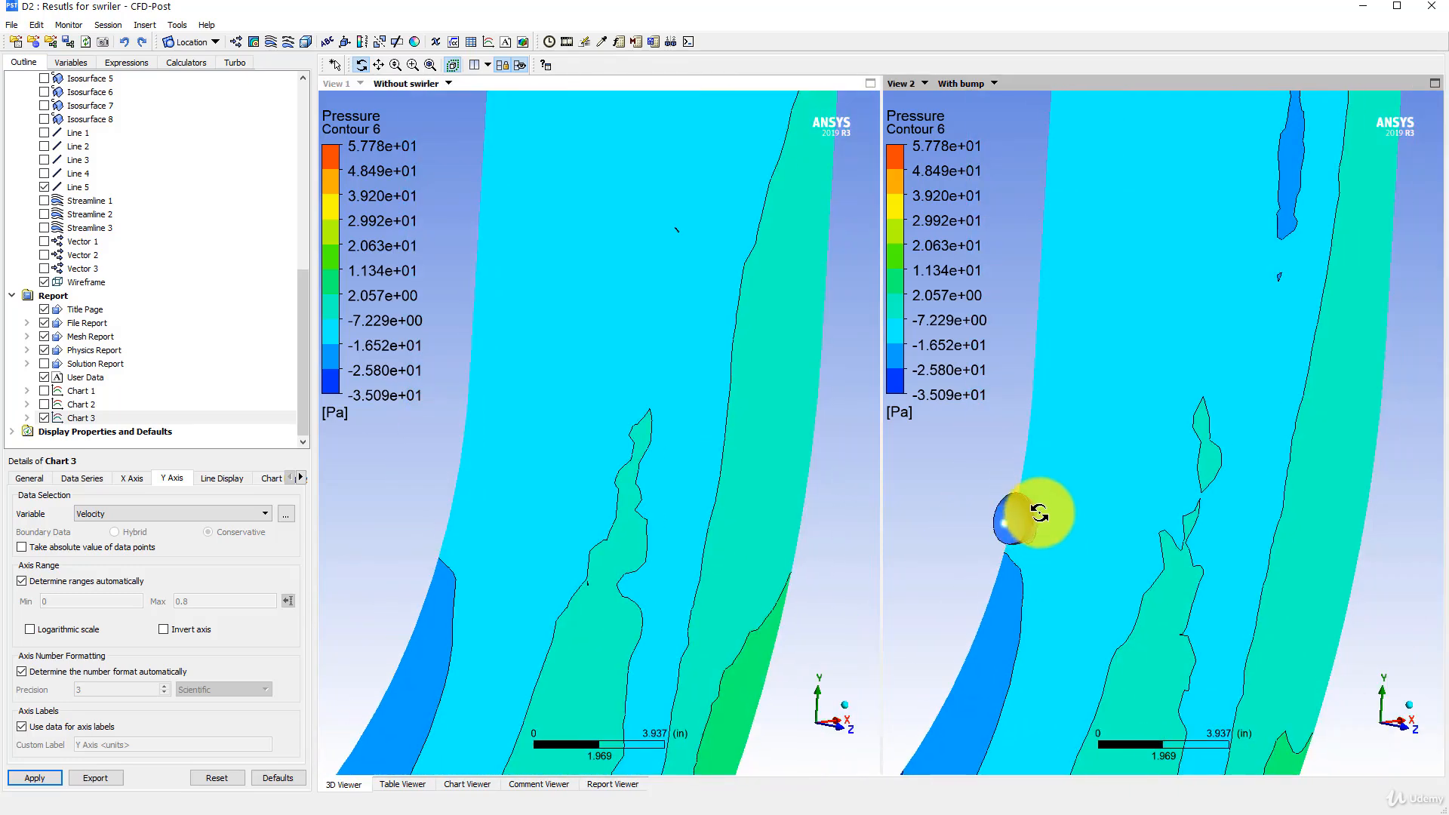